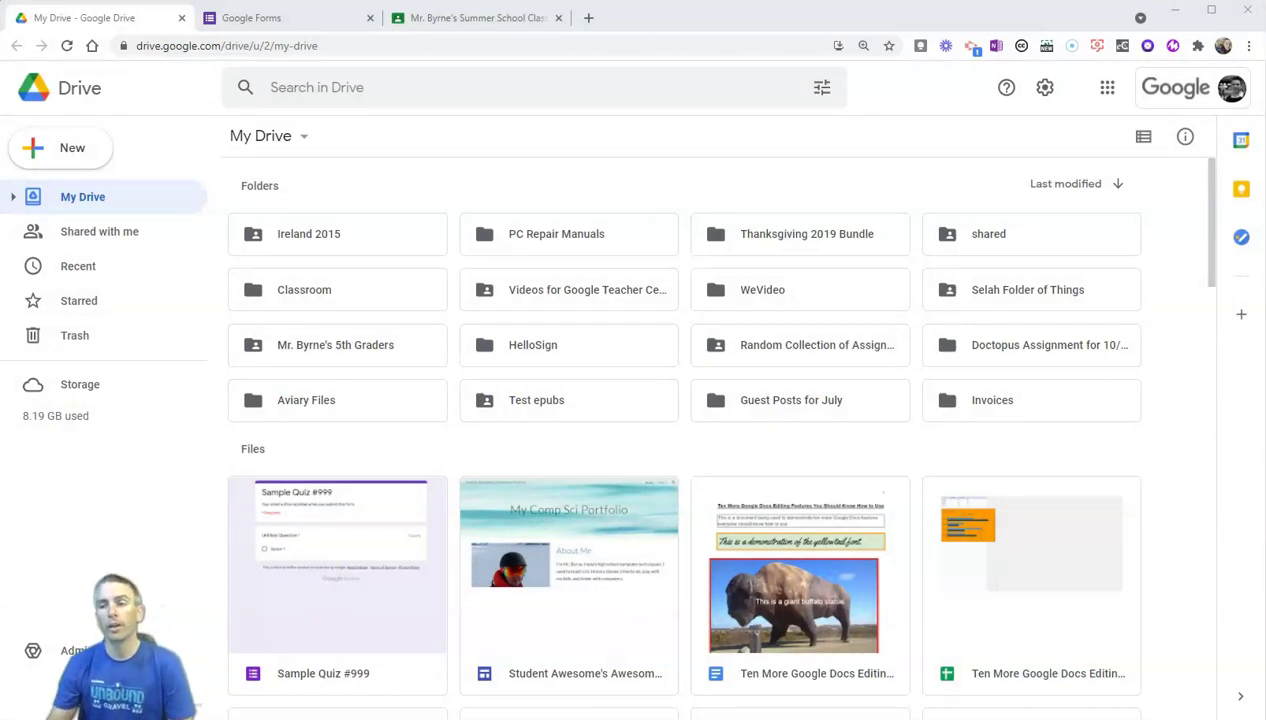
Show the Google Forms options (Blank form, Blank quiz, From a template) under Drive's New menu
{"action": "left_click", "coordinate": [37, 156]}
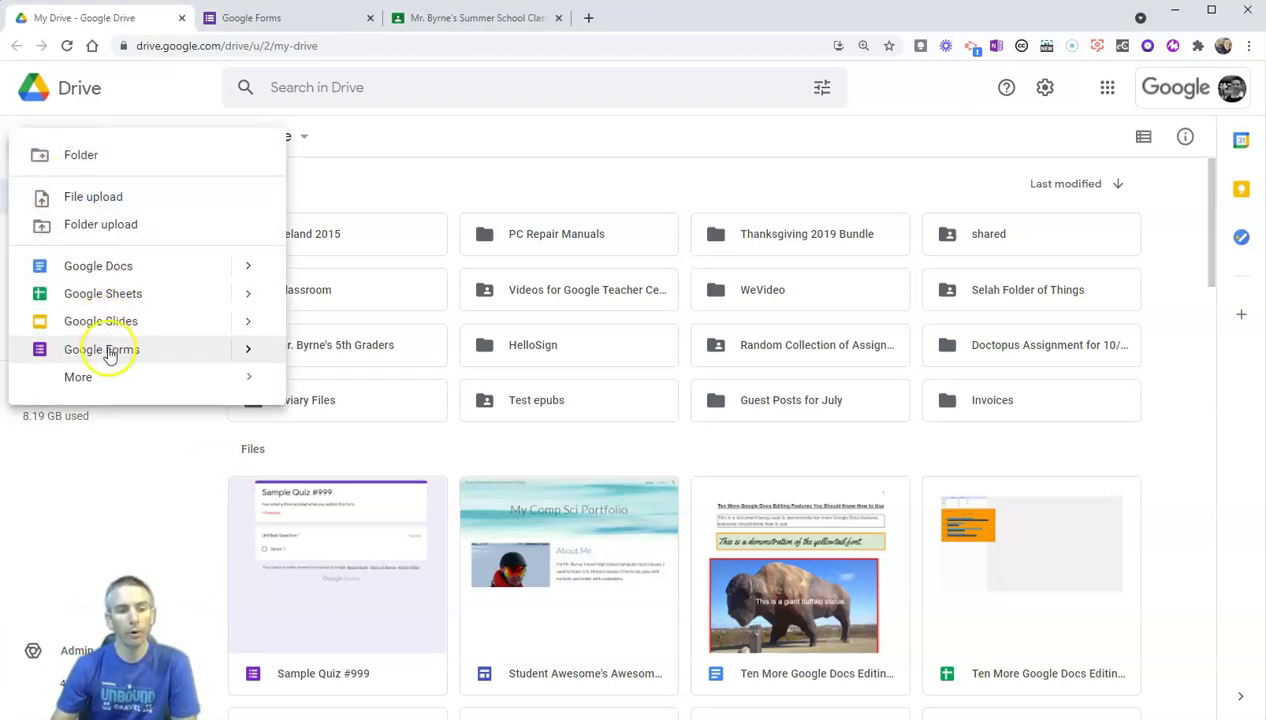
{"action": "mouse_move", "coordinate": [248, 352]}
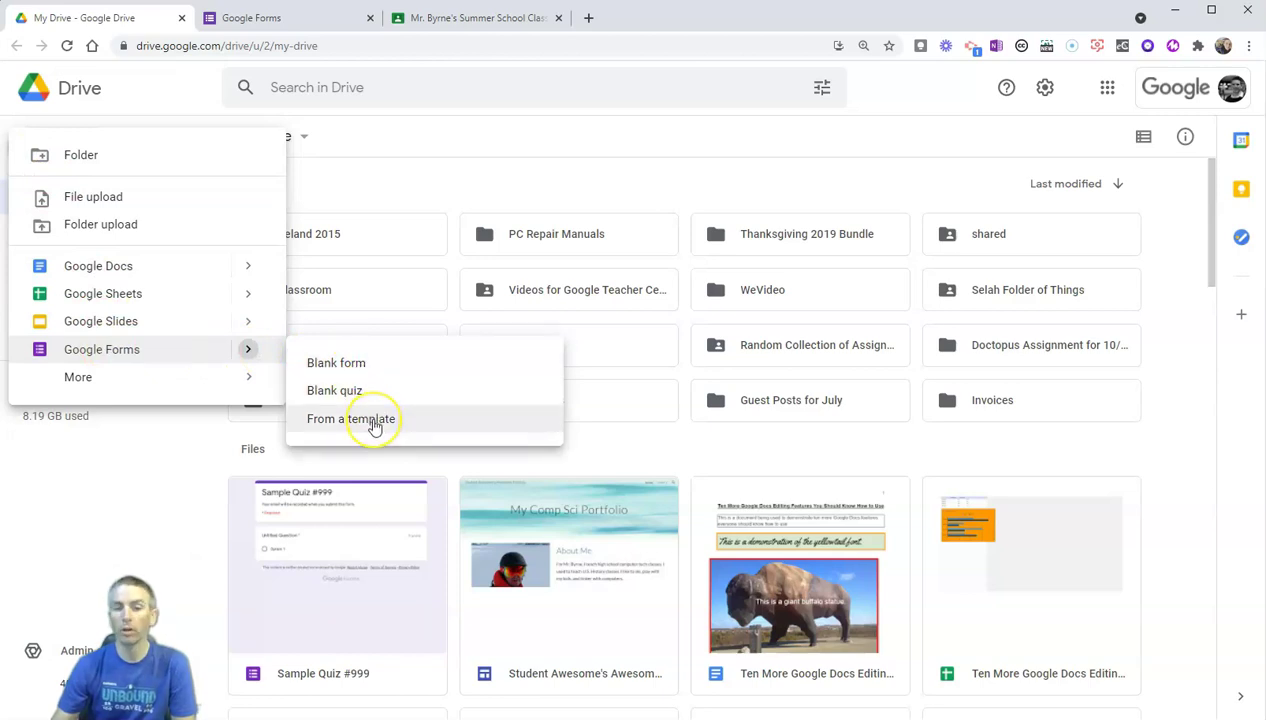
Load the Google Forms home page in a new tab and view the template gallery
{"action": "left_click", "coordinate": [588, 17]}
{"action": "type", "text": "forms.google.com"}
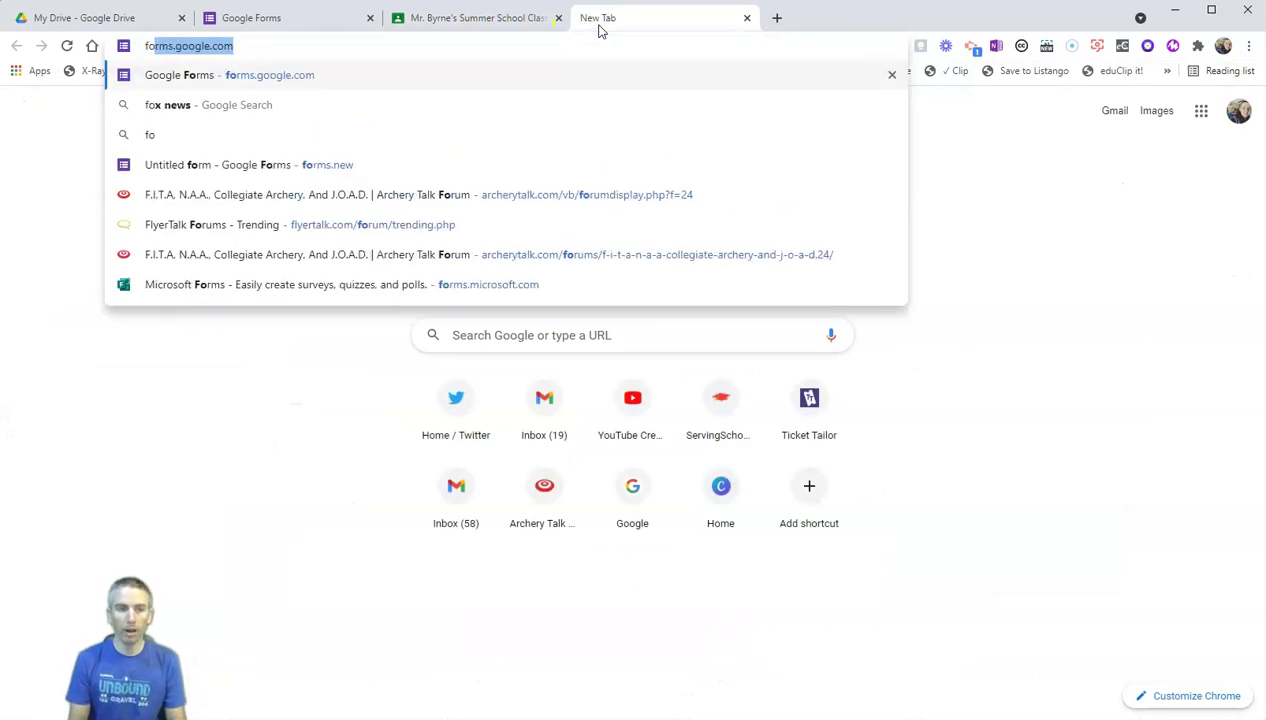
{"action": "key", "text": "Return"}
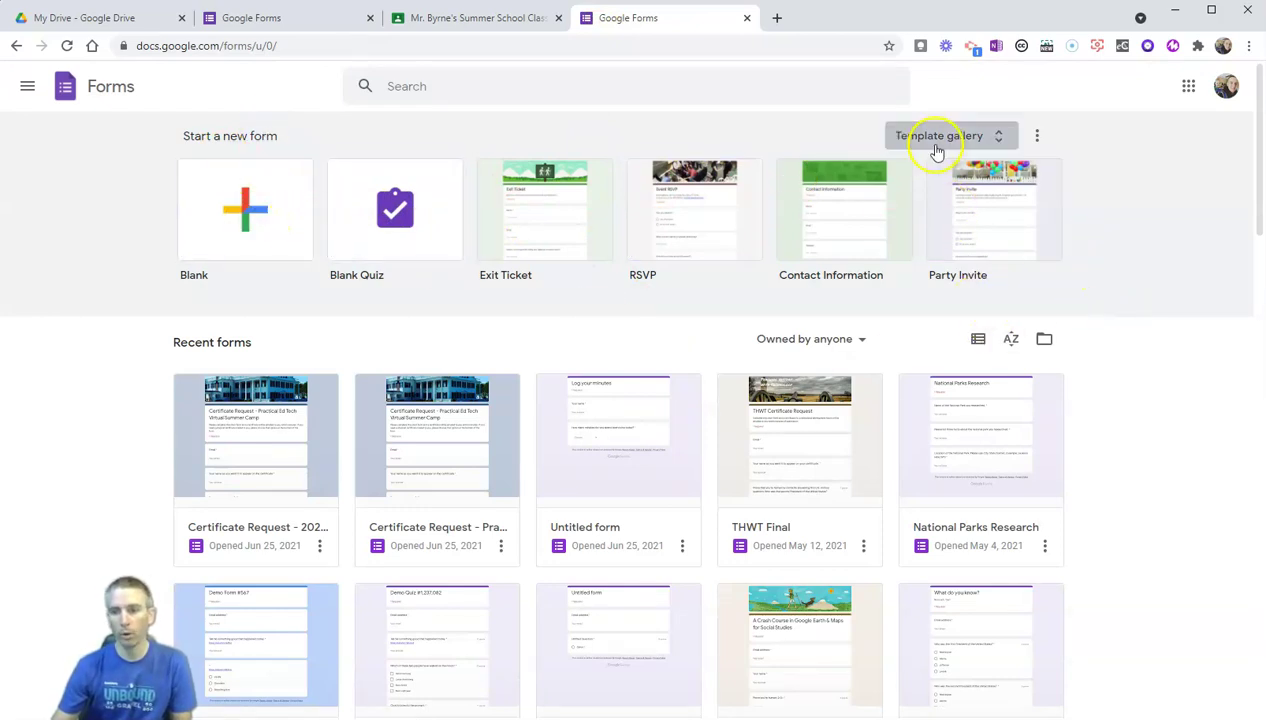
{"action": "left_click", "coordinate": [985, 138]}
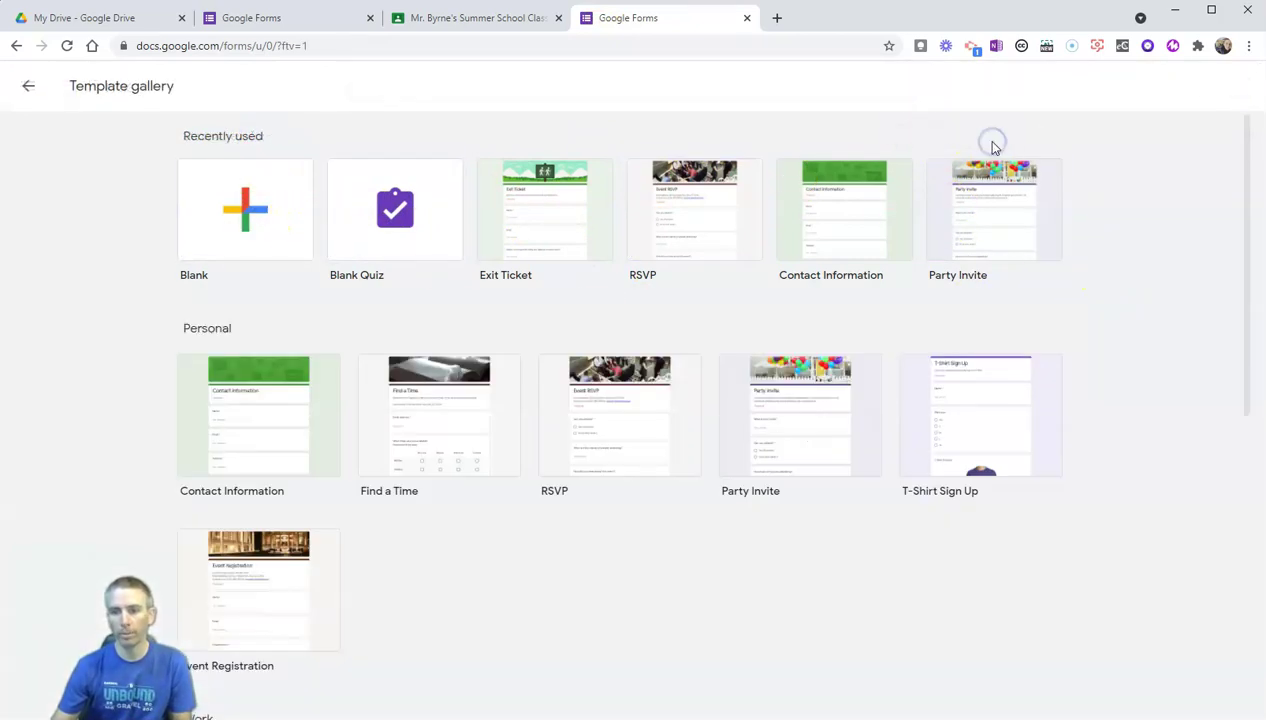
Create an untitled form via forms.new, then close that form's tab
{"action": "left_click", "coordinate": [501, 46]}
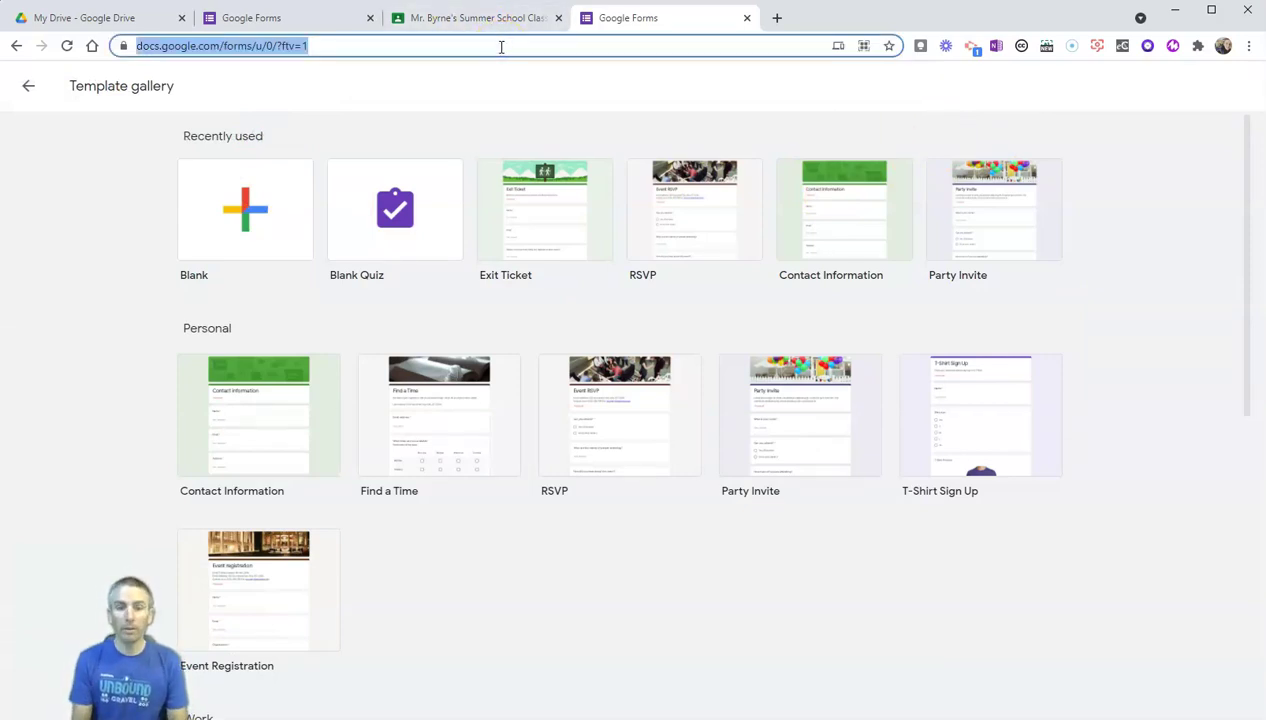
{"action": "type", "text": "form"}
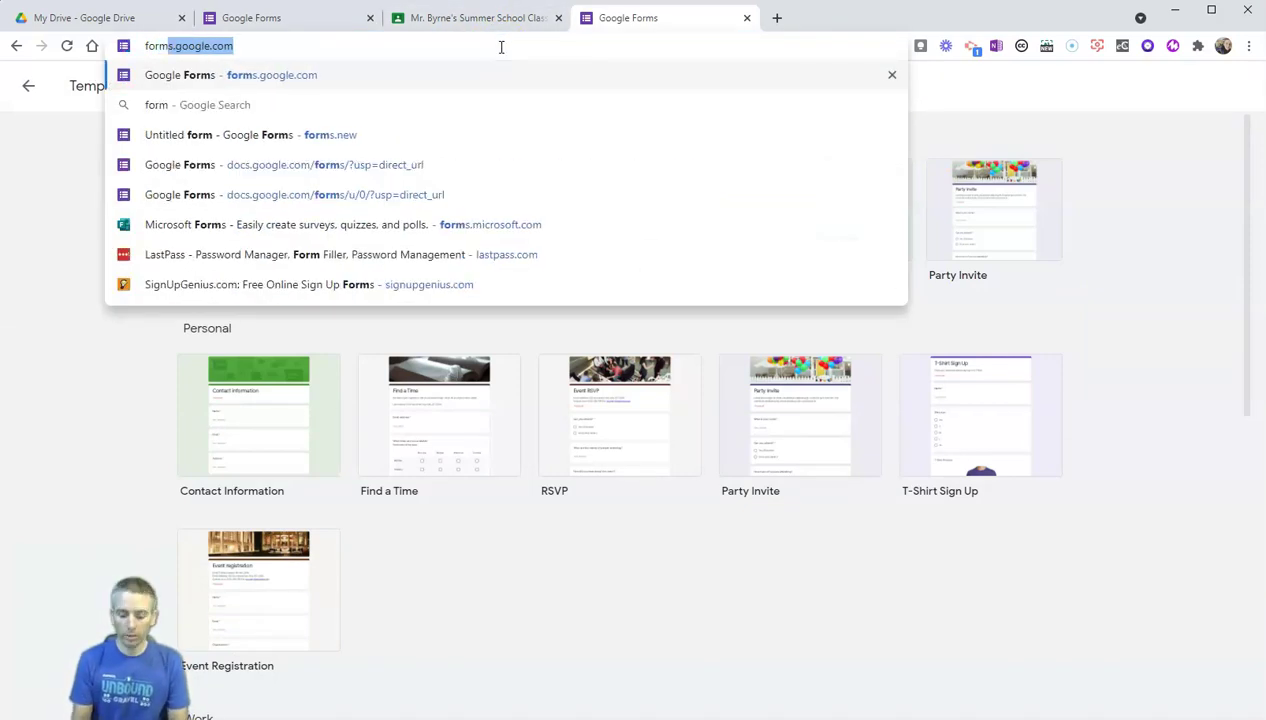
{"action": "type", "text": "s.new"}
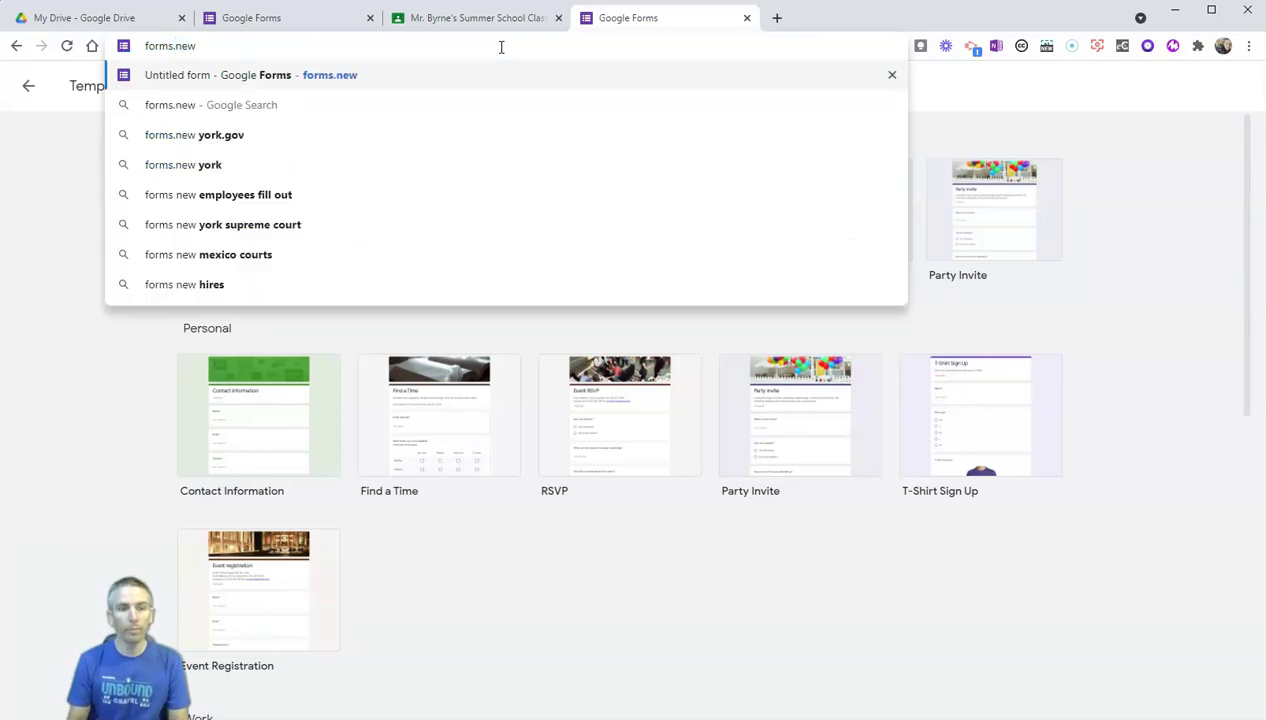
{"action": "key", "text": "Return"}
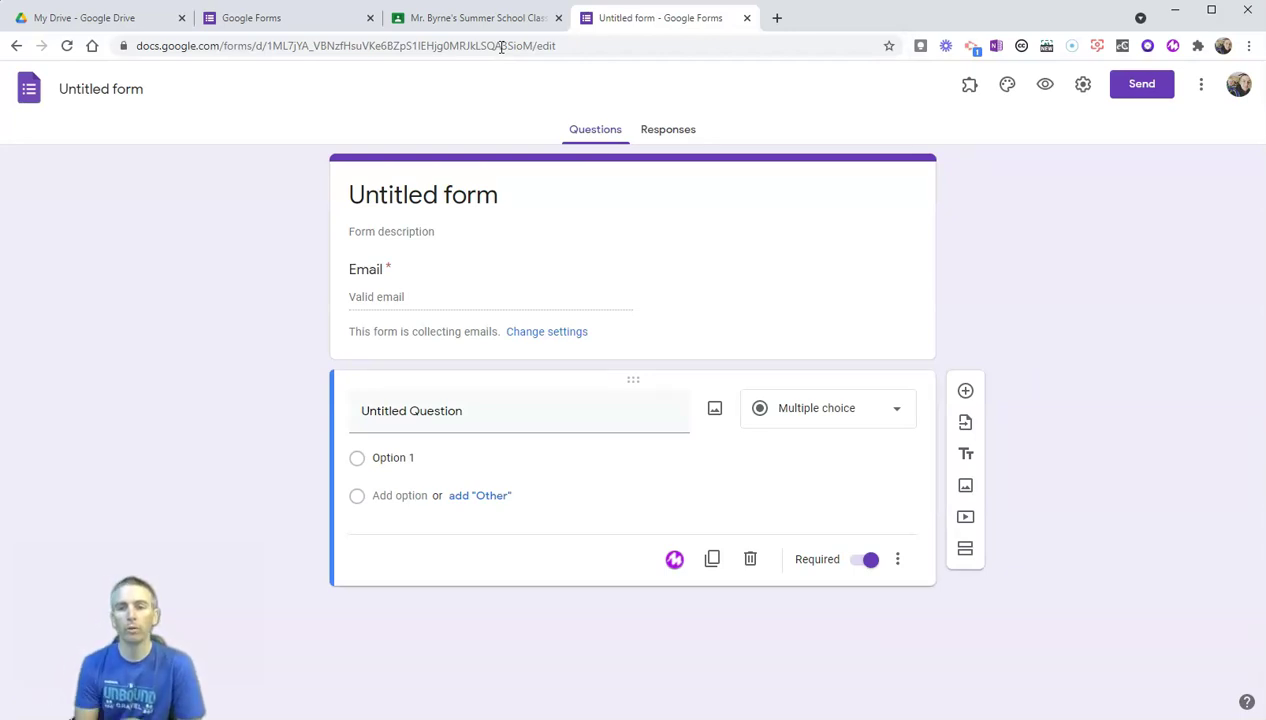
{"action": "left_click", "coordinate": [746, 18]}
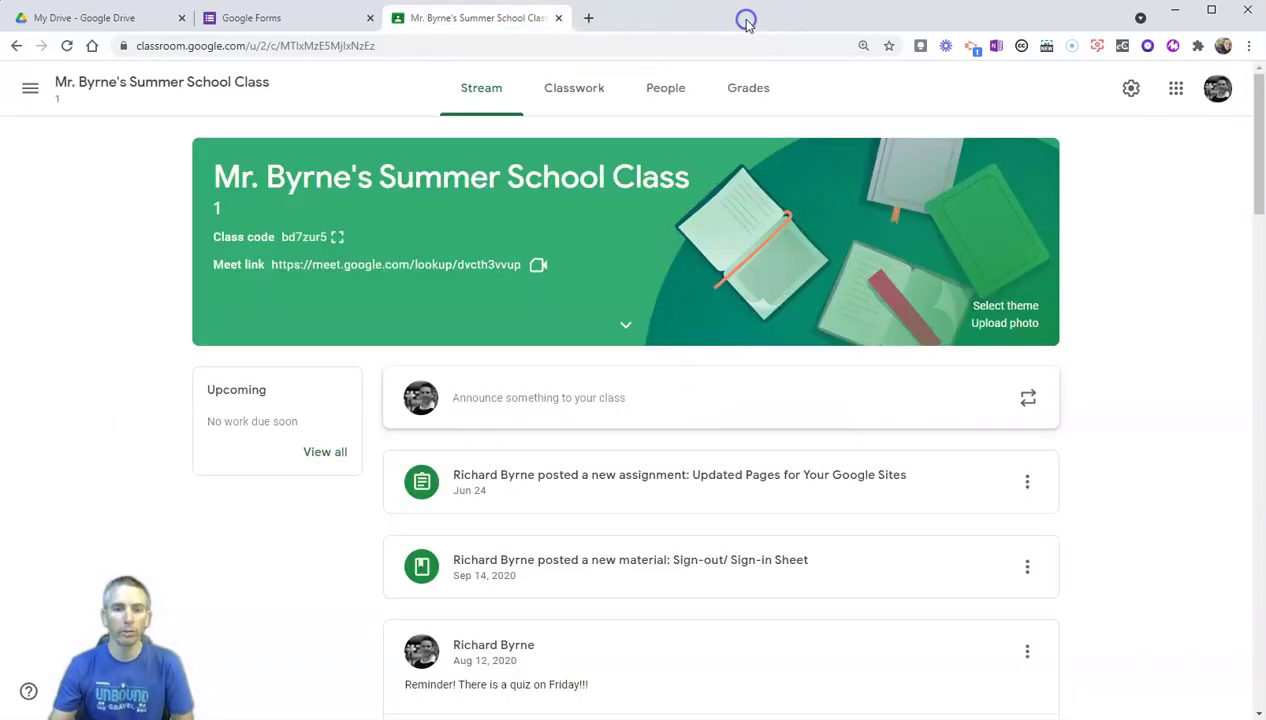
Browse the Forms template gallery, return to the Forms home page, and start a Blank form
{"action": "left_click", "coordinate": [271, 18]}
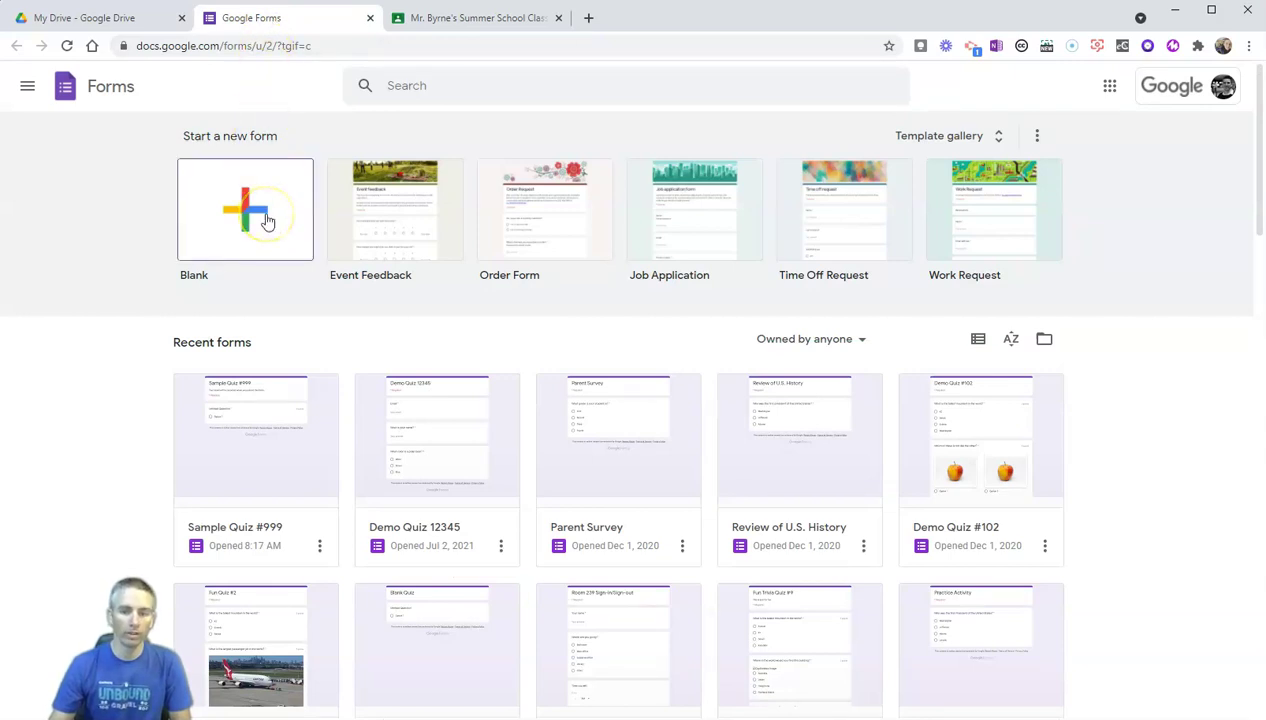
{"action": "left_click", "coordinate": [999, 138]}
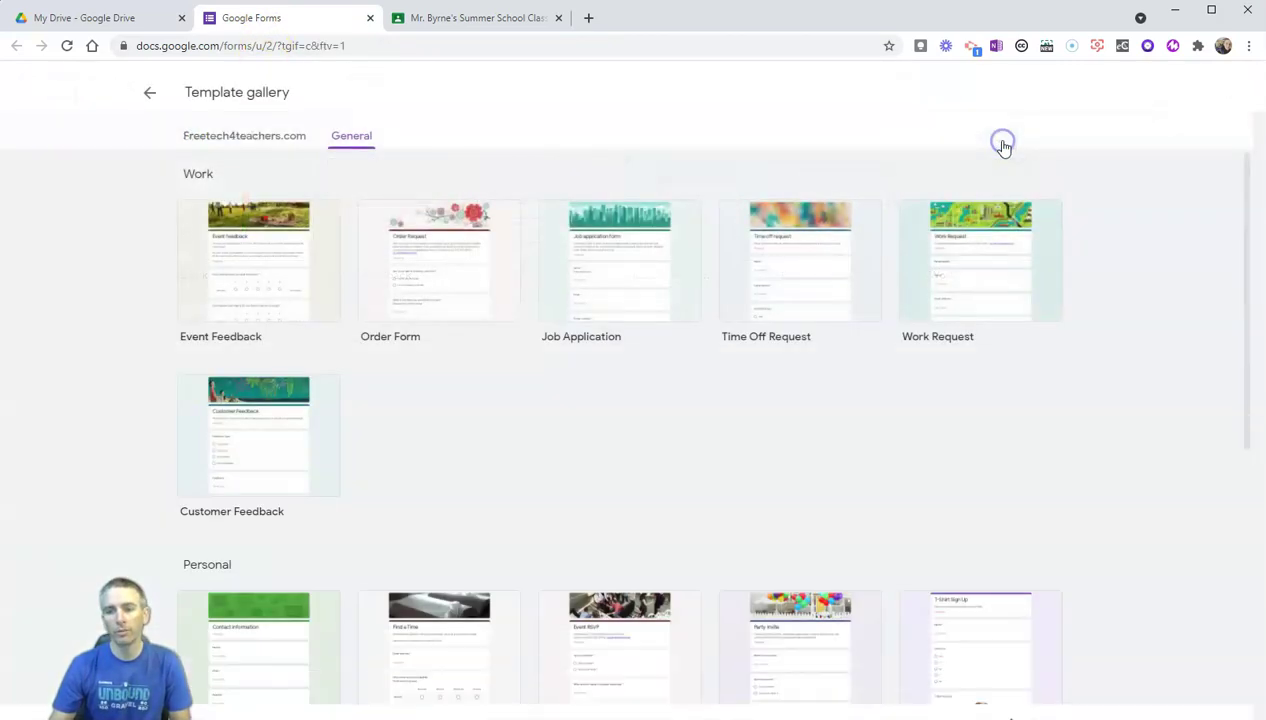
{"action": "scroll", "coordinate": [641, 355], "scroll_direction": "down", "scroll_amount": 5}
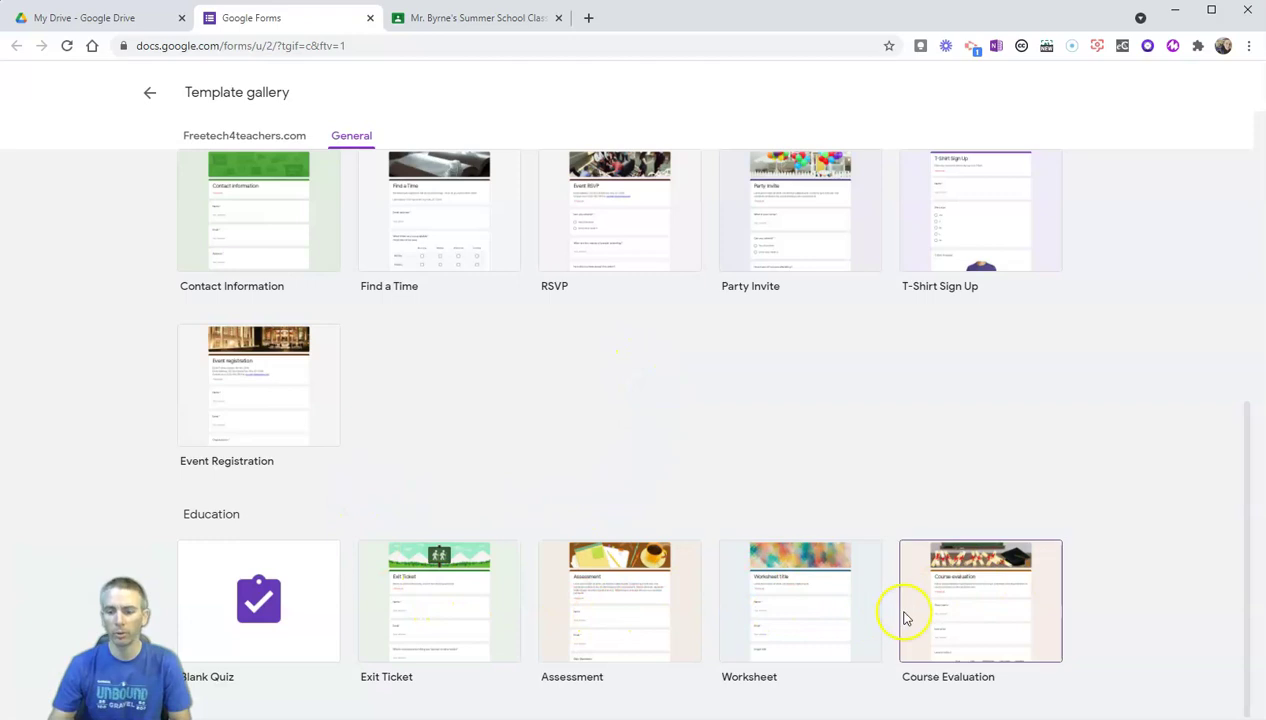
{"action": "scroll", "coordinate": [757, 490], "scroll_direction": "up", "scroll_amount": 5}
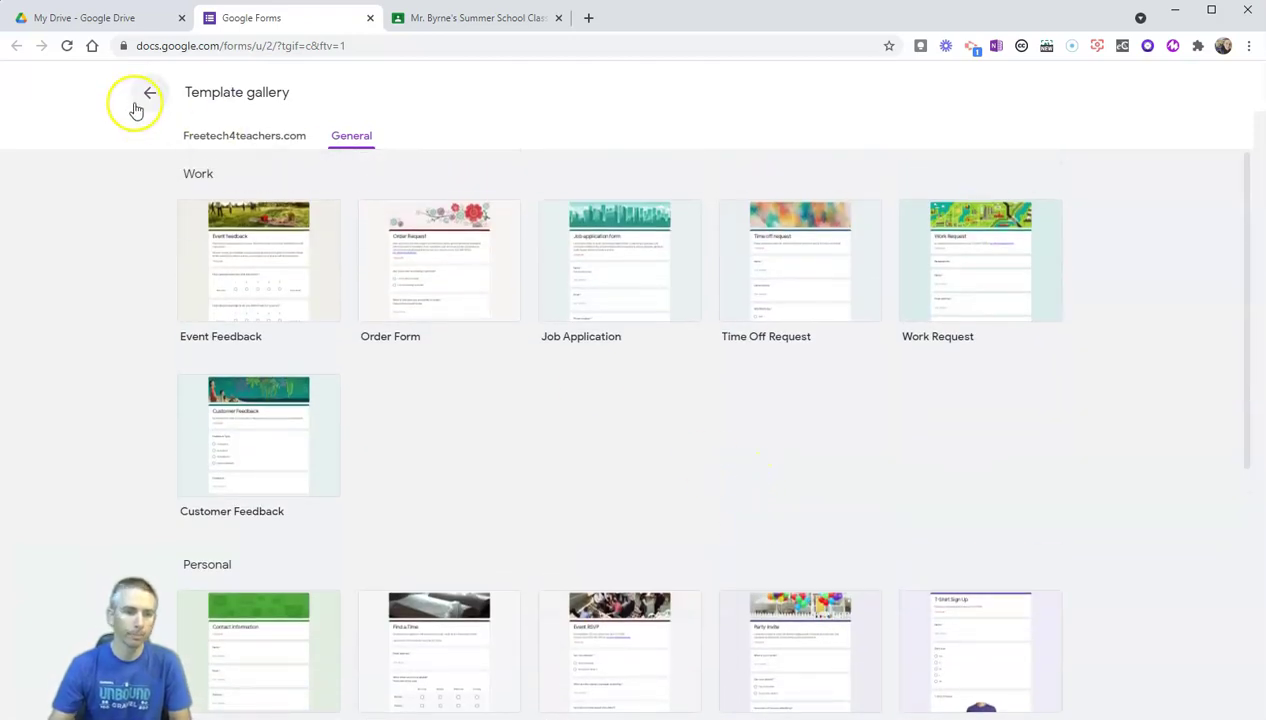
{"action": "left_click", "coordinate": [140, 100]}
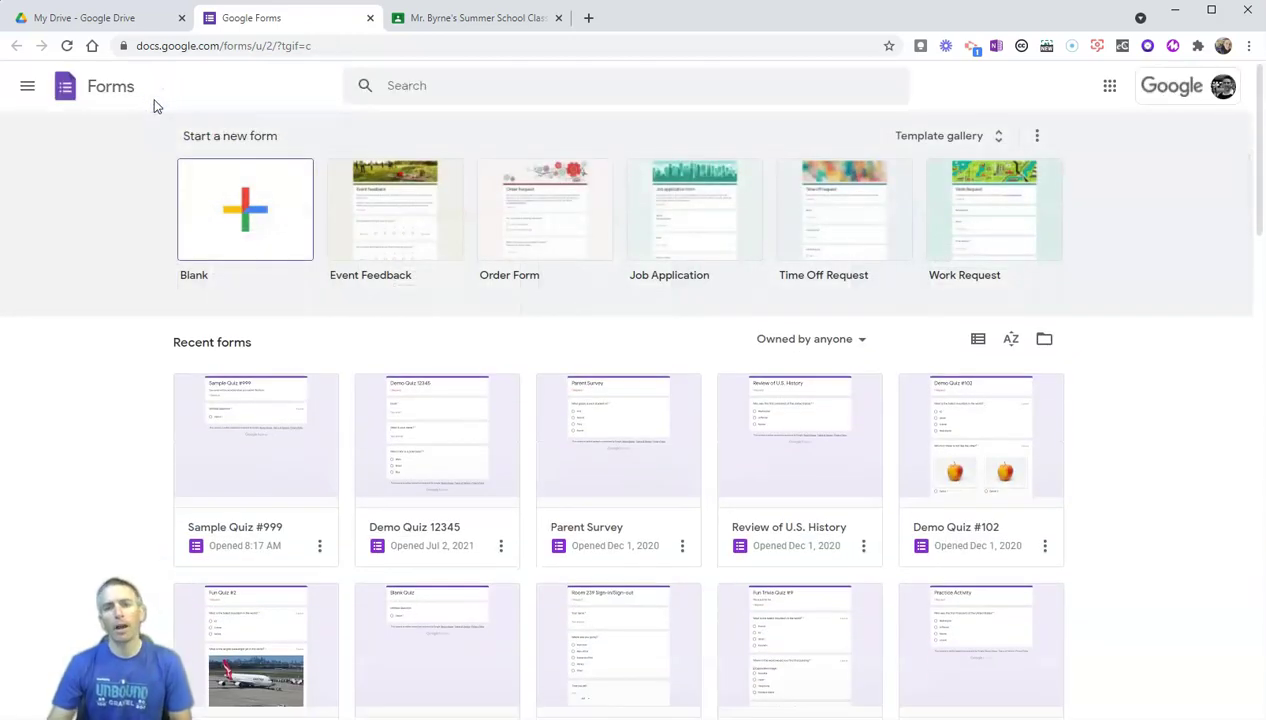
{"action": "left_click", "coordinate": [192, 224]}
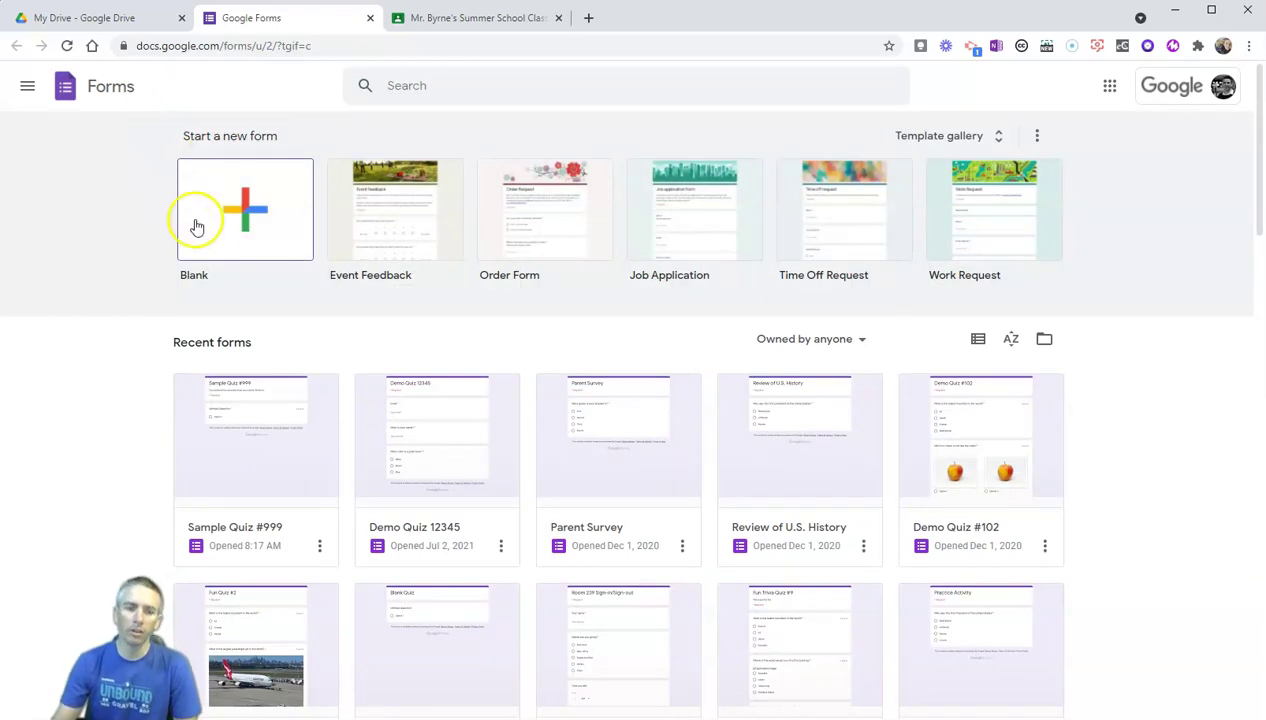
Create a blank form and rename it 'Sample Quiz #998'
{"action": "left_click", "coordinate": [246, 222]}
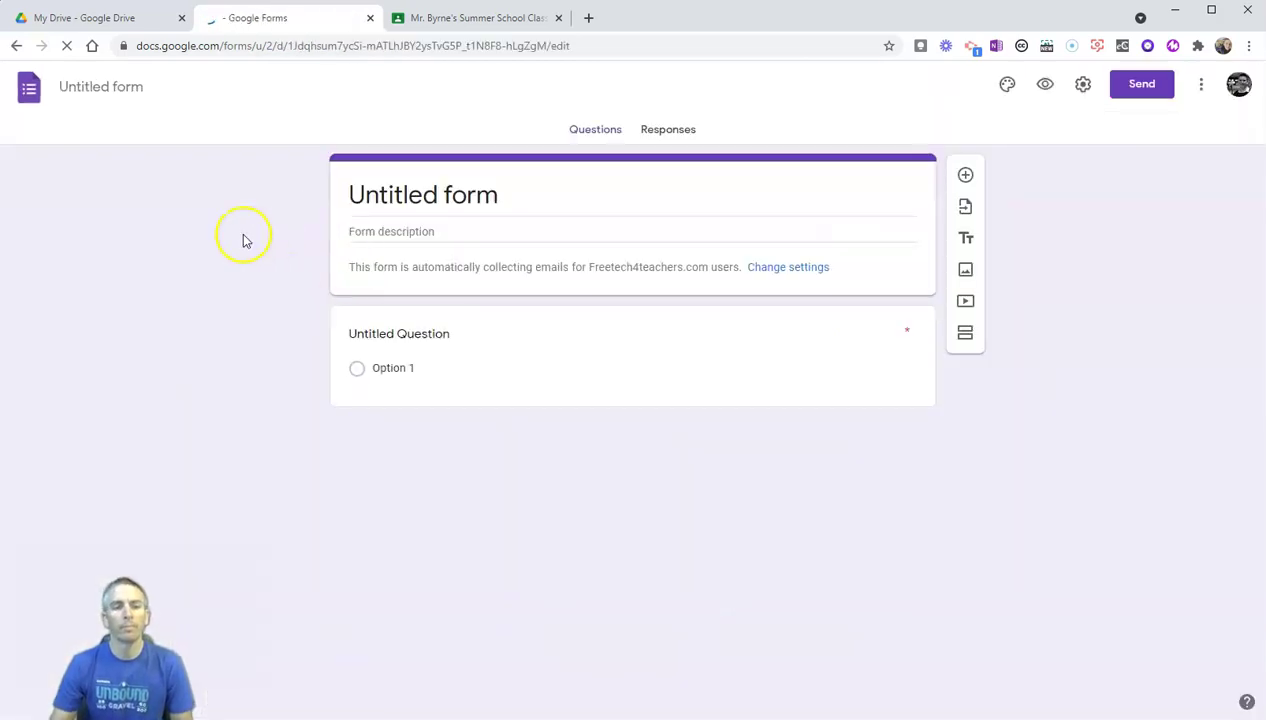
{"action": "left_click", "coordinate": [135, 92]}
{"action": "type", "text": "Sample Quiz"}
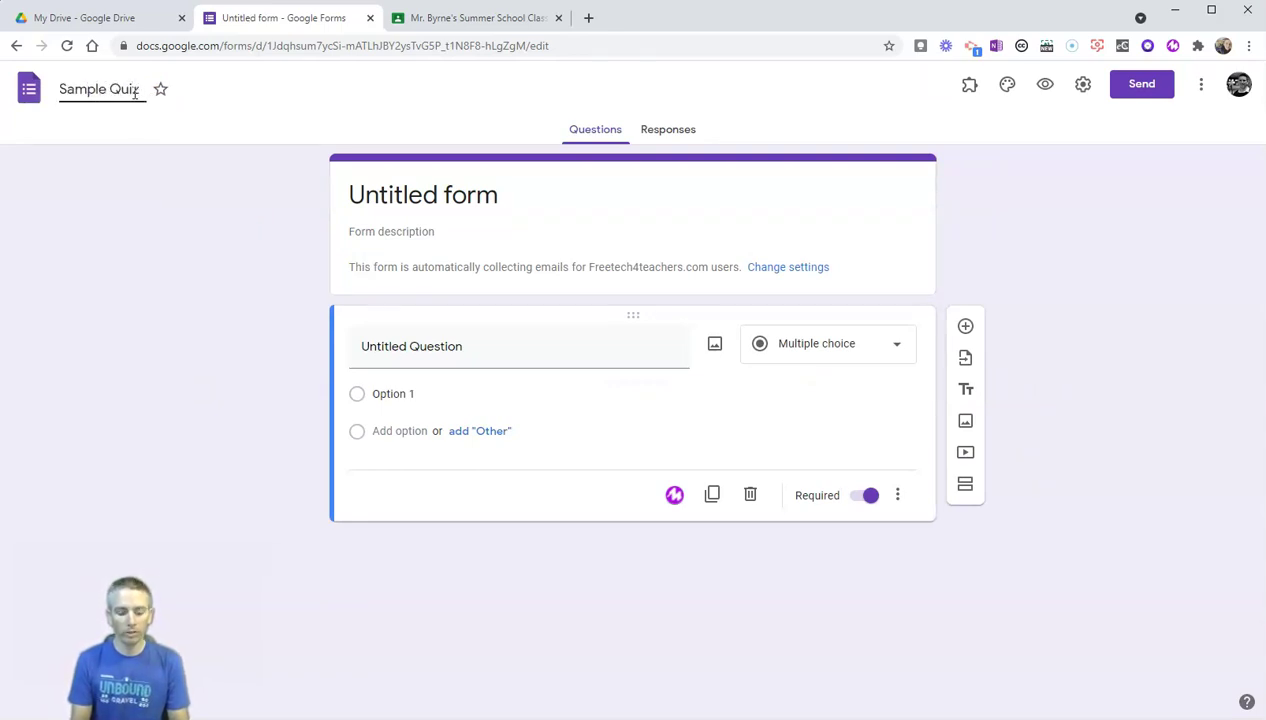
{"action": "type", "text": " #"}
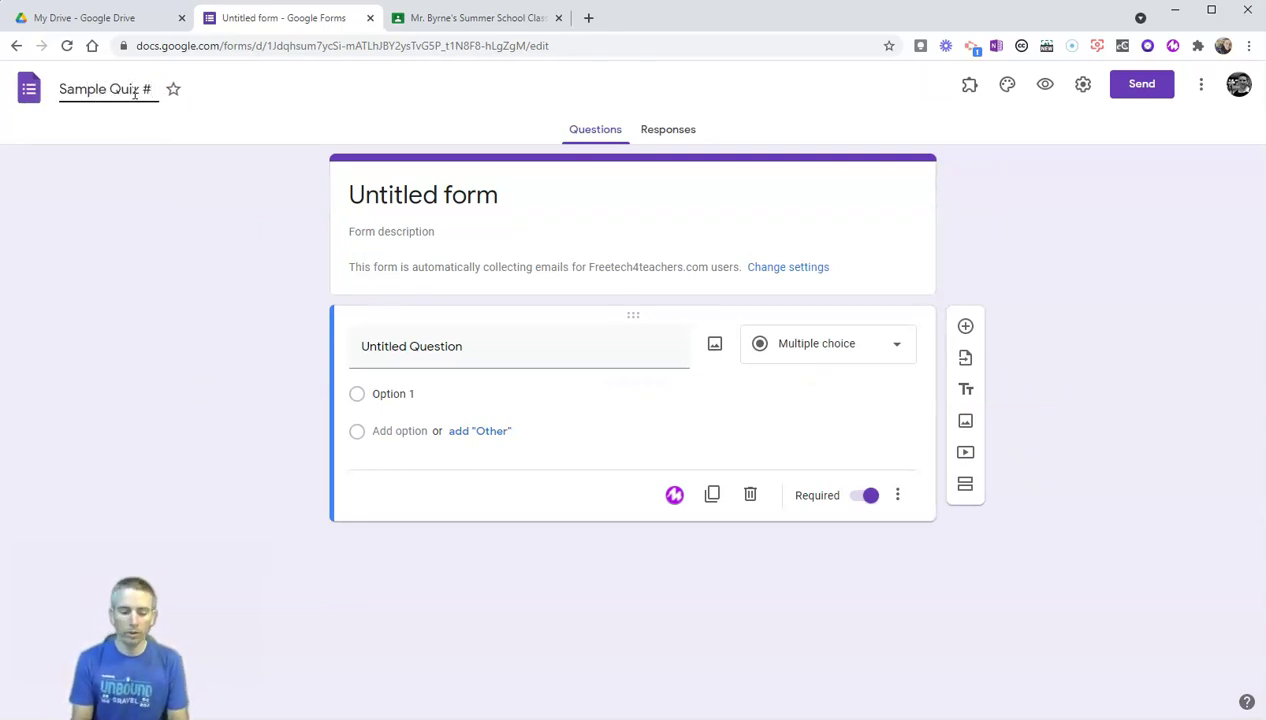
{"action": "type", "text": "99"}
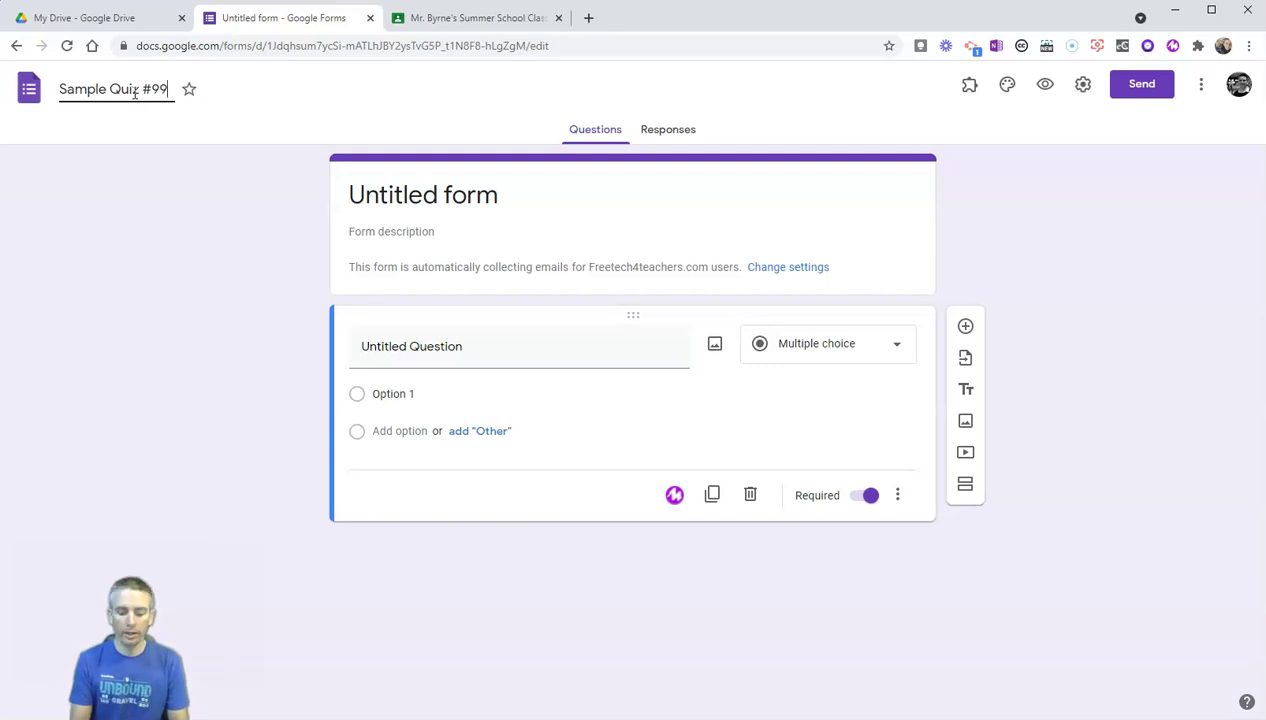
{"action": "type", "text": "8"}
{"action": "left_click", "coordinate": [392, 197]}
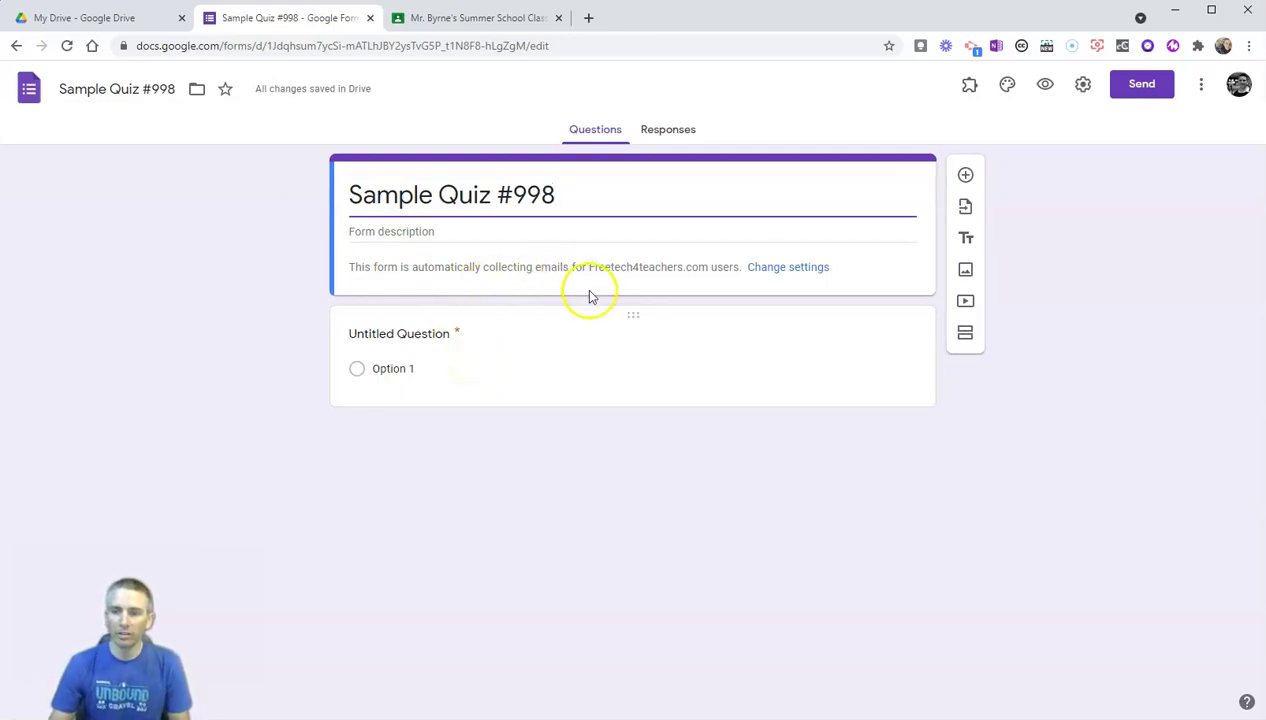
In form Settings, turn off 'Collect emails' while keeping 'Restrict to users' on, then view Quizzes
{"action": "left_click", "coordinate": [1084, 95]}
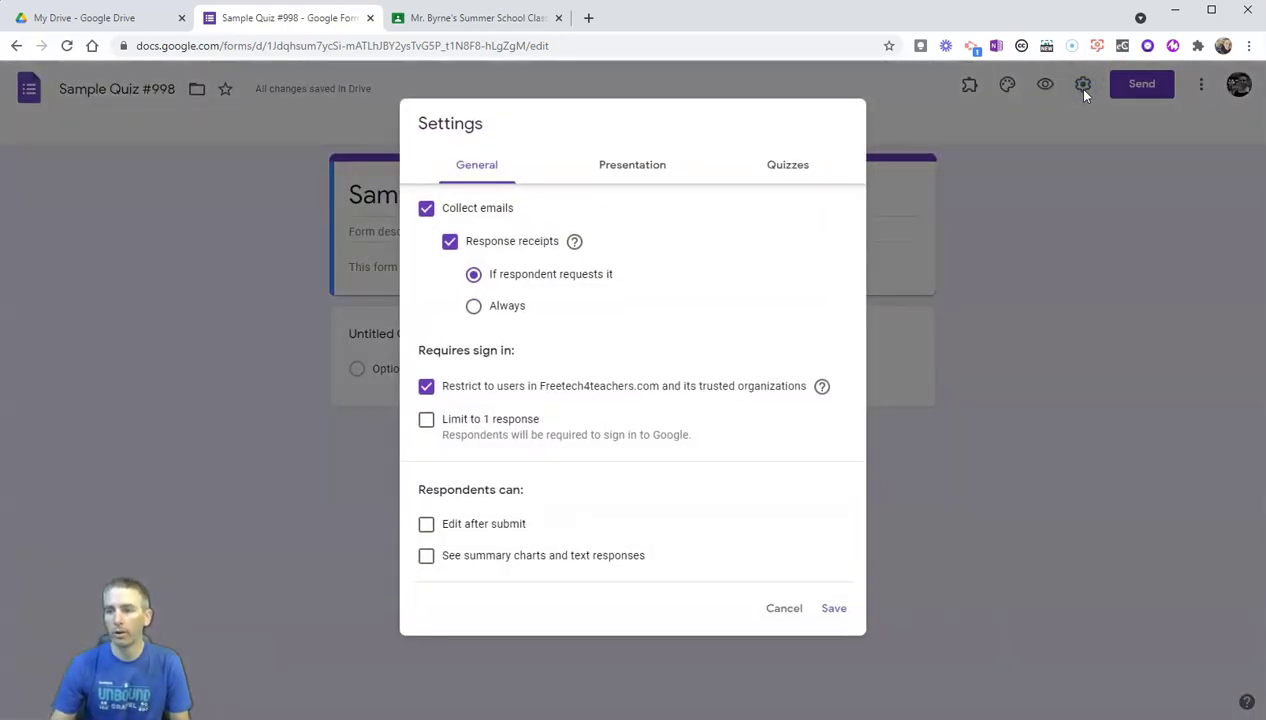
{"action": "left_click", "coordinate": [426, 388]}
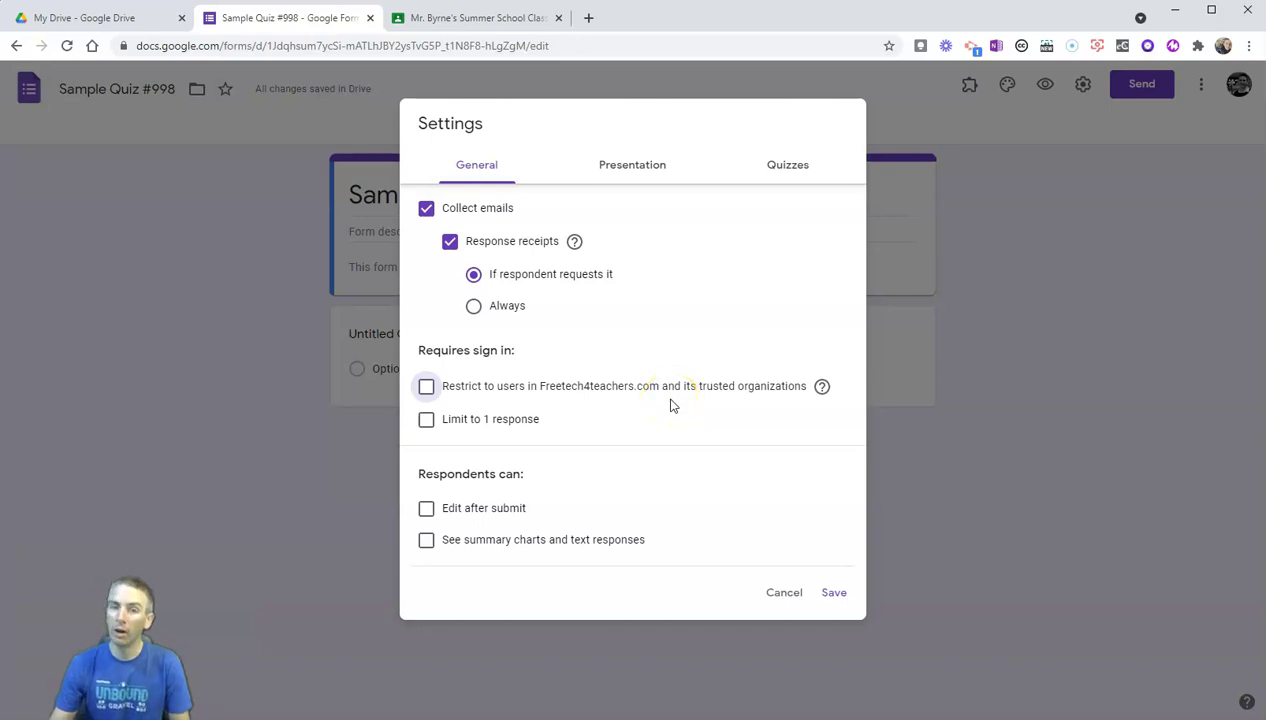
{"action": "left_click", "coordinate": [426, 388]}
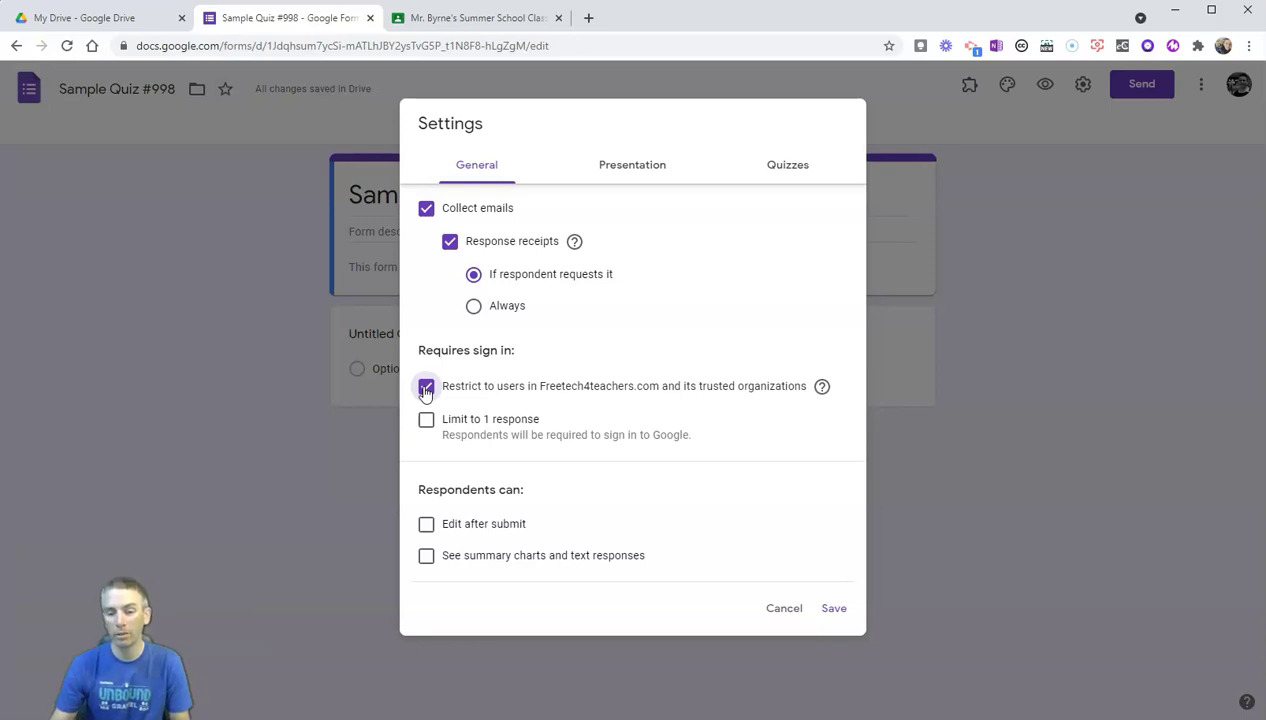
{"action": "left_click", "coordinate": [426, 210]}
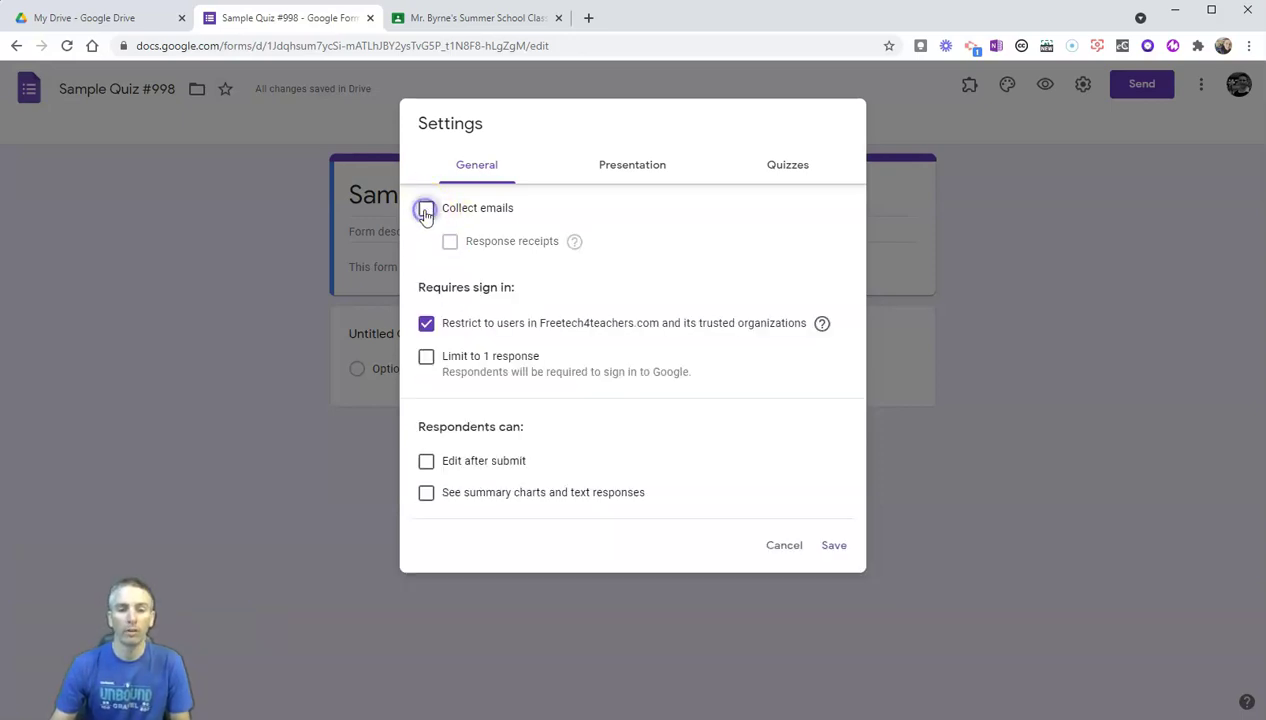
{"action": "left_click", "coordinate": [798, 172]}
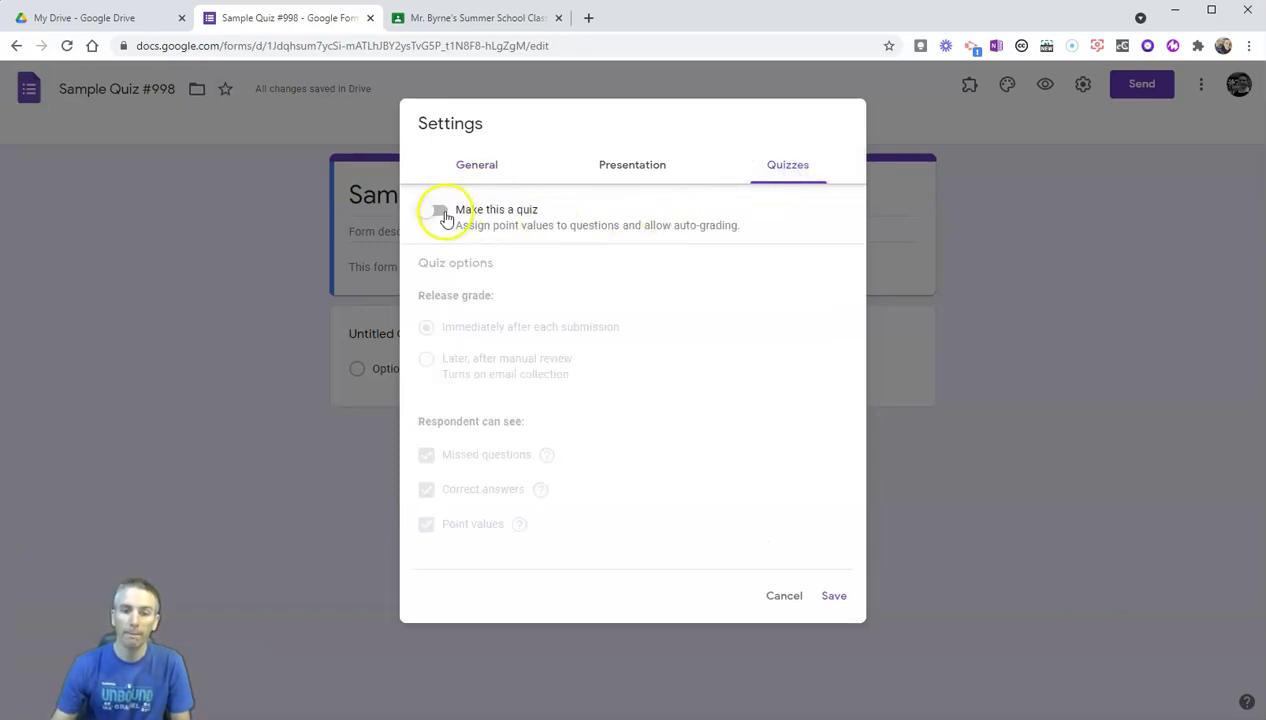
Make it a quiz releasing grades immediately, showing missed questions, correct answers and point values, and save
{"action": "left_click", "coordinate": [442, 213]}
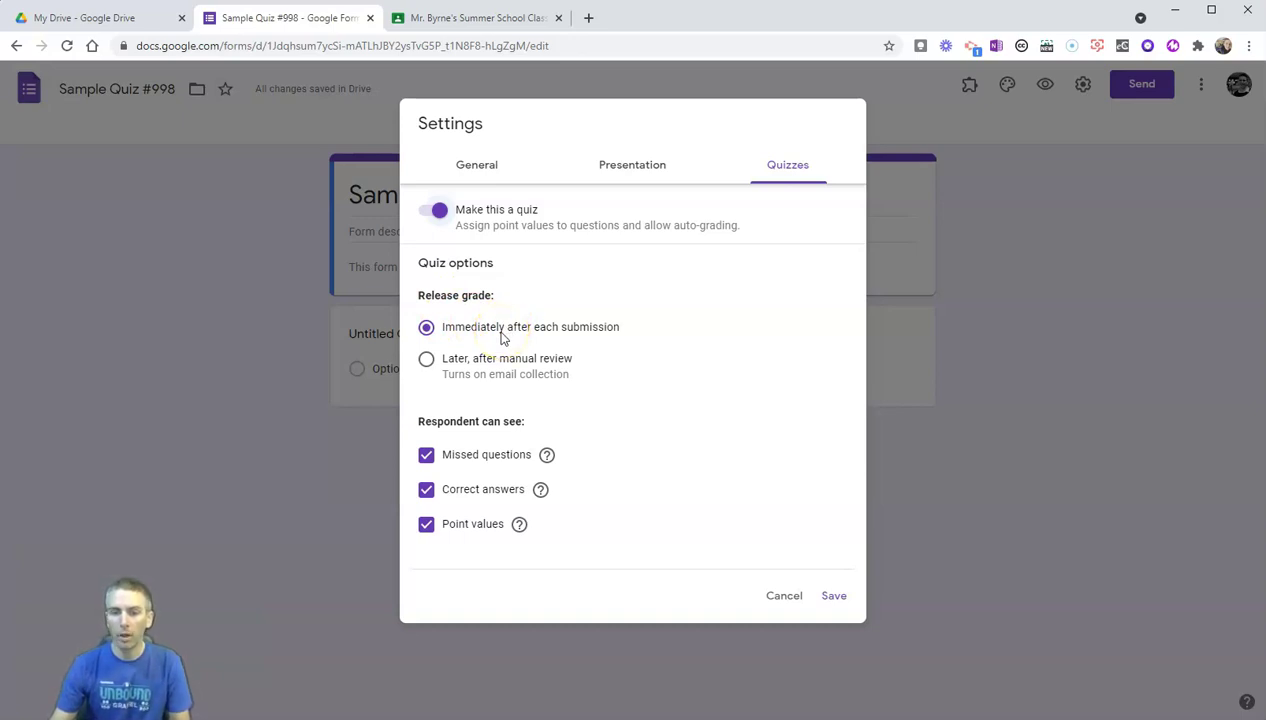
{"action": "left_click", "coordinate": [426, 362]}
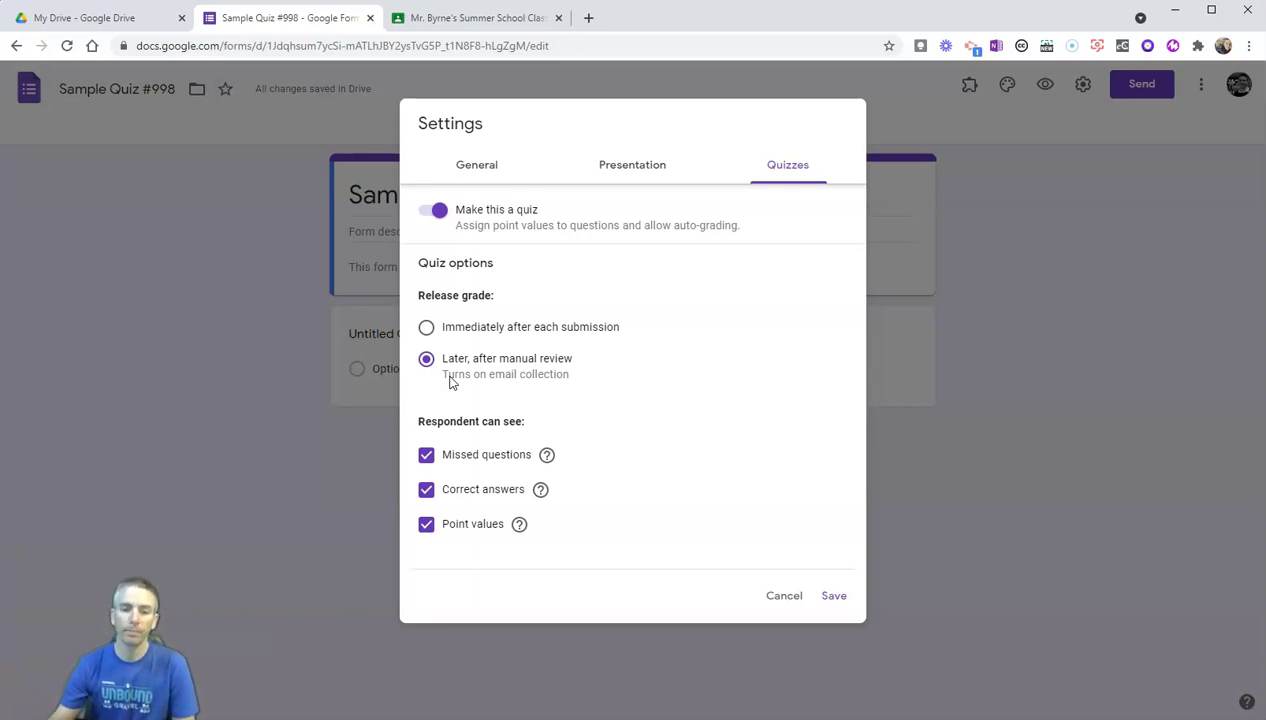
{"action": "left_click", "coordinate": [428, 329]}
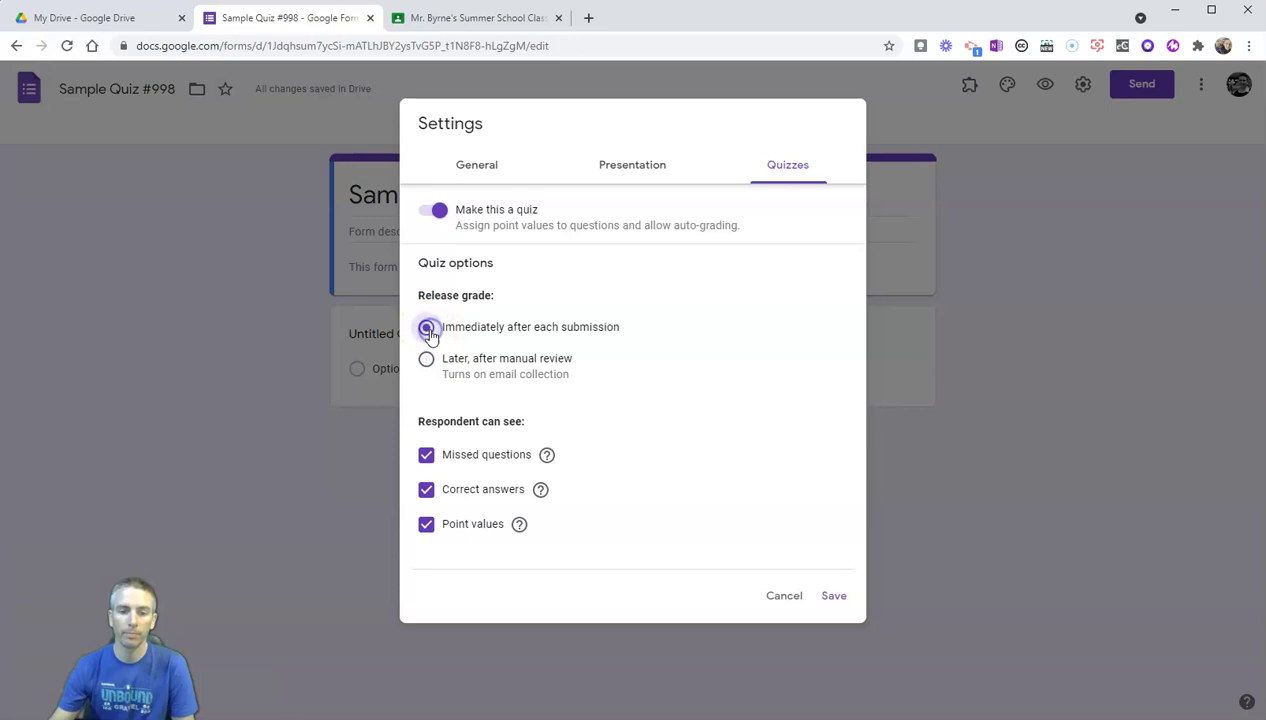
{"action": "left_click", "coordinate": [425, 460]}
{"action": "left_click", "coordinate": [426, 491]}
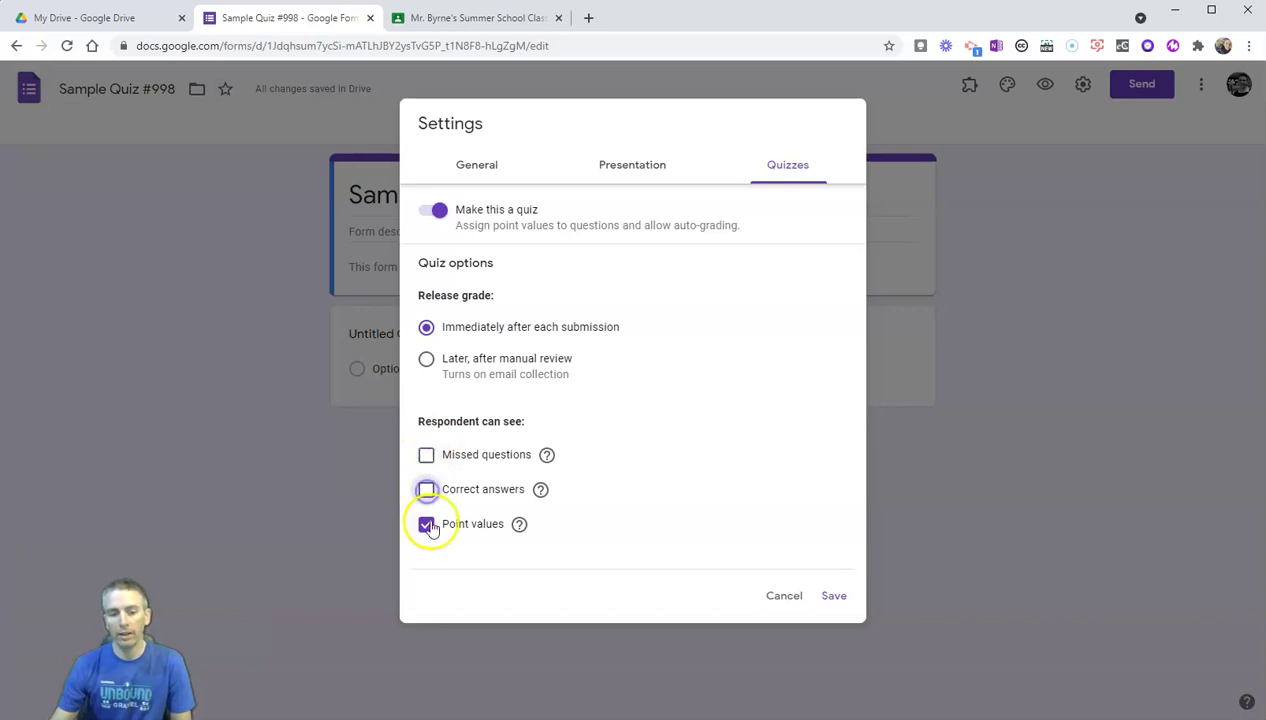
{"action": "left_click", "coordinate": [427, 526]}
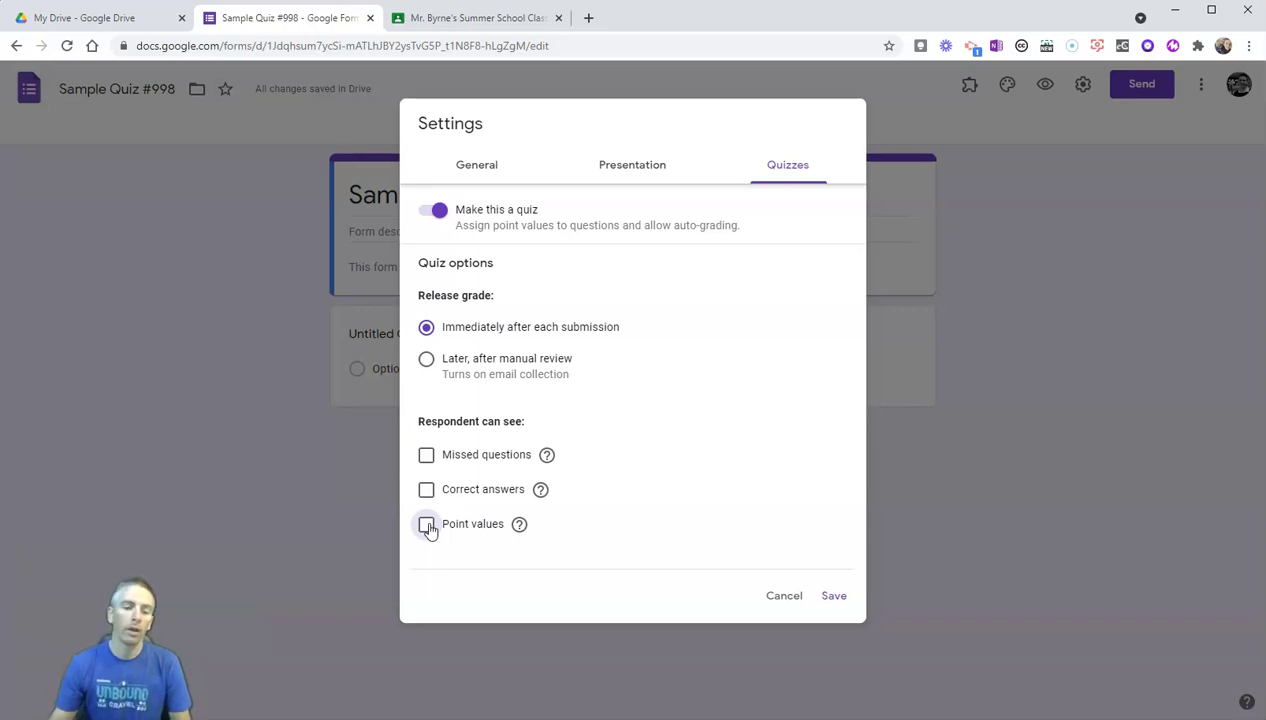
{"action": "left_click", "coordinate": [427, 526]}
{"action": "left_click", "coordinate": [426, 490]}
{"action": "left_click", "coordinate": [427, 456]}
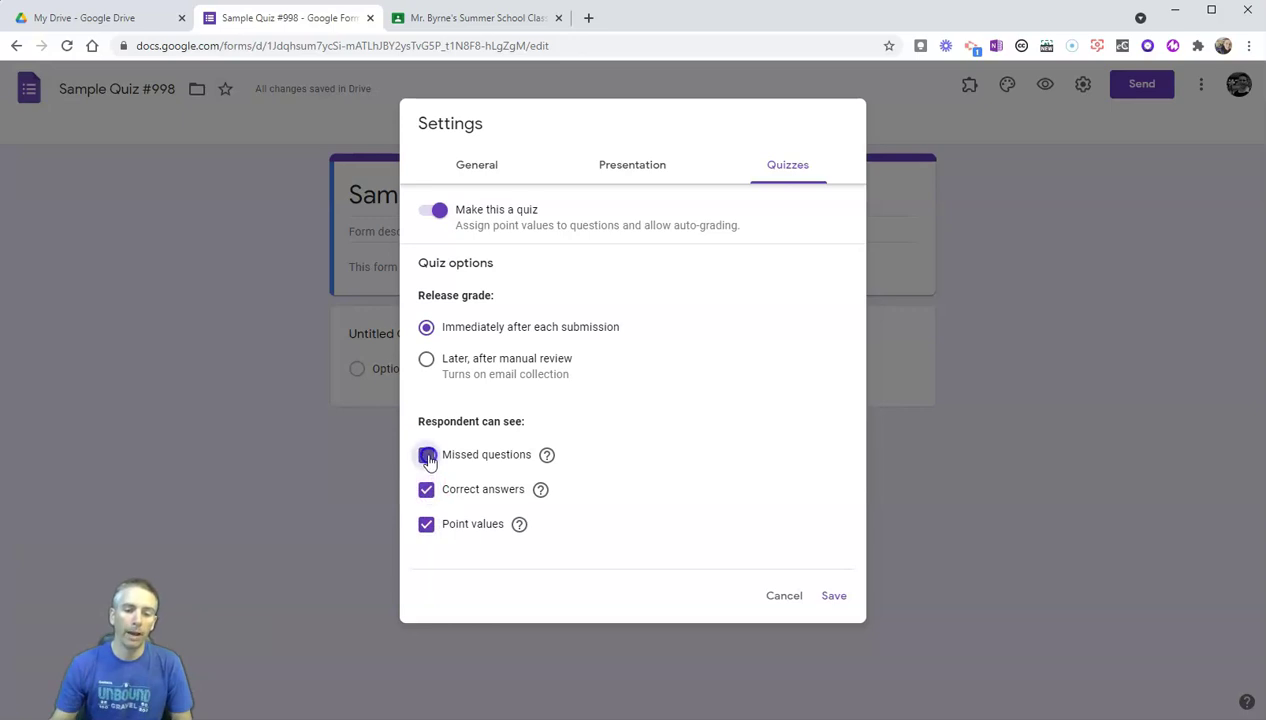
{"action": "left_click", "coordinate": [845, 604]}
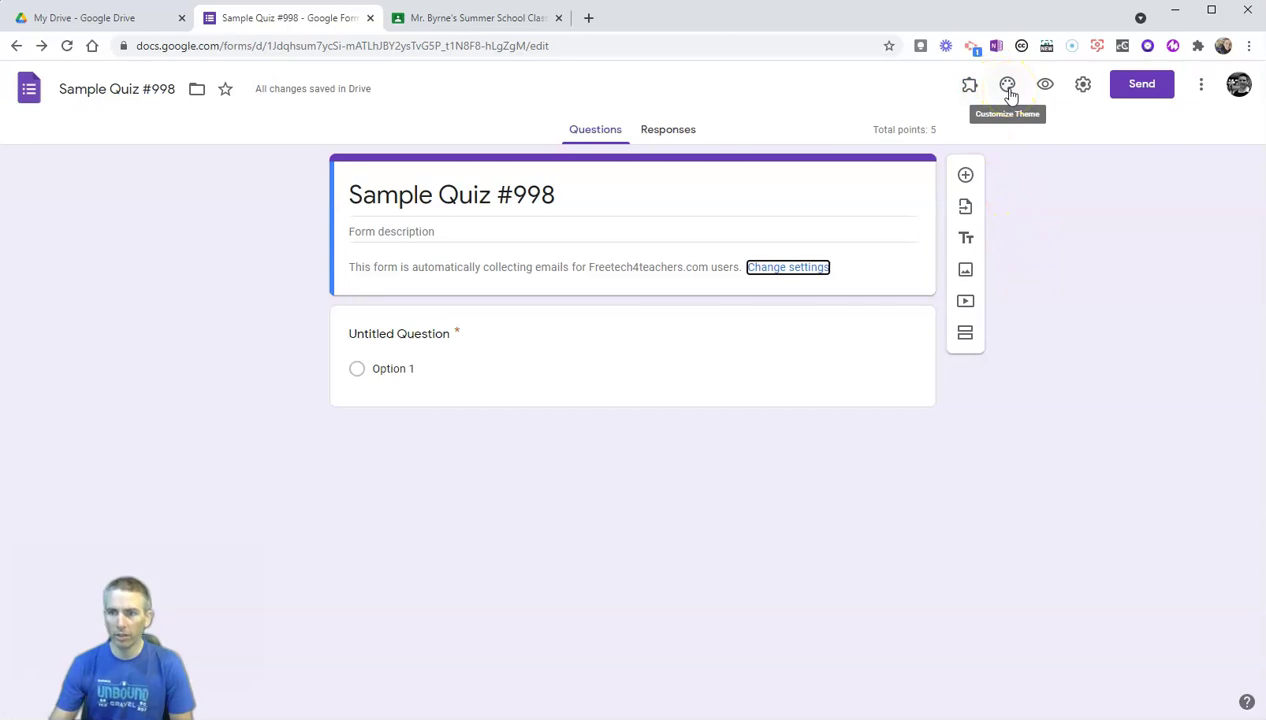
Try several theme colours, including a custom one, and settle on Blue
{"action": "left_click", "coordinate": [1008, 86]}
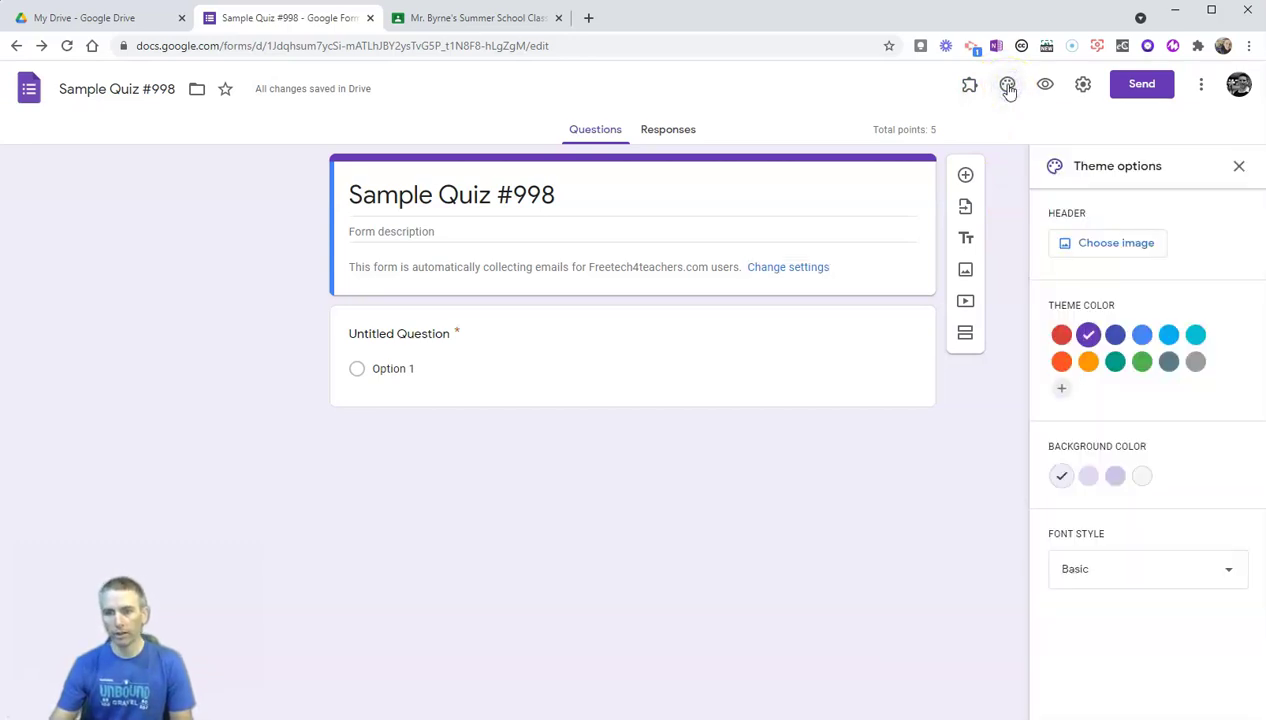
{"action": "left_click", "coordinate": [1122, 338]}
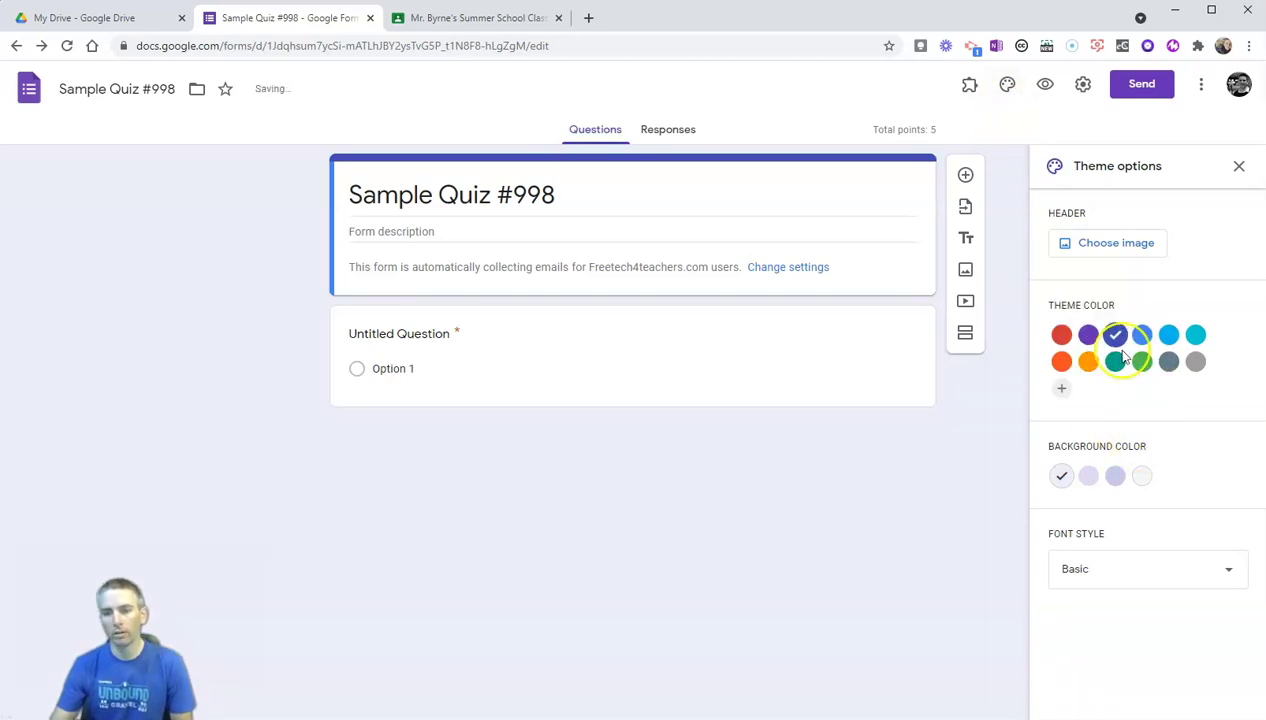
{"action": "left_click", "coordinate": [1116, 366]}
{"action": "left_click", "coordinate": [1142, 362]}
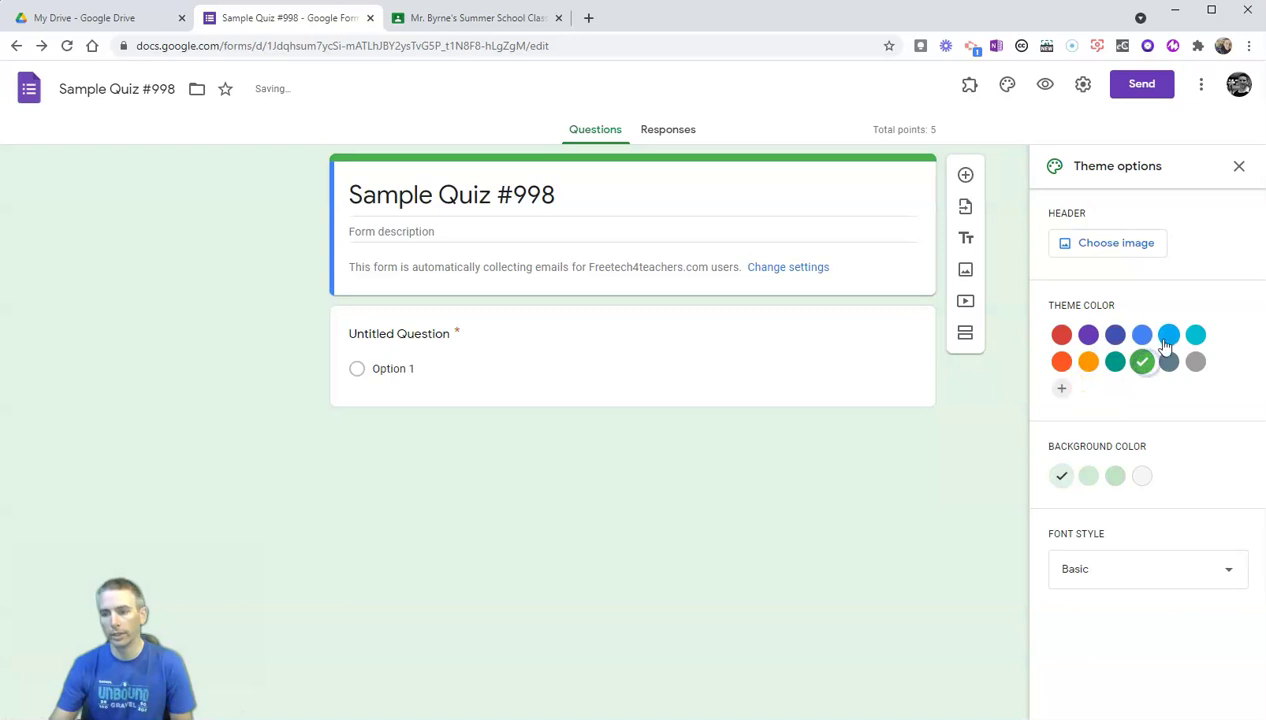
{"action": "left_click", "coordinate": [1168, 338]}
{"action": "left_click", "coordinate": [1168, 361]}
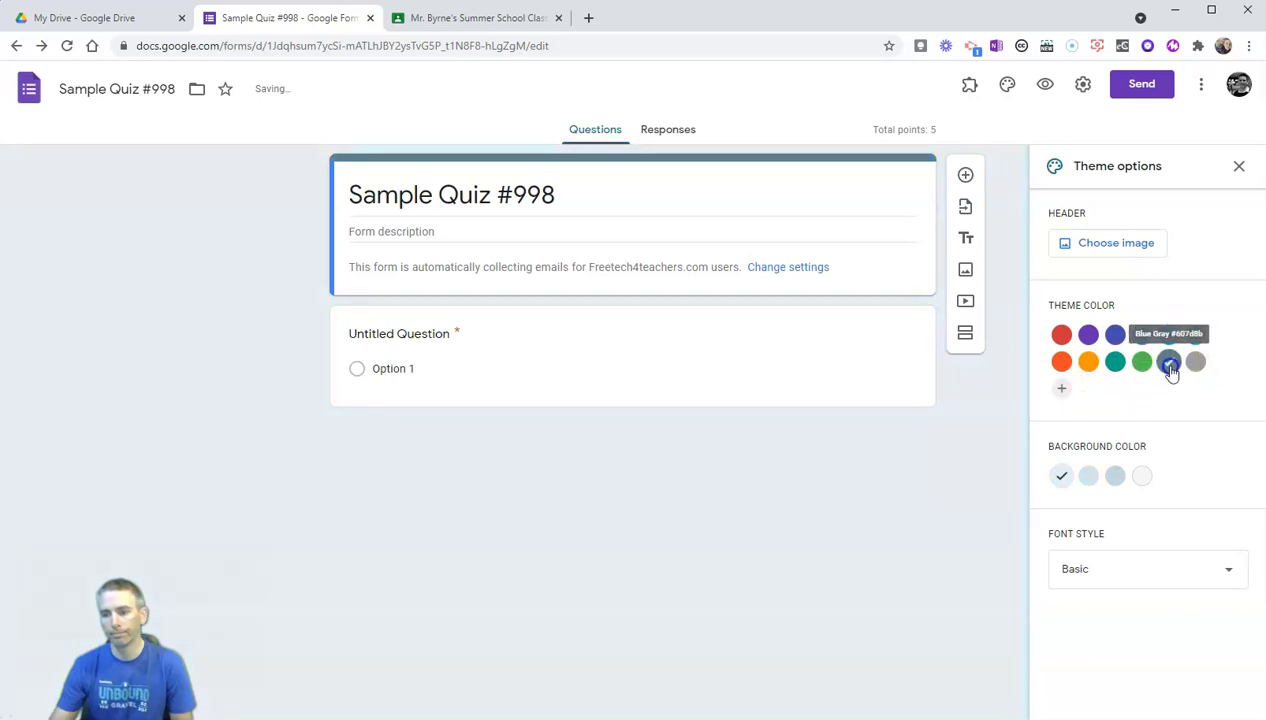
{"action": "left_click", "coordinate": [1063, 389]}
{"action": "left_click", "coordinate": [1063, 389]}
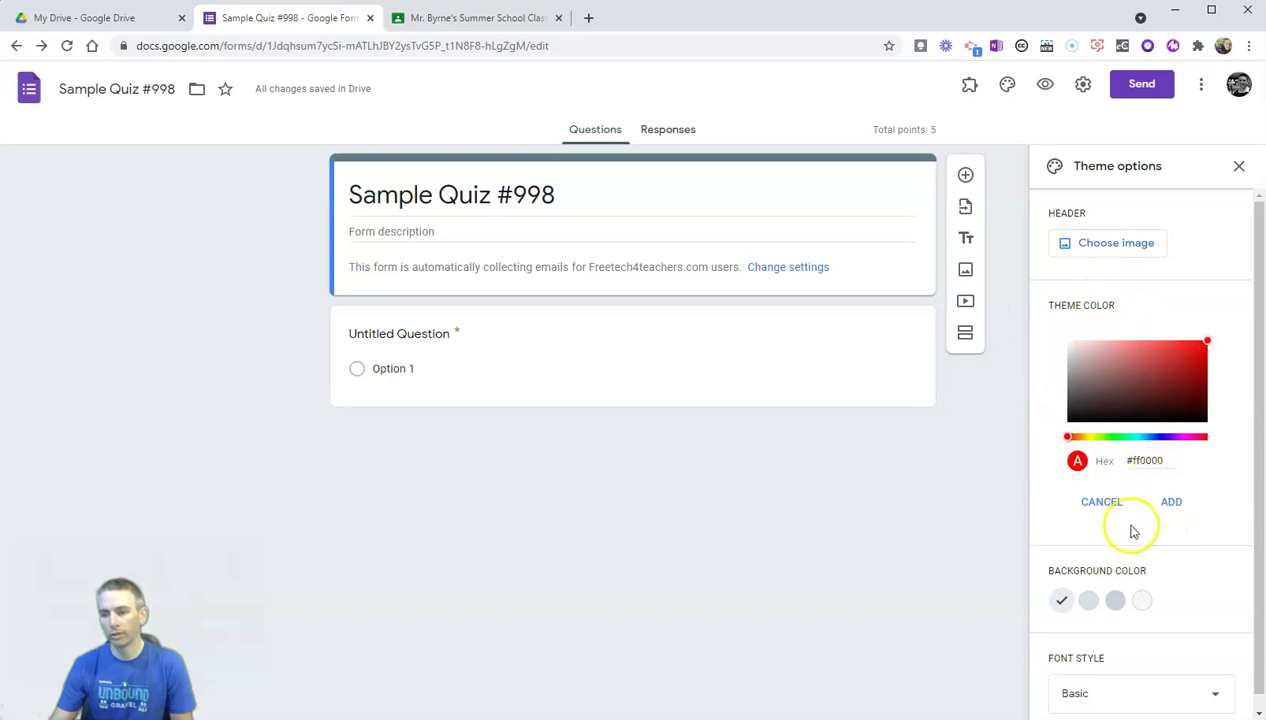
{"action": "left_click", "coordinate": [1105, 503]}
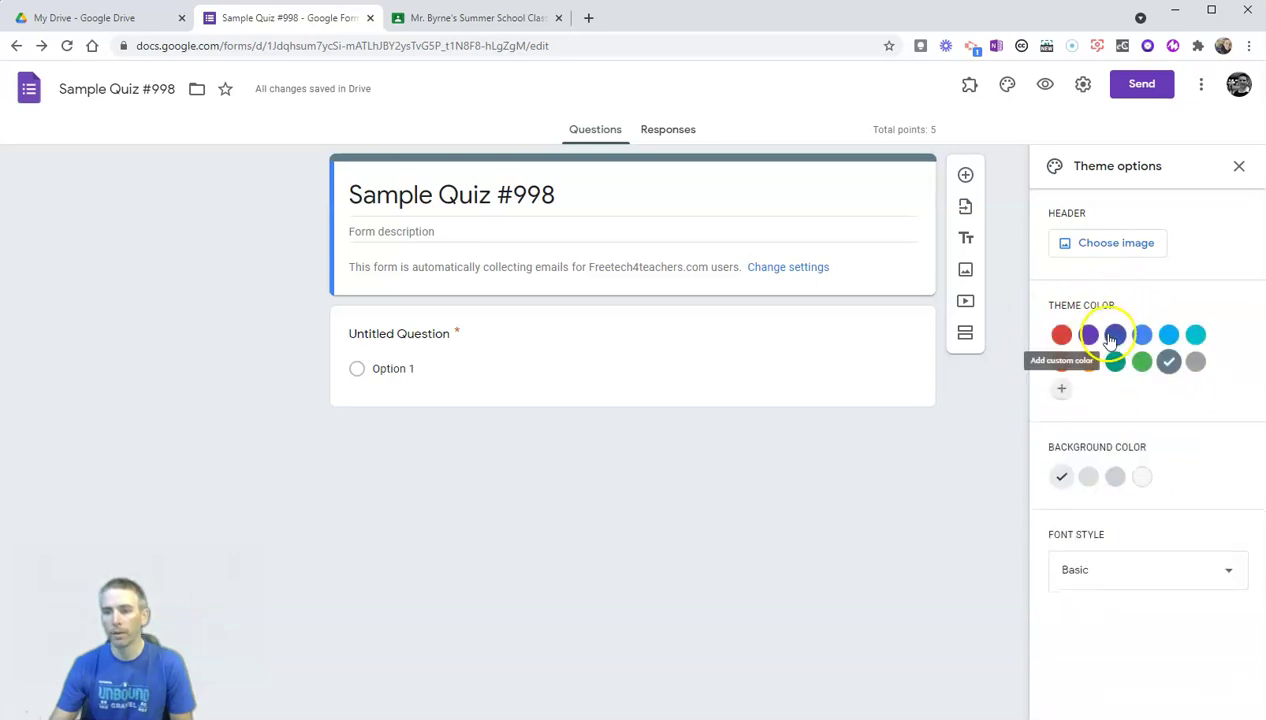
{"action": "left_click", "coordinate": [1114, 337]}
{"action": "left_click", "coordinate": [1141, 338]}
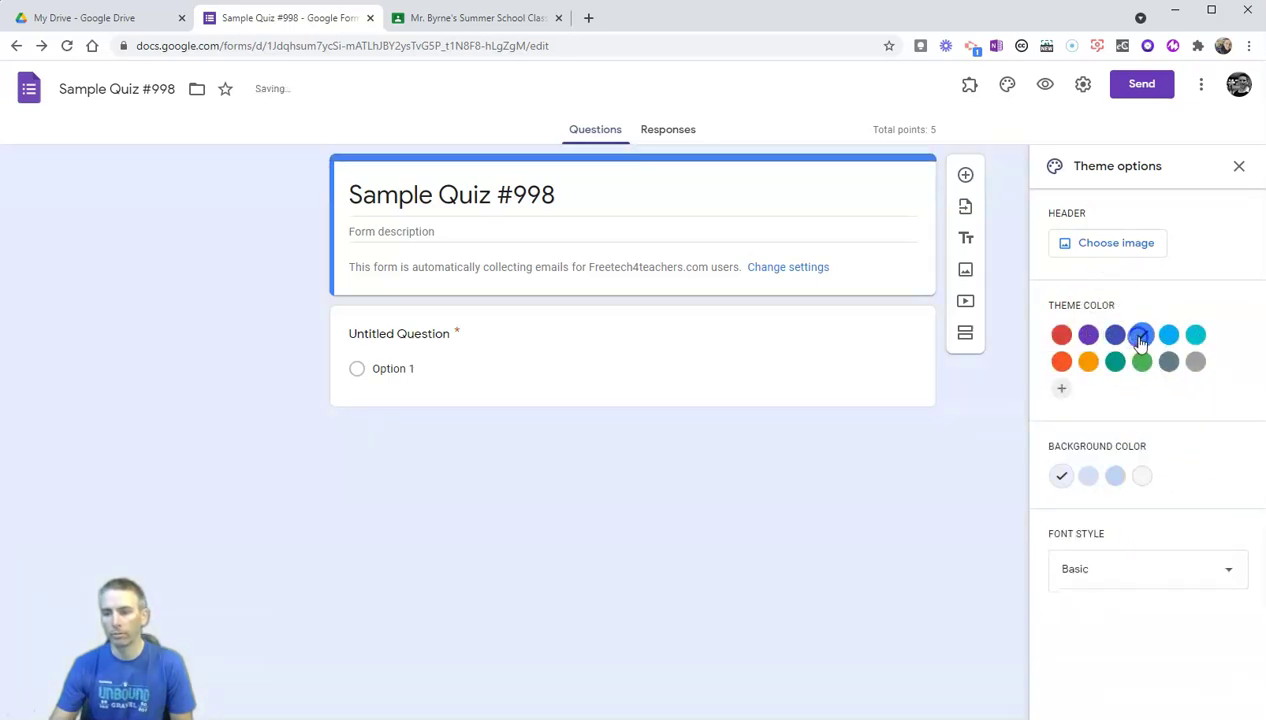
Set a darker blue page background and keep the Basic font style
{"action": "left_click", "coordinate": [1116, 477]}
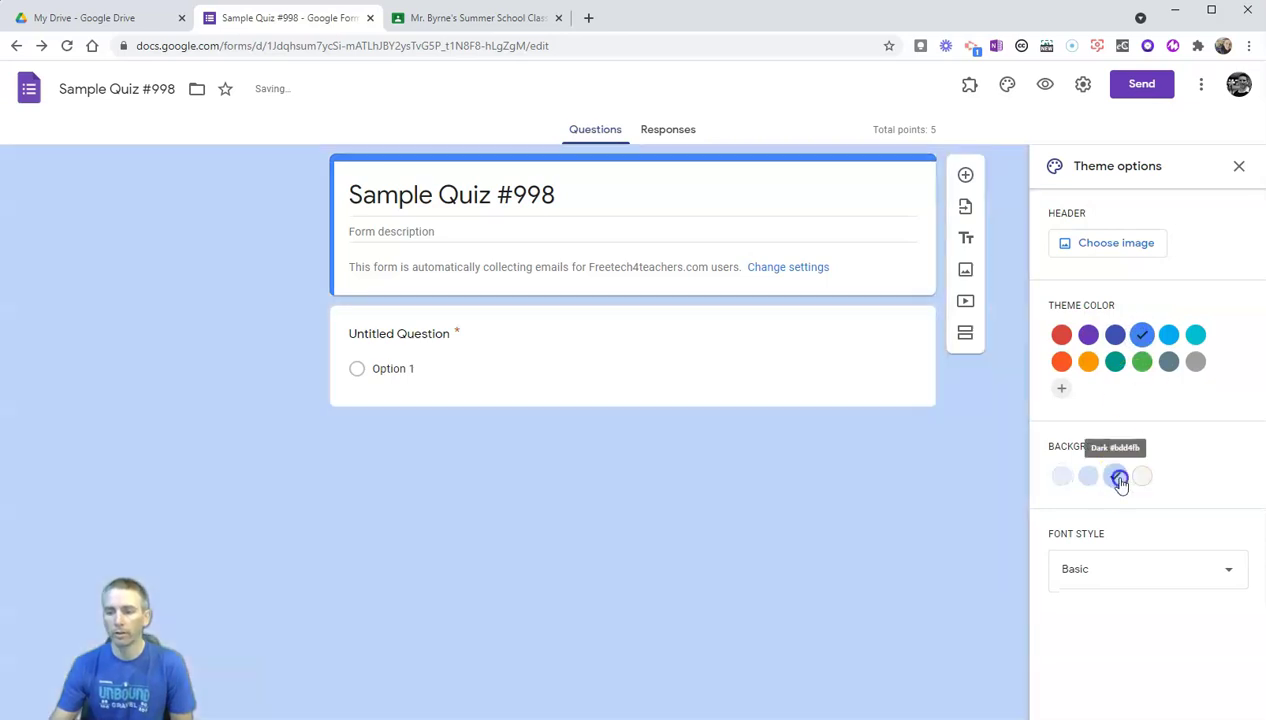
{"action": "left_click", "coordinate": [1193, 570]}
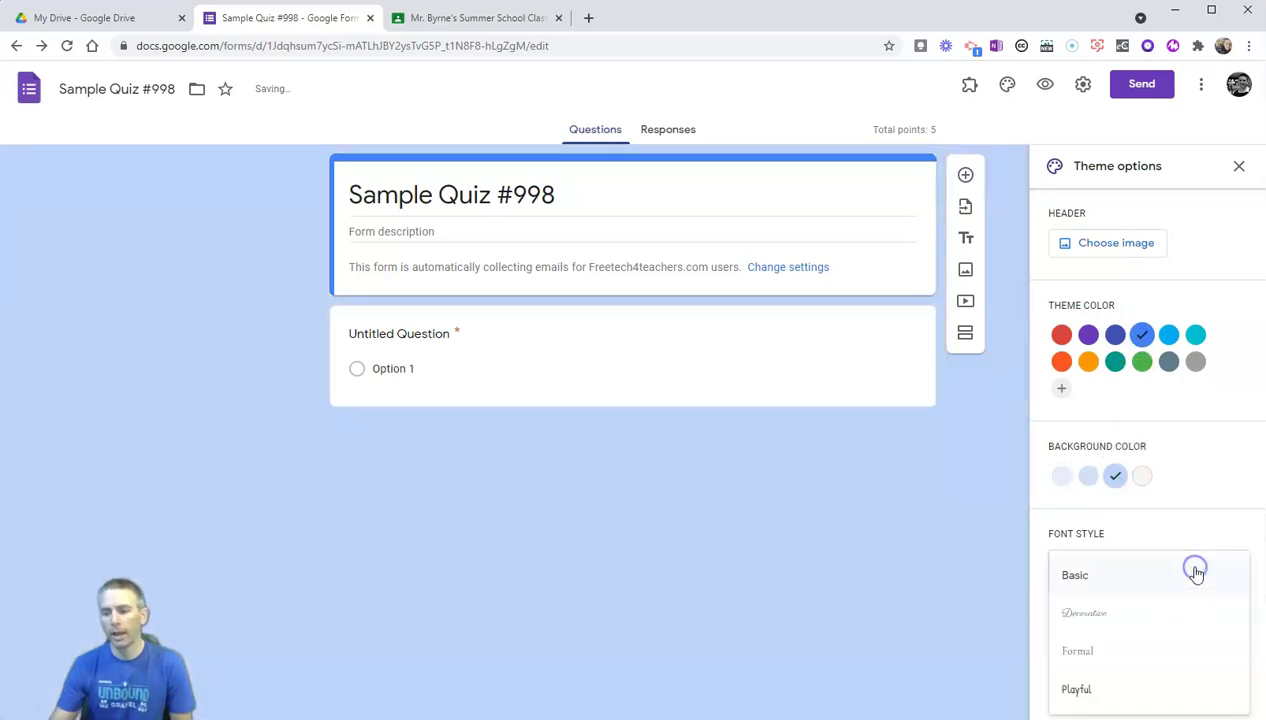
{"action": "left_click", "coordinate": [1112, 693]}
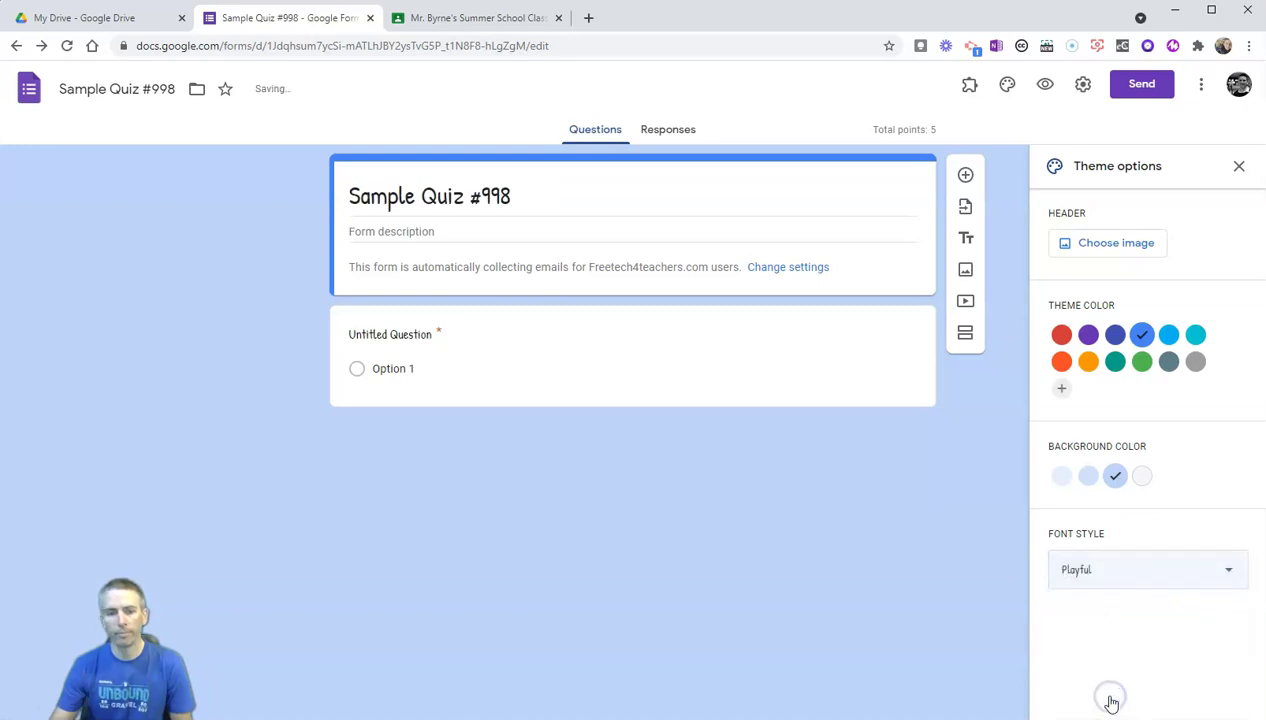
{"action": "left_click", "coordinate": [1108, 583]}
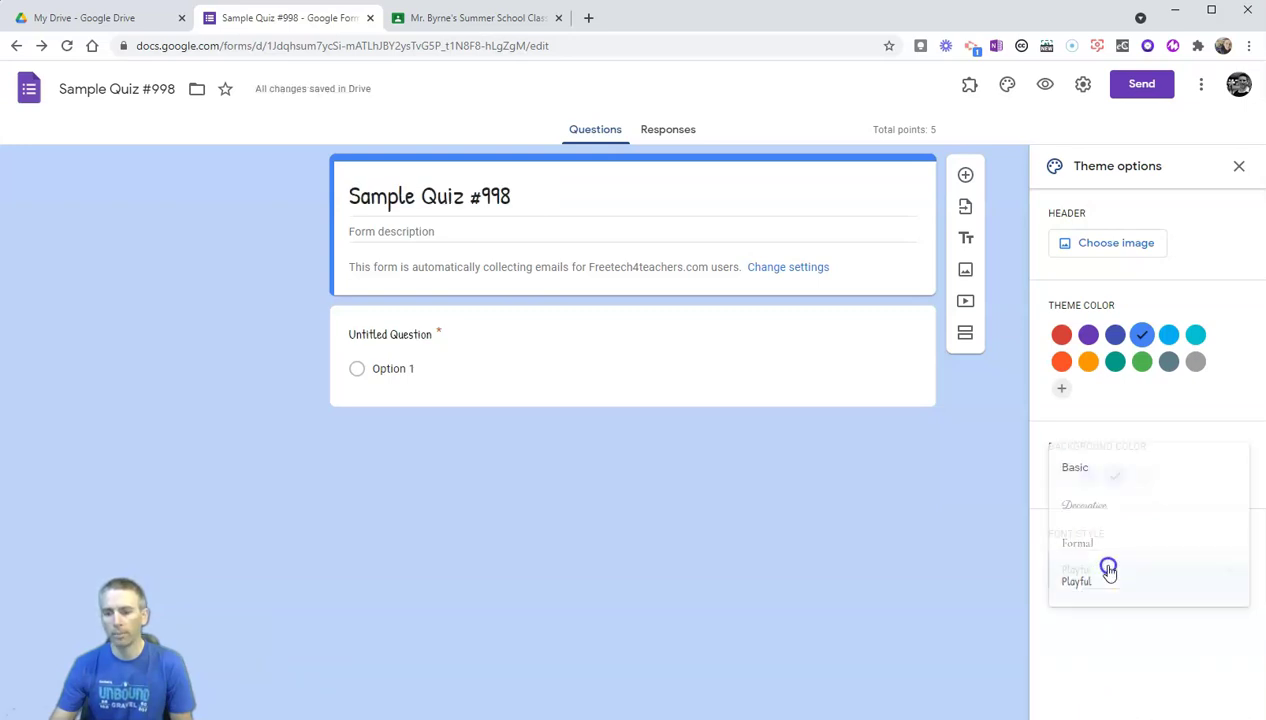
{"action": "left_click", "coordinate": [1094, 482]}
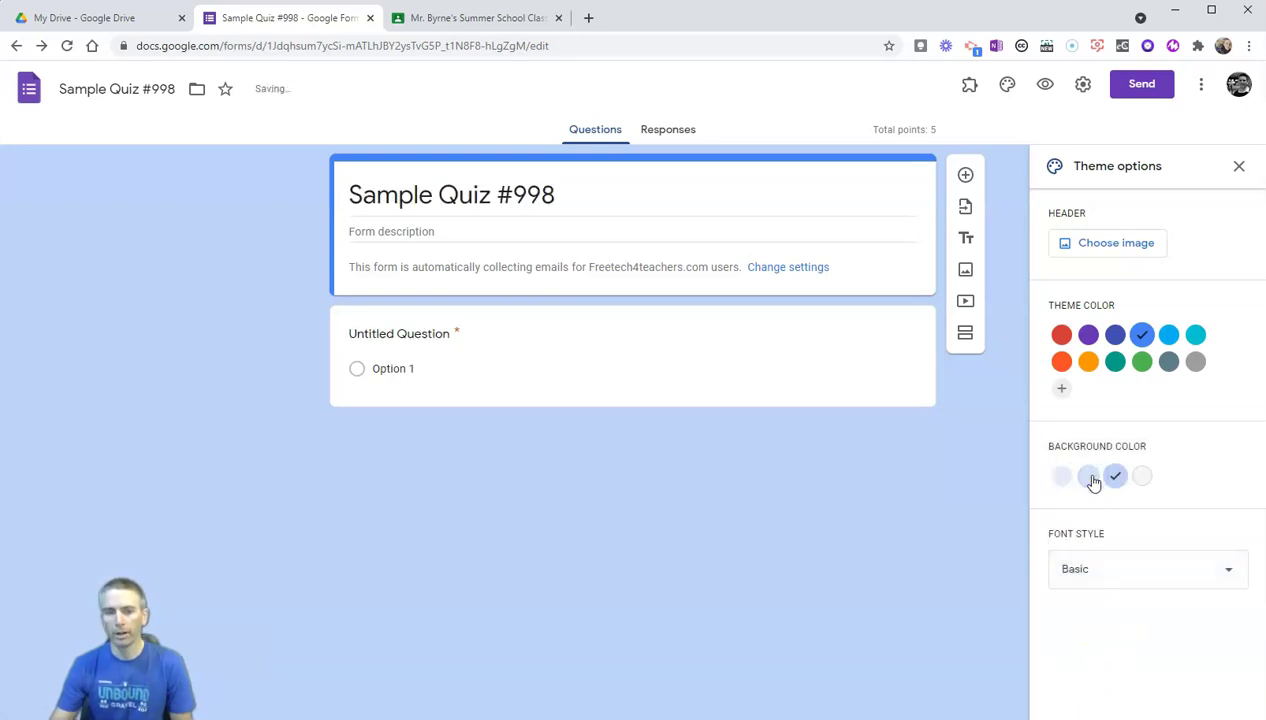
{"action": "left_click", "coordinate": [1236, 166]}
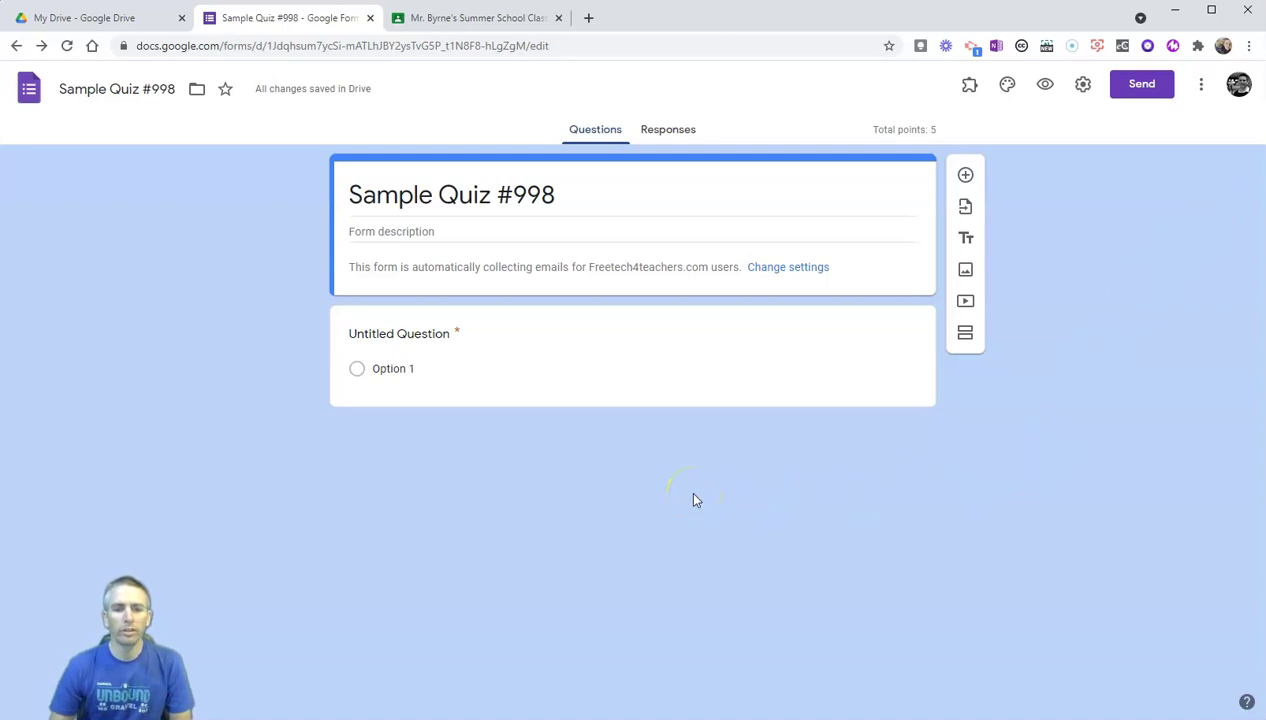
Title the question 'What is the tallest mountain in the world?'
{"action": "left_click", "coordinate": [416, 333]}
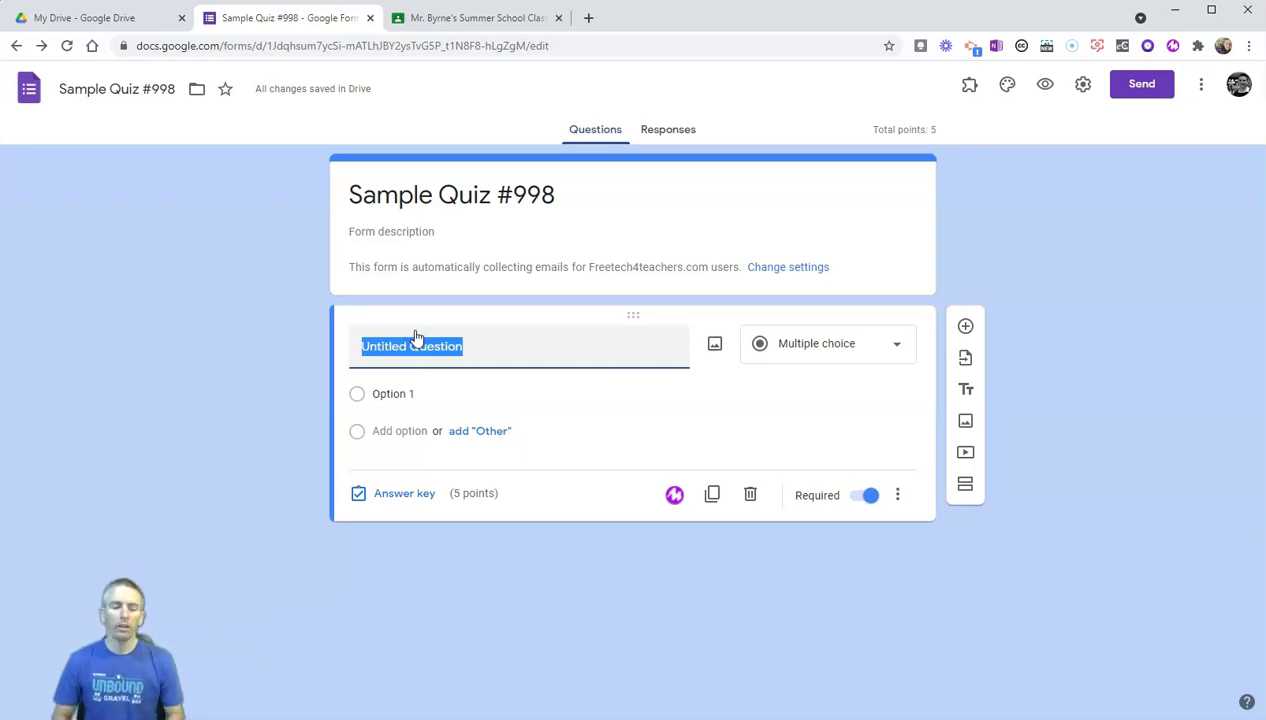
{"action": "type", "text": "What is the tall"}
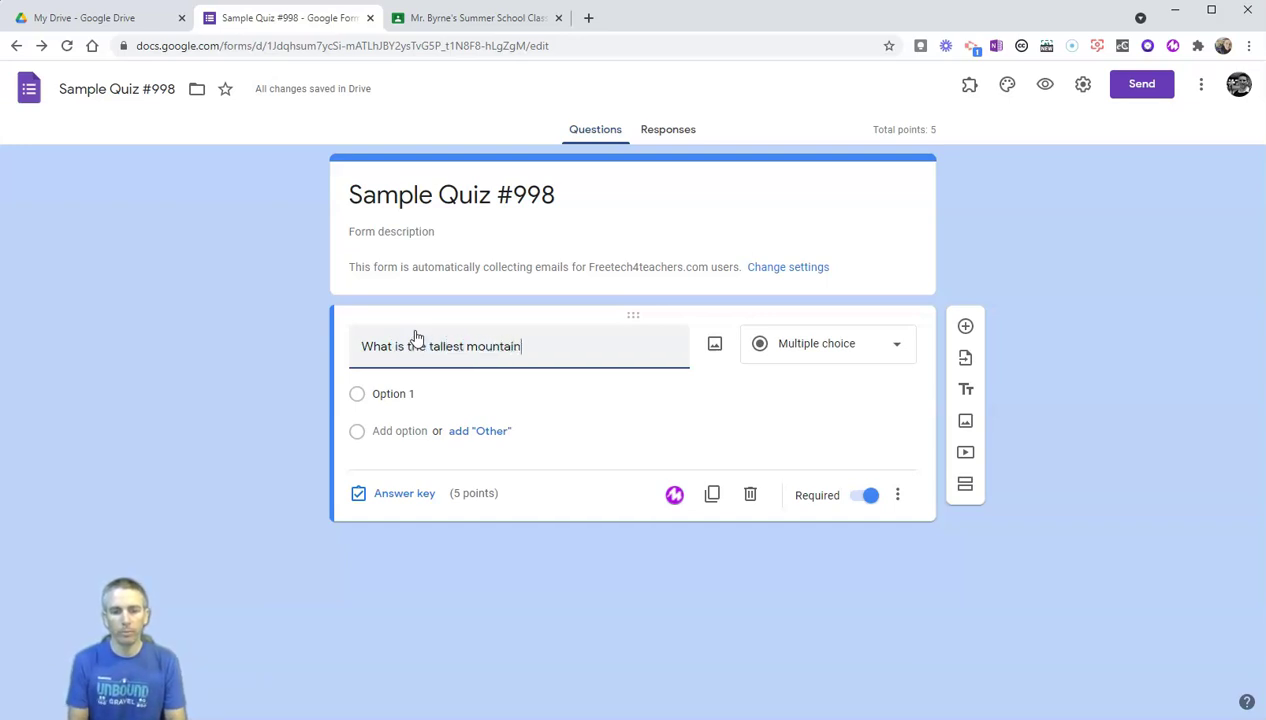
{"action": "type", "text": "est mountain in the wo"}
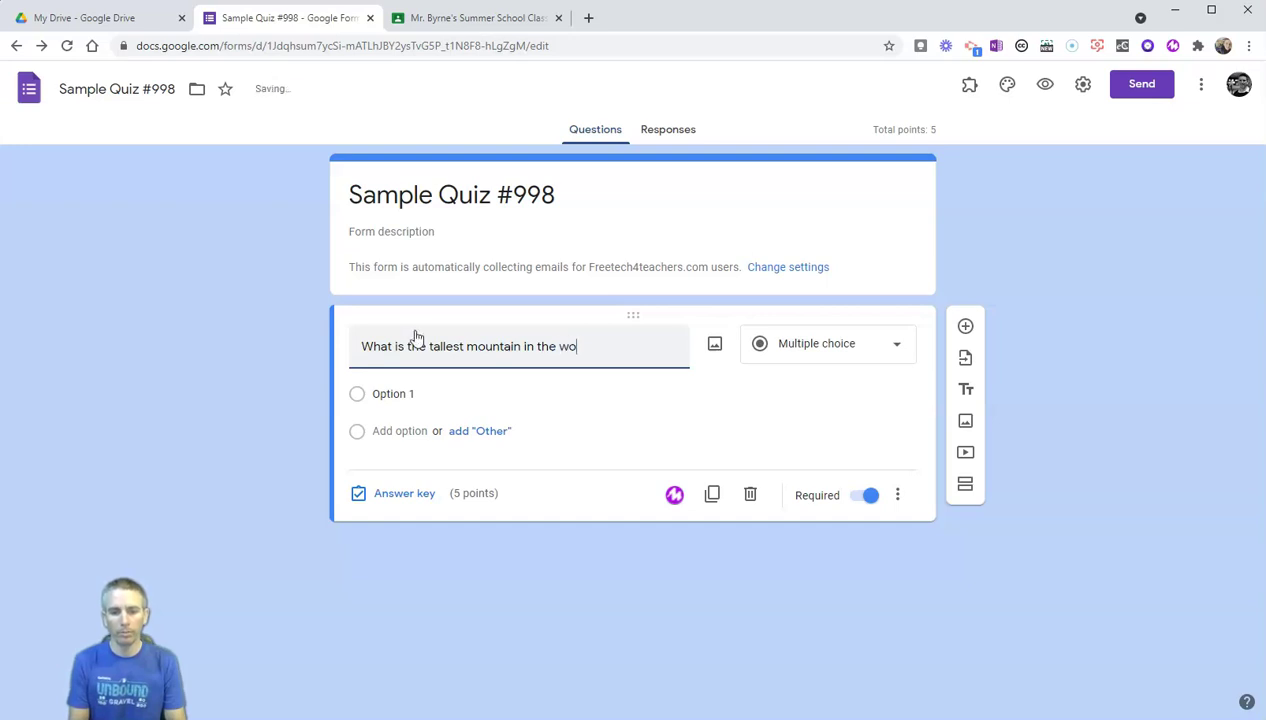
{"action": "type", "text": "rld?"}
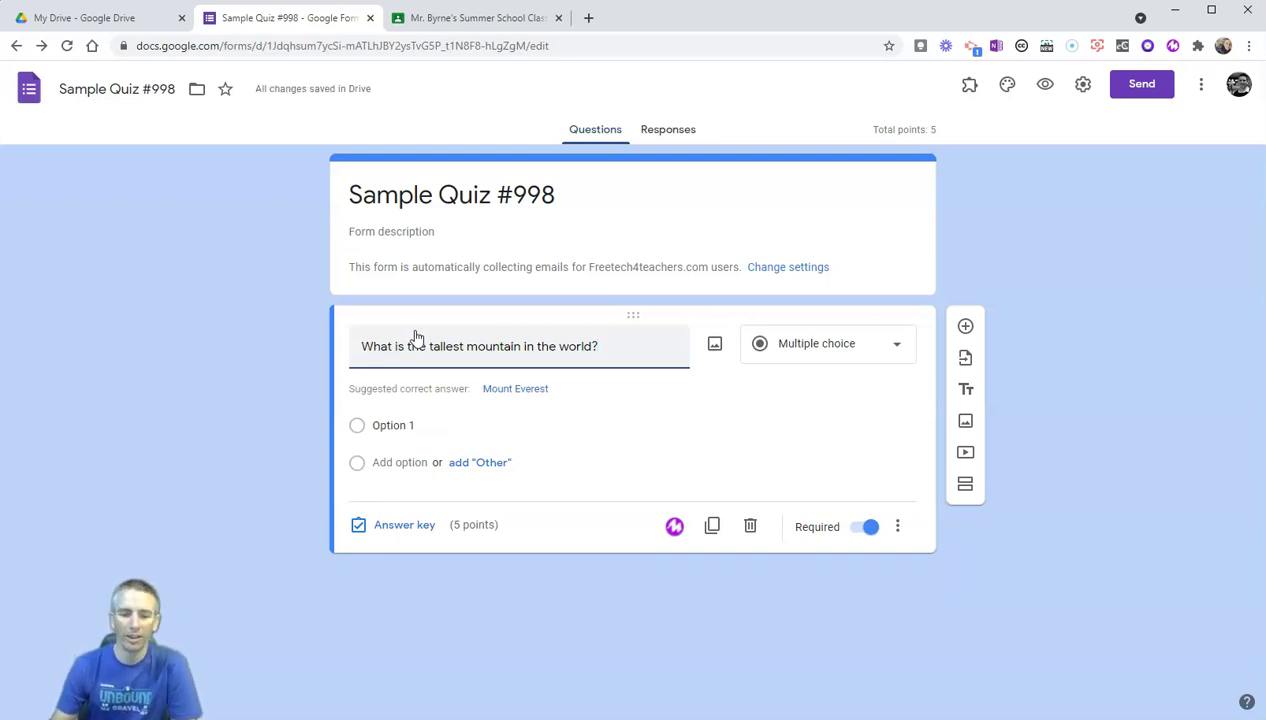
Add choices Mount Everest, K2, Mount Washington, Mount Rainier, ordered K2, Rainier, Washington, Everest
{"action": "left_click", "coordinate": [515, 390]}
{"action": "left_click", "coordinate": [409, 430]}
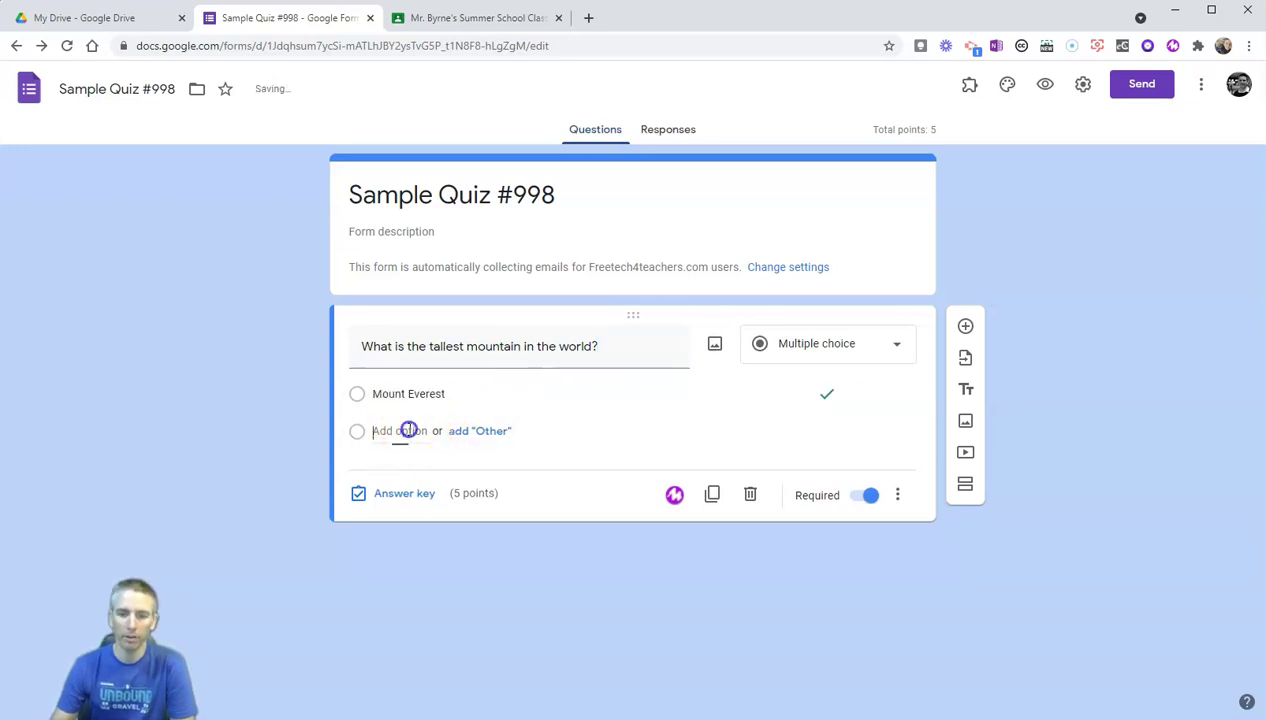
{"action": "type", "text": "K2"}
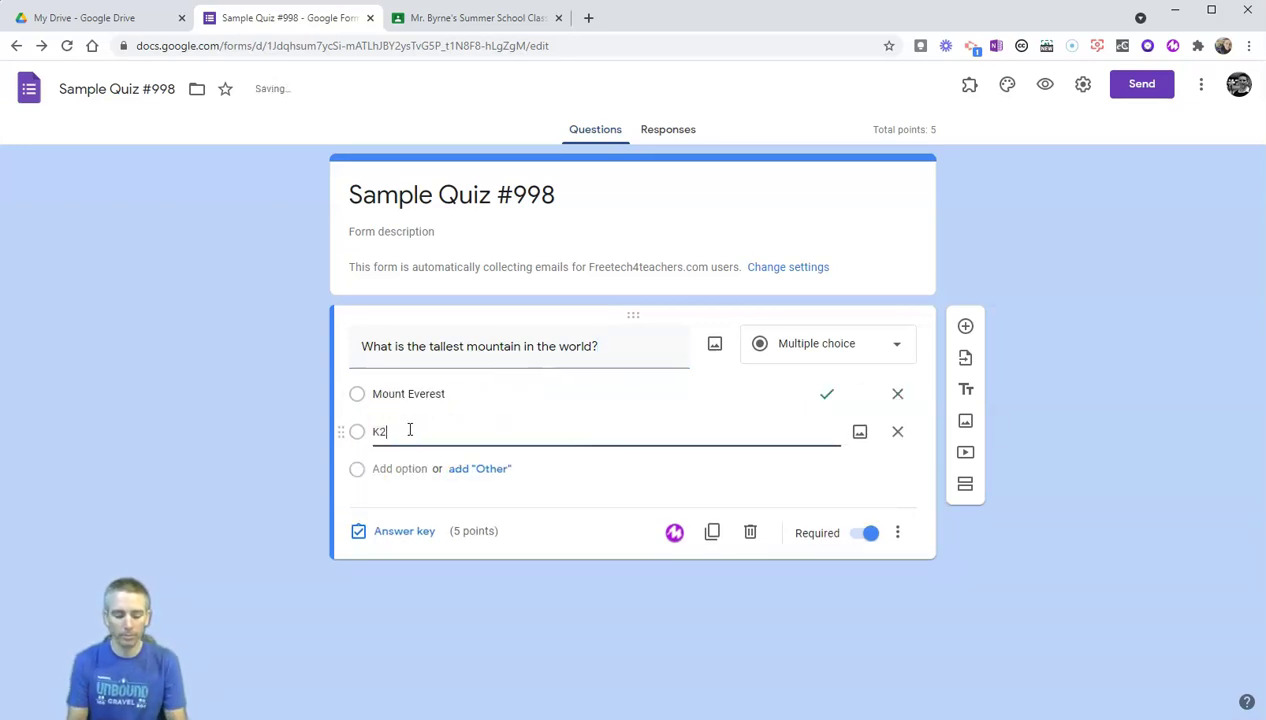
{"action": "left_click", "coordinate": [409, 467]}
{"action": "type", "text": "M"}
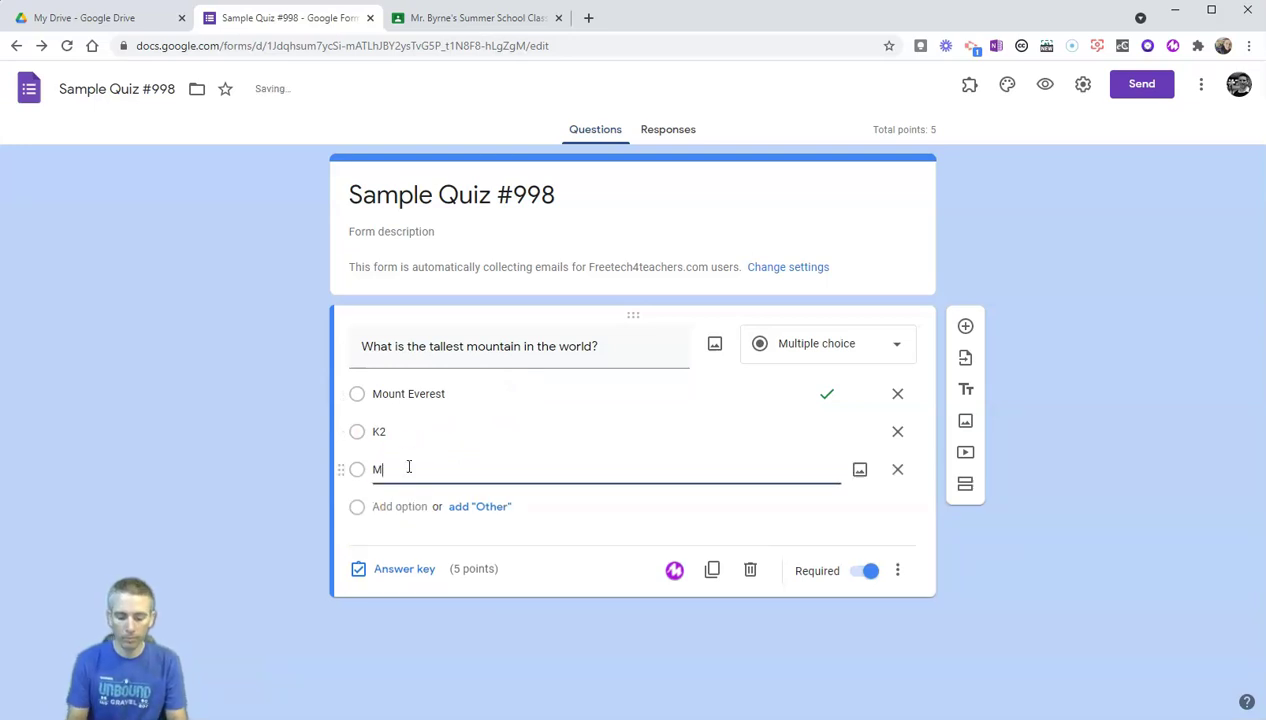
{"action": "type", "text": "ount Wash"}
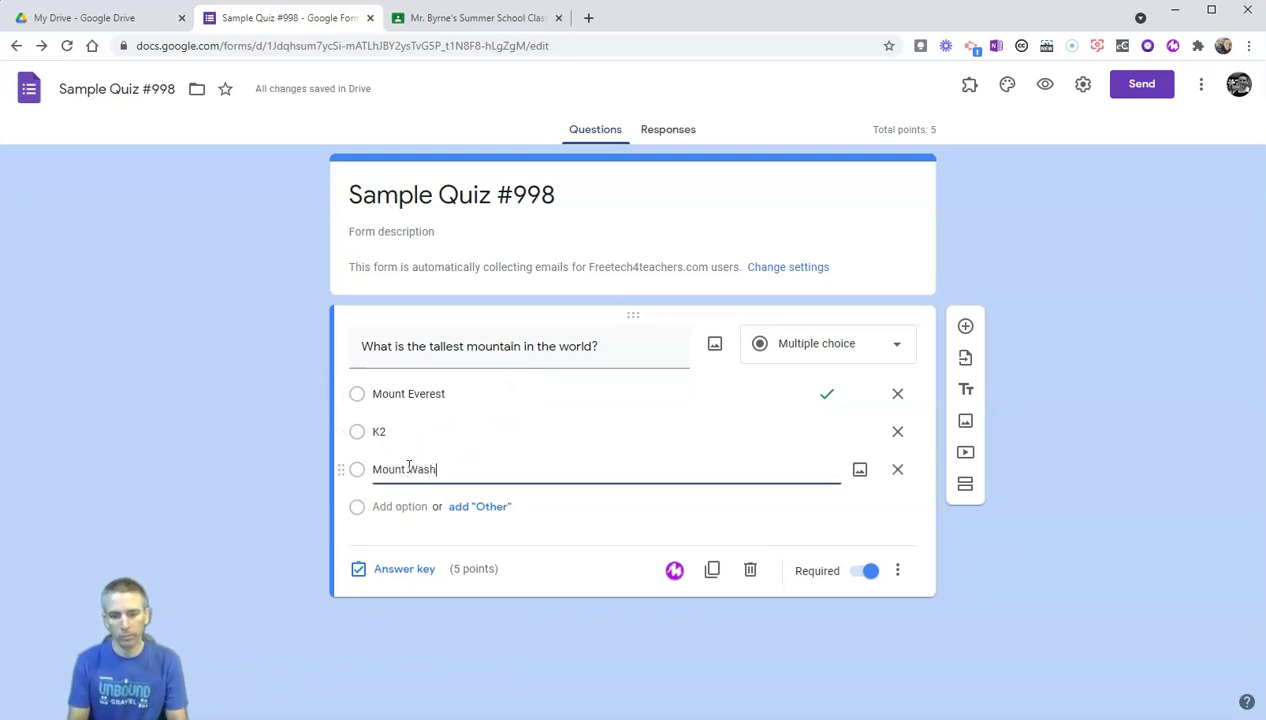
{"action": "type", "text": "ington"}
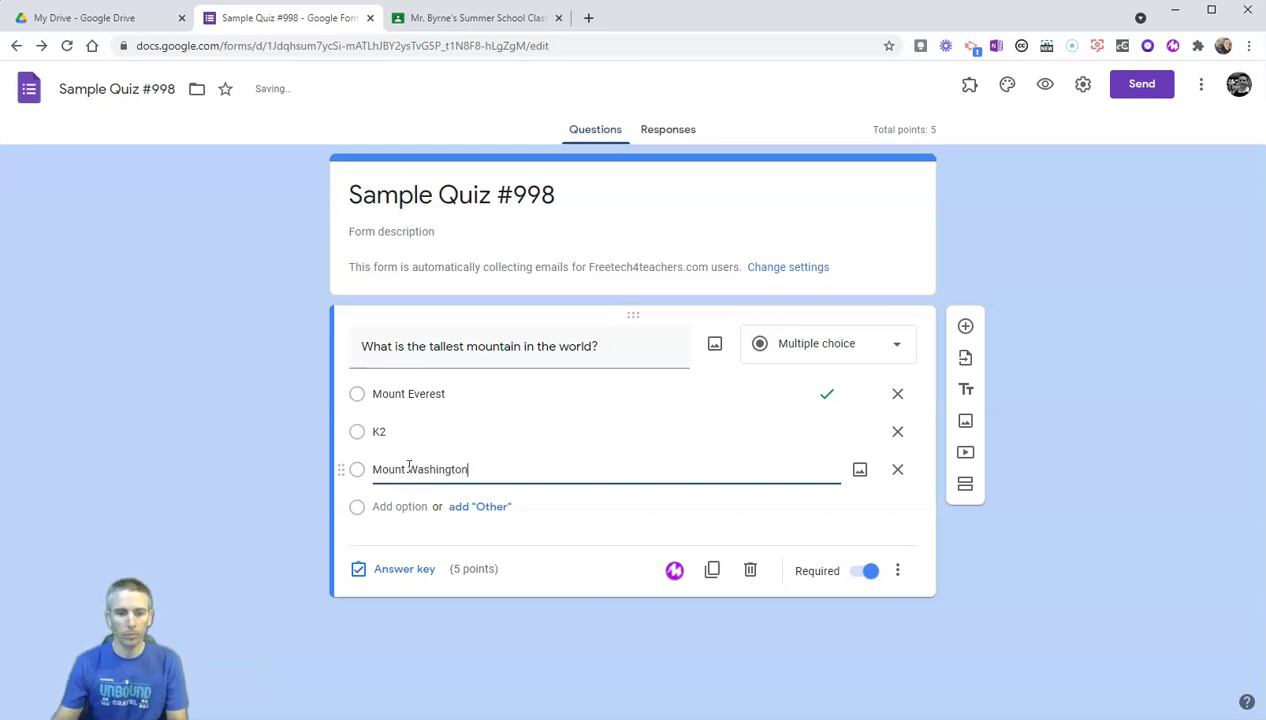
{"action": "left_click", "coordinate": [405, 507]}
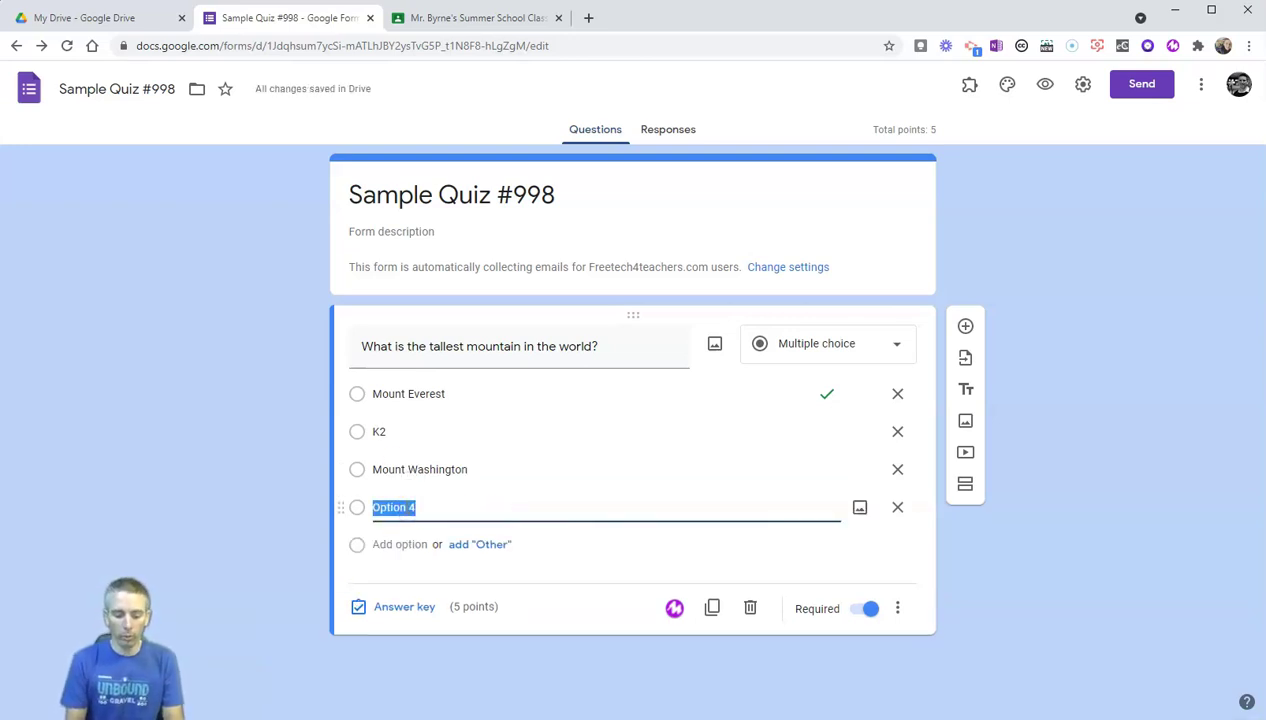
{"action": "type", "text": "Mo"}
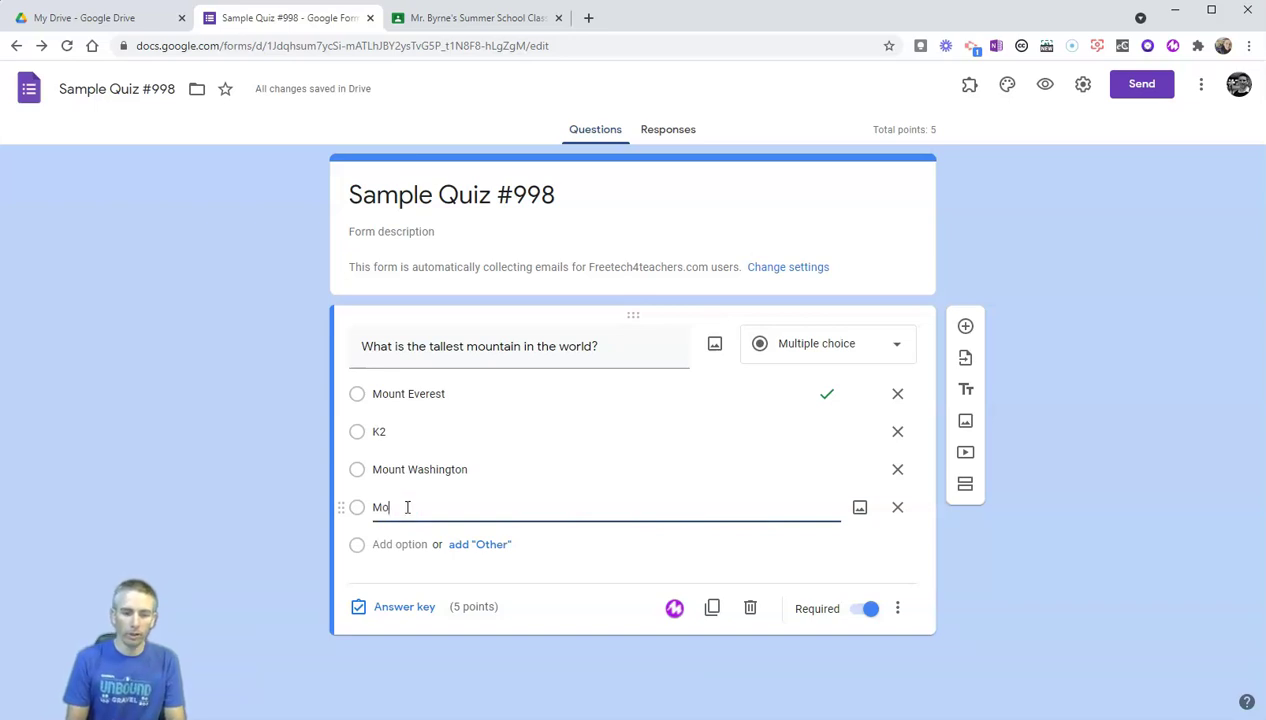
{"action": "type", "text": "unt Rai"}
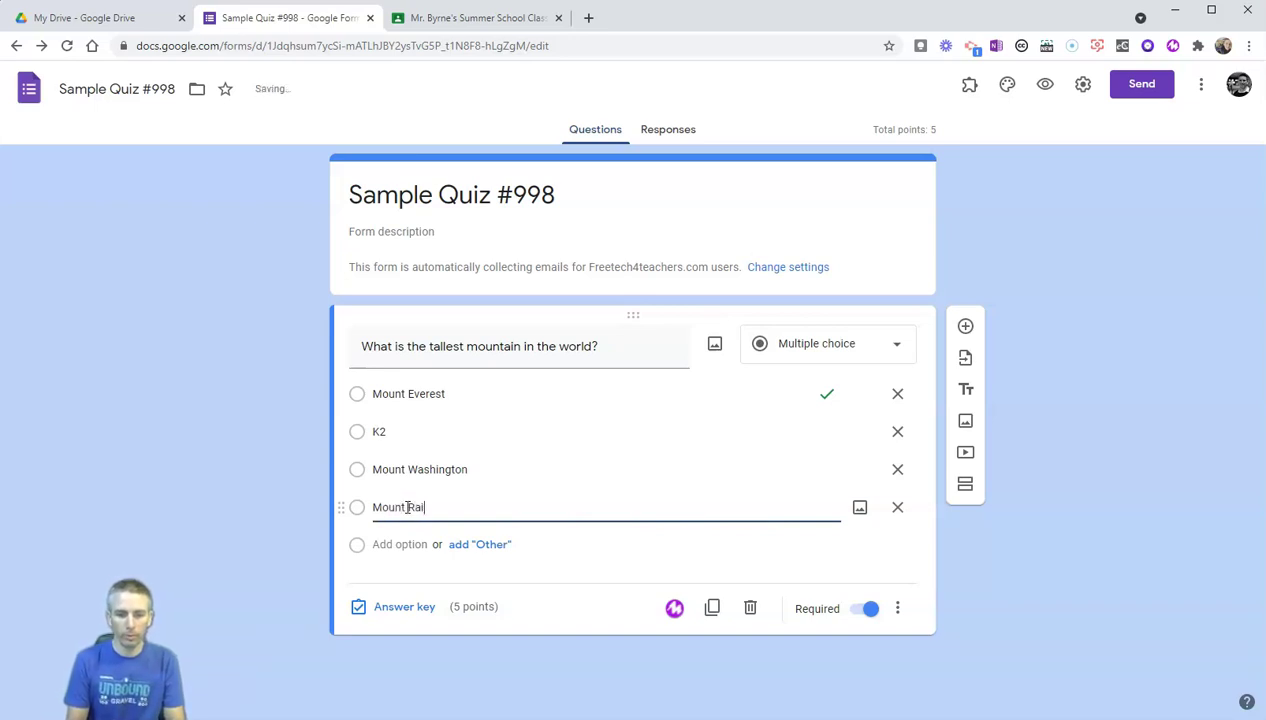
{"action": "type", "text": "nie"}
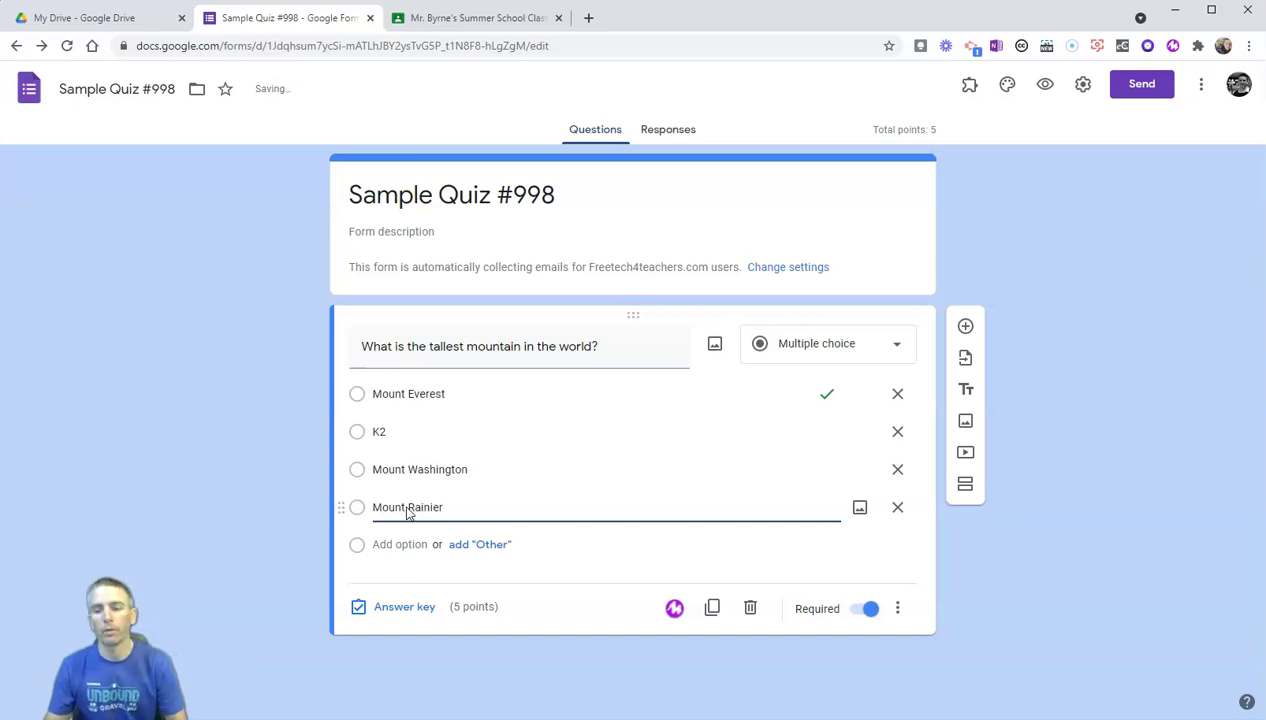
{"action": "type", "text": "r"}
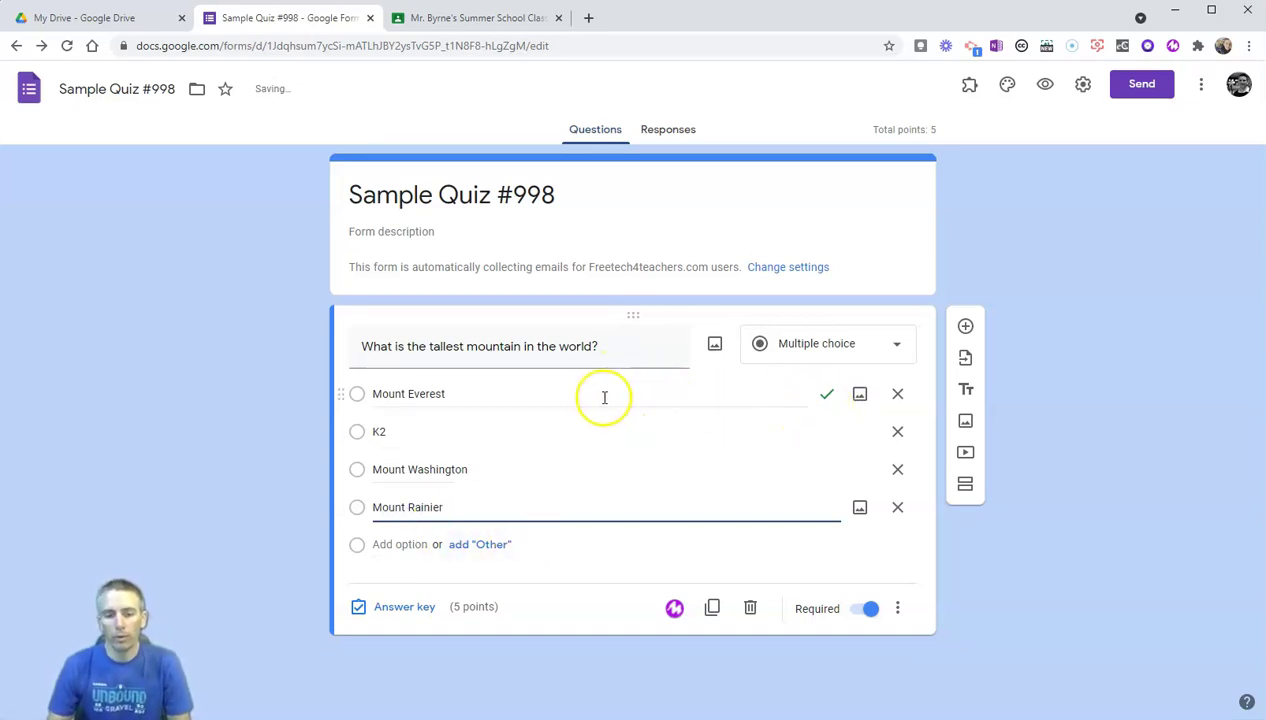
{"action": "left_click_drag", "start_coordinate": [340, 393], "coordinate": [345, 458]}
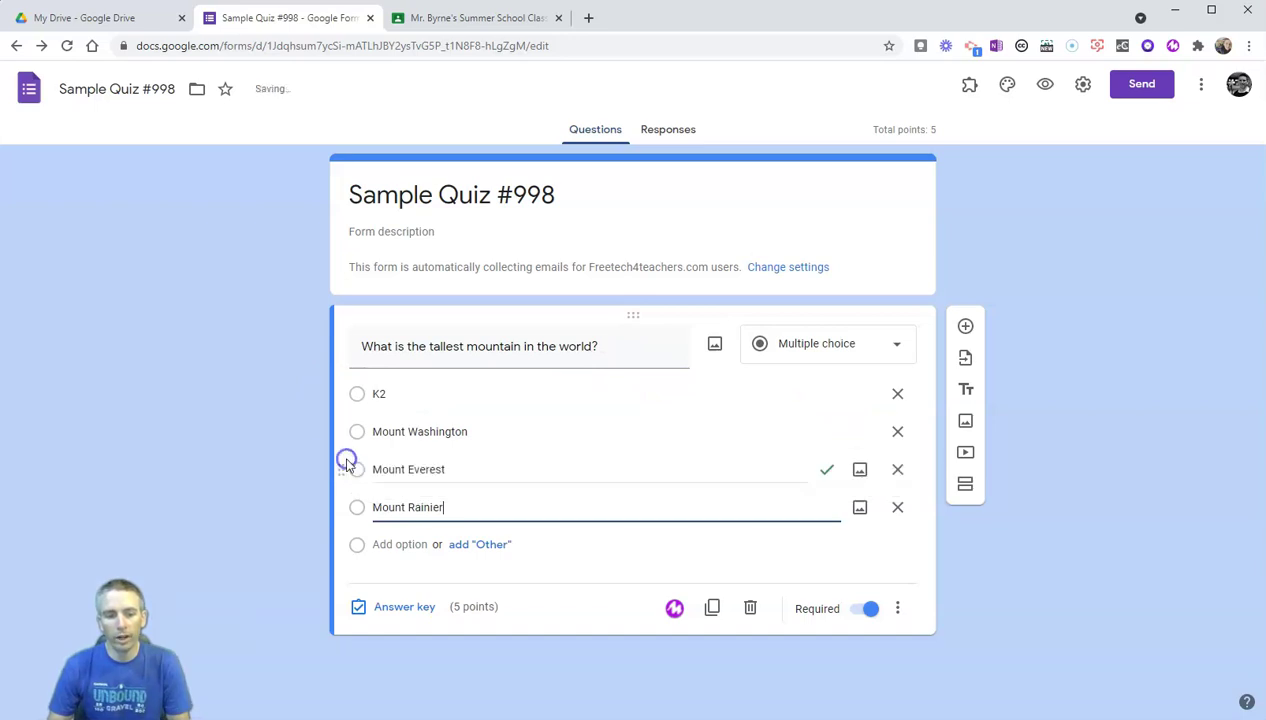
{"action": "left_click_drag", "start_coordinate": [342, 509], "coordinate": [345, 472]}
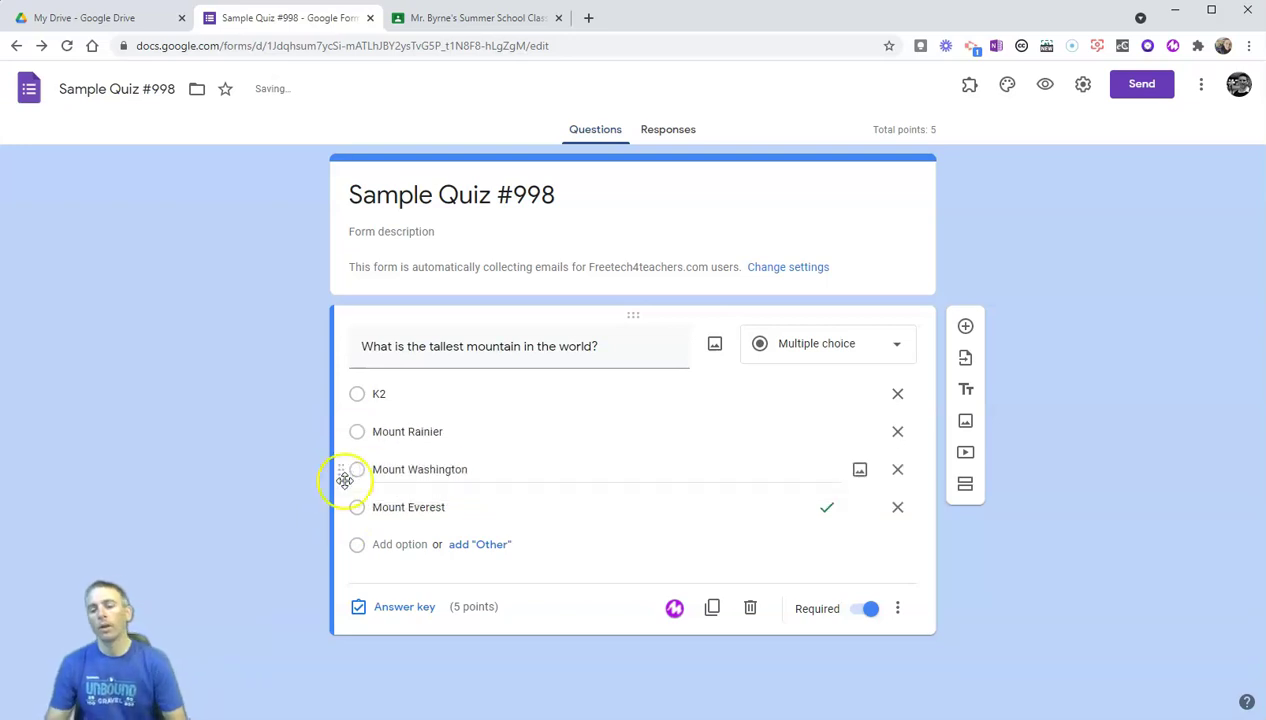
In the answer key, keep Mount Everest correct and try point values, leaving the field at 5
{"action": "left_click", "coordinate": [401, 608]}
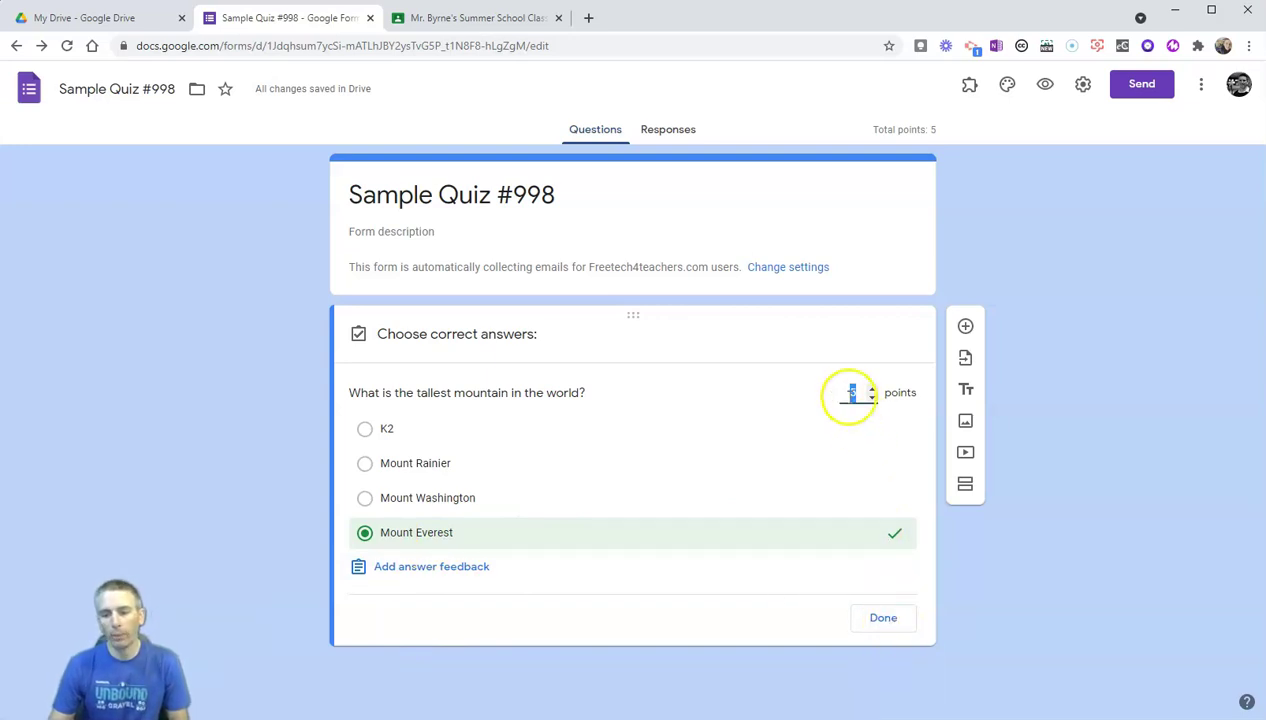
{"action": "type", "text": "10"}
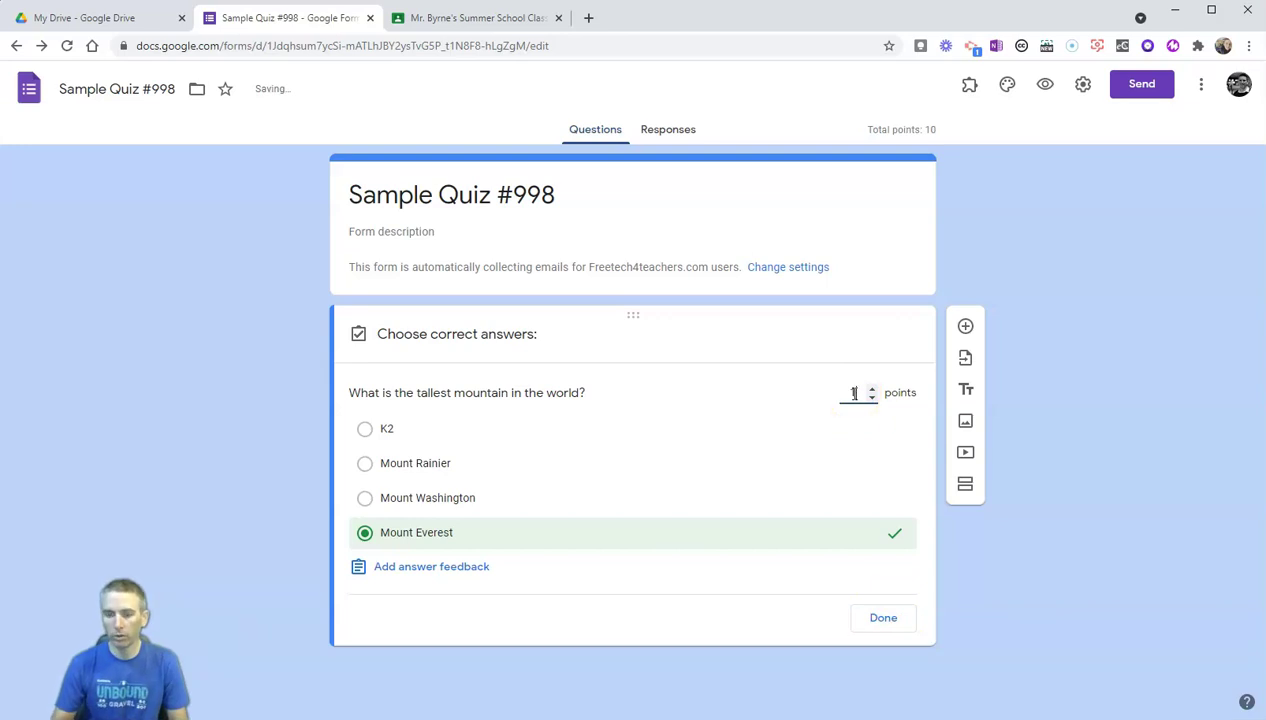
{"action": "key", "text": "BackSpace"}
{"action": "key", "text": "BackSpace"}
{"action": "type", "text": "25"}
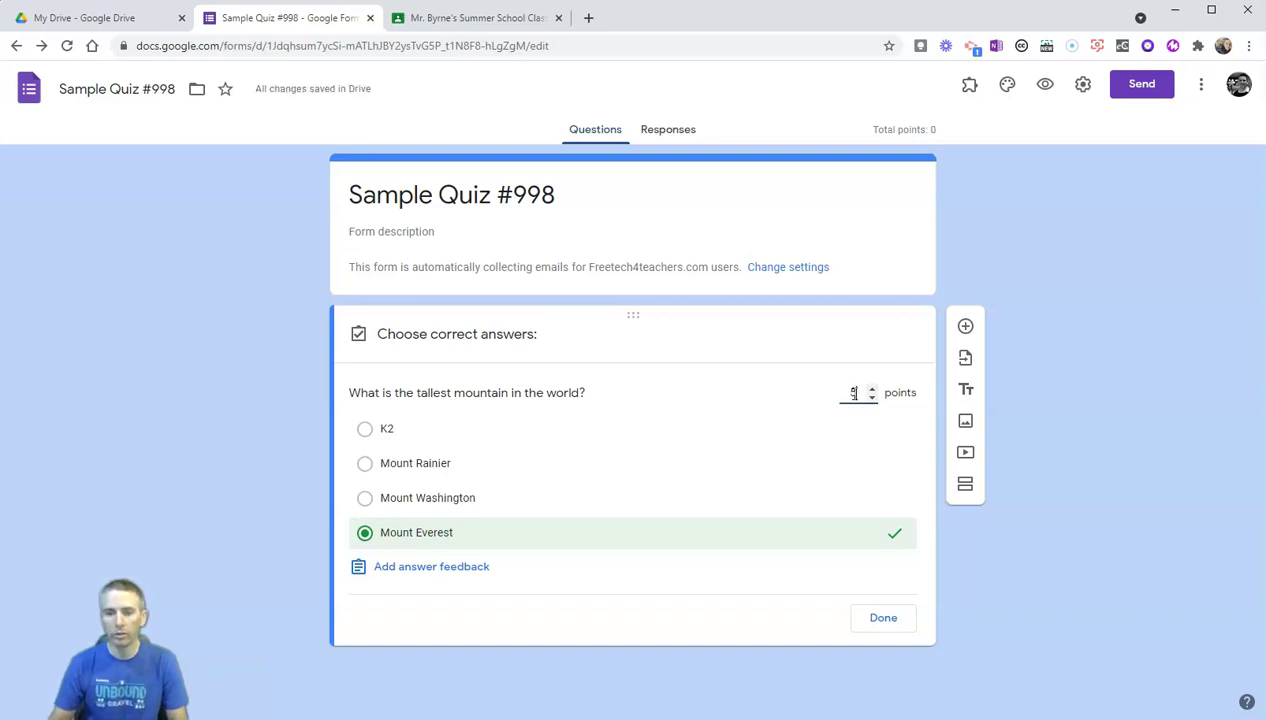
{"action": "type", "text": "5"}
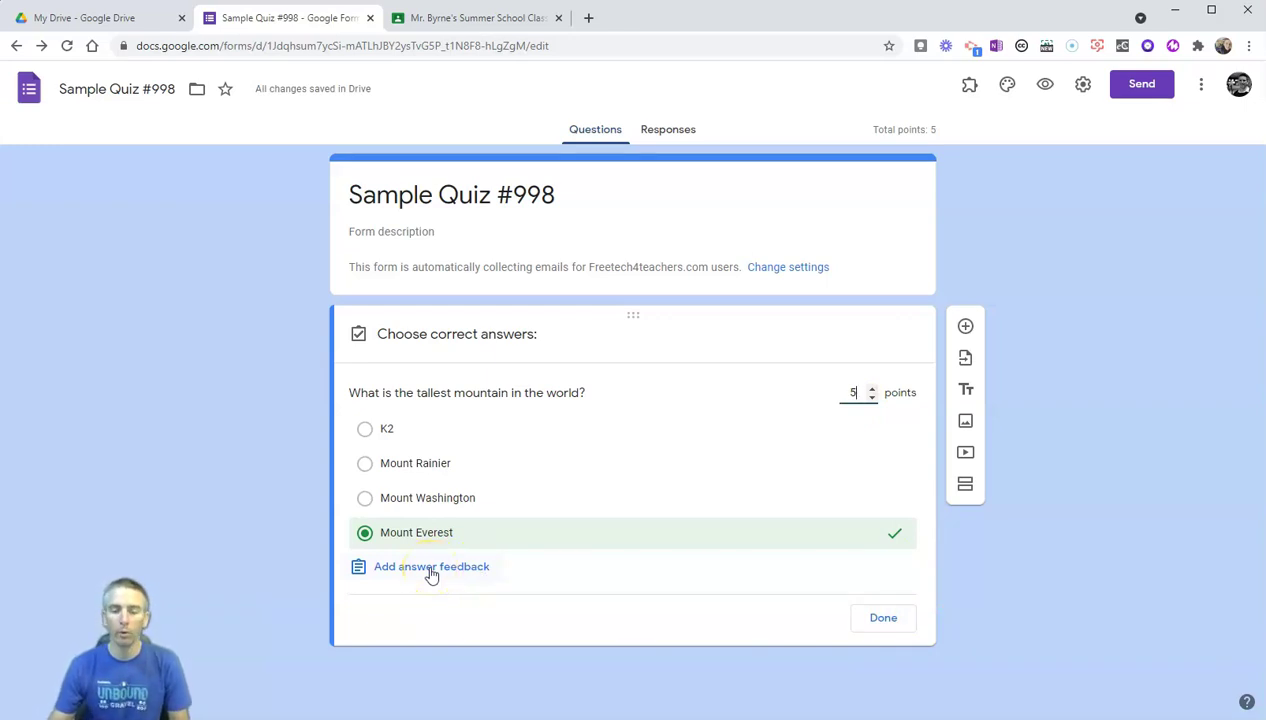
Write the incorrect-answer feedback about the tallest mountains in the world and start adding a link
{"action": "left_click", "coordinate": [431, 568]}
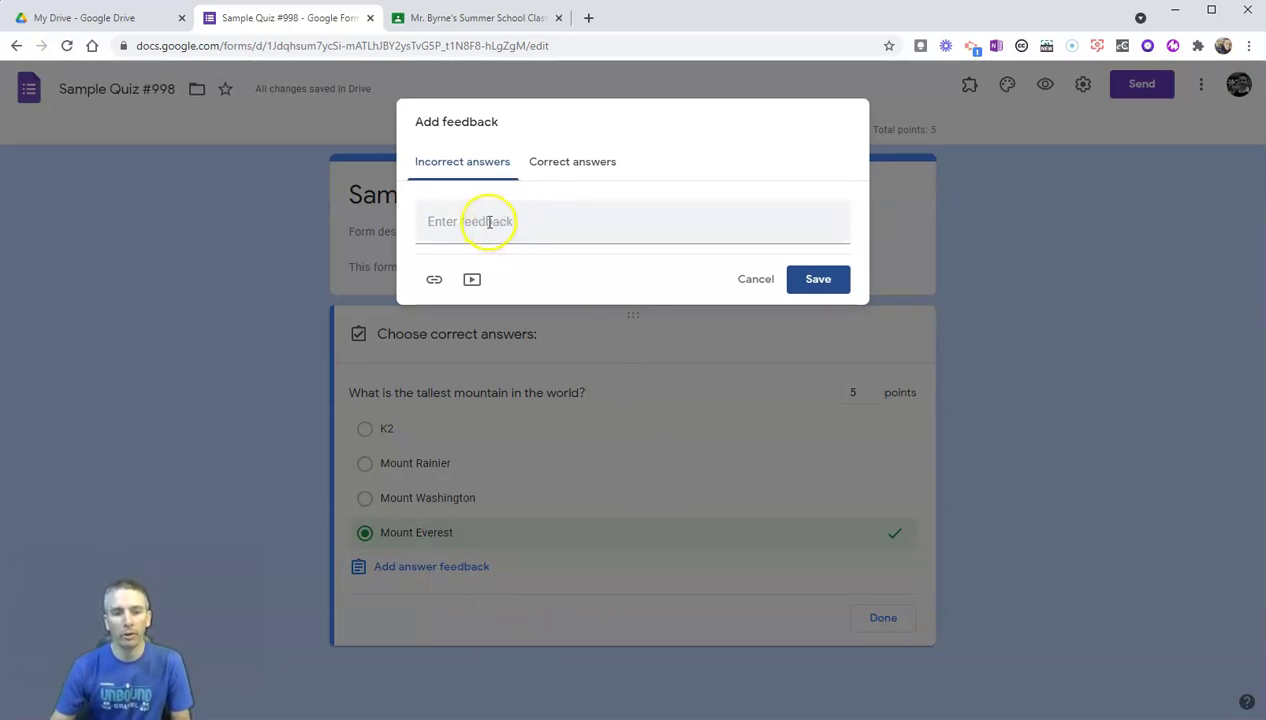
{"action": "left_click", "coordinate": [489, 221]}
{"action": "type", "text": "That's not quite right"}
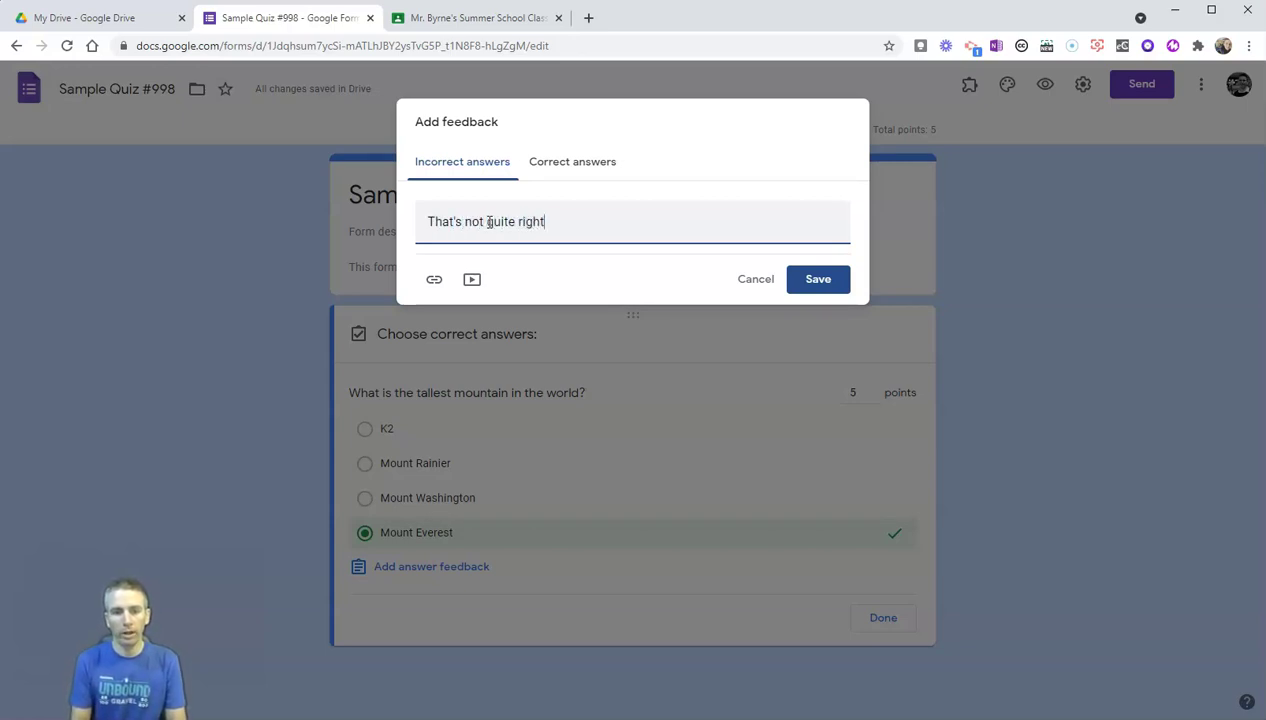
{"action": "type", "text": ". Here"}
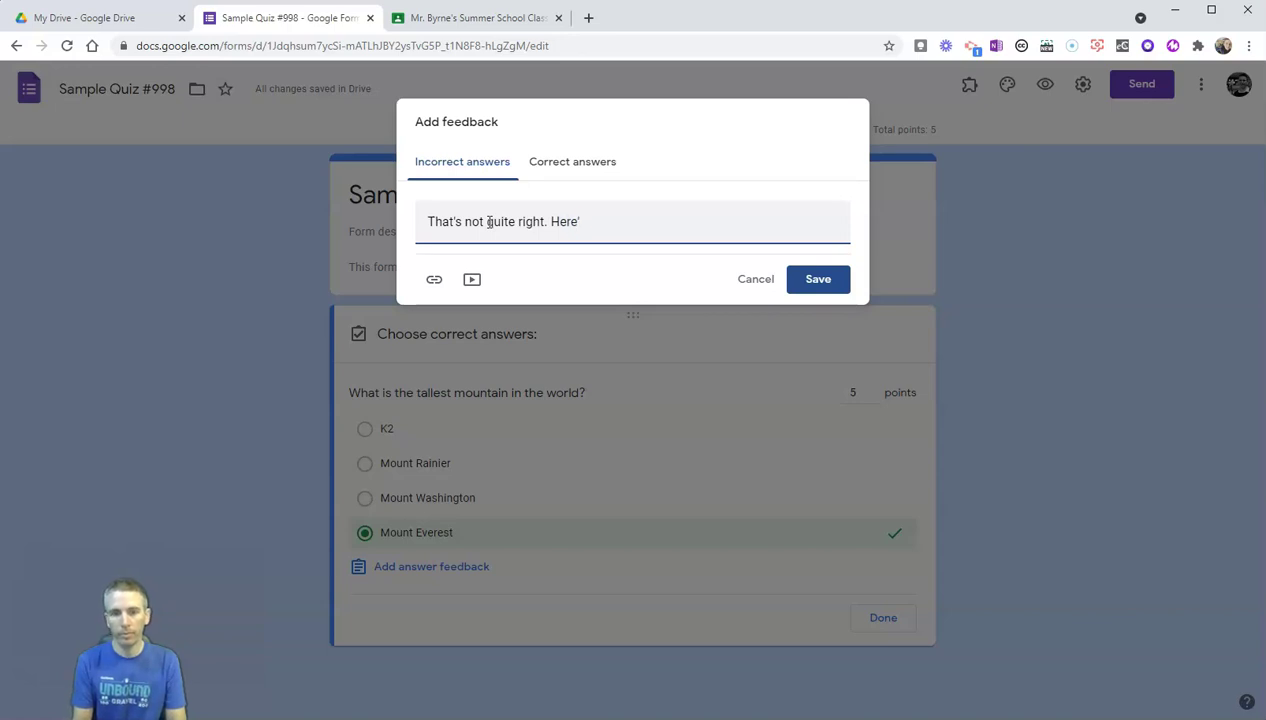
{"action": "type", "text": "'s some inform"}
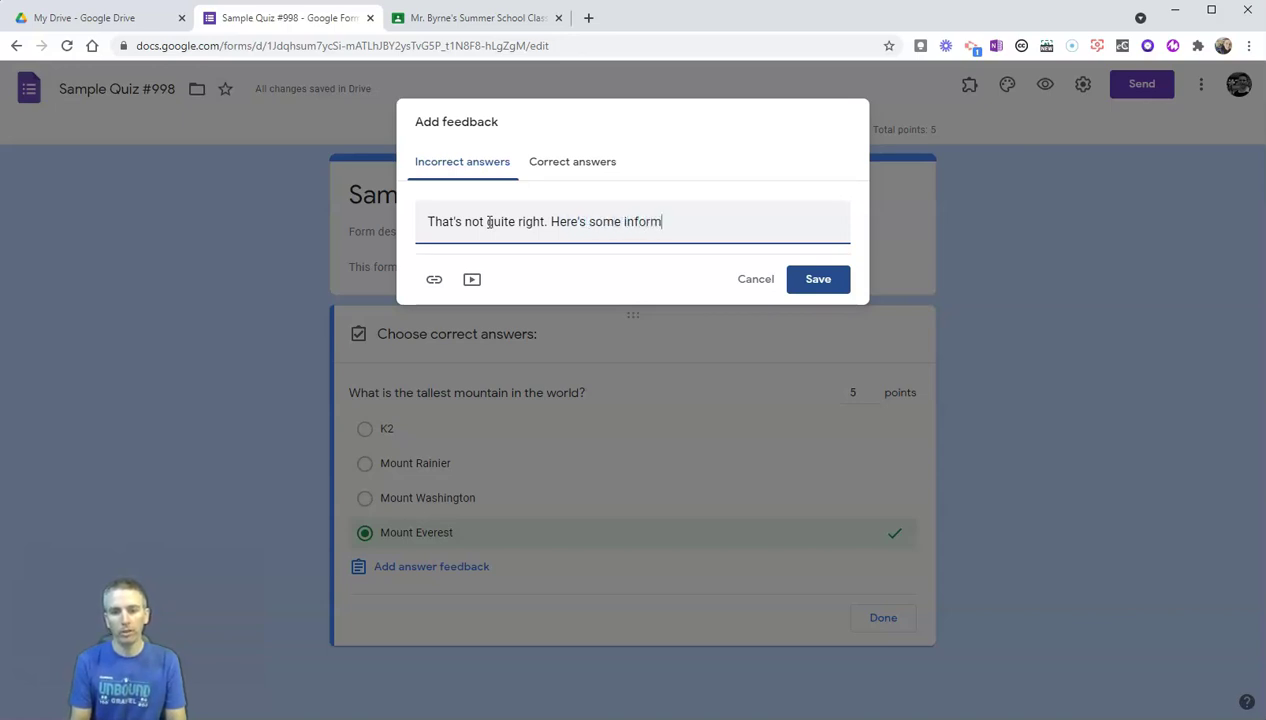
{"action": "type", "text": "ation about the"}
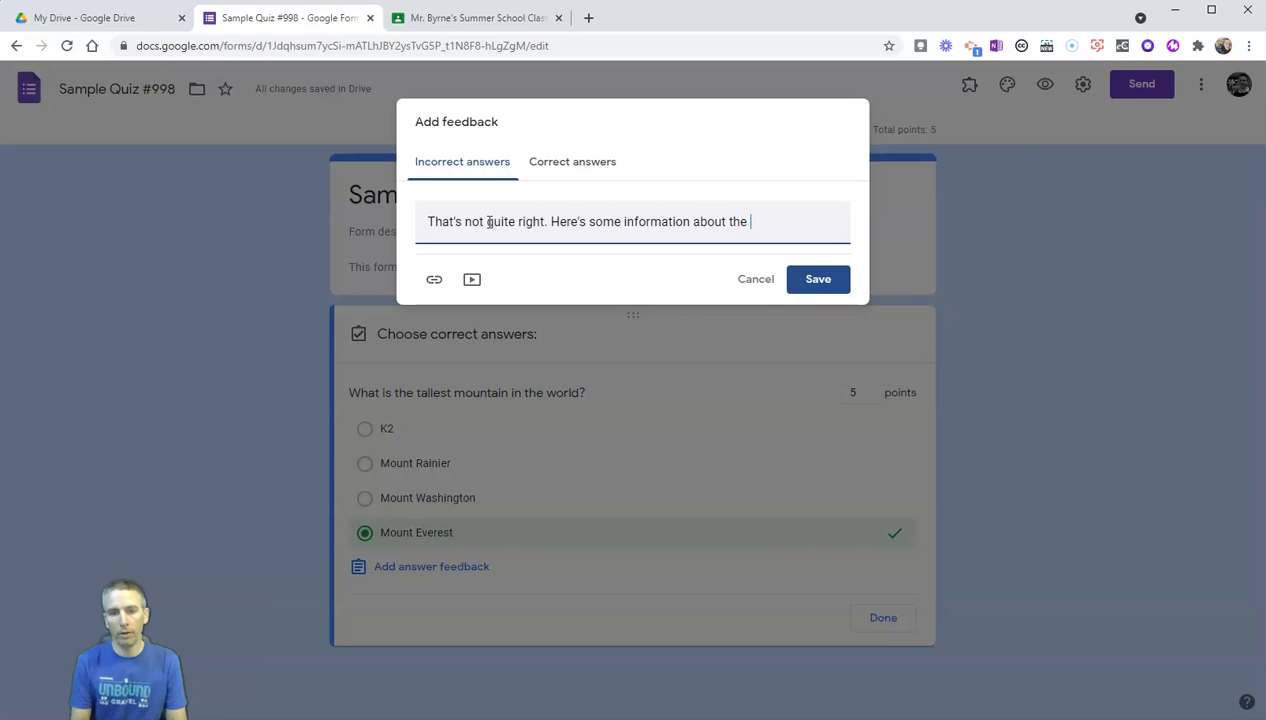
{"action": "type", "text": " tallest mo"}
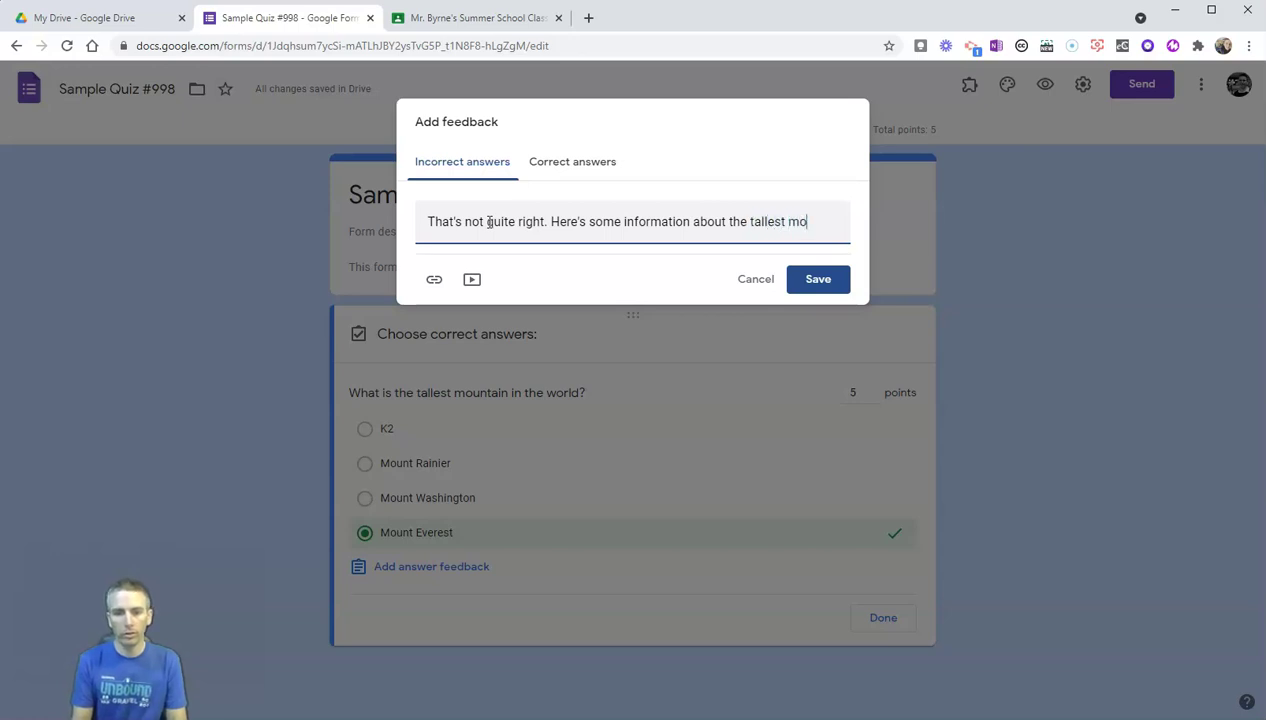
{"action": "type", "text": "untains in t"}
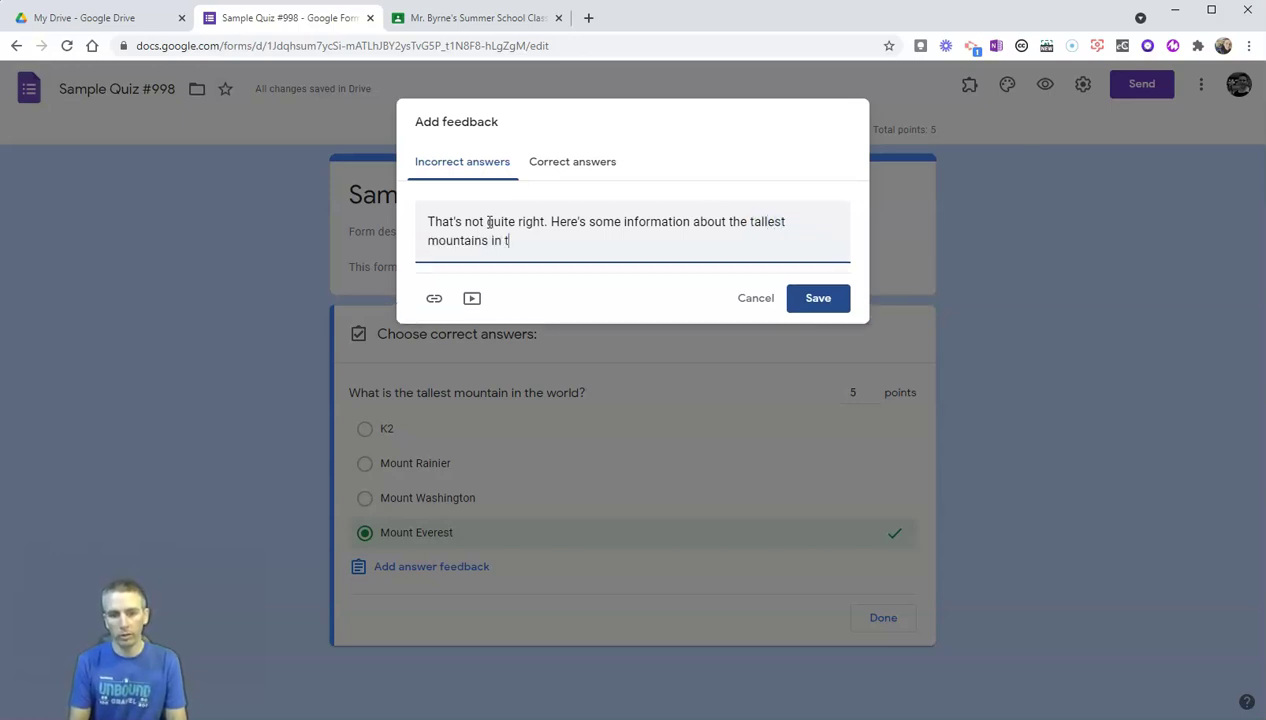
{"action": "type", "text": "he world."}
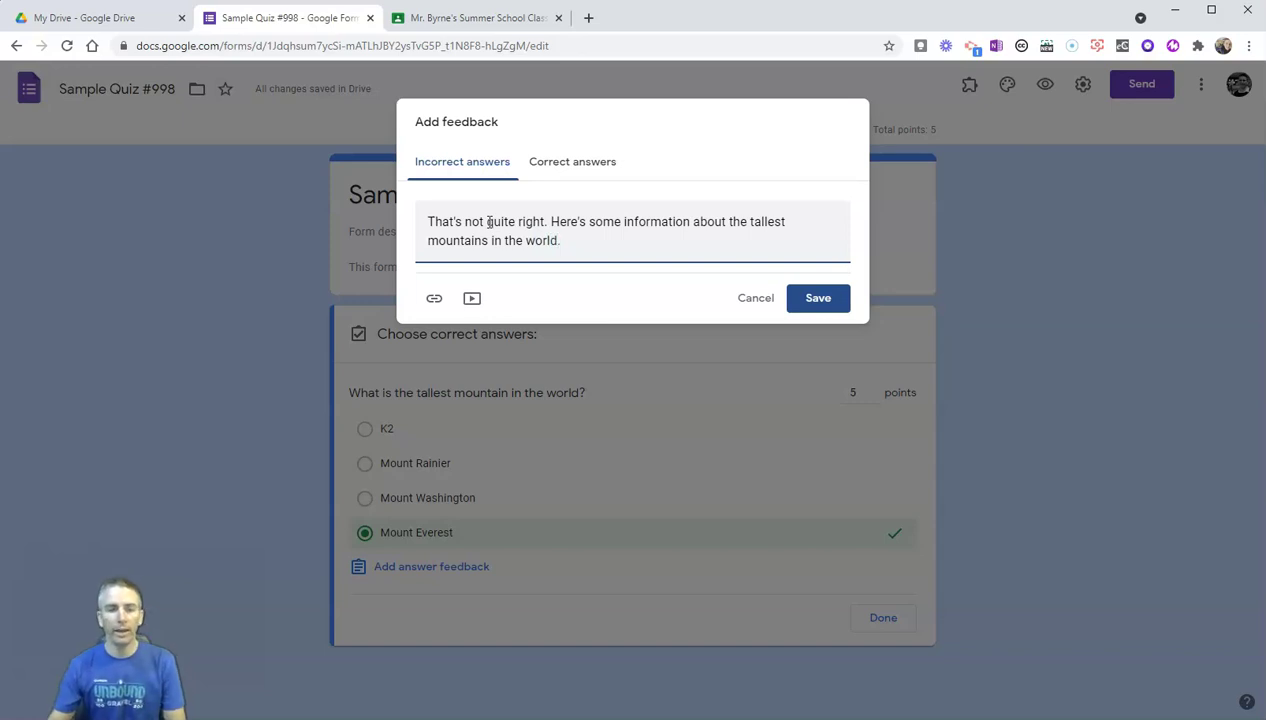
{"action": "left_click", "coordinate": [437, 300]}
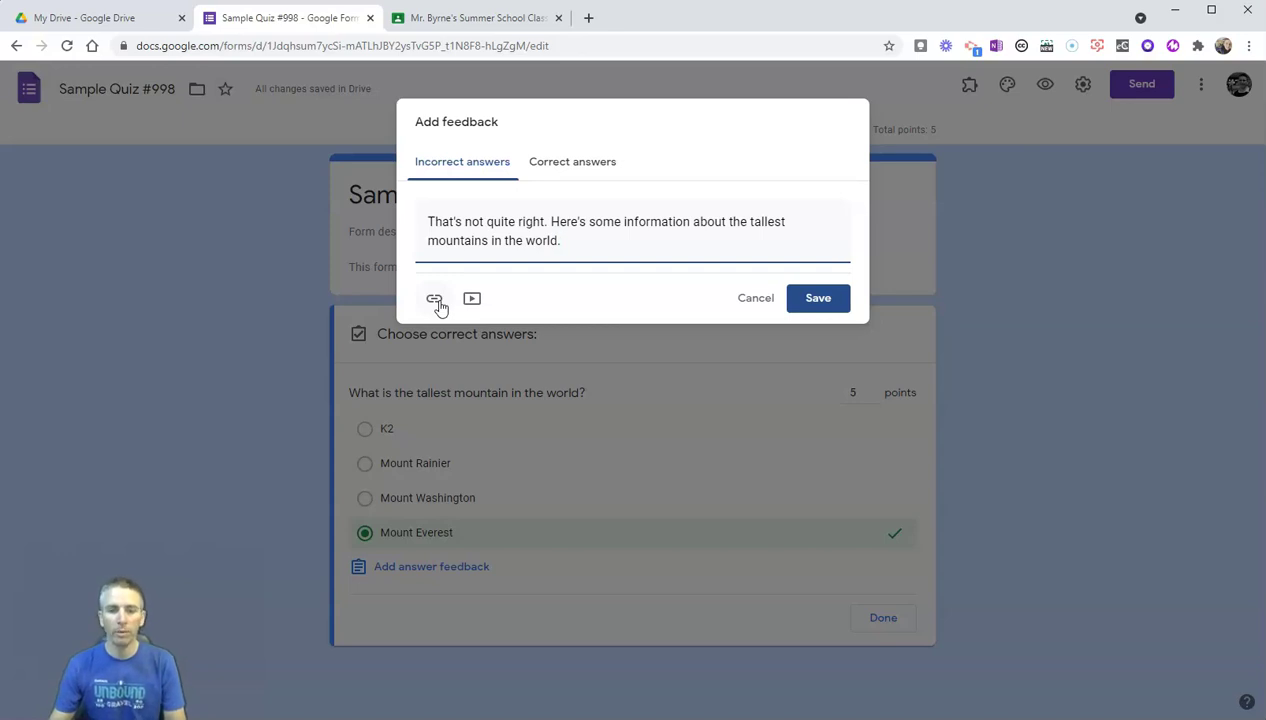
{"action": "left_click", "coordinate": [437, 300]}
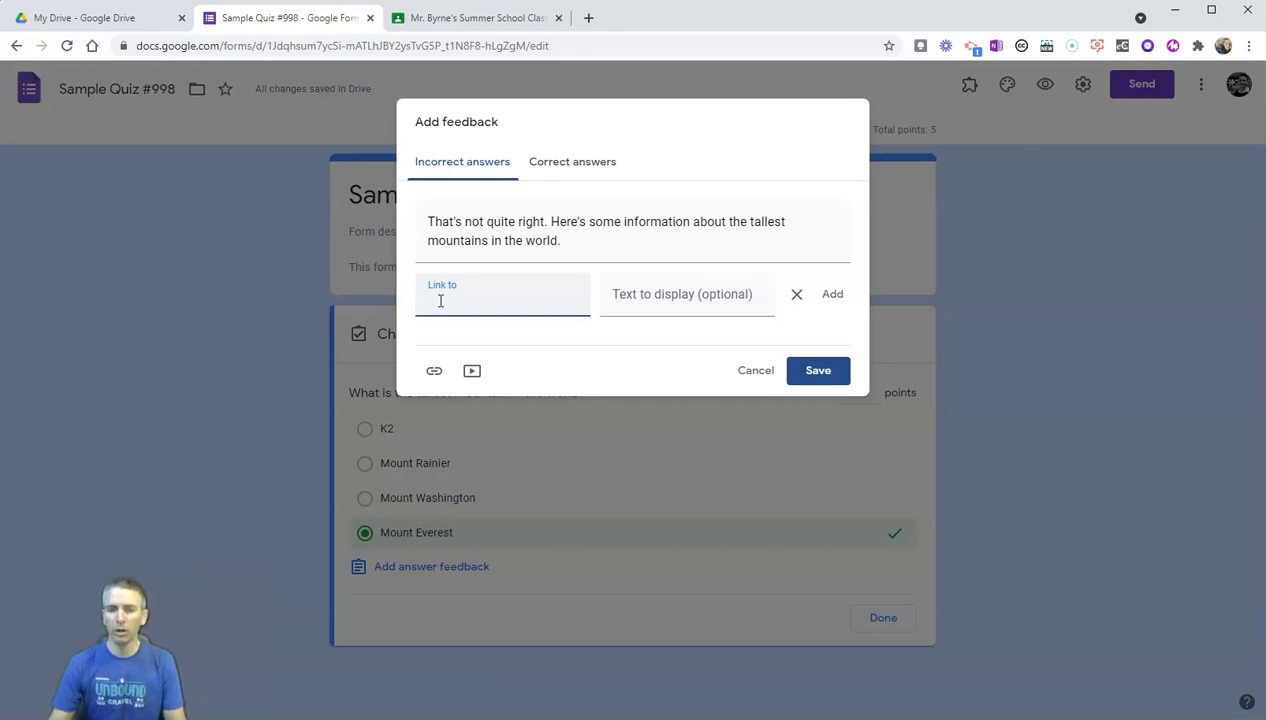
{"action": "left_click", "coordinate": [503, 302]}
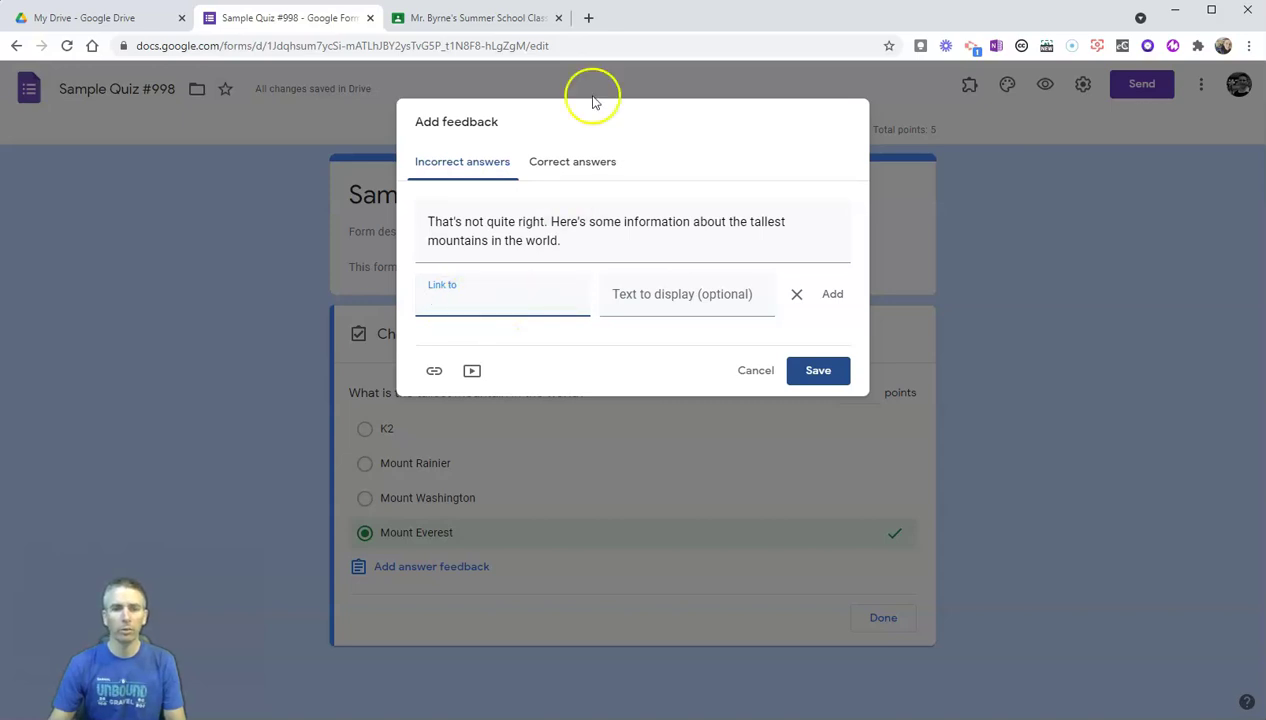
Search Google for 'tallest mountain' in a new tab and copy the Geology.com Highest Mountain page's URL
{"action": "left_click", "coordinate": [588, 17]}
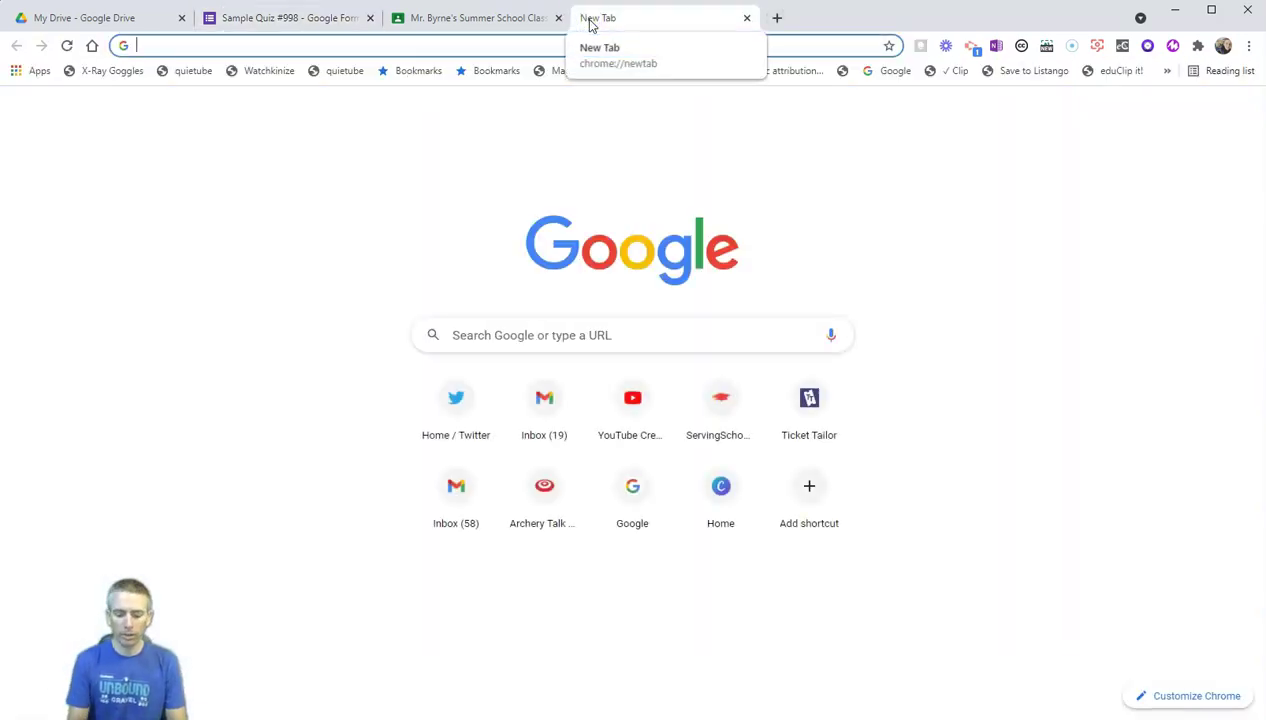
{"action": "type", "text": "tallest mou"}
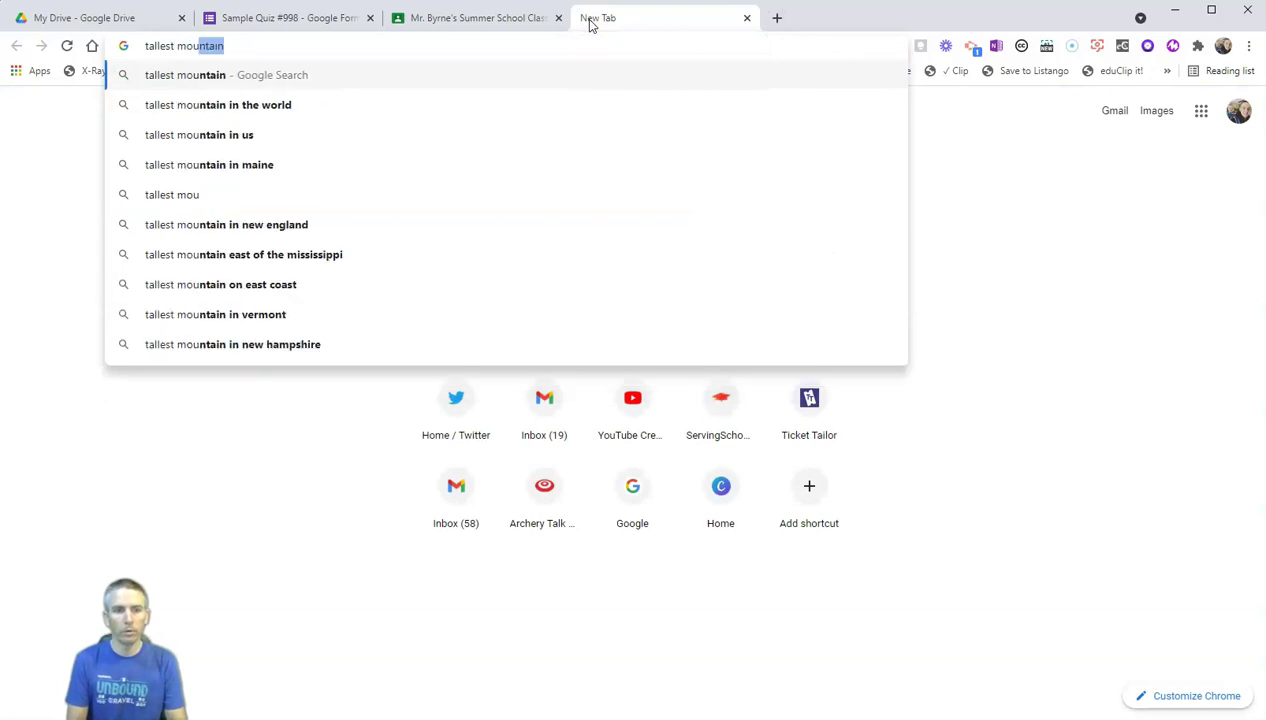
{"action": "key", "text": "Return"}
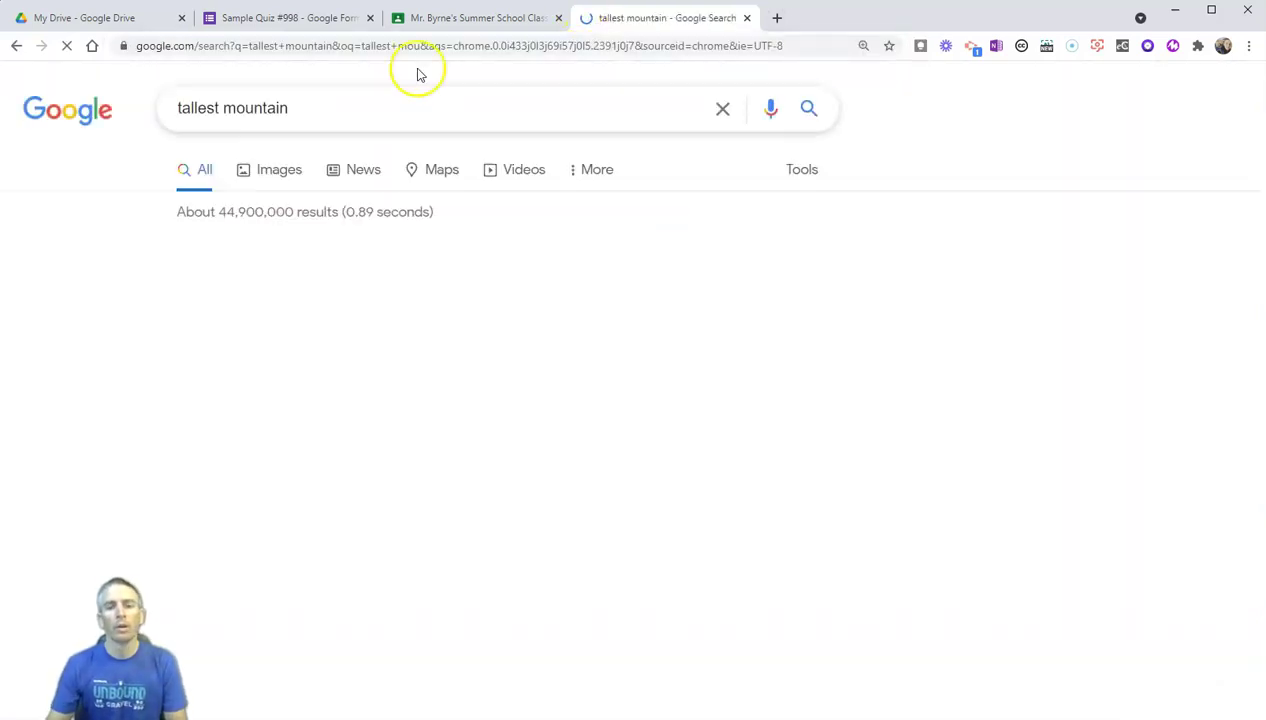
{"action": "scroll", "coordinate": [418, 373], "scroll_direction": "down", "scroll_amount": 6}
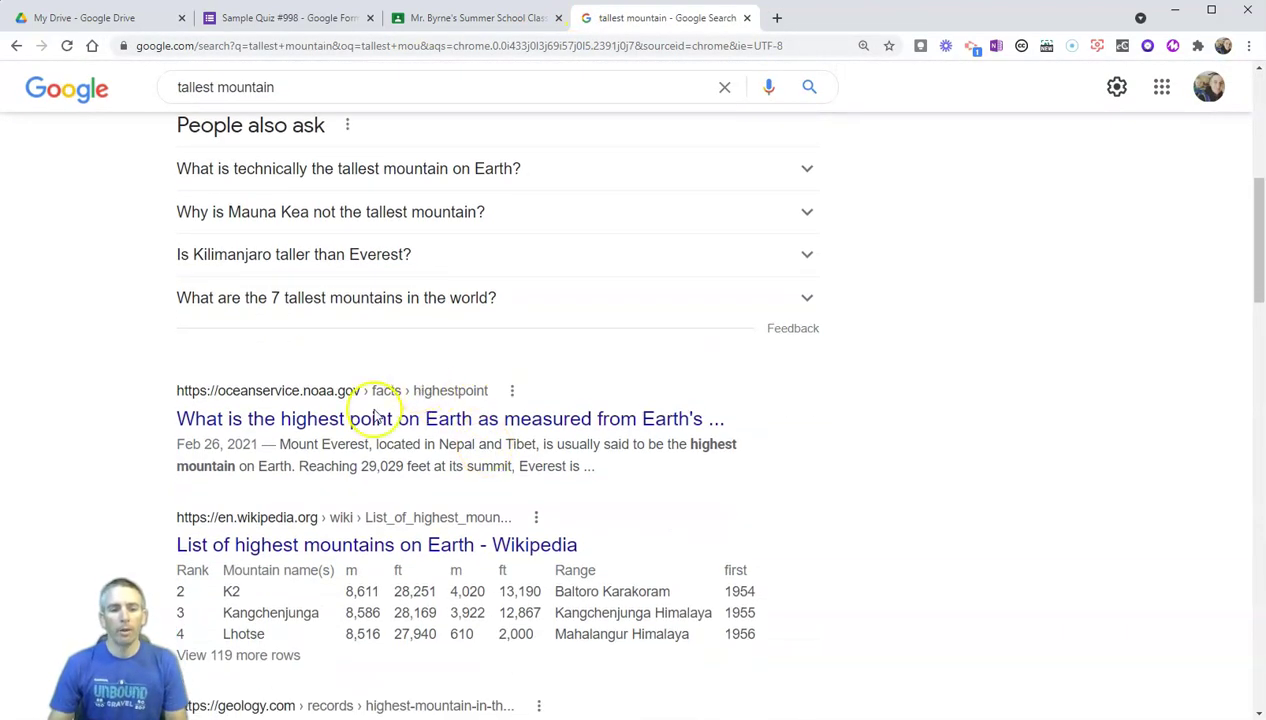
{"action": "scroll", "coordinate": [403, 425], "scroll_direction": "down", "scroll_amount": 2}
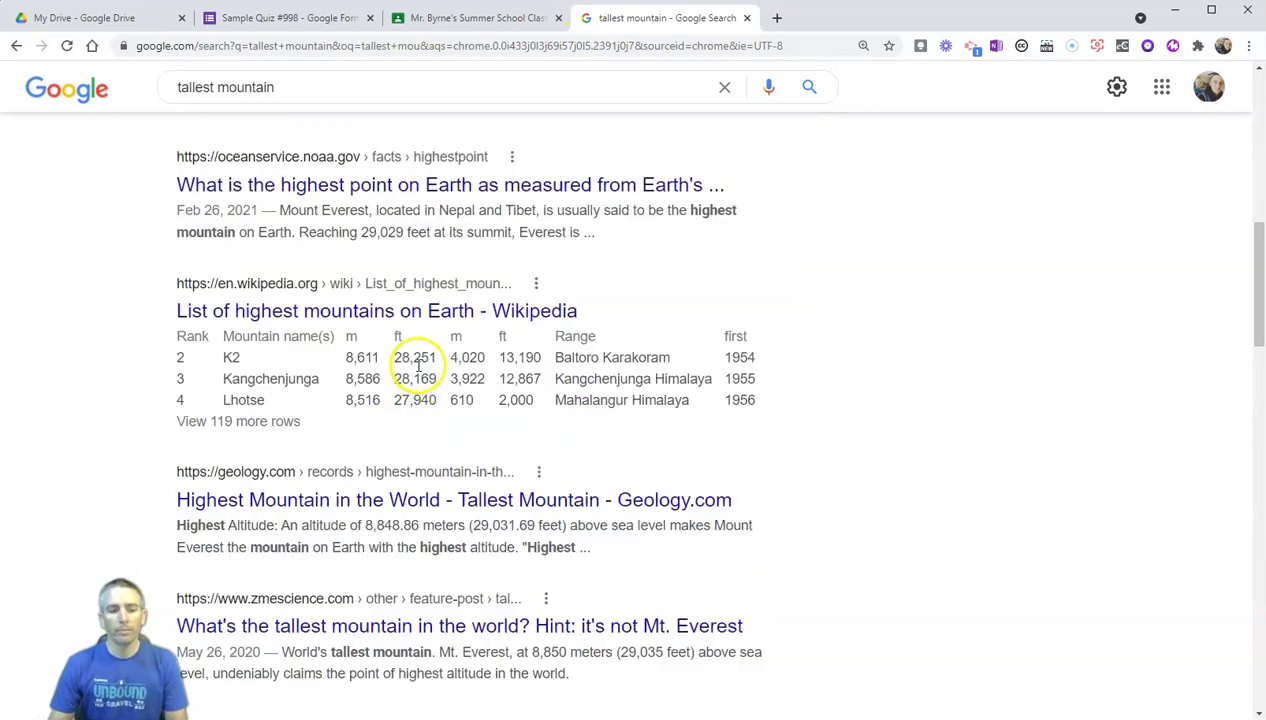
{"action": "left_click", "coordinate": [400, 500]}
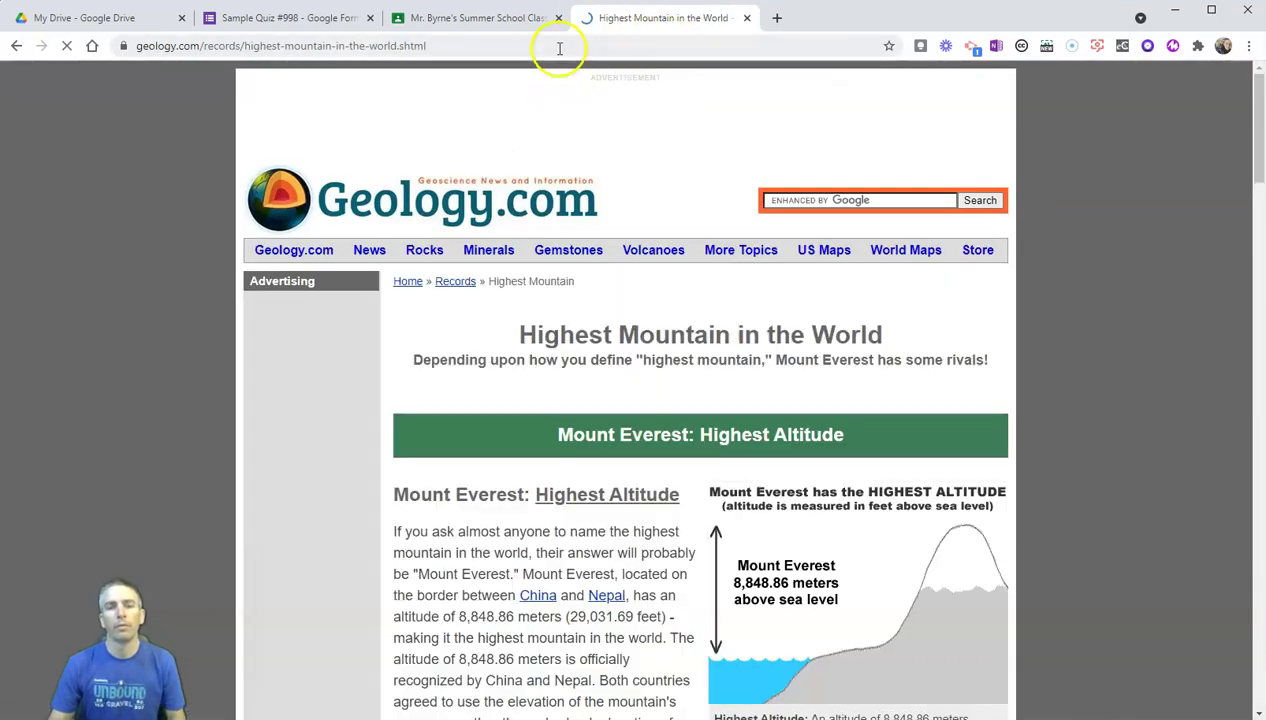
{"action": "left_click", "coordinate": [559, 47]}
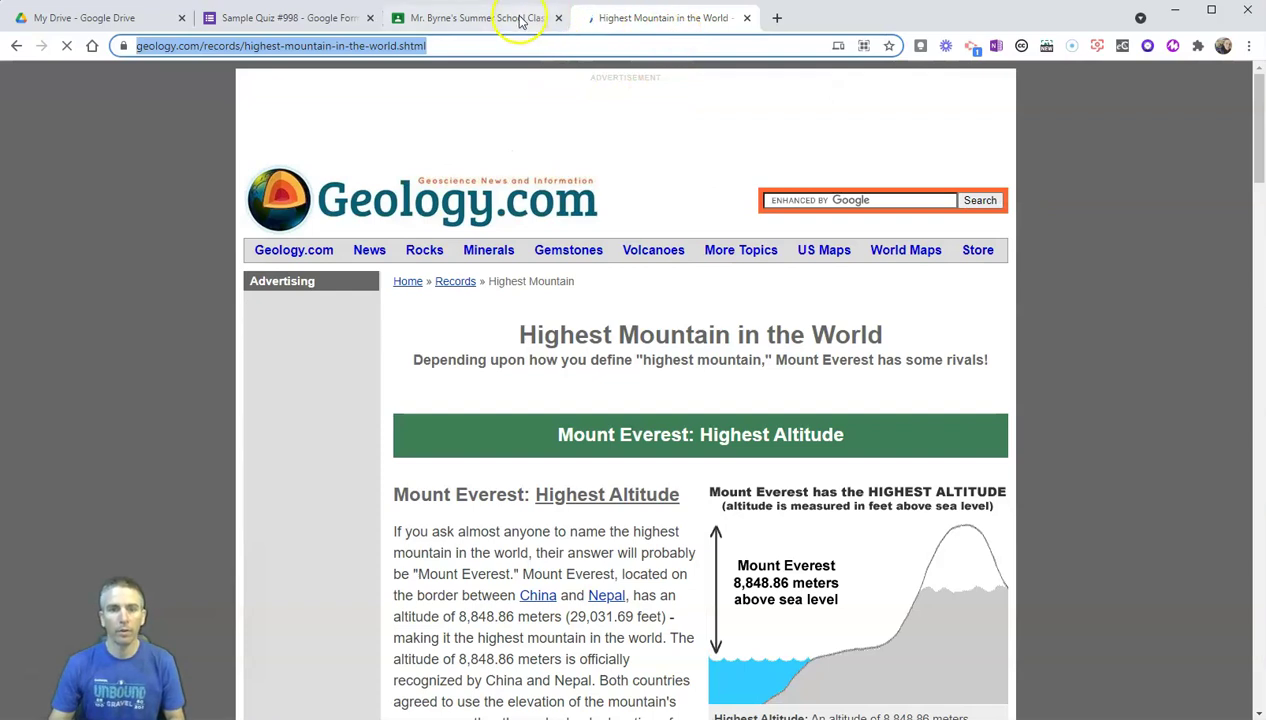
Paste the Geology.com address as the incorrect-answer feedback link
{"action": "left_click", "coordinate": [285, 17]}
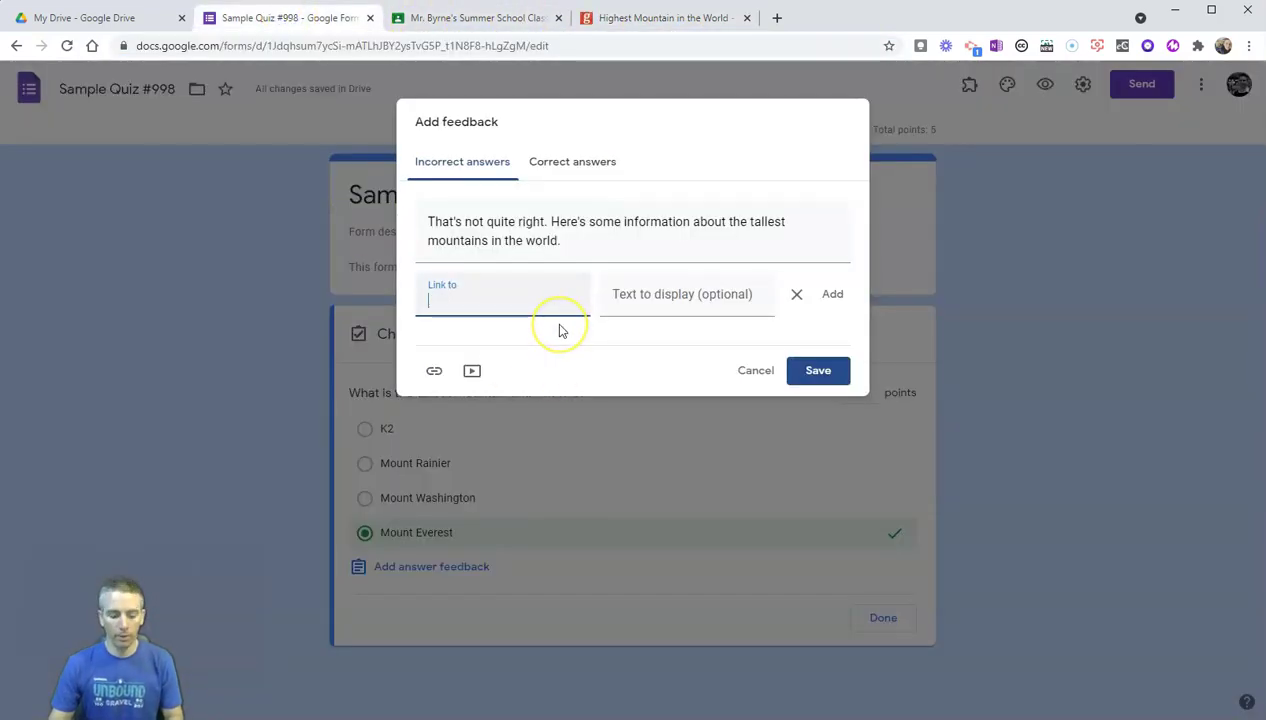
{"action": "key", "text": "ctrl+v"}
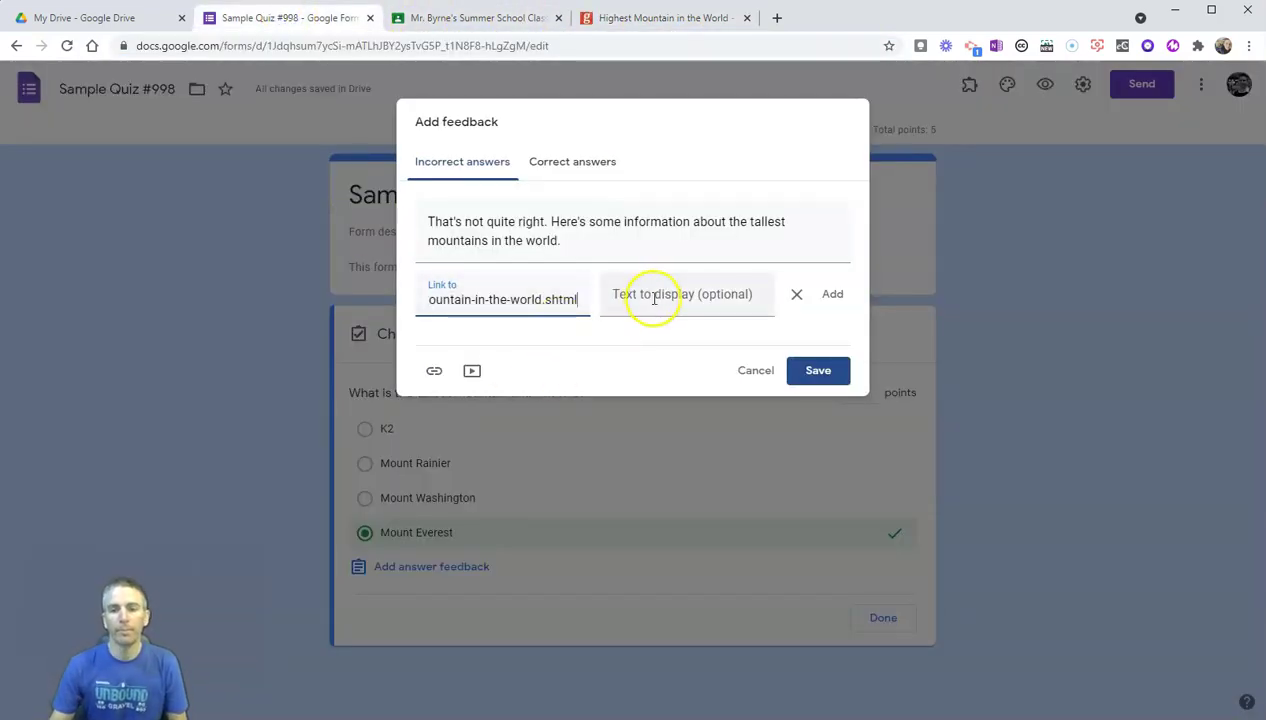
{"action": "left_click", "coordinate": [818, 375]}
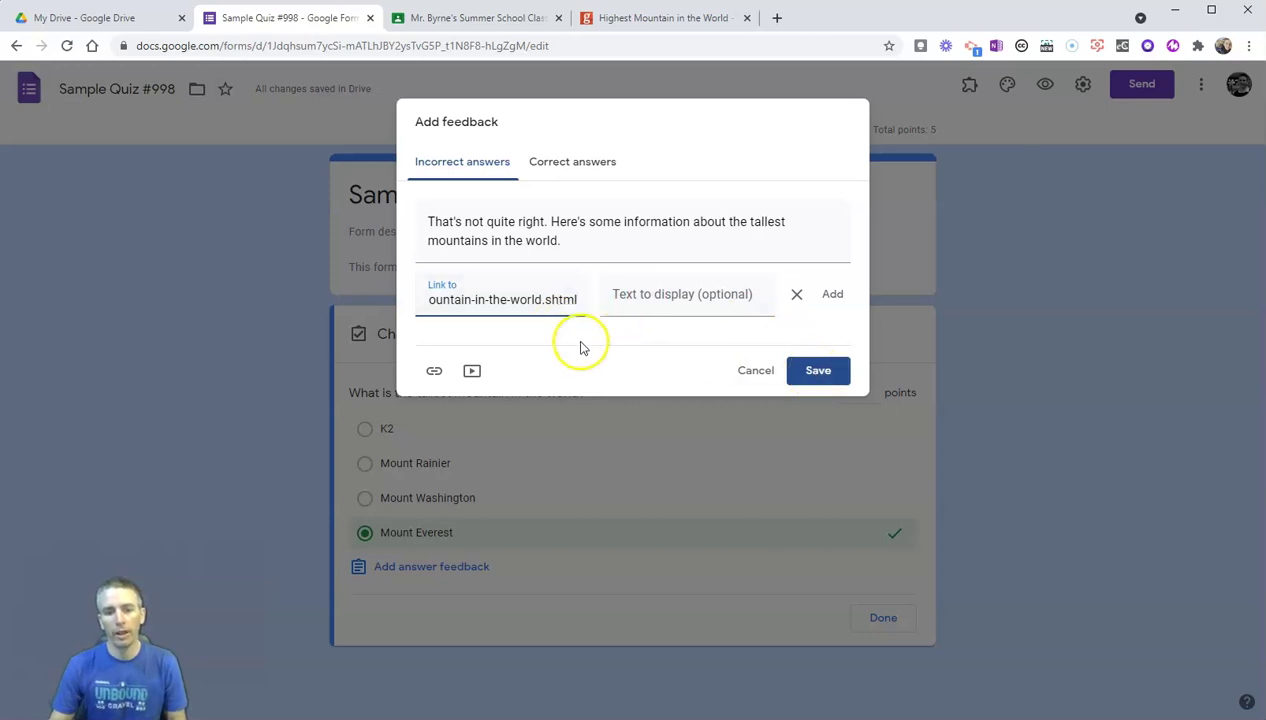
Enter 'Great job!' as the correct-answer feedback and save the feedback
{"action": "left_click", "coordinate": [580, 168]}
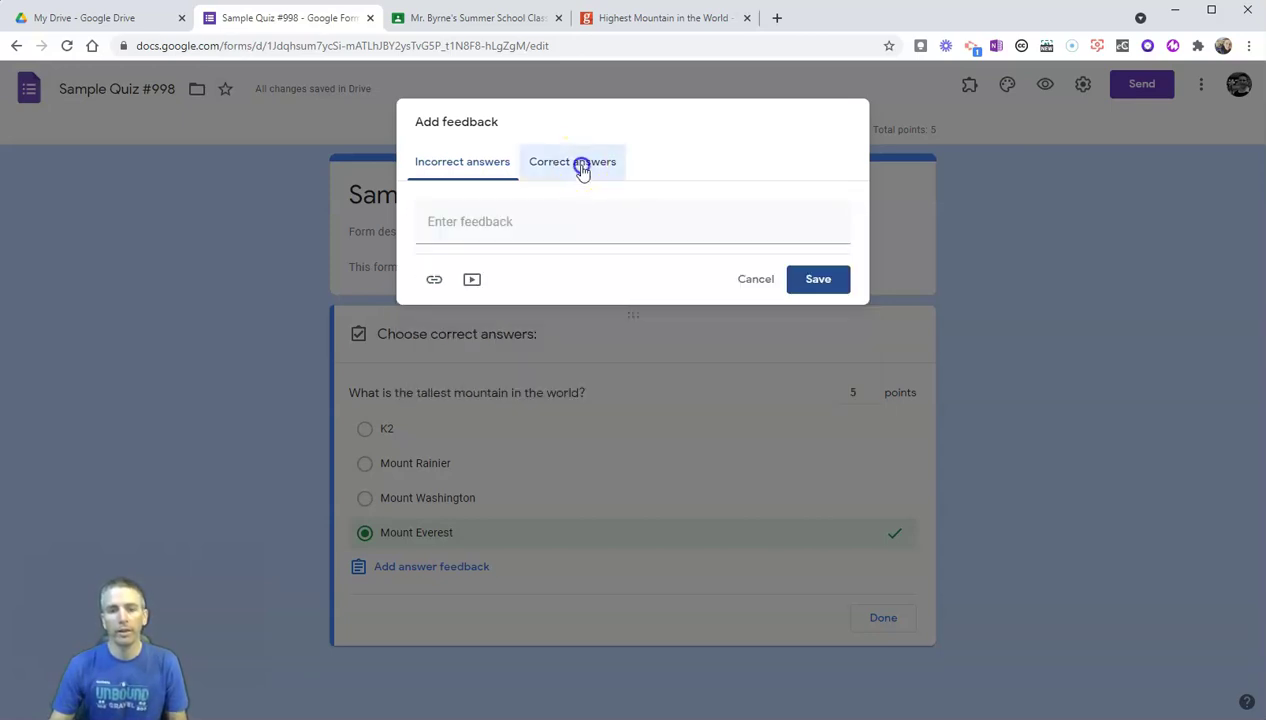
{"action": "left_click", "coordinate": [570, 236]}
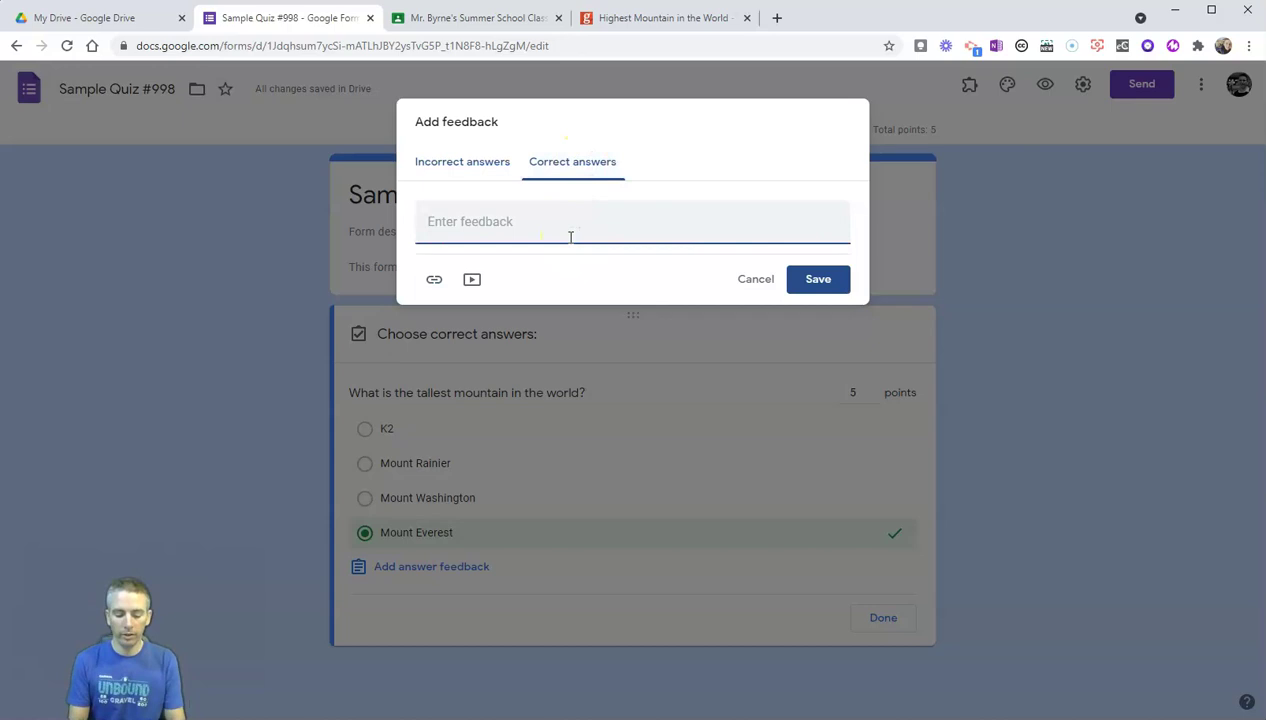
{"action": "type", "text": "Great job!"}
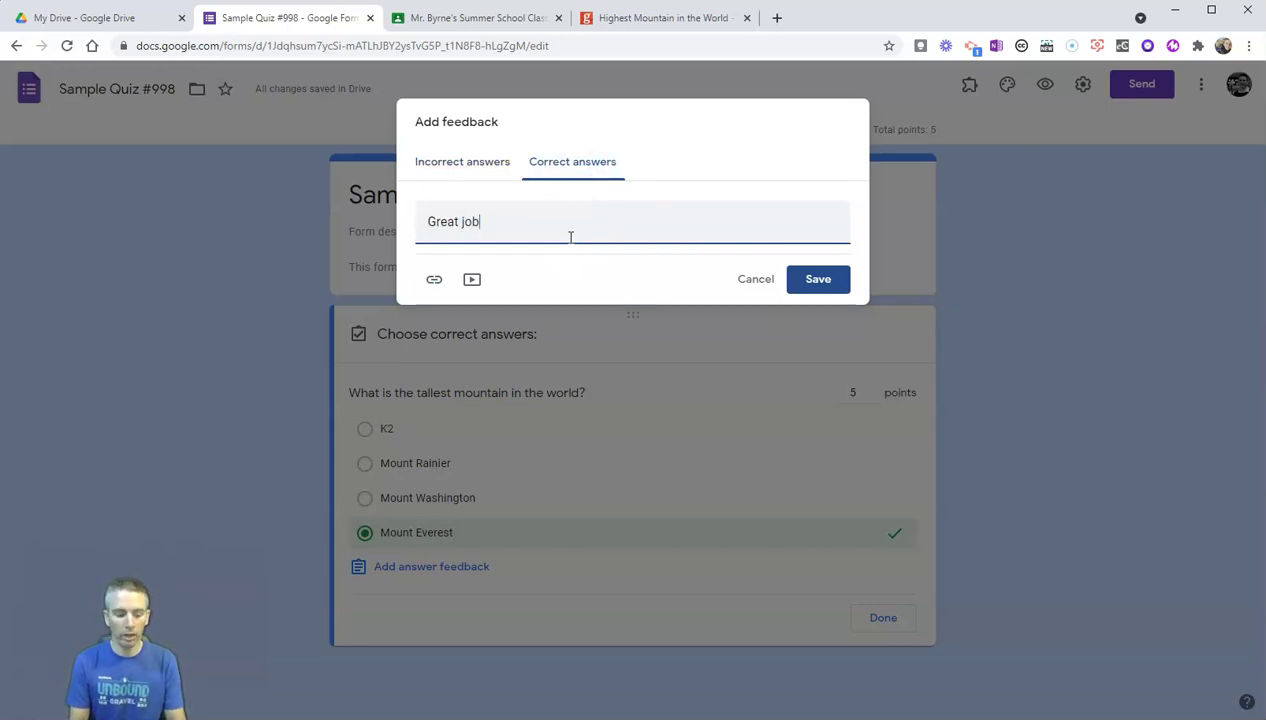
{"action": "left_click", "coordinate": [818, 281]}
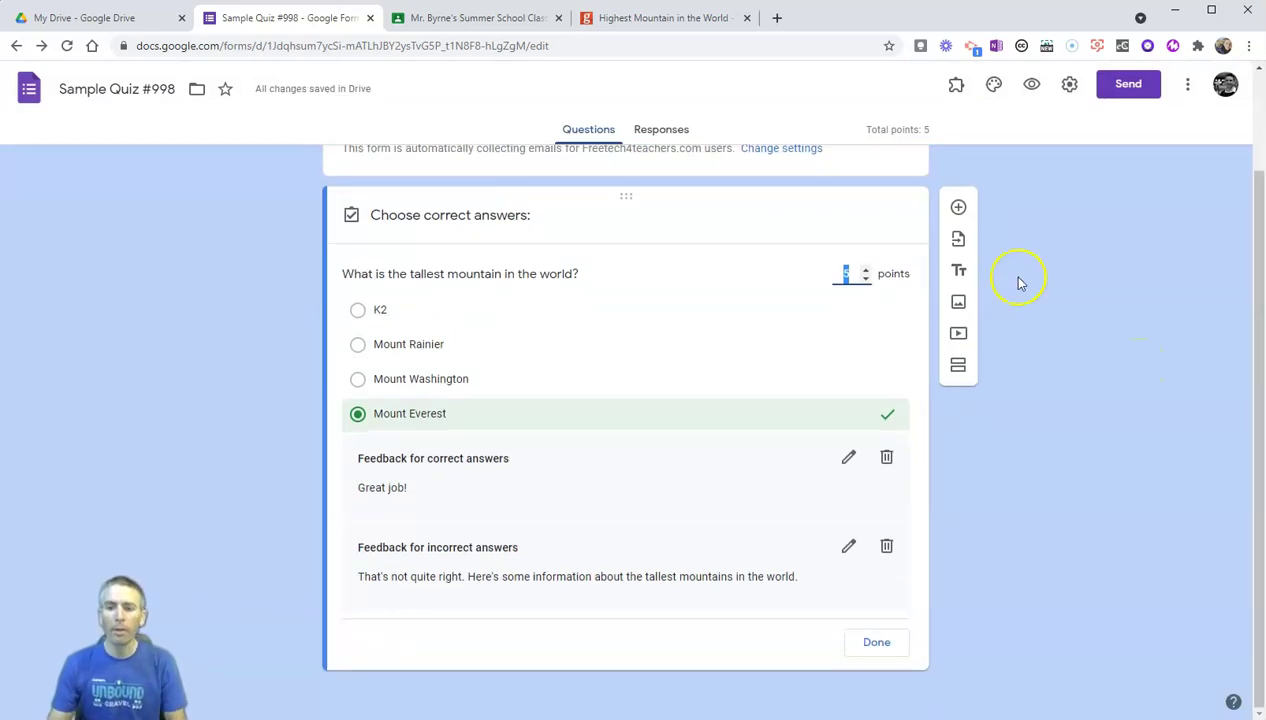
Leave the answer key, add the question 'Which of these things is not like the other?', and begin attaching an image to Option 1
{"action": "left_click", "coordinate": [877, 643]}
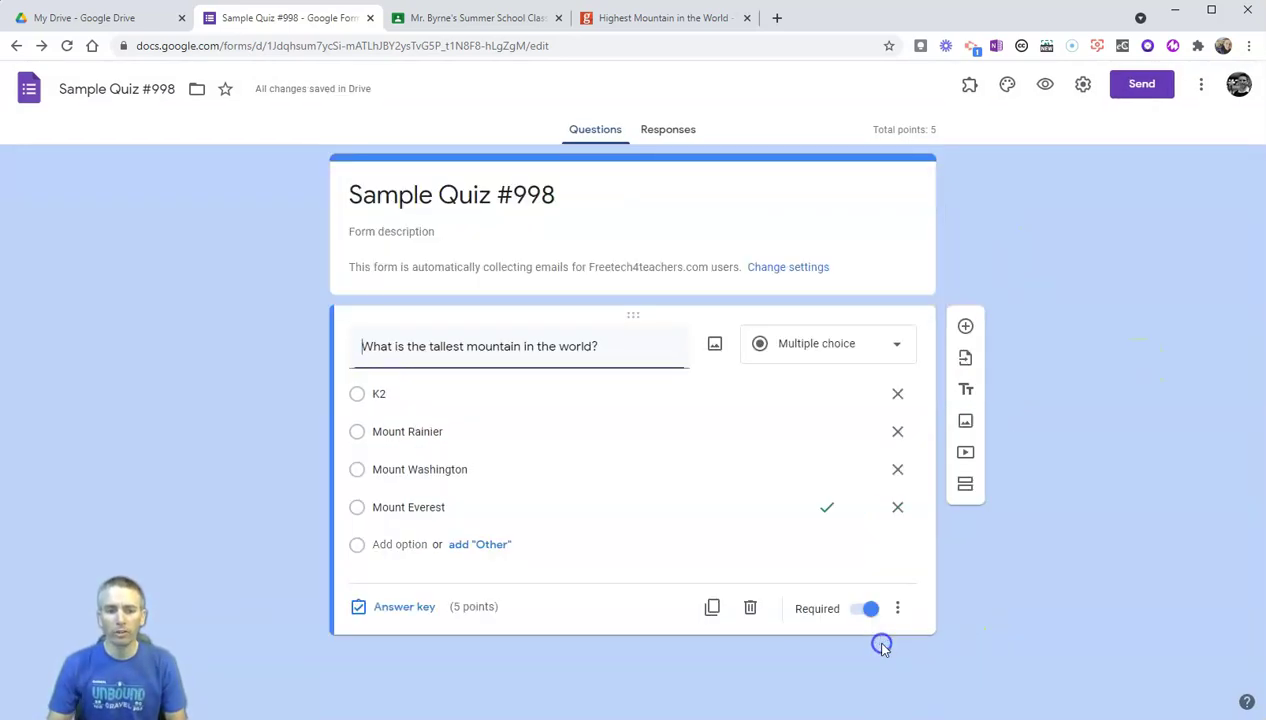
{"action": "left_click", "coordinate": [968, 328]}
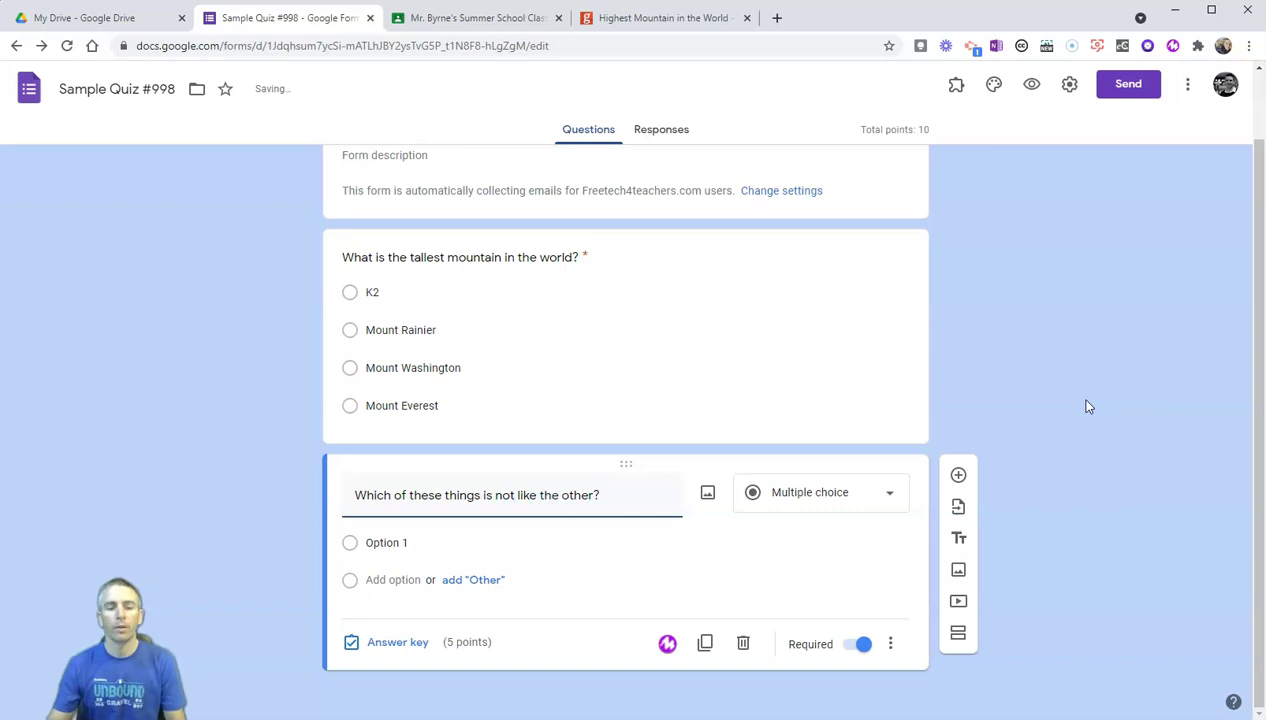
{"action": "left_click", "coordinate": [413, 543]}
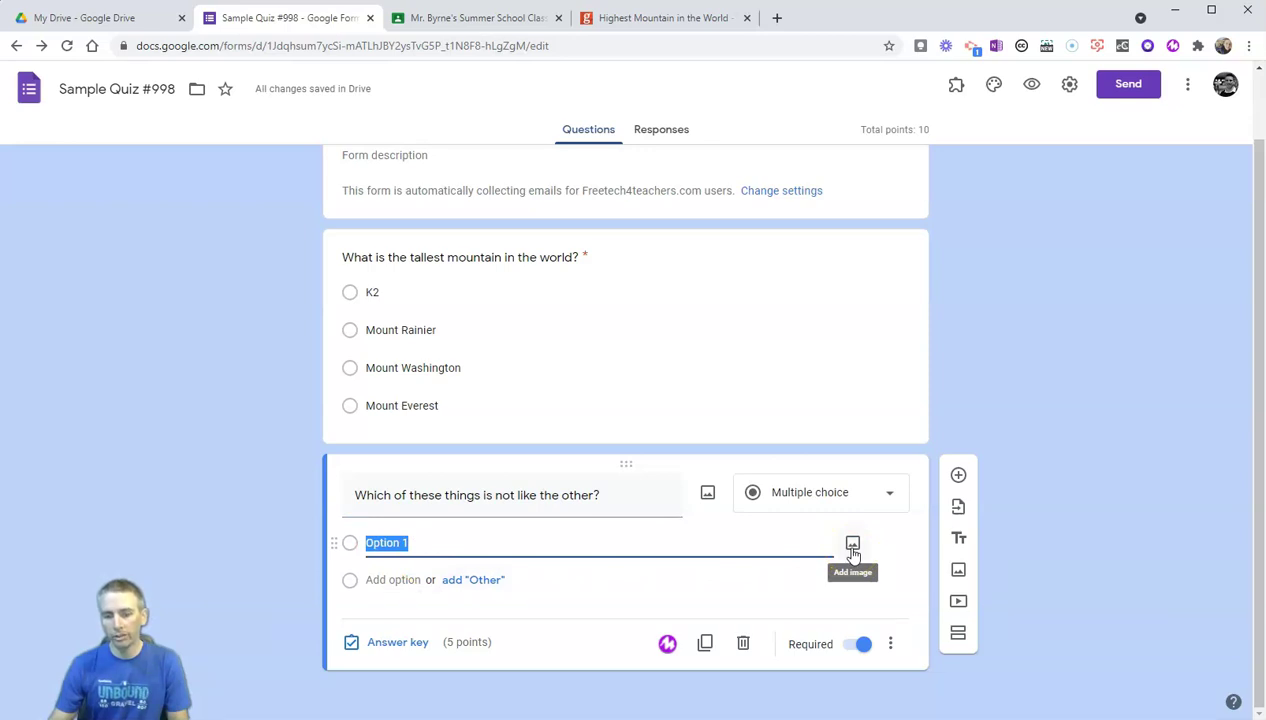
{"action": "left_click", "coordinate": [507, 613]}
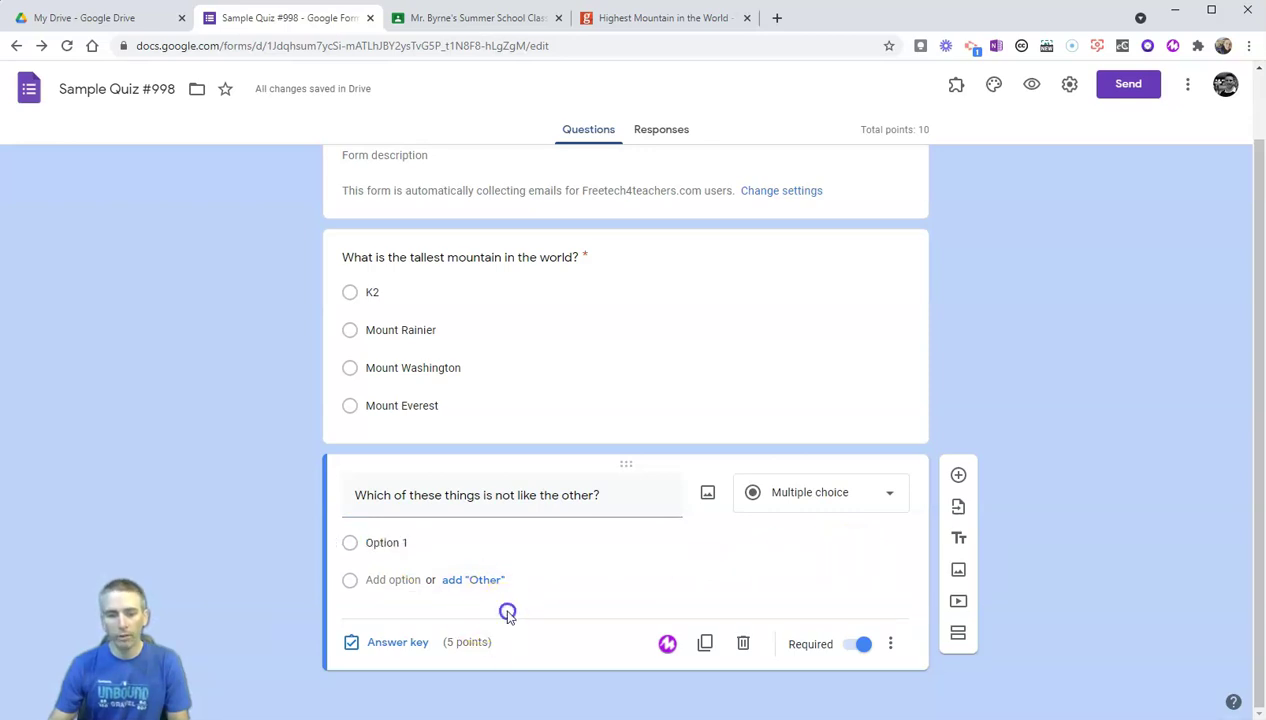
{"action": "left_click", "coordinate": [400, 543]}
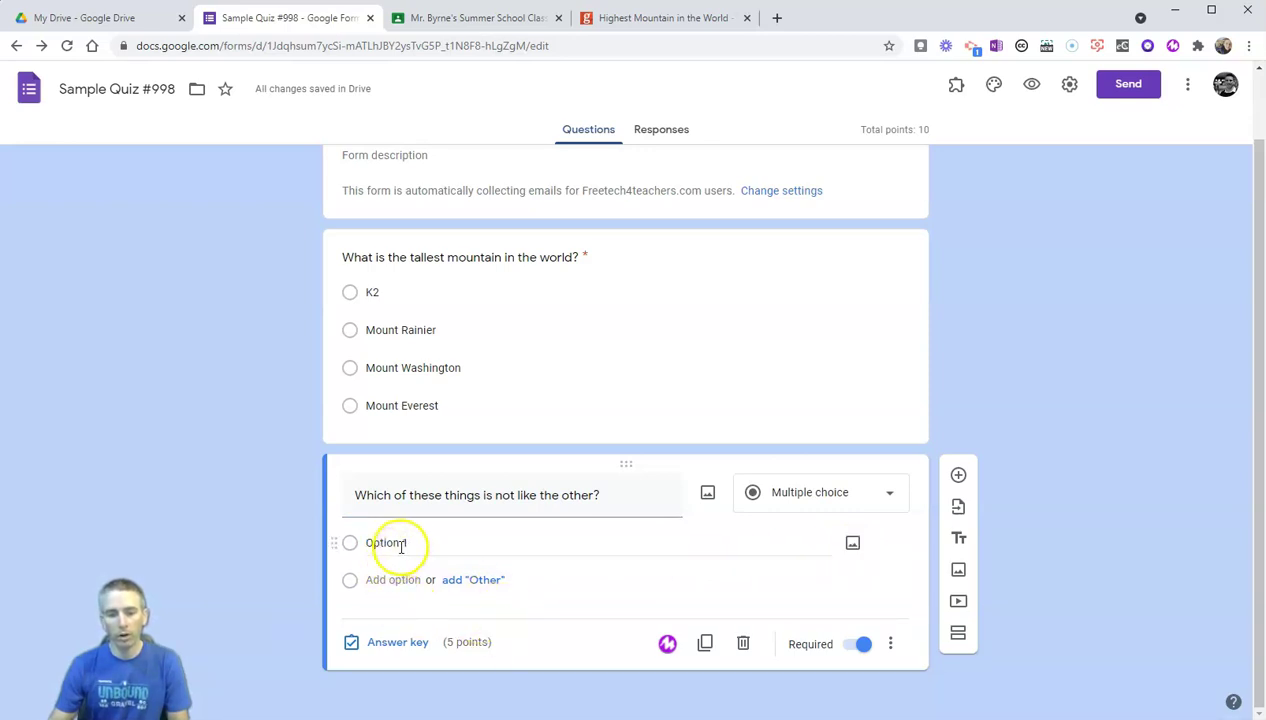
{"action": "left_click", "coordinate": [853, 545]}
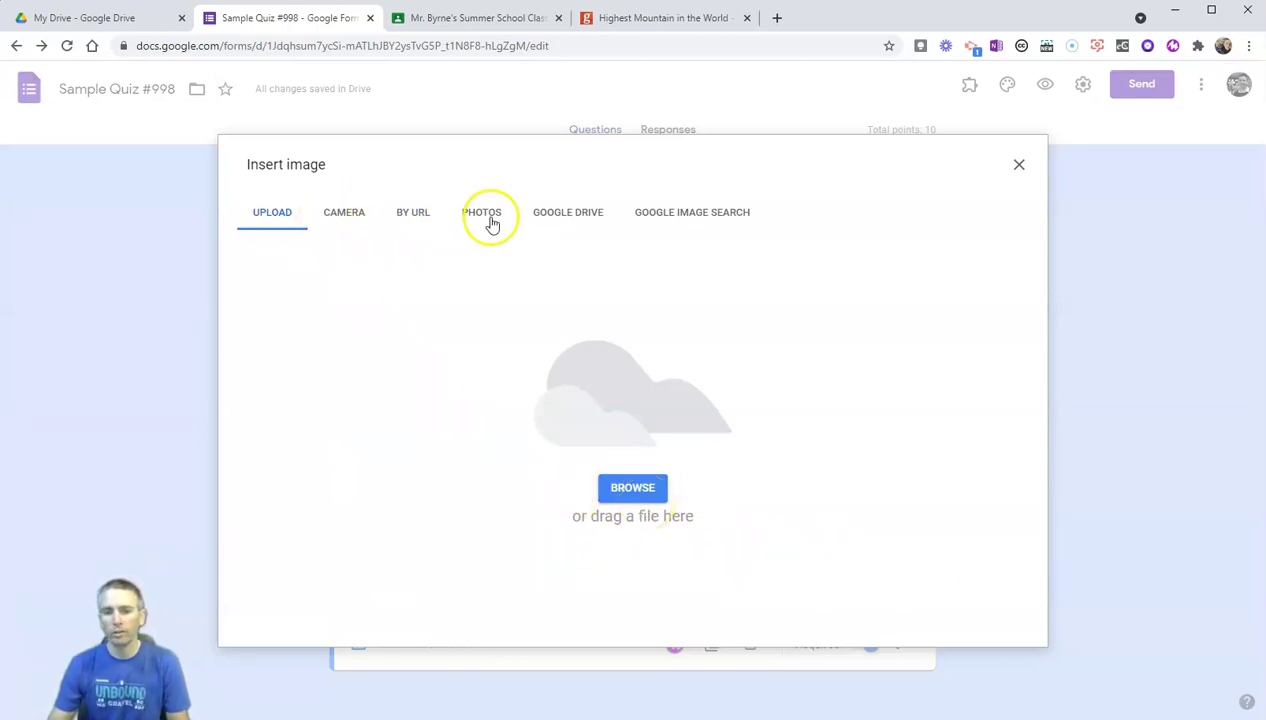
Search Google Images for 'orange' and insert the whole-and-halved orange picture into Option 1
{"action": "left_click", "coordinate": [723, 214]}
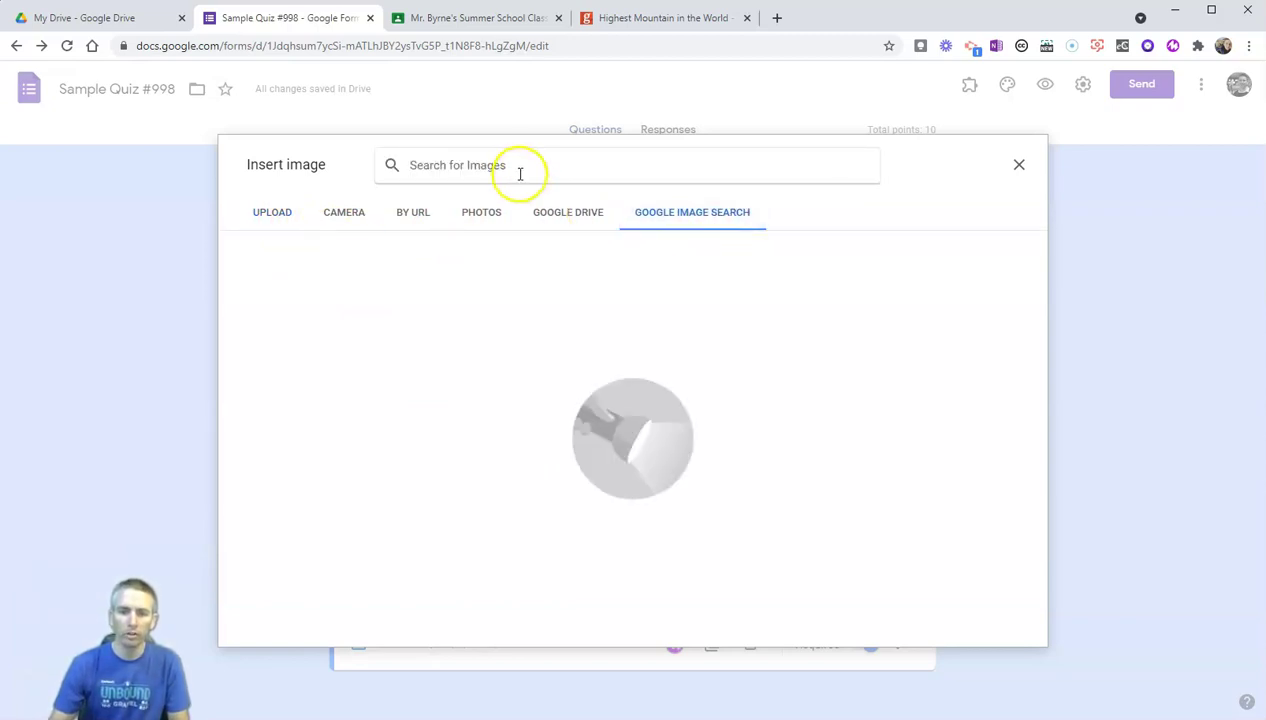
{"action": "type", "text": "oran"}
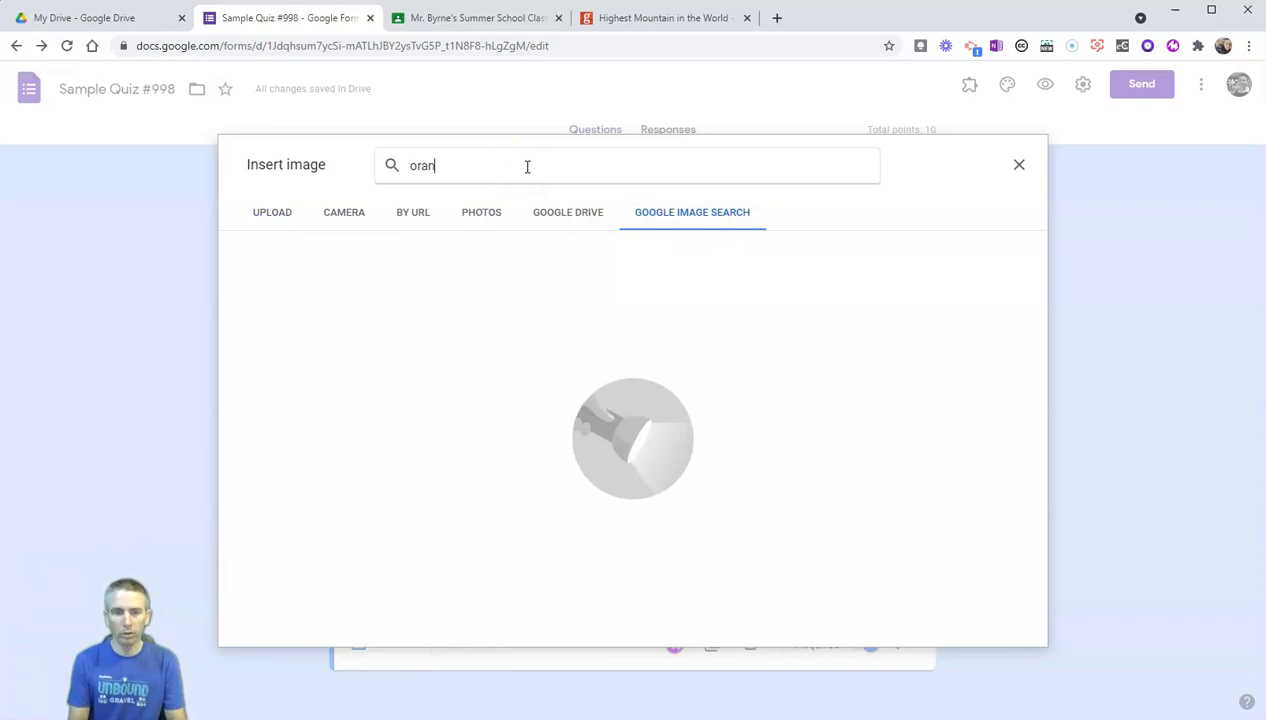
{"action": "type", "text": "ge"}
{"action": "key", "text": "Return"}
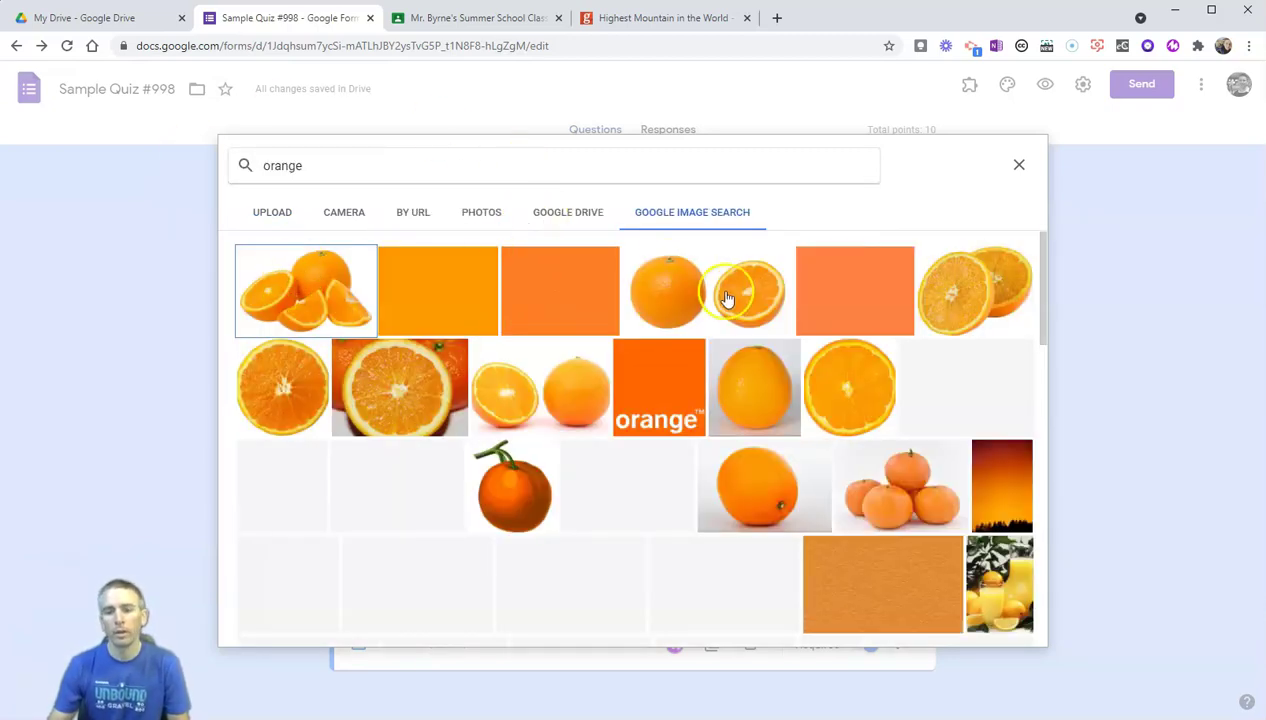
{"action": "left_click", "coordinate": [675, 290]}
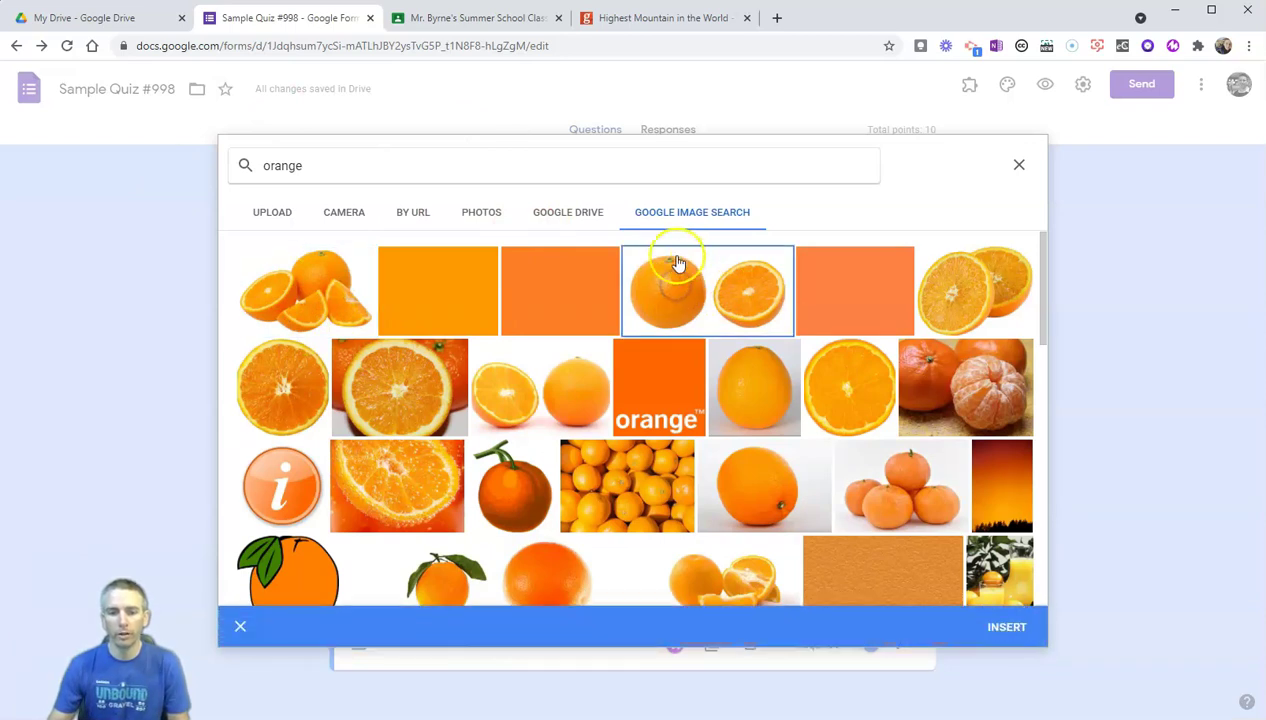
{"action": "left_click", "coordinate": [1021, 630]}
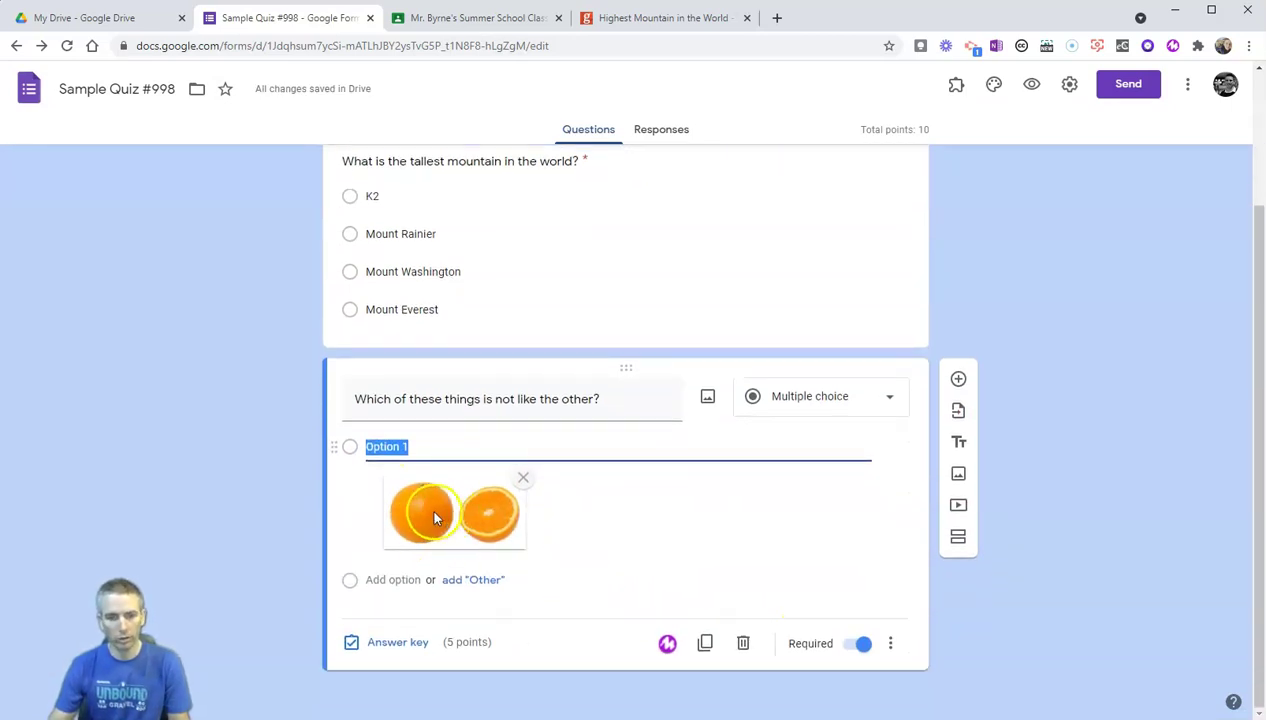
Add Option 2 with the same whole-and-halved orange picture from an 'orange' image search
{"action": "left_click", "coordinate": [410, 582]}
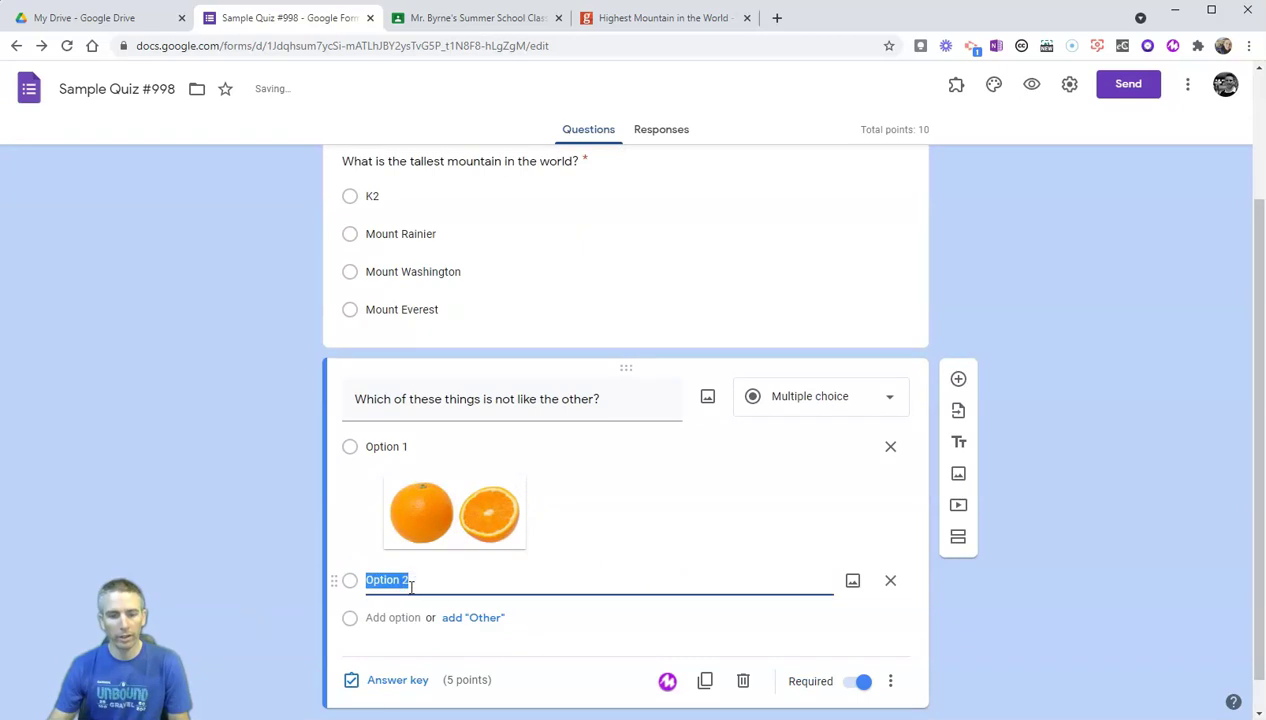
{"action": "left_click", "coordinate": [852, 580]}
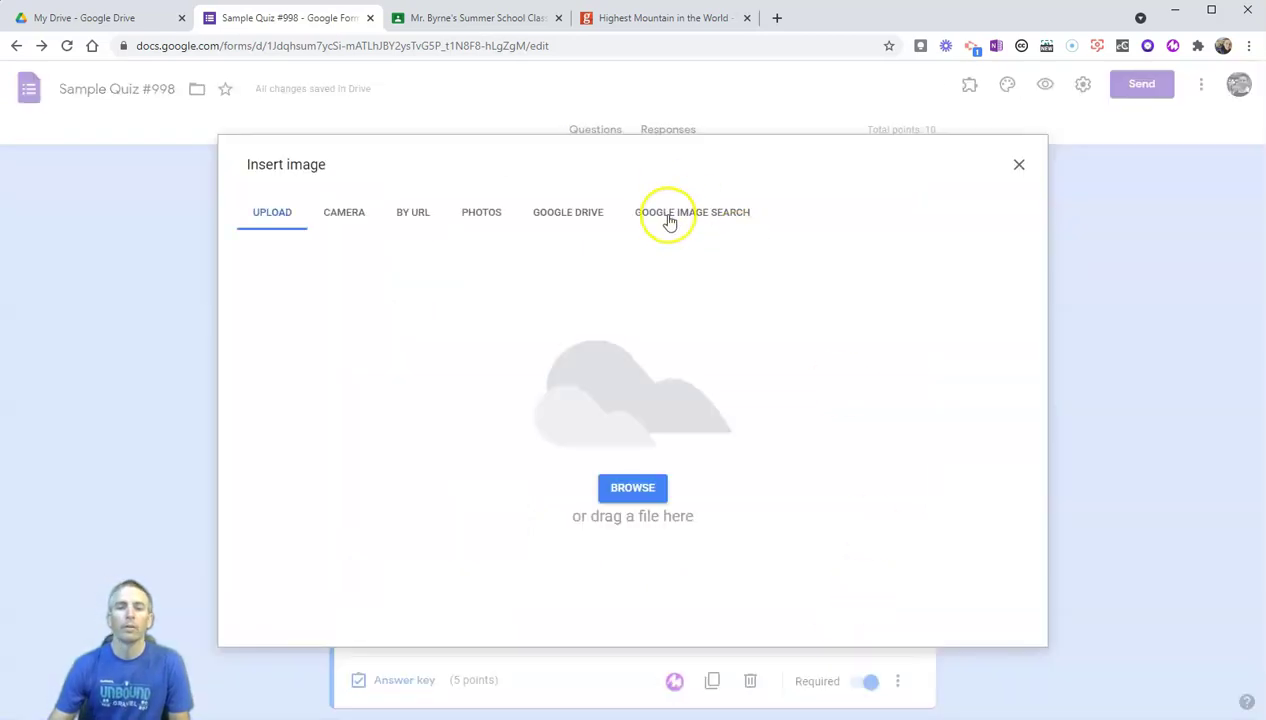
{"action": "left_click", "coordinate": [669, 214]}
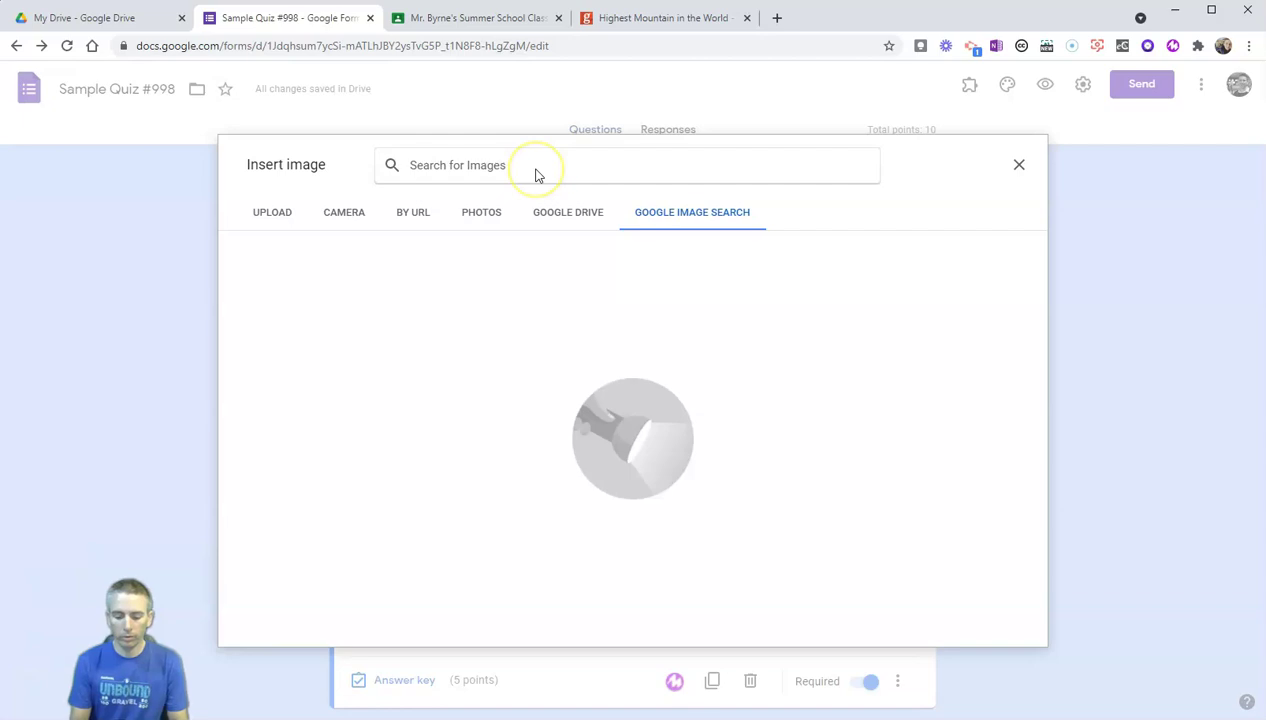
{"action": "type", "text": "orange"}
{"action": "key", "text": "Return"}
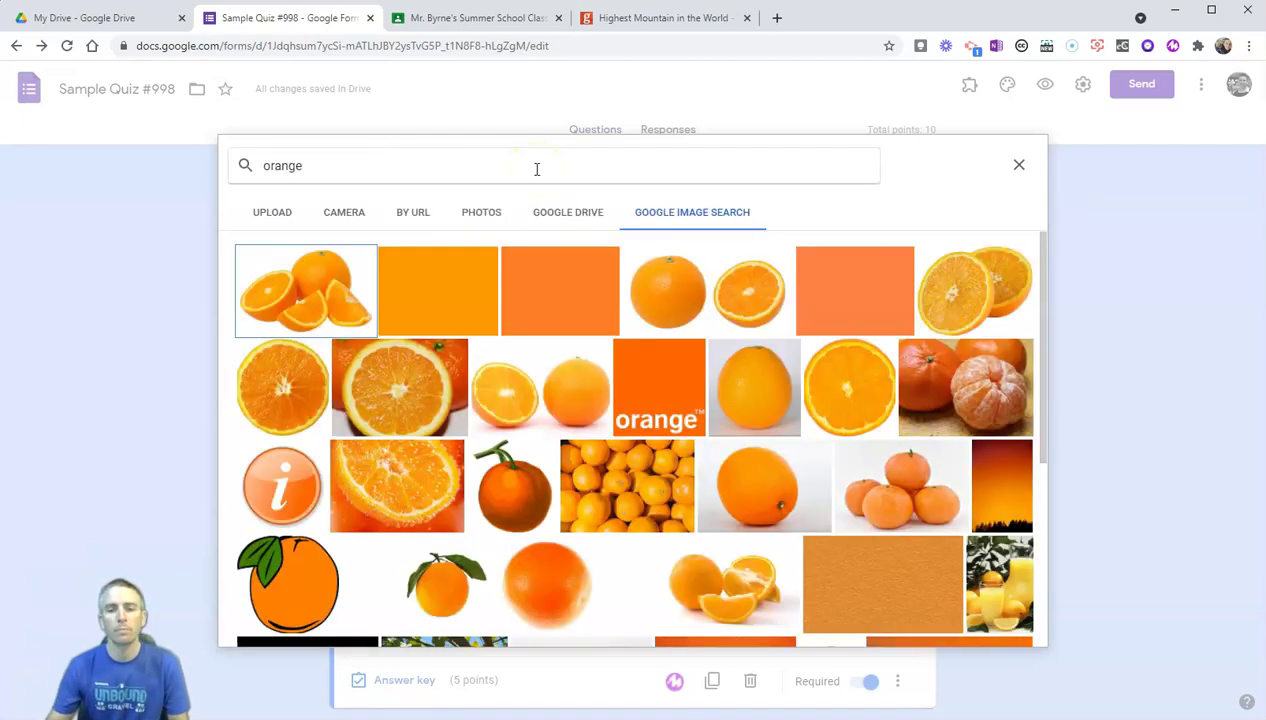
{"action": "left_click", "coordinate": [720, 291]}
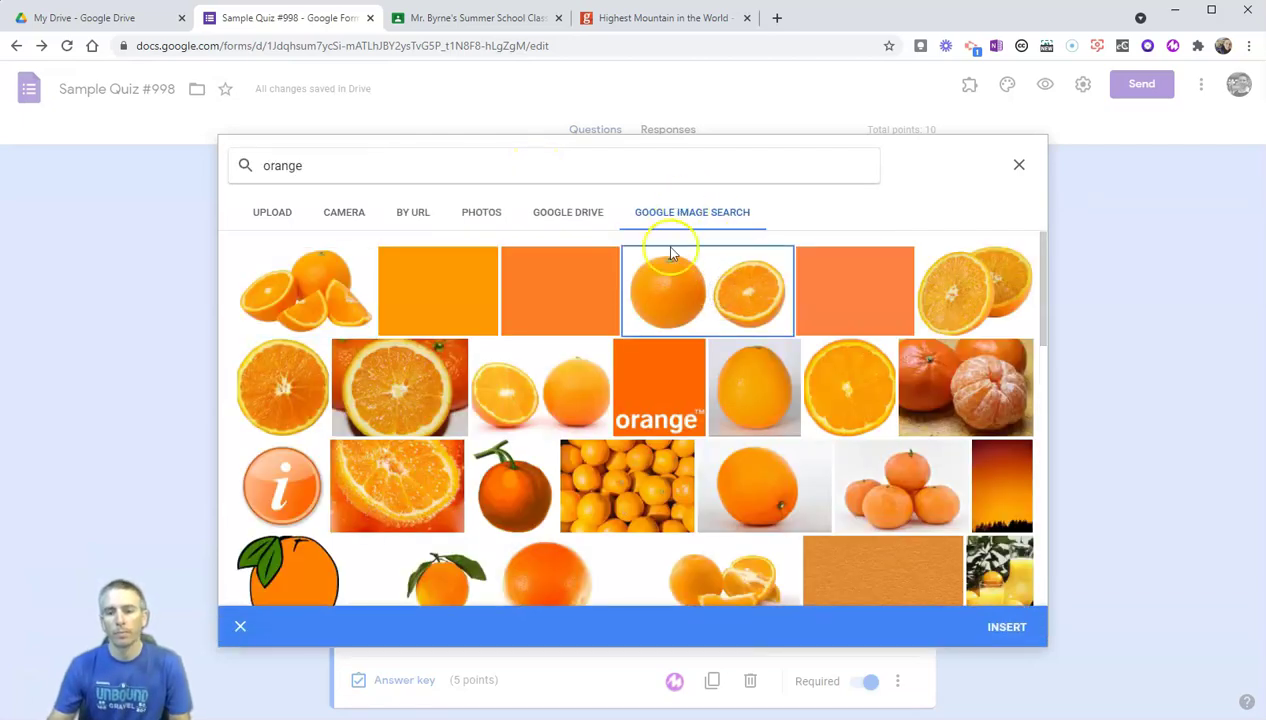
{"action": "left_click", "coordinate": [1006, 626]}
{"action": "left_click", "coordinate": [452, 579]}
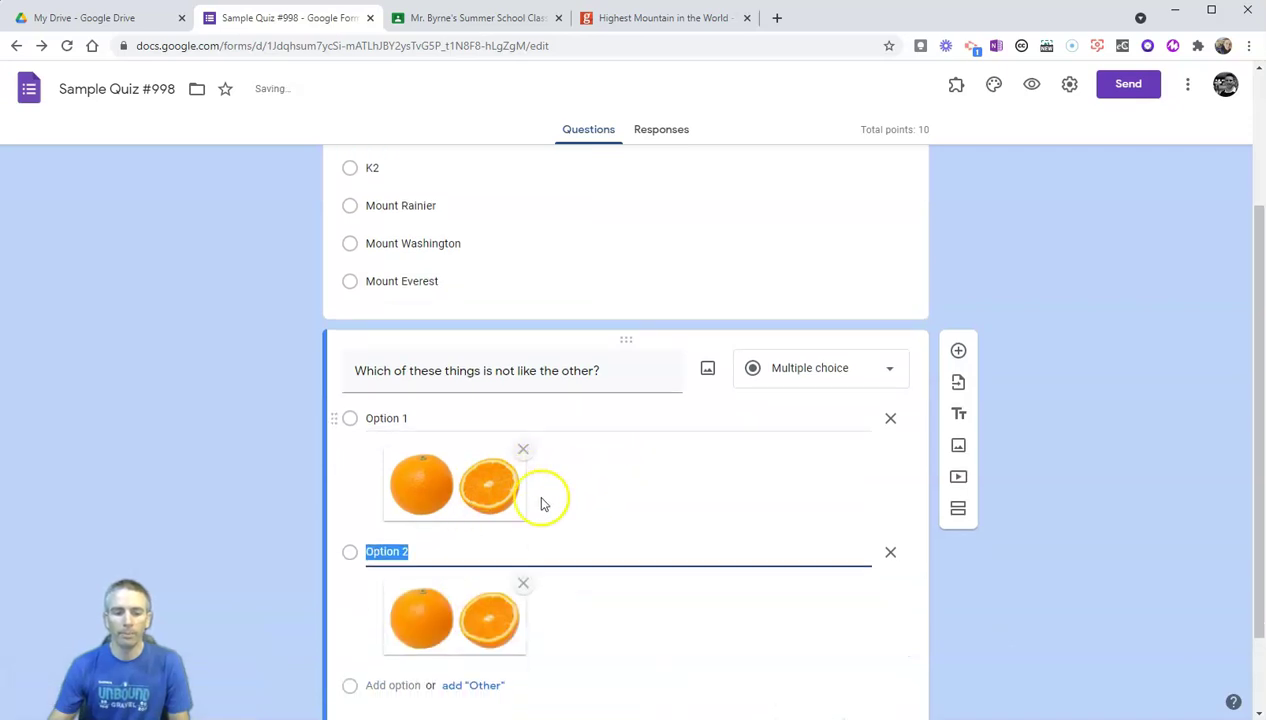
Add Option 3 with a red apple picture from an 'apple' image search
{"action": "left_click", "coordinate": [395, 582]}
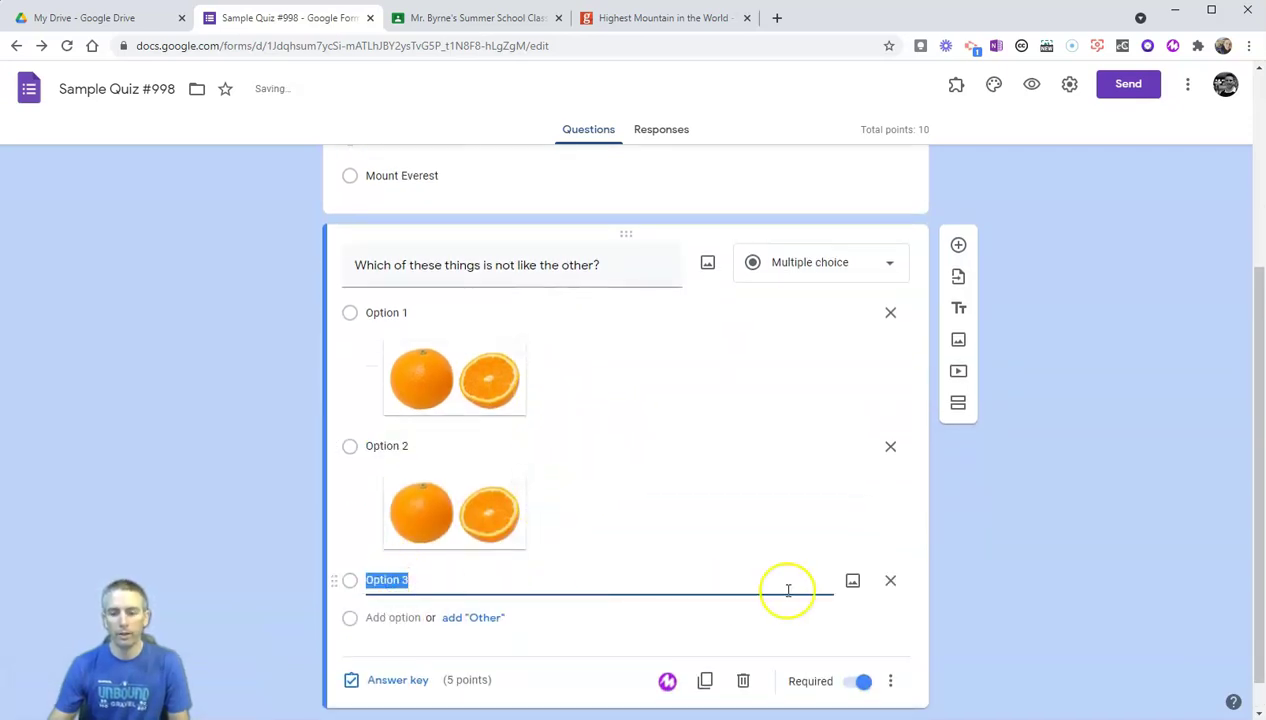
{"action": "left_click", "coordinate": [852, 584]}
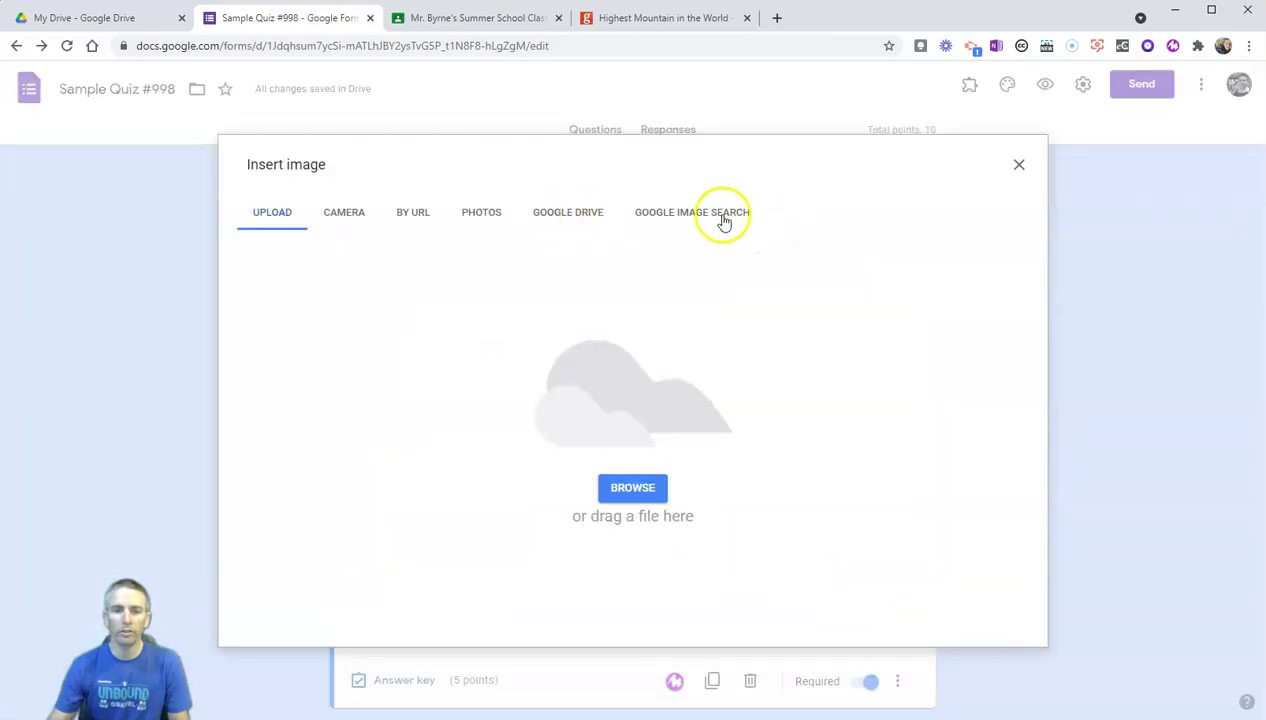
{"action": "left_click", "coordinate": [724, 218]}
{"action": "left_click", "coordinate": [585, 170]}
{"action": "type", "text": "a"}
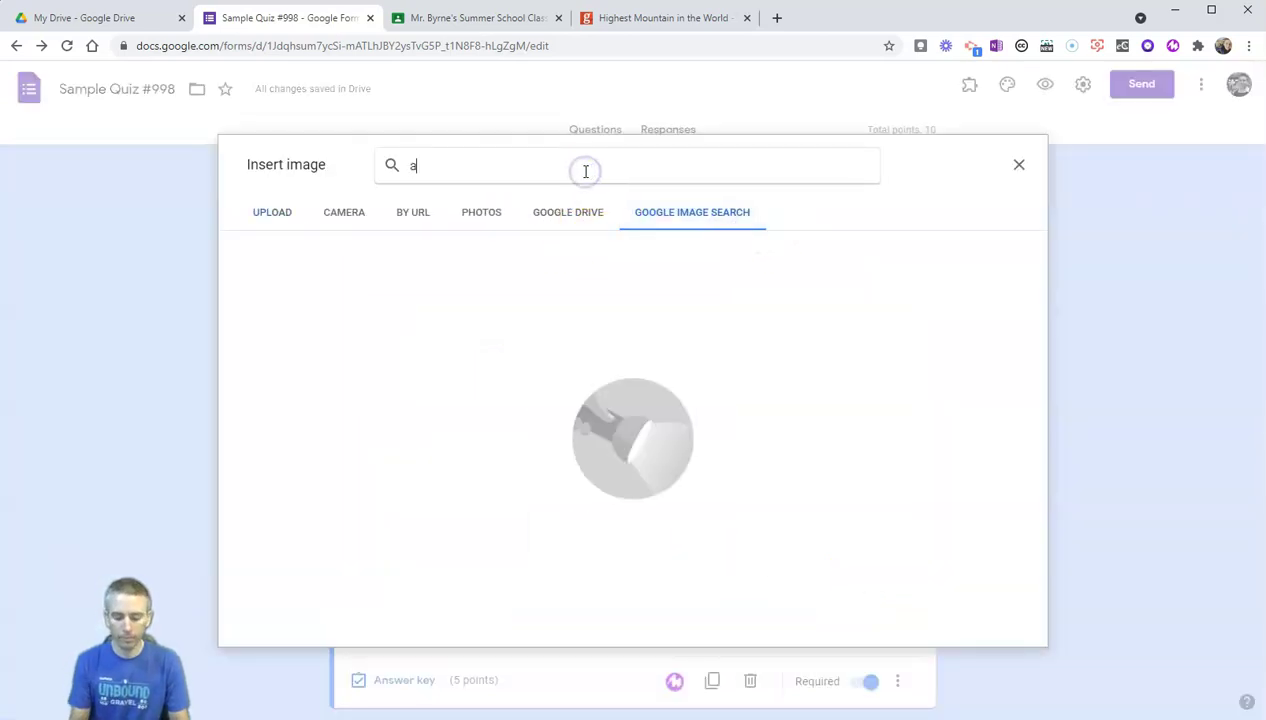
{"action": "type", "text": "pple"}
{"action": "key", "text": "Return"}
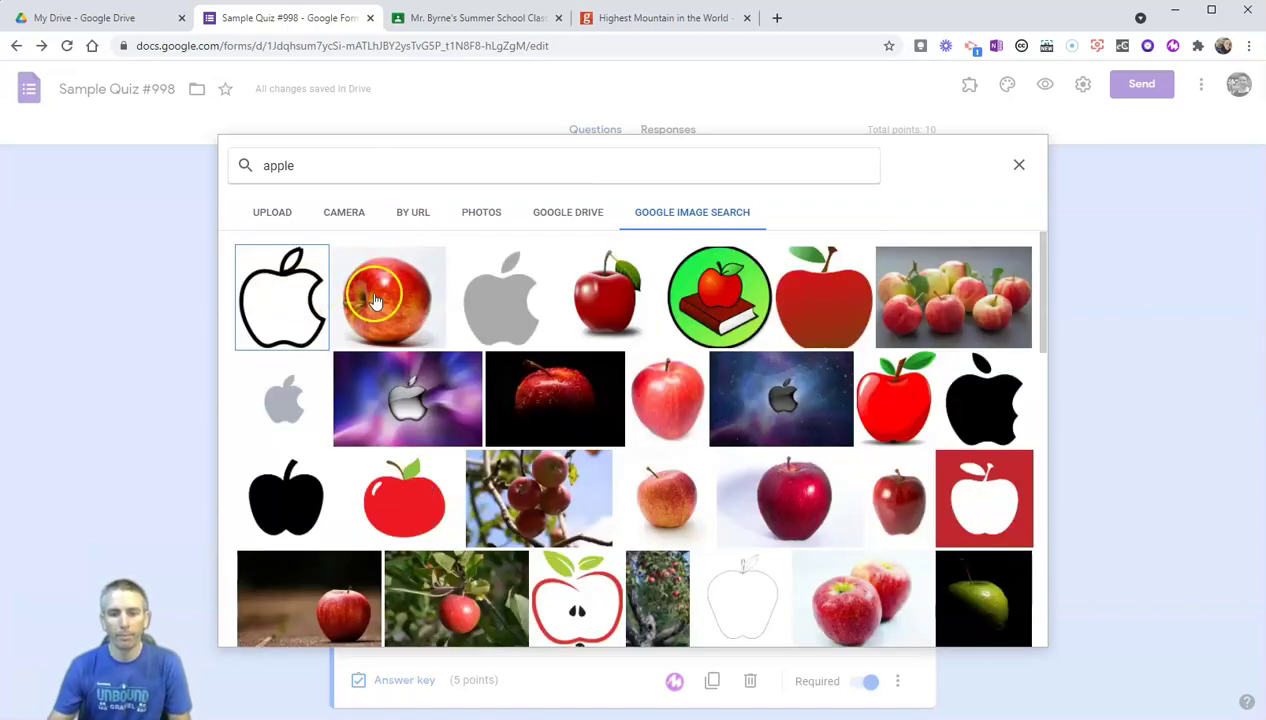
{"action": "left_click", "coordinate": [375, 300]}
{"action": "left_click", "coordinate": [1018, 627]}
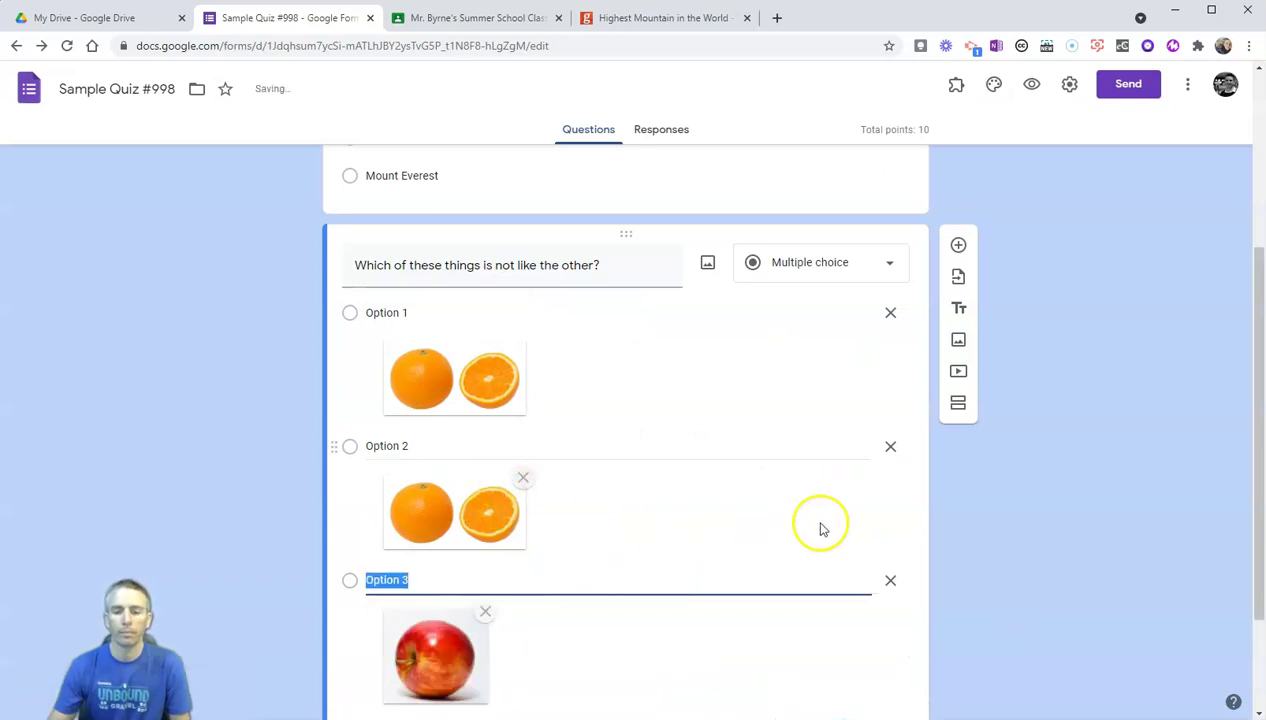
{"action": "scroll", "coordinate": [820, 528], "scroll_direction": "down", "scroll_amount": 1}
{"action": "scroll", "coordinate": [620, 573], "scroll_direction": "down", "scroll_amount": 1}
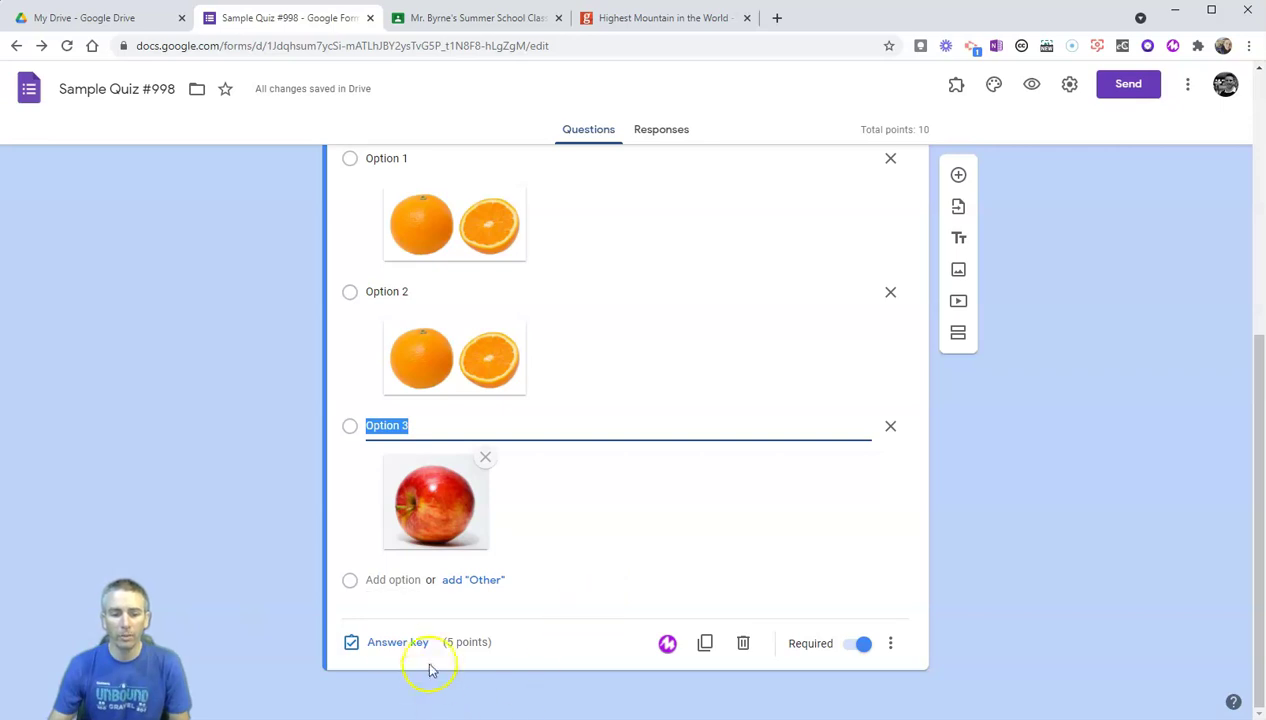
Key Option 3, the apple, as the correct answer and close the answer key
{"action": "left_click", "coordinate": [398, 643]}
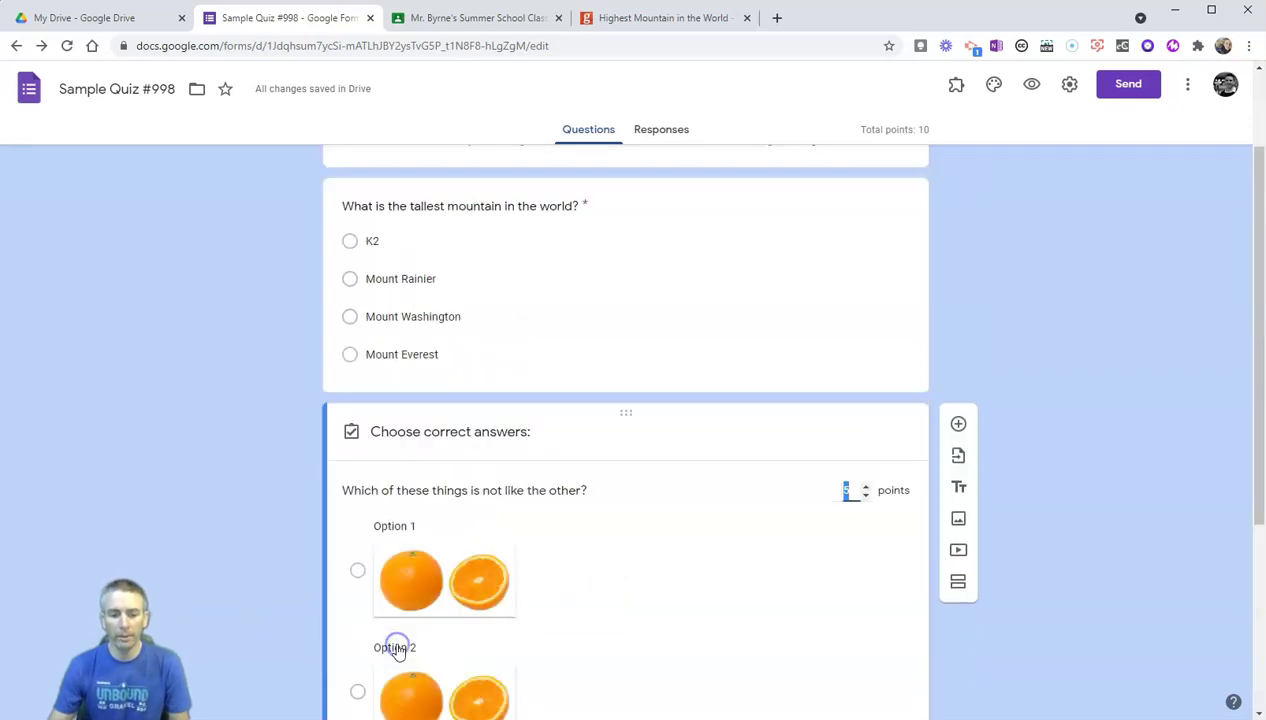
{"action": "scroll", "coordinate": [727, 523], "scroll_direction": "down", "scroll_amount": 3}
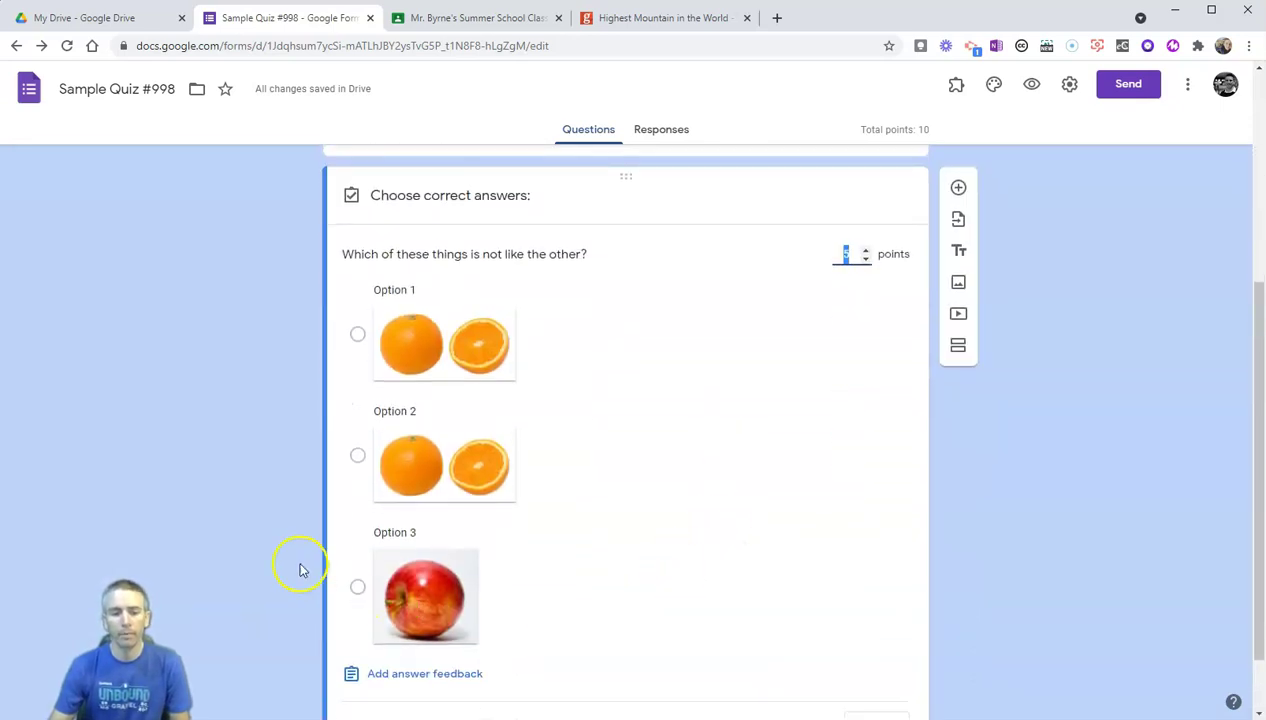
{"action": "left_click", "coordinate": [358, 587]}
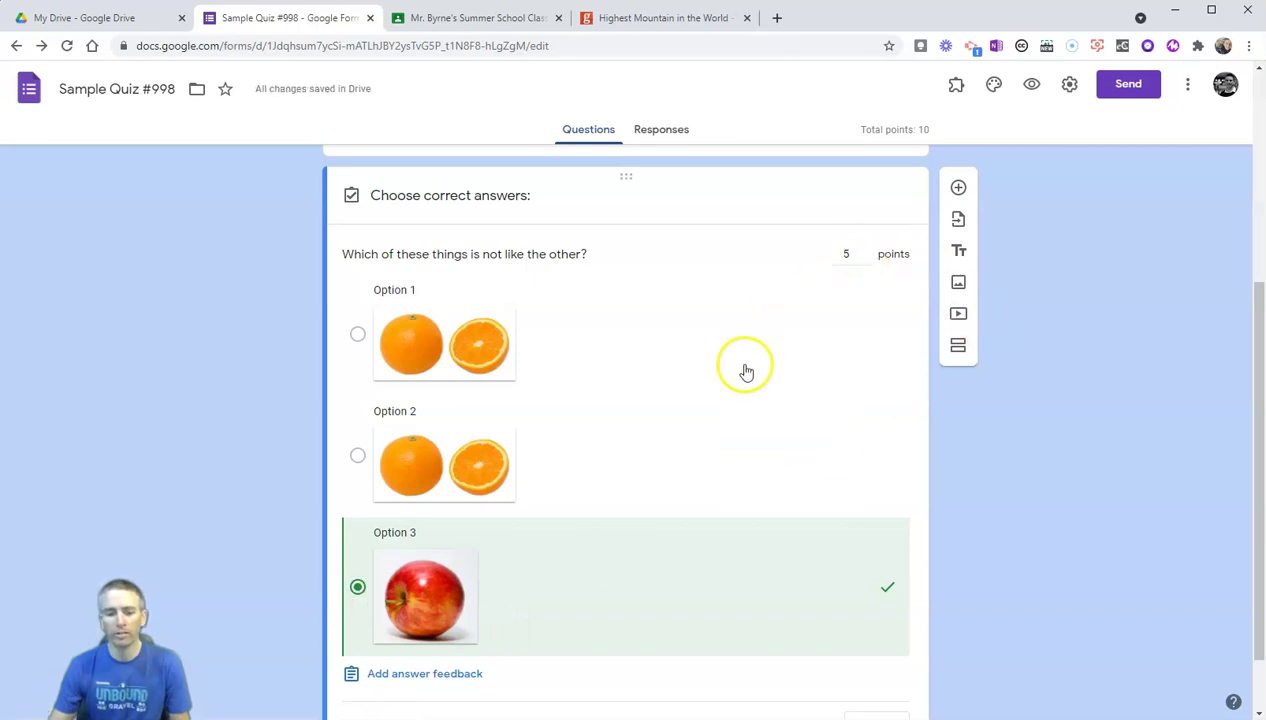
{"action": "scroll", "coordinate": [780, 395], "scroll_direction": "down", "scroll_amount": 1}
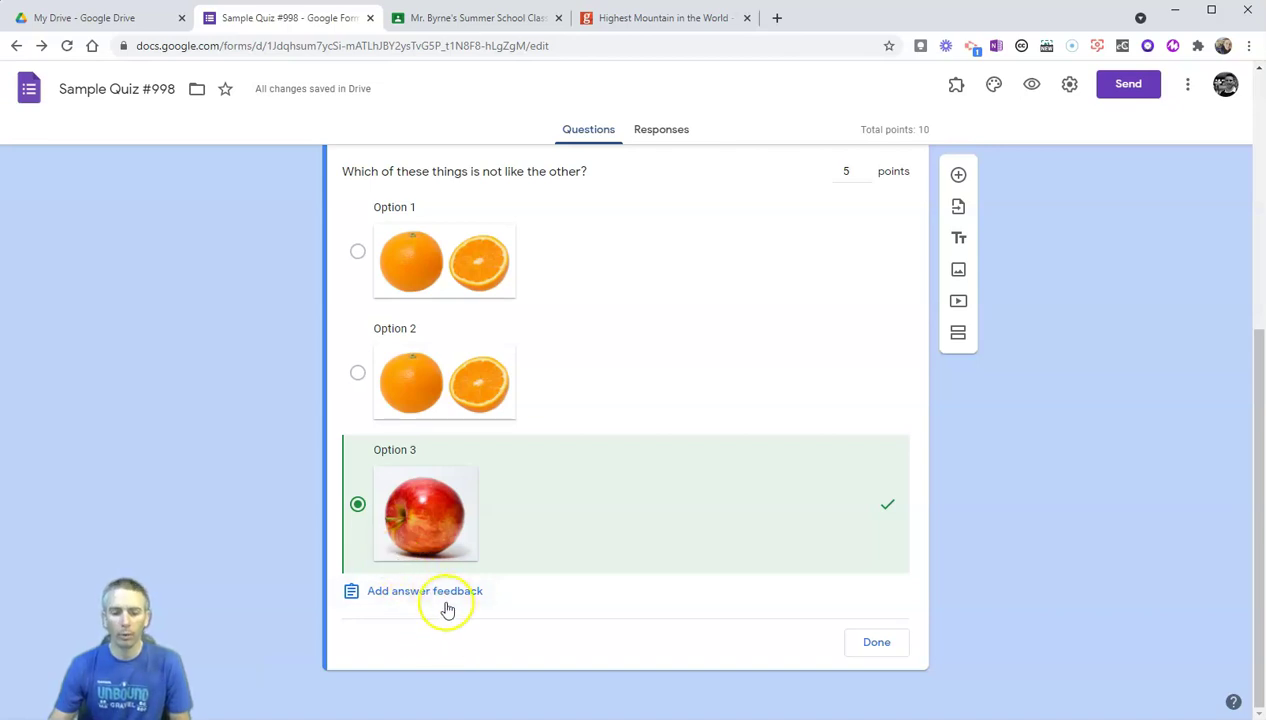
{"action": "left_click", "coordinate": [875, 643]}
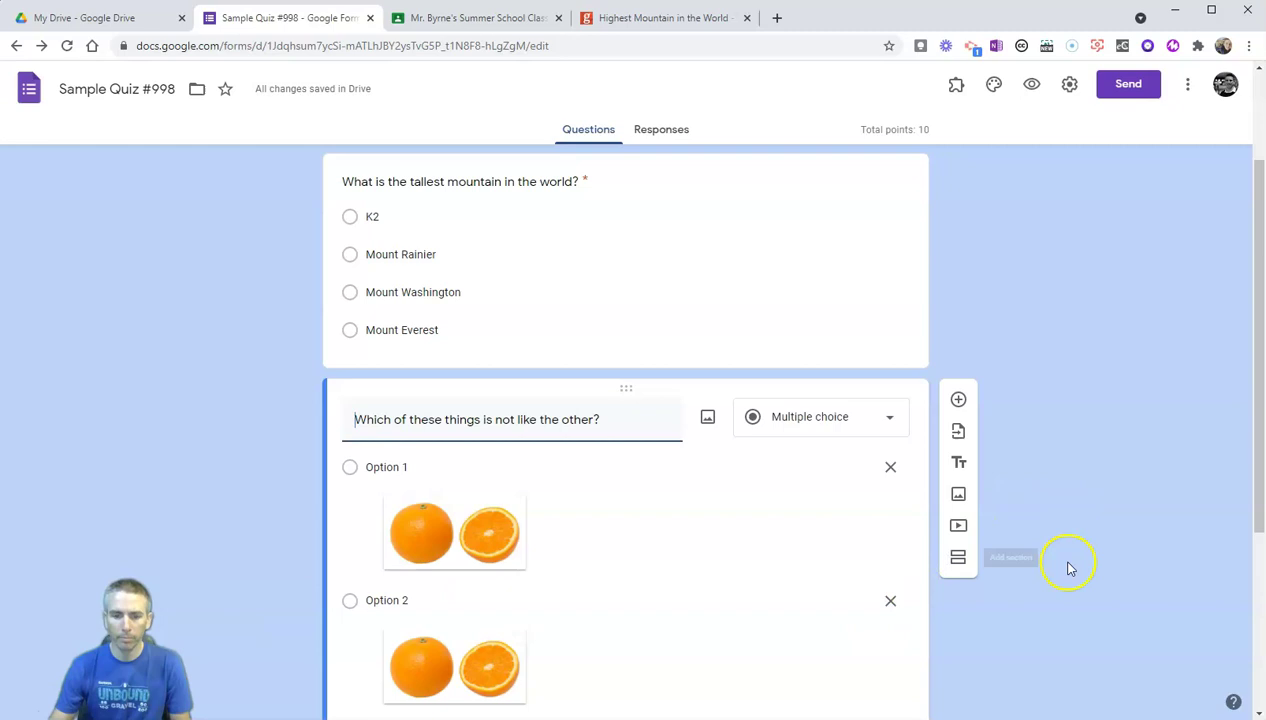
{"action": "scroll", "coordinate": [585, 497], "scroll_direction": "down", "scroll_amount": 3}
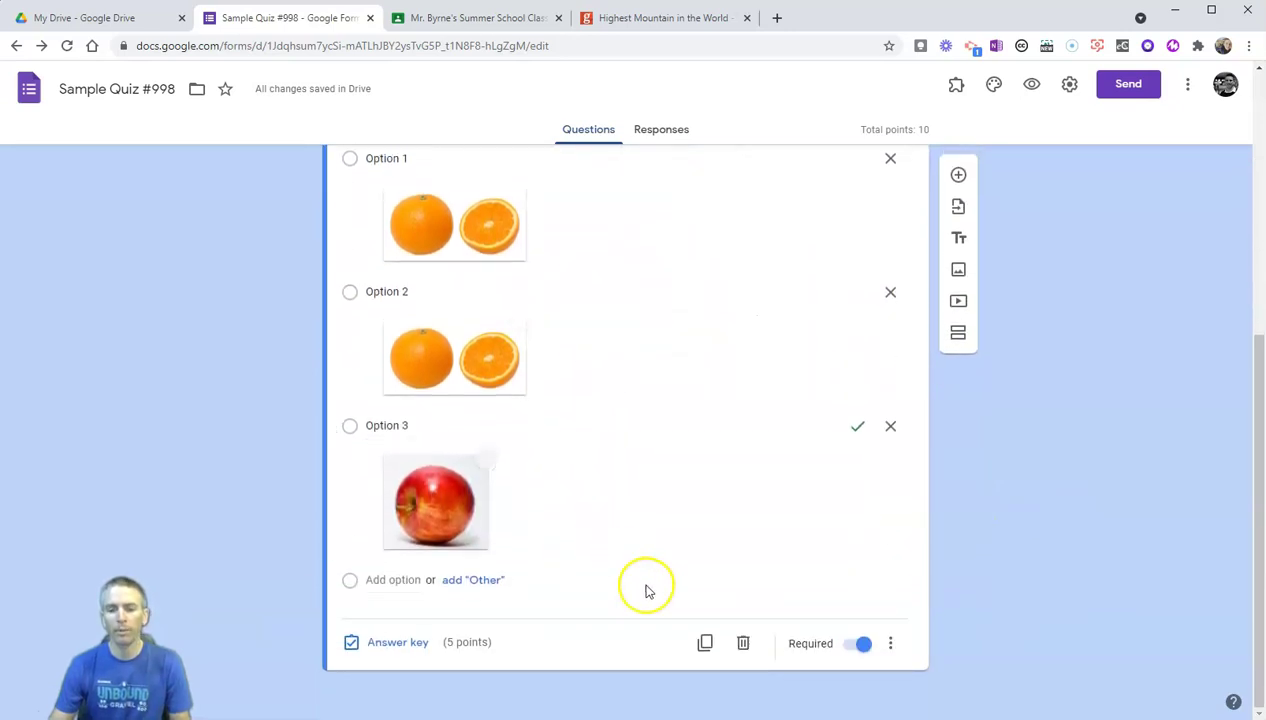
Add a third question and upload the photo 'QM2 in Sydney (2)' from the computer into it
{"action": "left_click", "coordinate": [961, 175]}
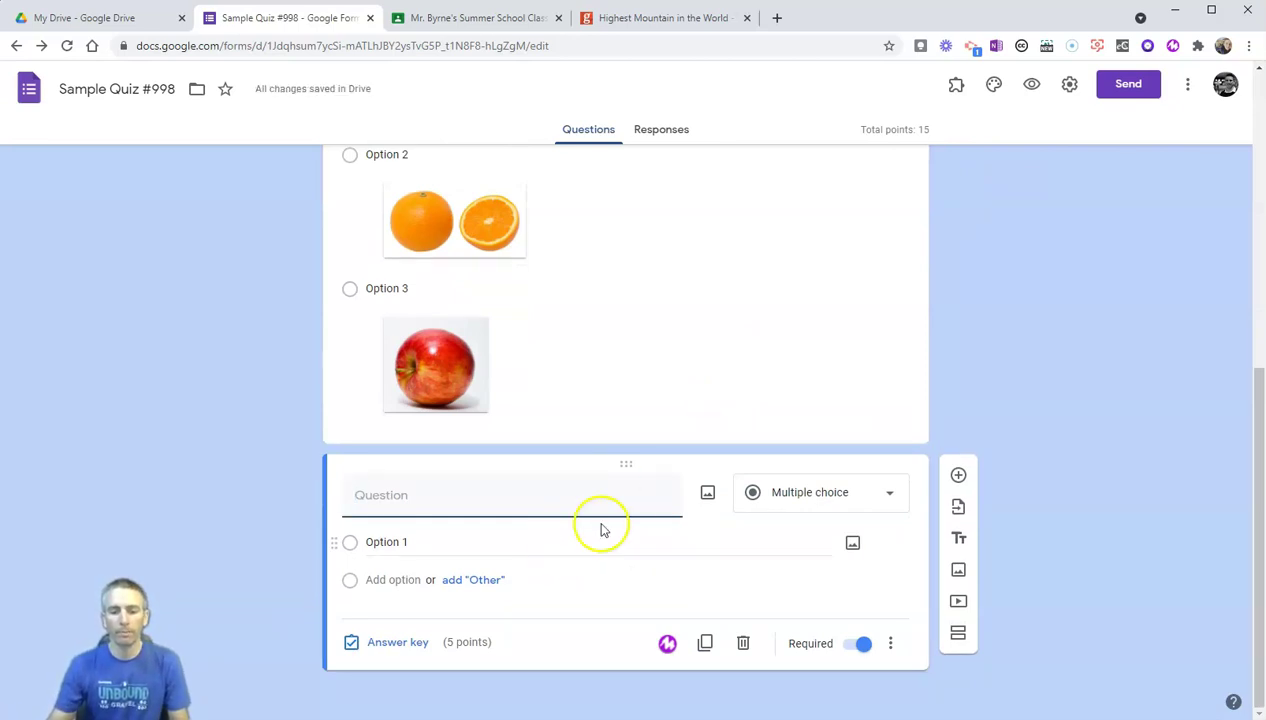
{"action": "left_click", "coordinate": [708, 495]}
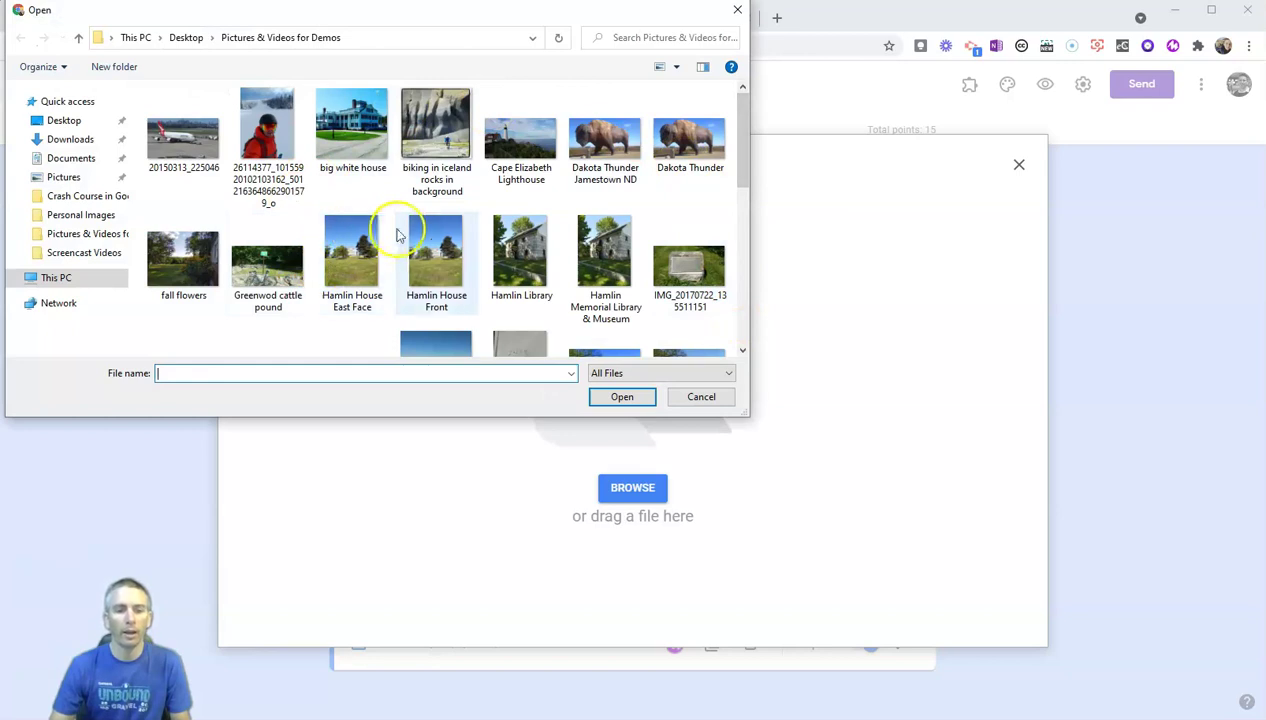
{"action": "left_click_drag", "start_coordinate": [743, 165], "coordinate": [733, 283]}
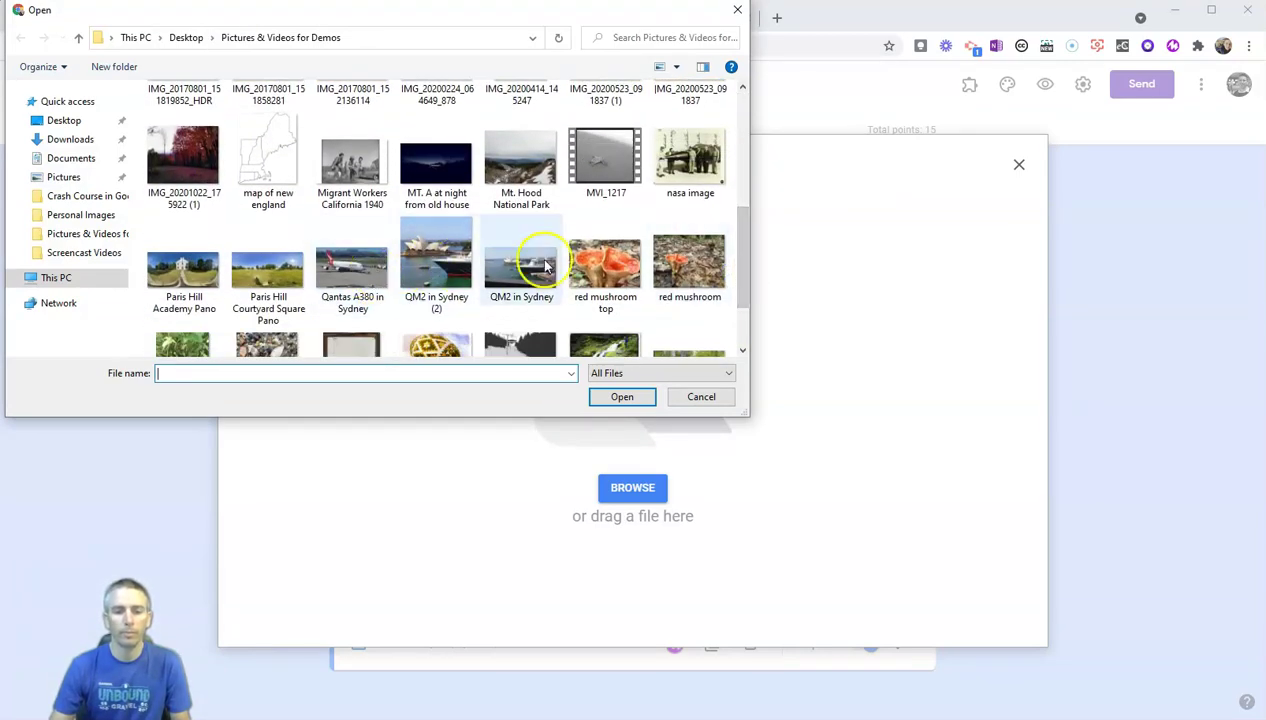
{"action": "left_click", "coordinate": [436, 262]}
{"action": "left_click", "coordinate": [620, 396]}
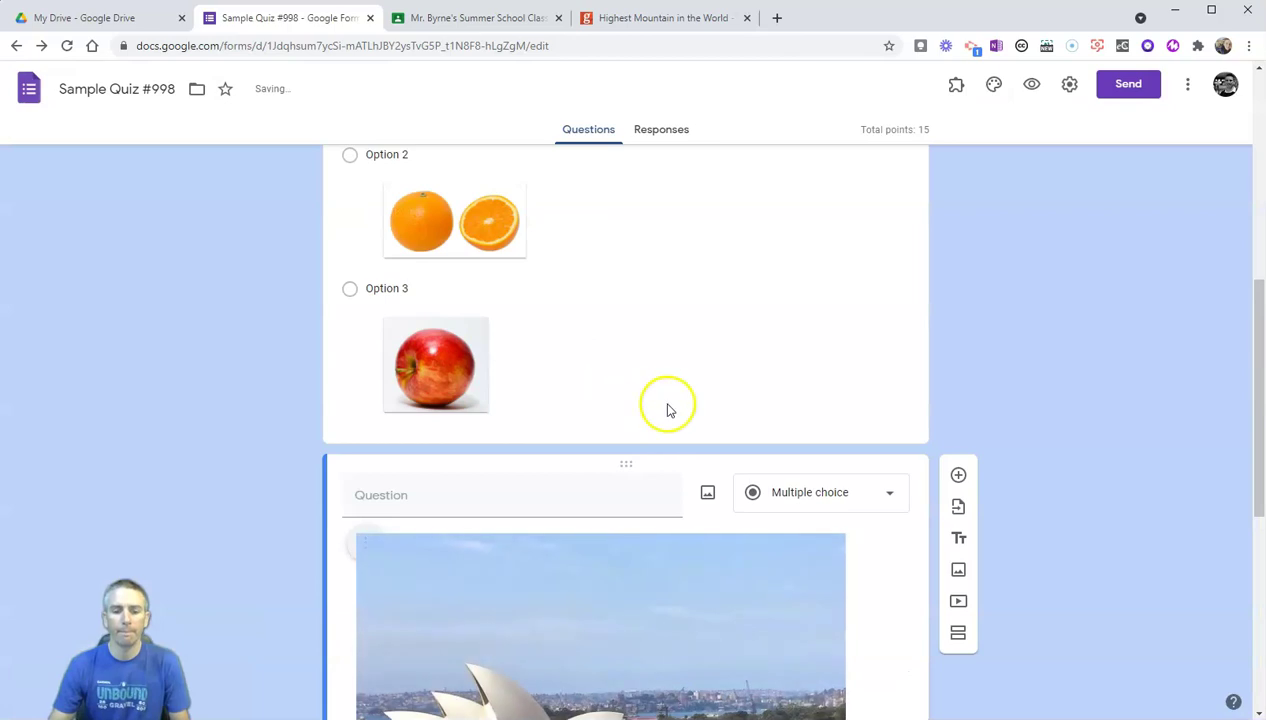
Word the question about where the building is and add options Australia, New York, Hong Kong, Texas
{"action": "scroll", "coordinate": [672, 406], "scroll_direction": "down", "scroll_amount": 2}
{"action": "left_click", "coordinate": [443, 345]}
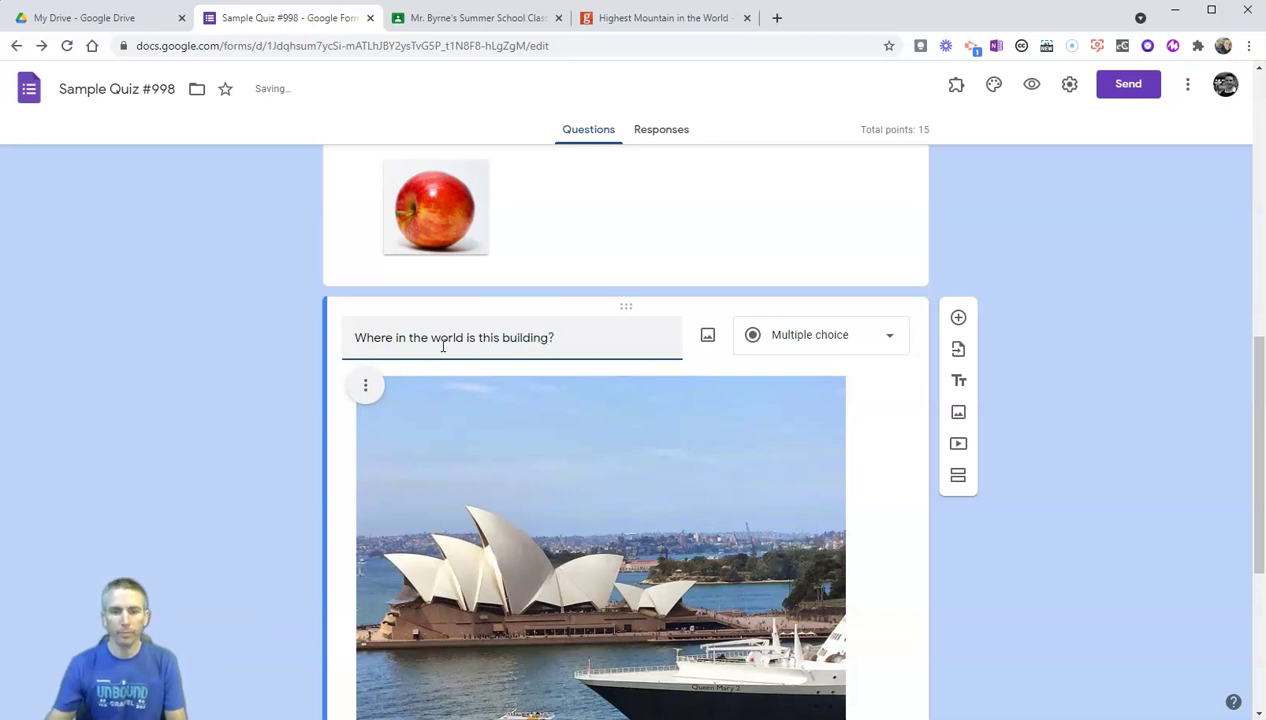
{"action": "scroll", "coordinate": [670, 466], "scroll_direction": "down", "scroll_amount": 4}
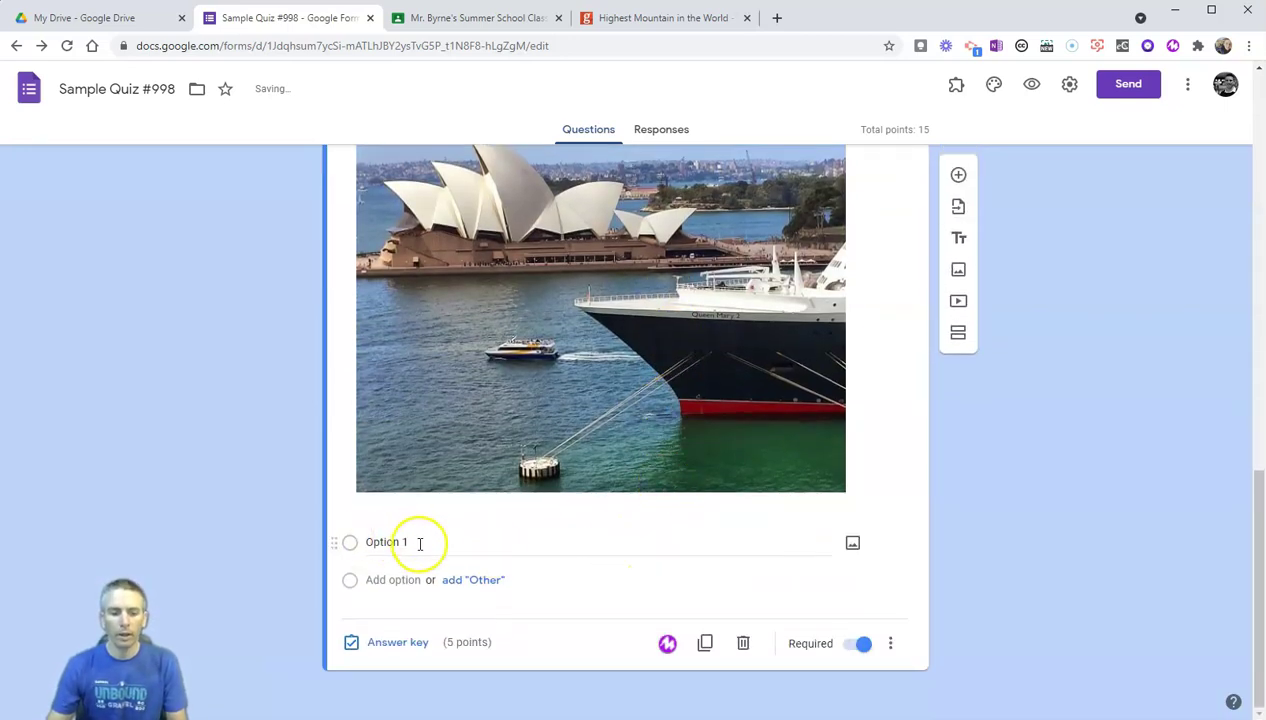
{"action": "left_click", "coordinate": [420, 543]}
{"action": "type", "text": "Austr"}
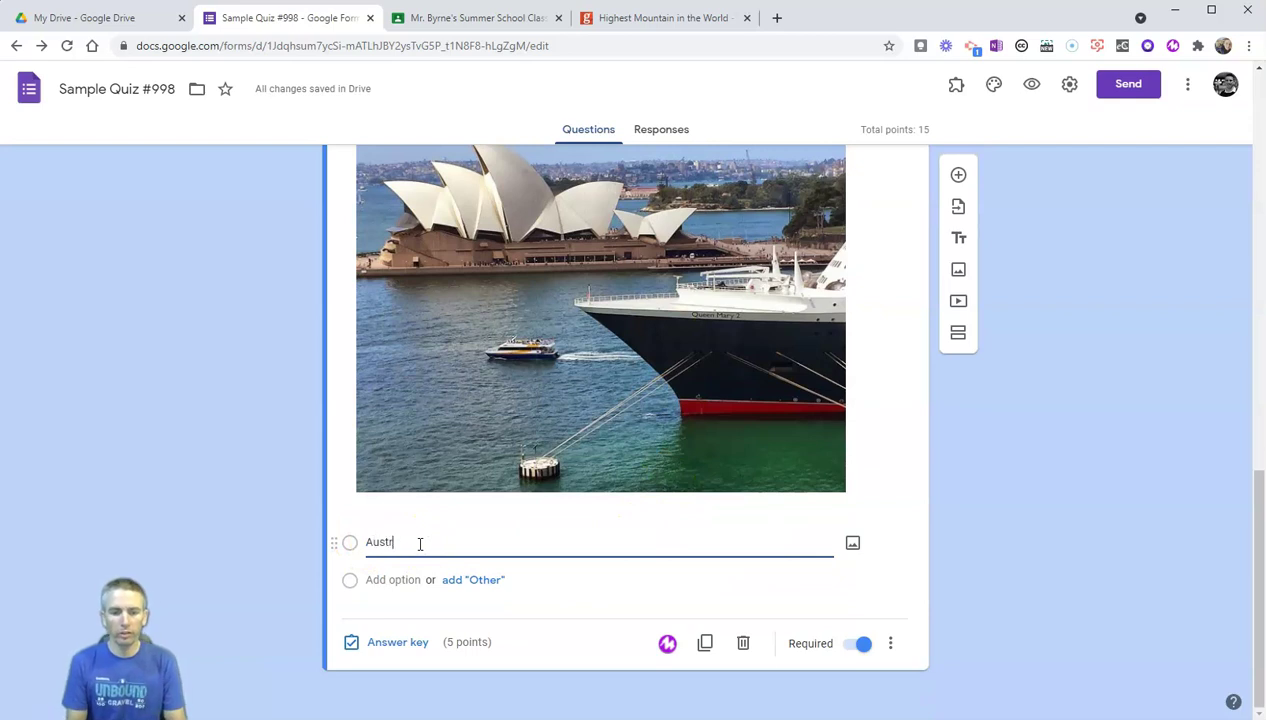
{"action": "type", "text": "alia"}
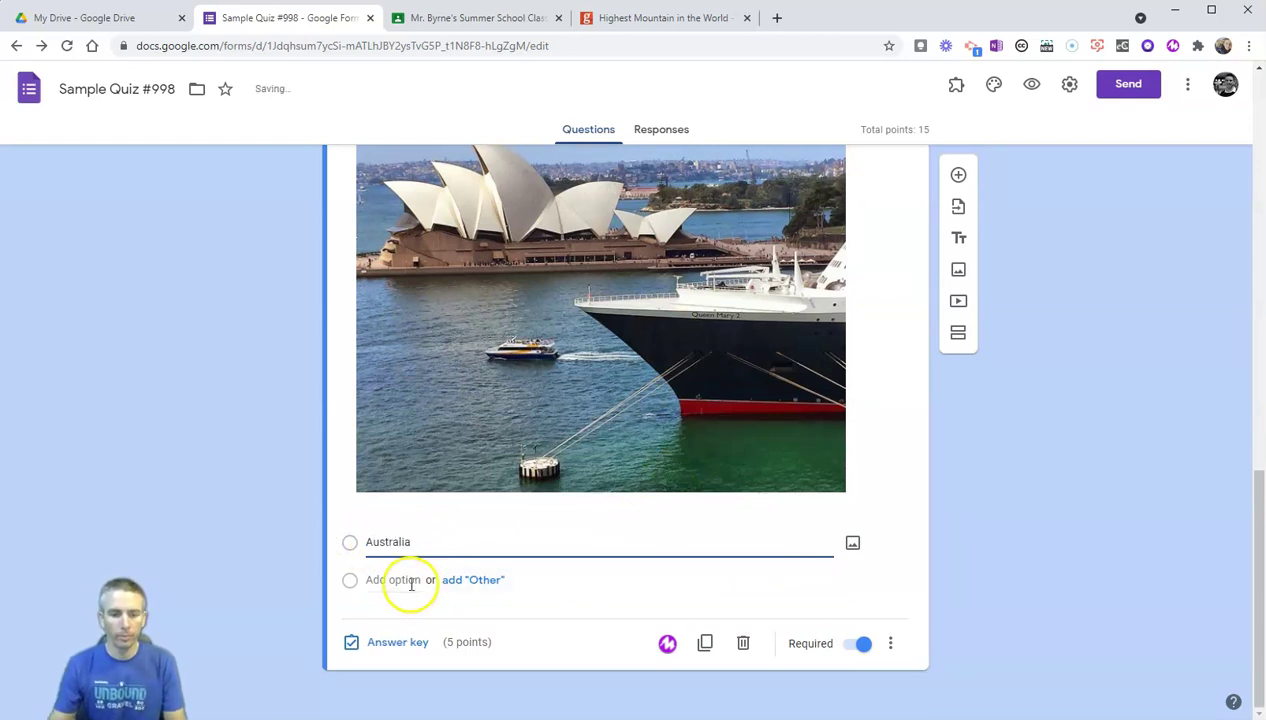
{"action": "left_click", "coordinate": [405, 582]}
{"action": "type", "text": "N"}
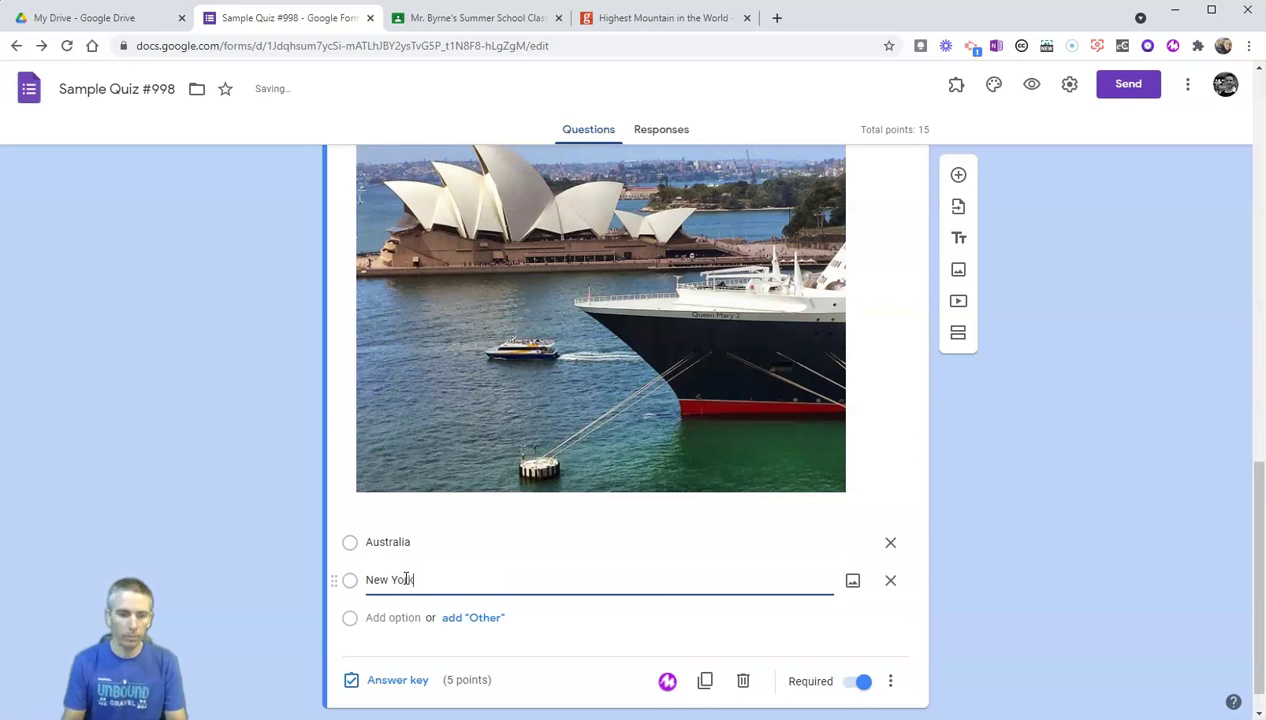
{"action": "type", "text": "ew York"}
{"action": "left_click", "coordinate": [396, 617]}
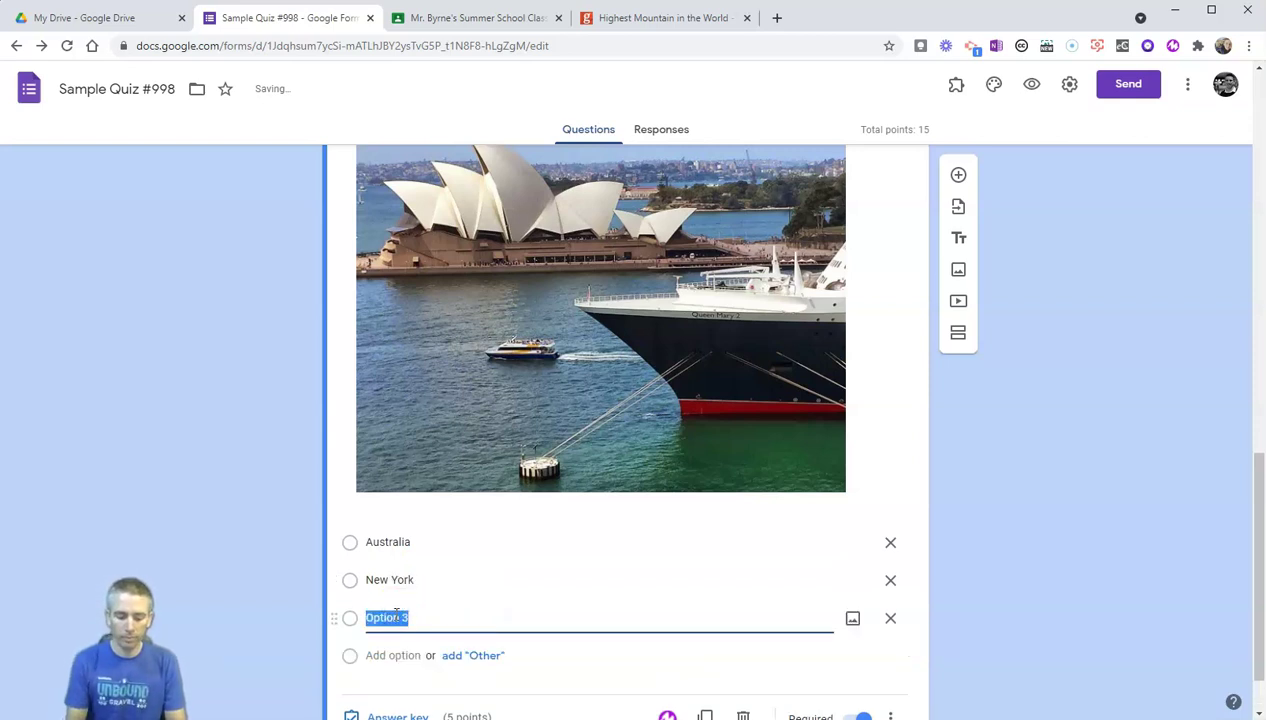
{"action": "type", "text": "Hong Kong"}
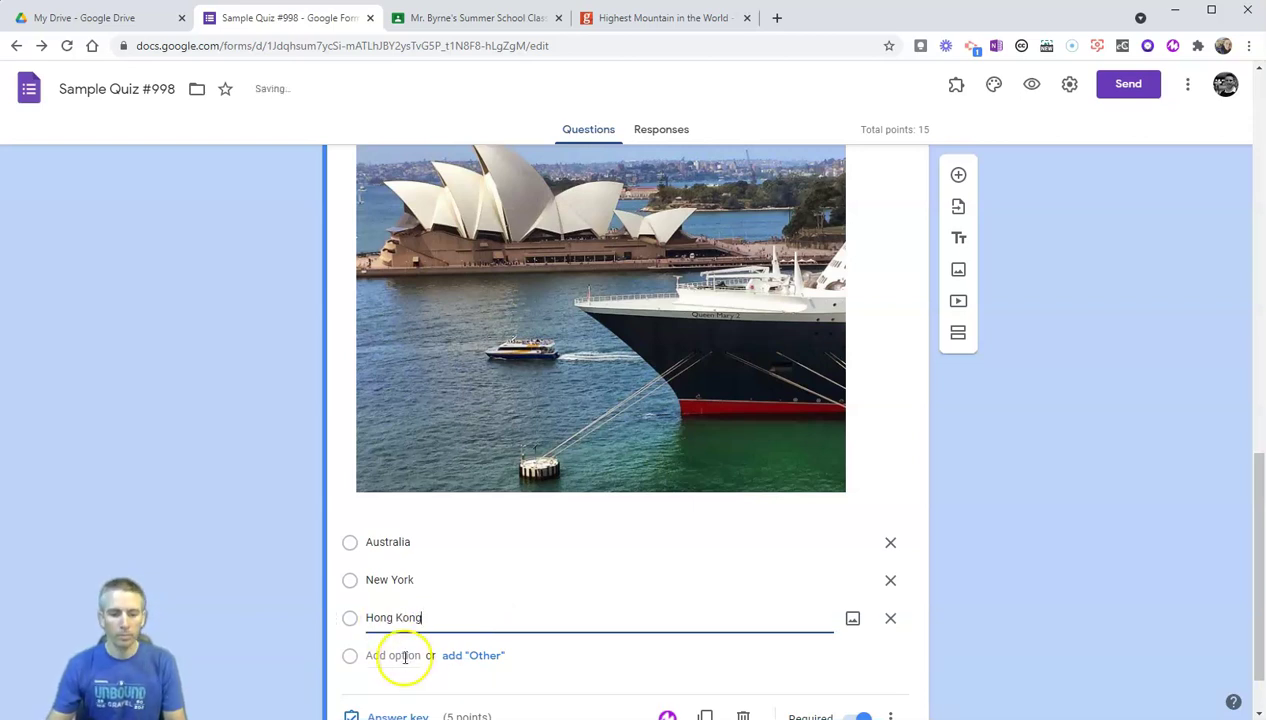
{"action": "left_click", "coordinate": [402, 656]}
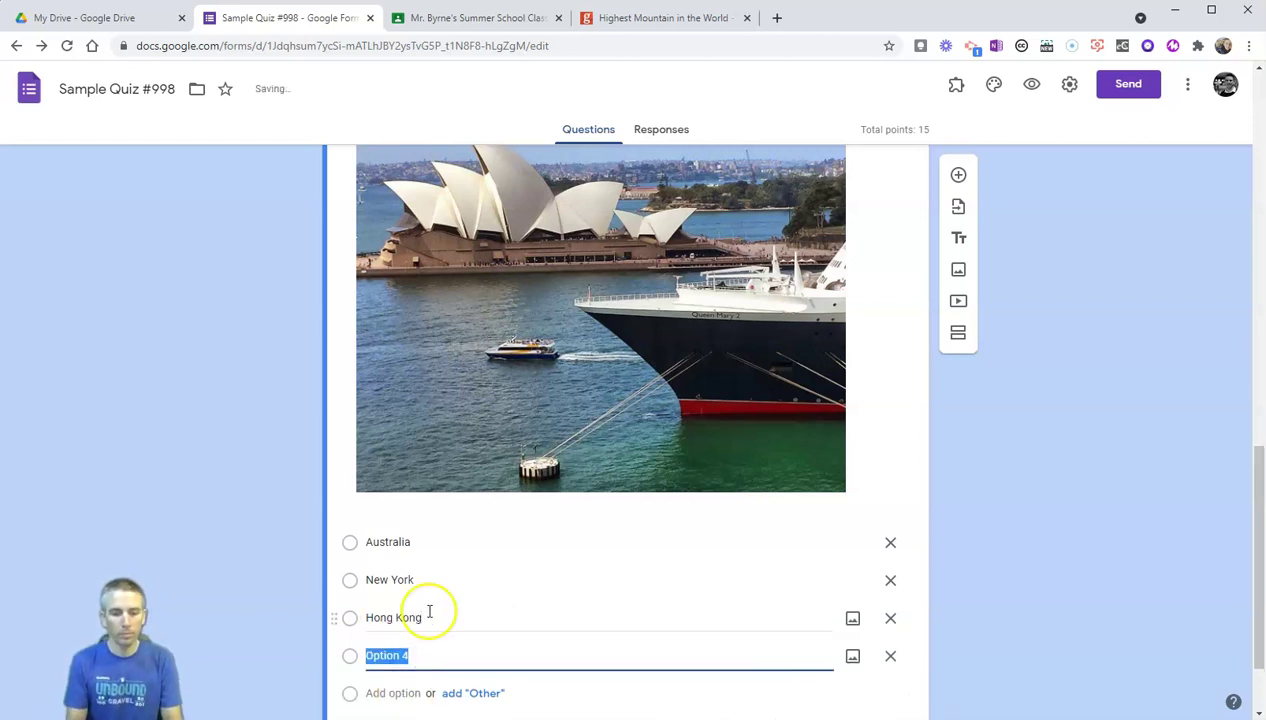
{"action": "type", "text": "Texas"}
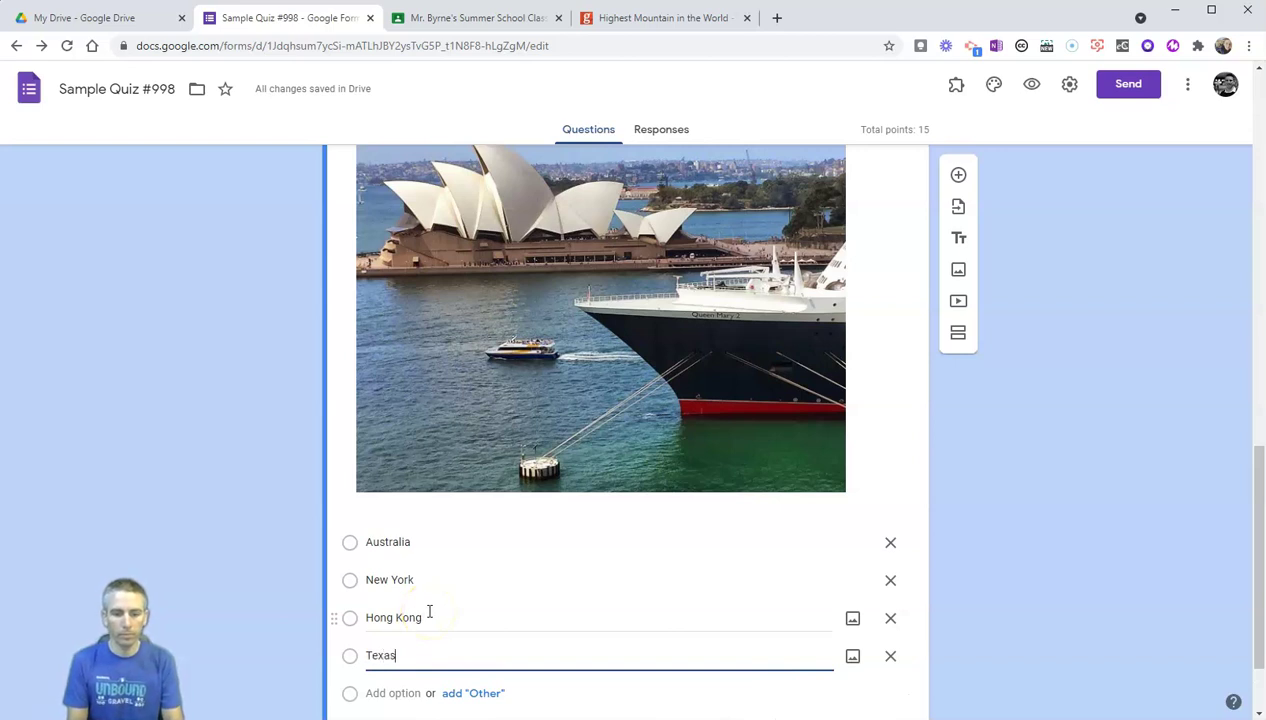
Mark Australia as the correct answer in the answer key
{"action": "scroll", "coordinate": [560, 590], "scroll_direction": "down", "scroll_amount": 1}
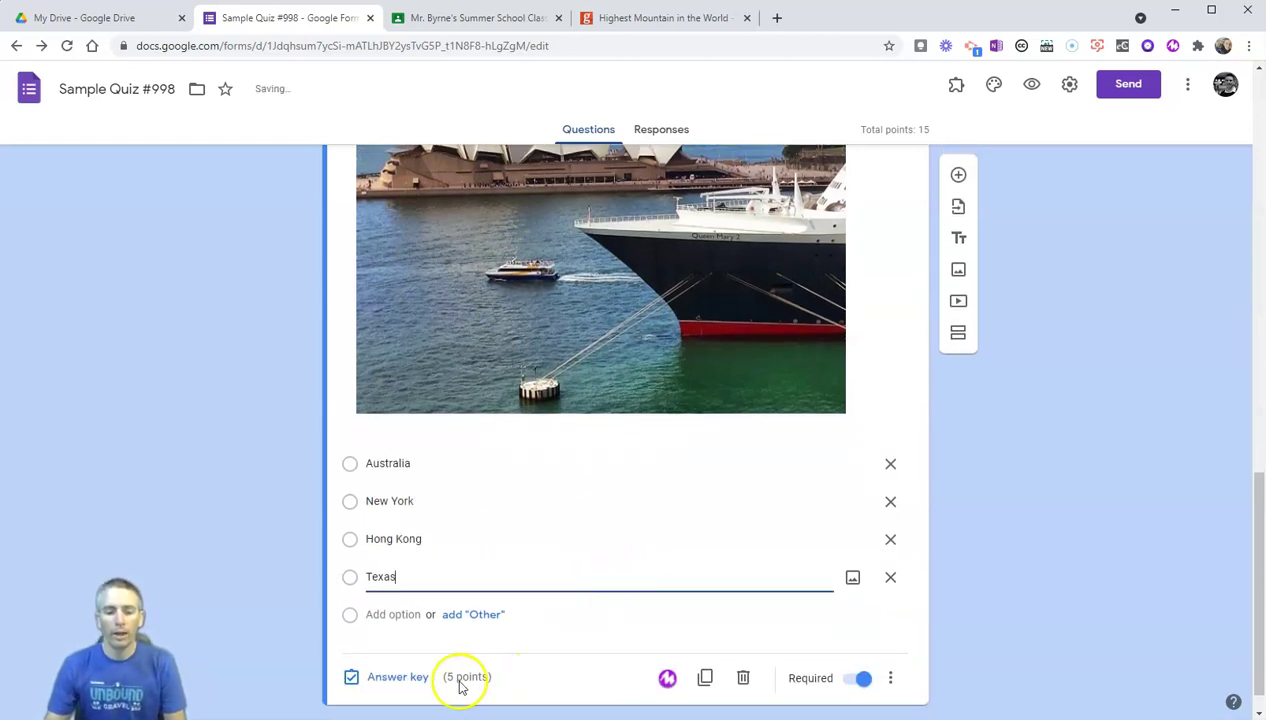
{"action": "left_click", "coordinate": [399, 680]}
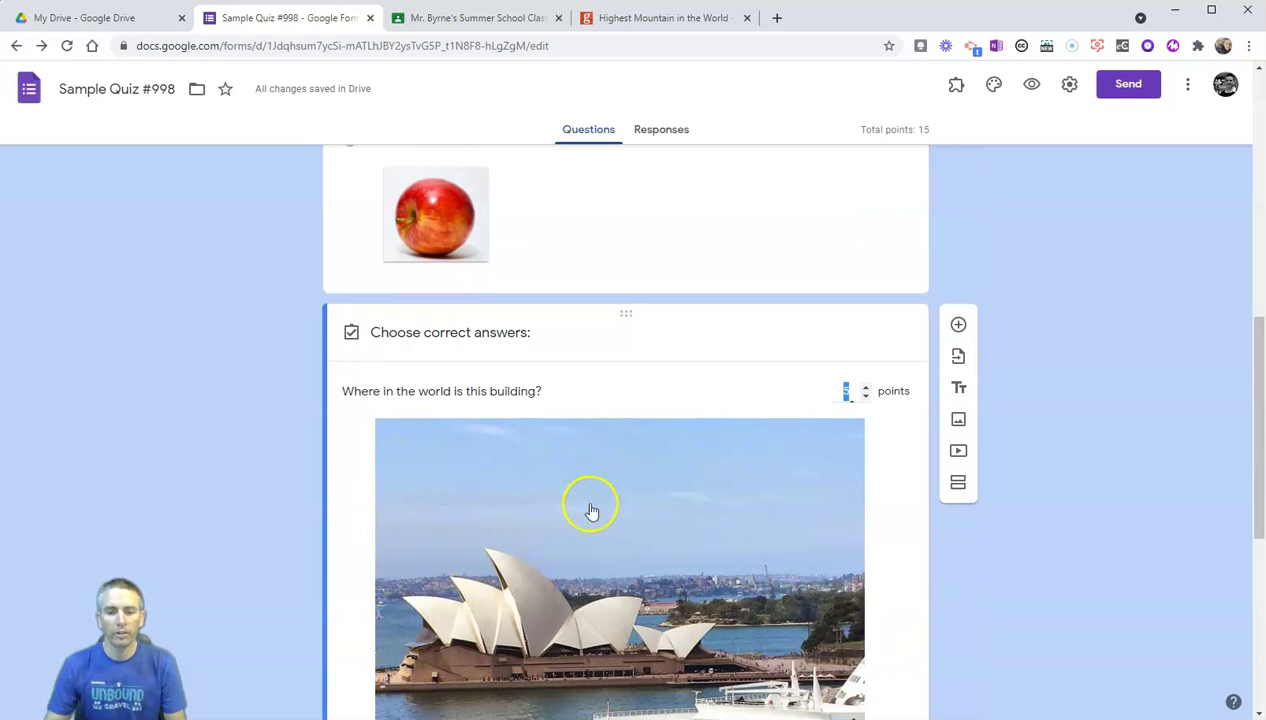
{"action": "scroll", "coordinate": [591, 511], "scroll_direction": "down", "scroll_amount": 5}
{"action": "left_click", "coordinate": [358, 455]}
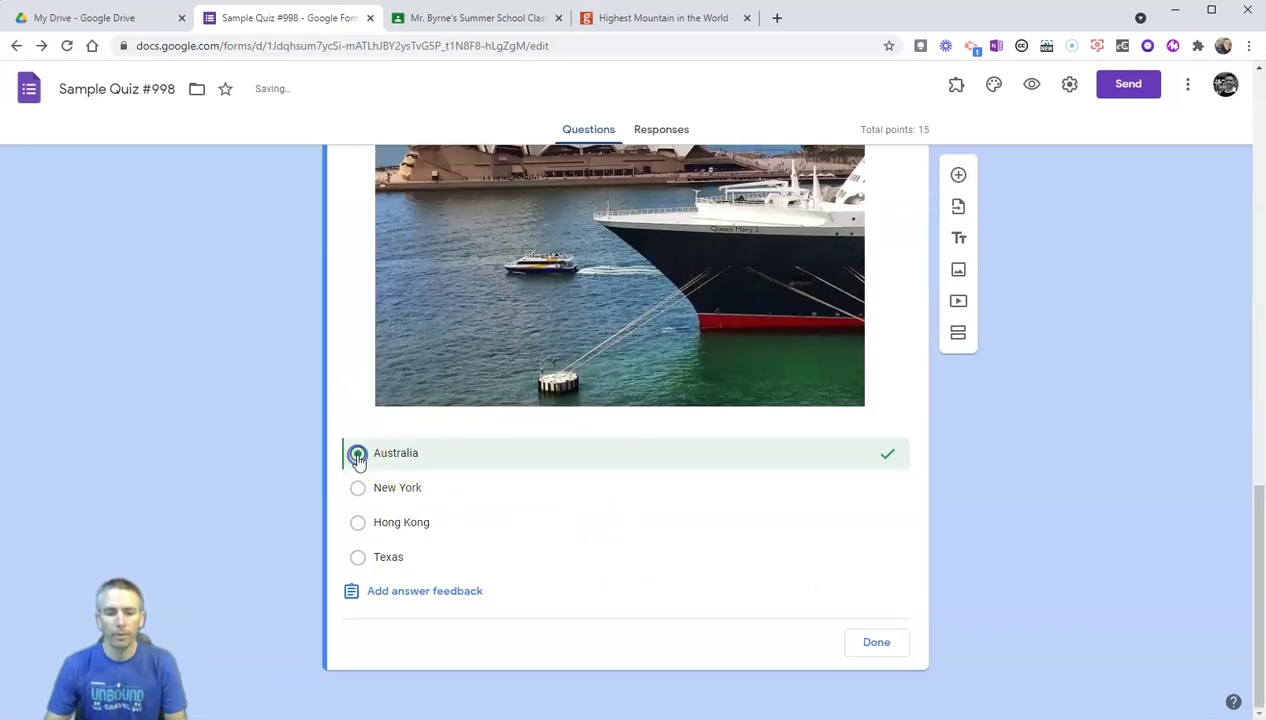
{"action": "left_click", "coordinate": [876, 642]}
{"action": "scroll", "coordinate": [602, 644], "scroll_direction": "up", "scroll_amount": 2}
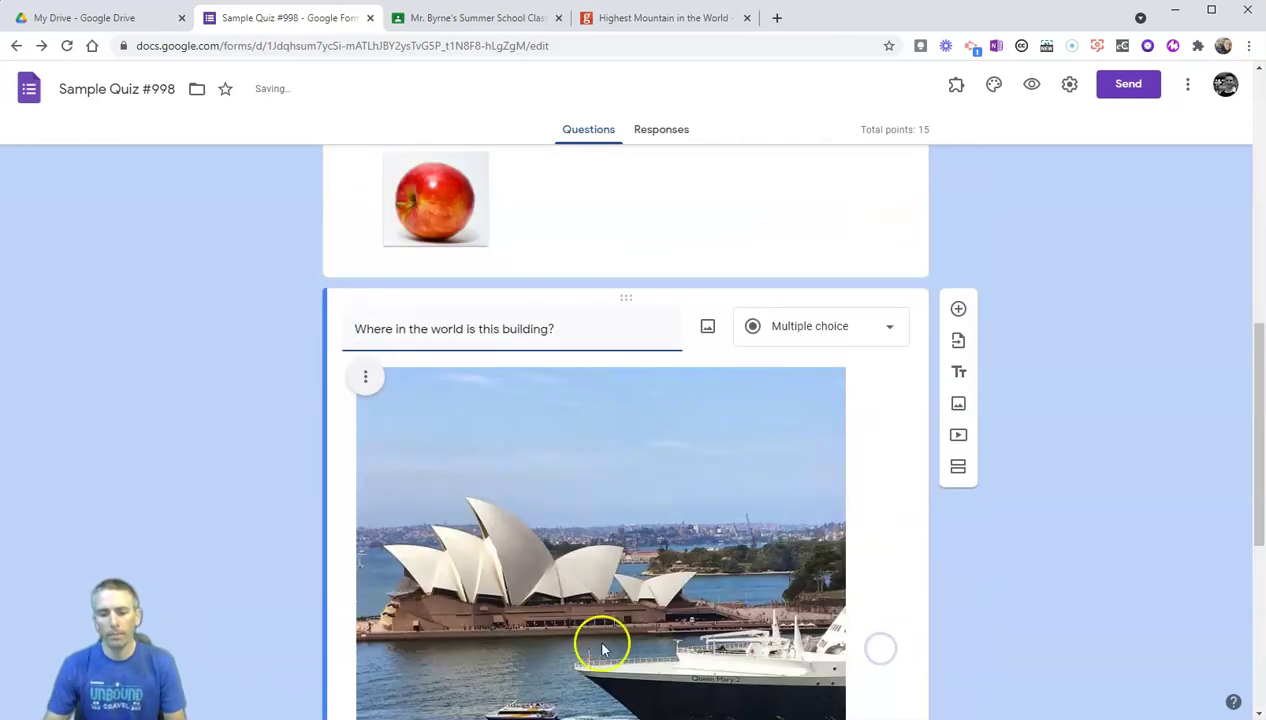
{"action": "scroll", "coordinate": [913, 593], "scroll_direction": "down", "scroll_amount": 3}
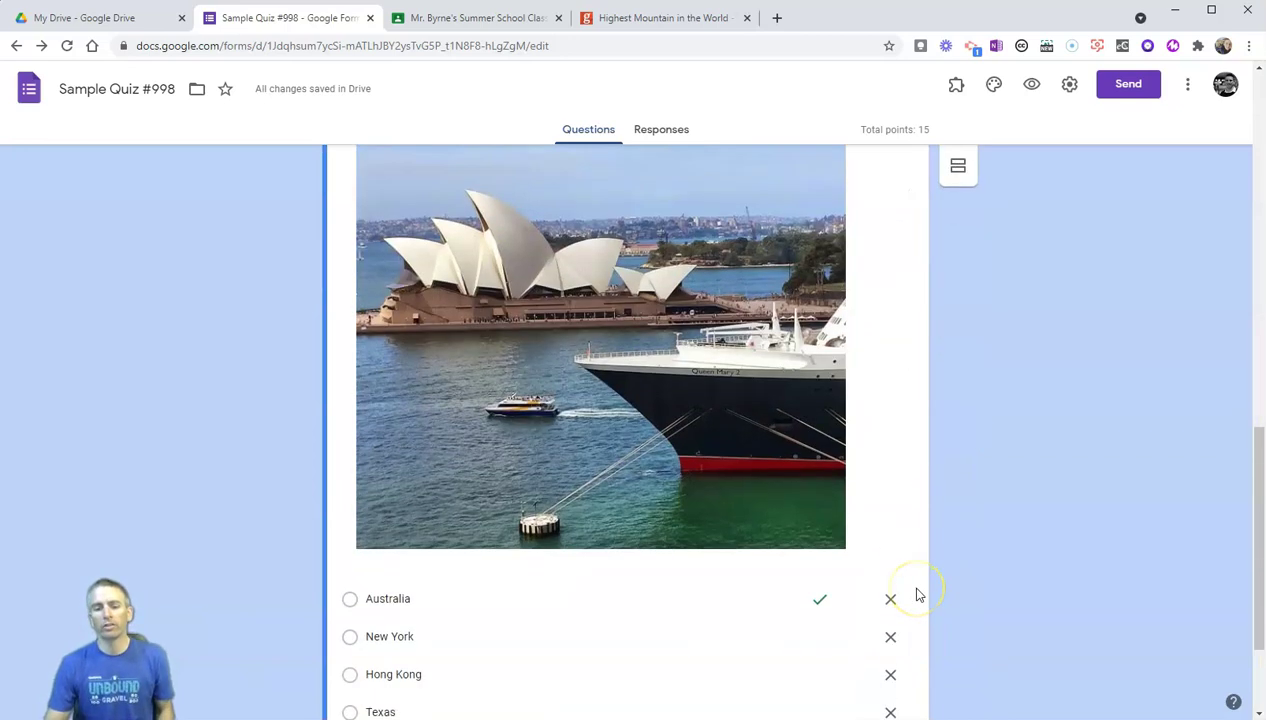
{"action": "scroll", "coordinate": [950, 610], "scroll_direction": "down", "scroll_amount": 2}
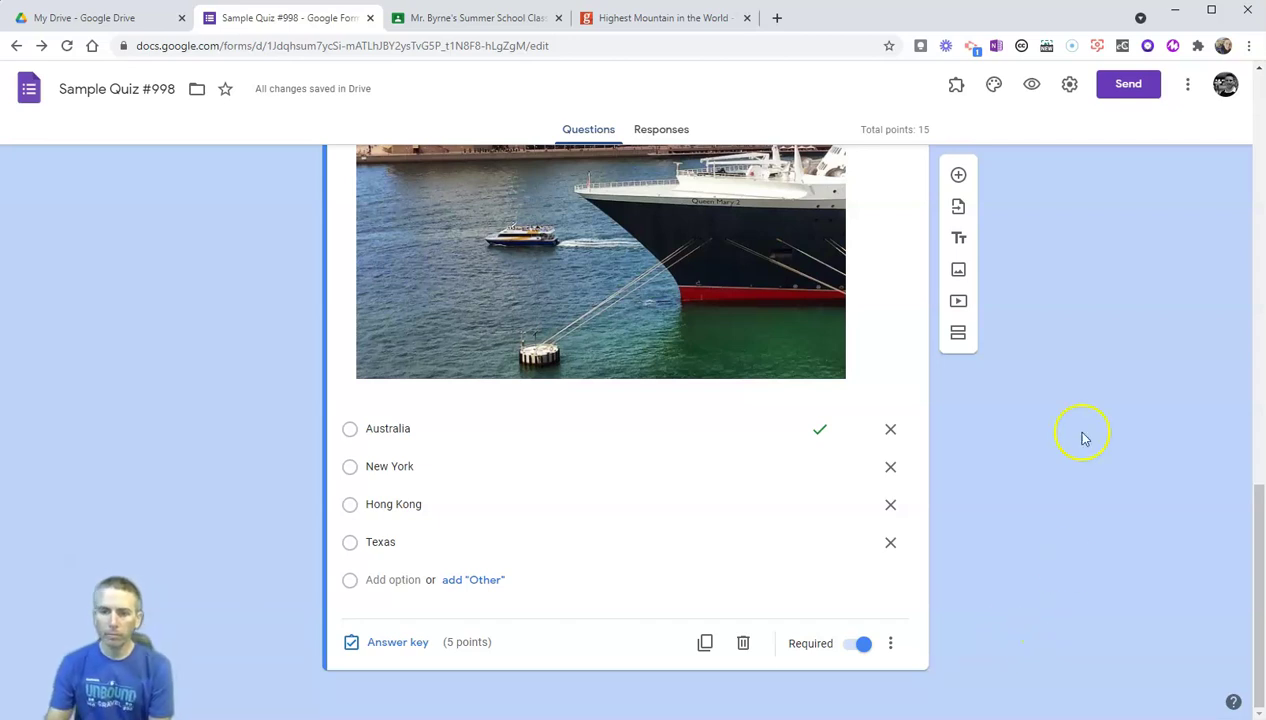
Add a fourth question and make it a Short answer type
{"action": "left_click", "coordinate": [959, 177]}
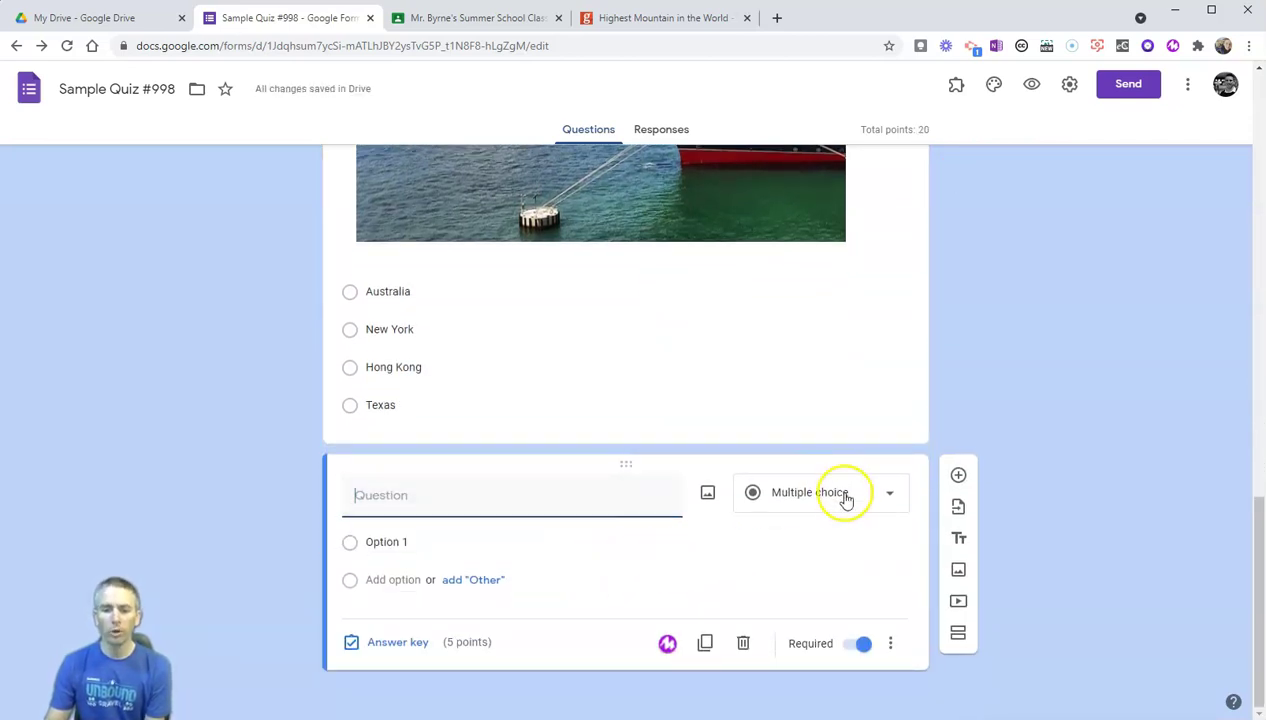
{"action": "left_click", "coordinate": [843, 496]}
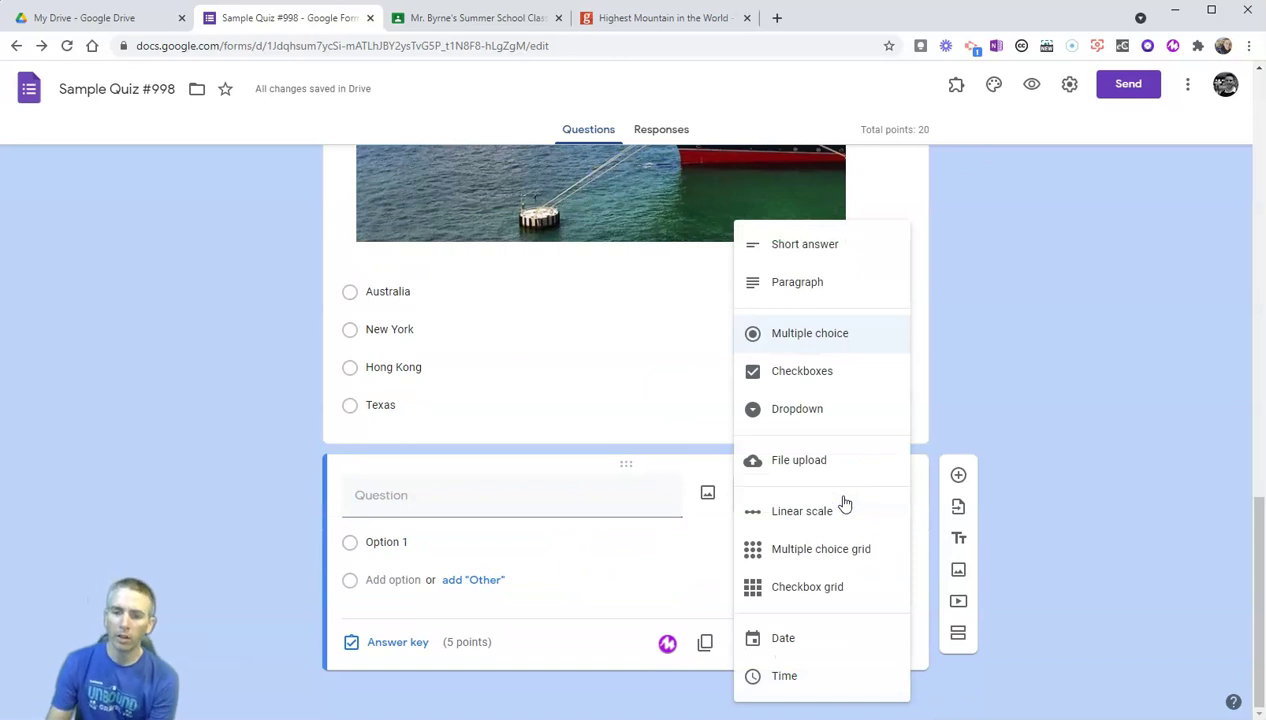
{"action": "left_click", "coordinate": [803, 241]}
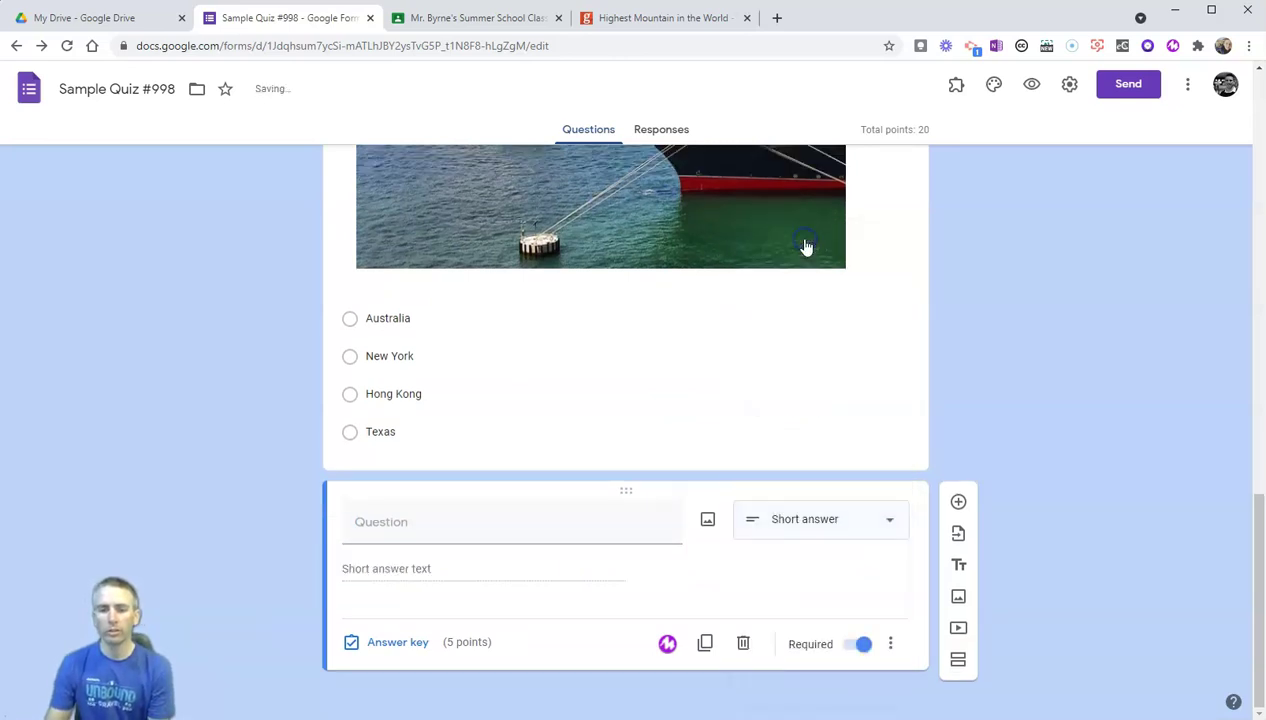
Enter 'What is the tallest mountain in the world?' and accept the suggested answer Mount Everest
{"action": "left_click", "coordinate": [450, 528]}
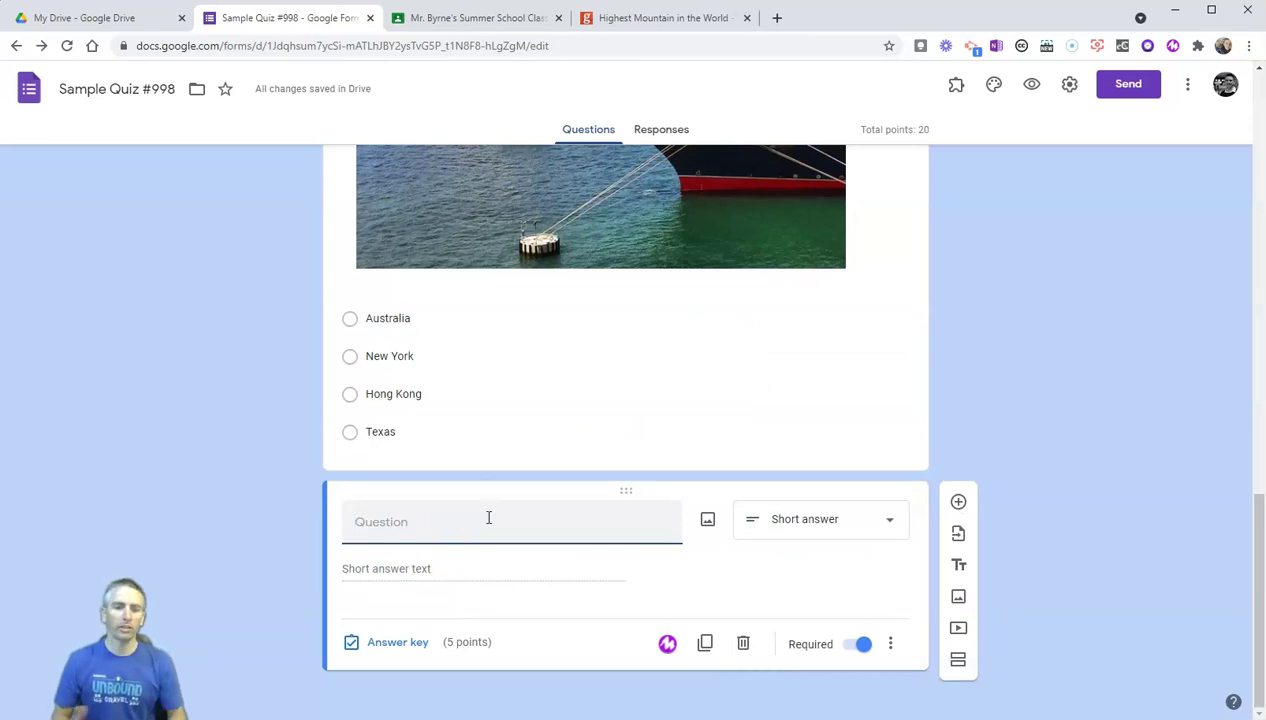
{"action": "type", "text": "What "}
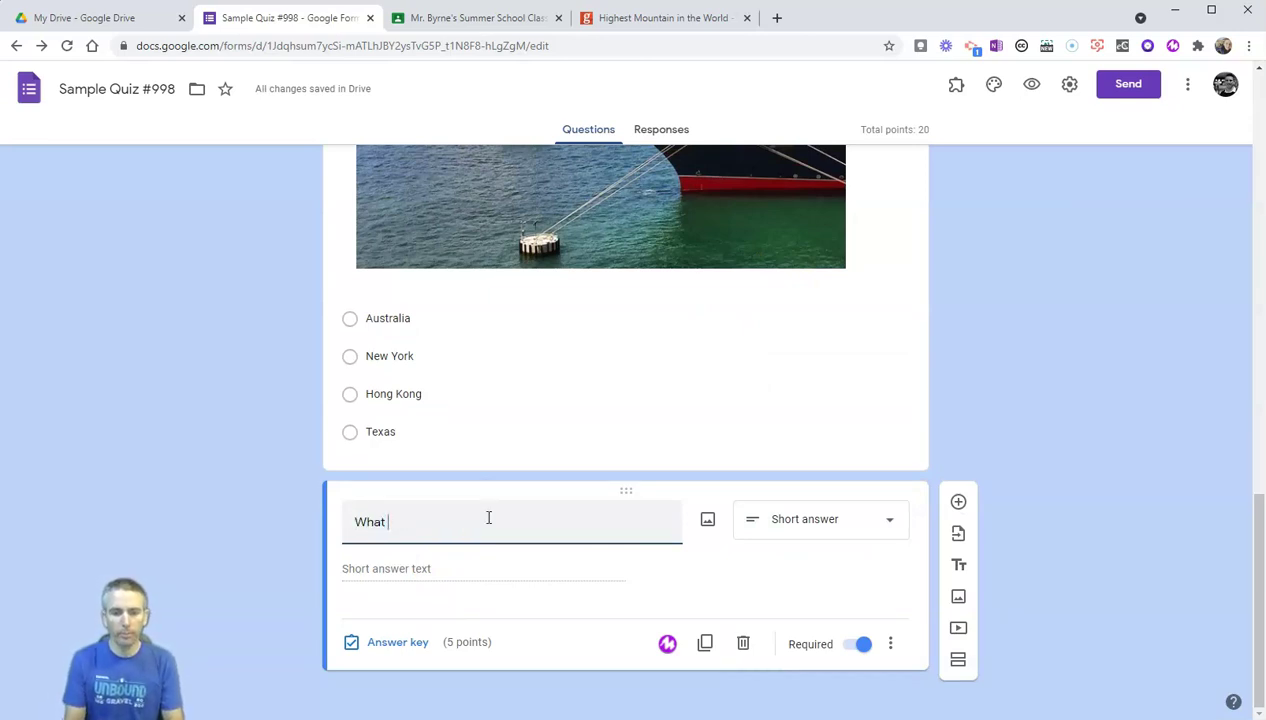
{"action": "type", "text": "is the tallest "}
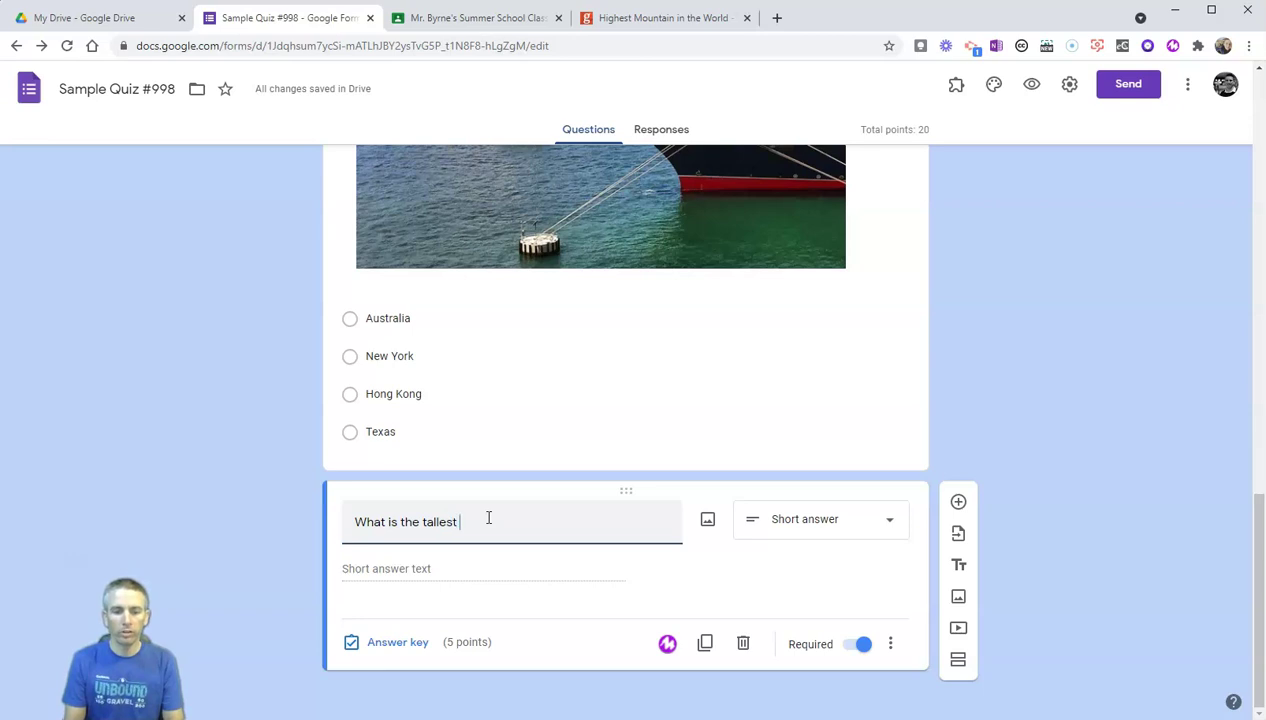
{"action": "type", "text": "mountain in "}
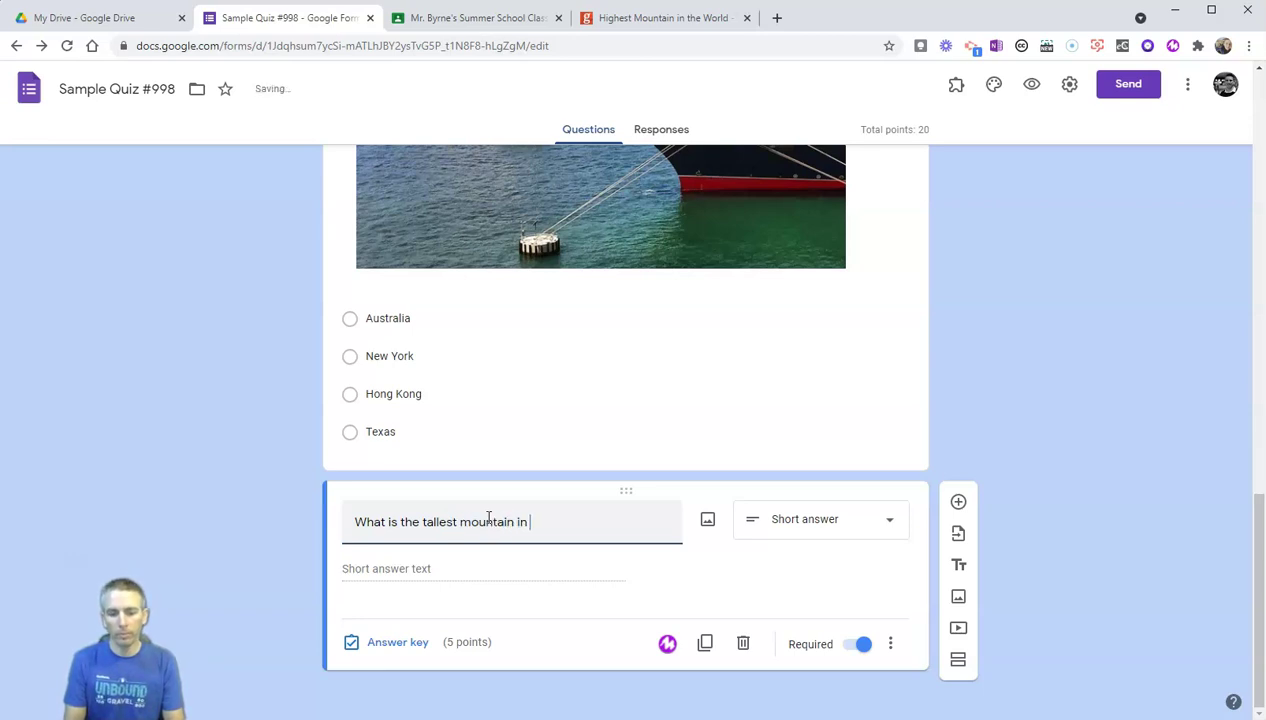
{"action": "type", "text": "the world"}
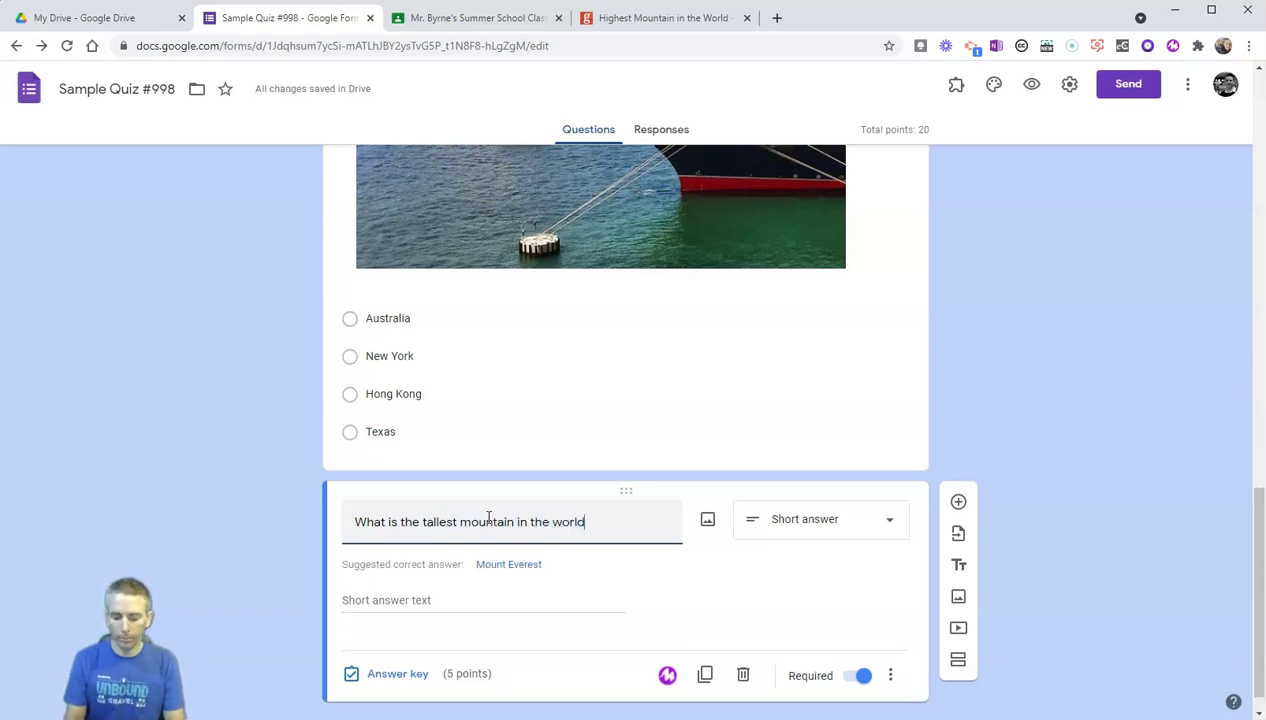
{"action": "type", "text": "?"}
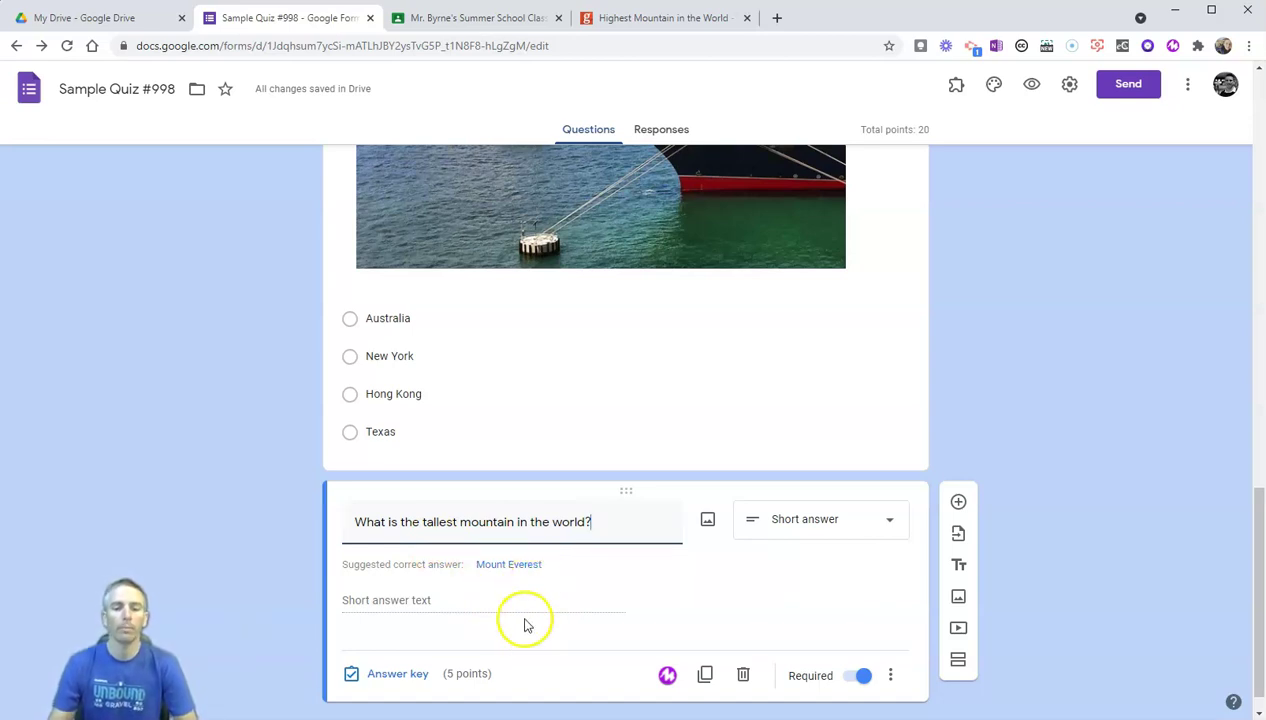
{"action": "scroll", "coordinate": [616, 592], "scroll_direction": "down", "scroll_amount": 1}
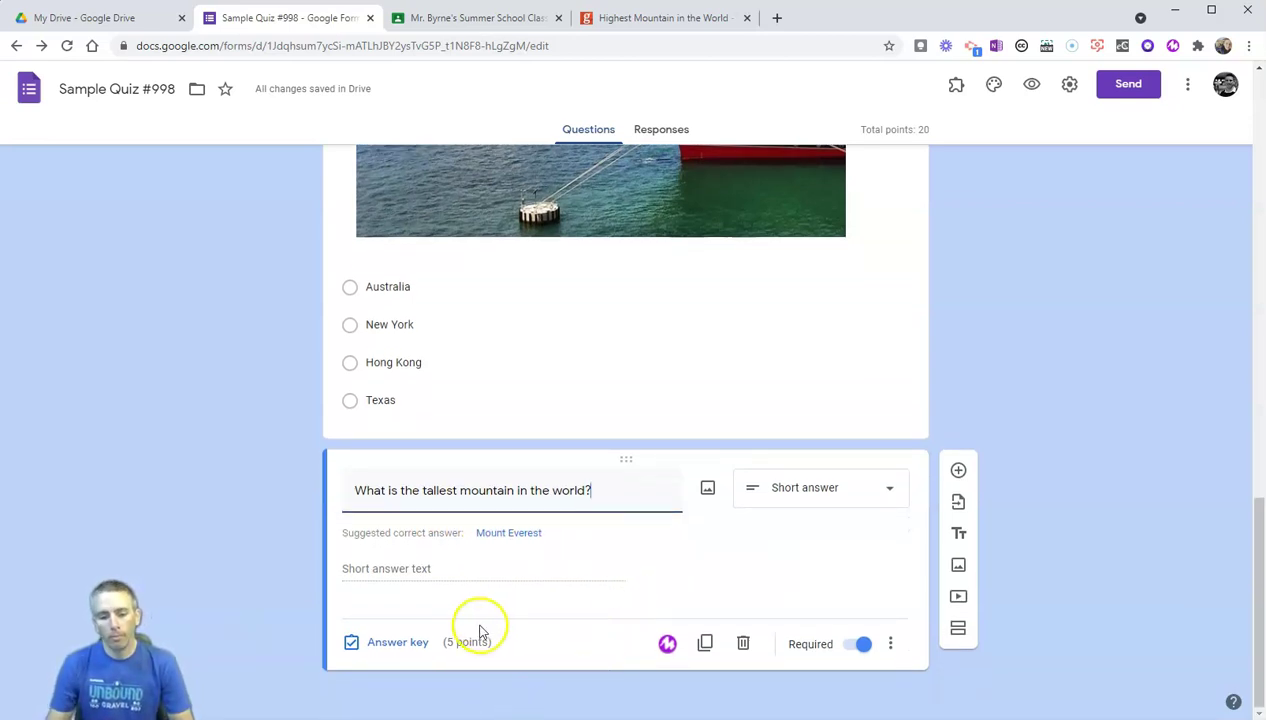
{"action": "left_click", "coordinate": [510, 537]}
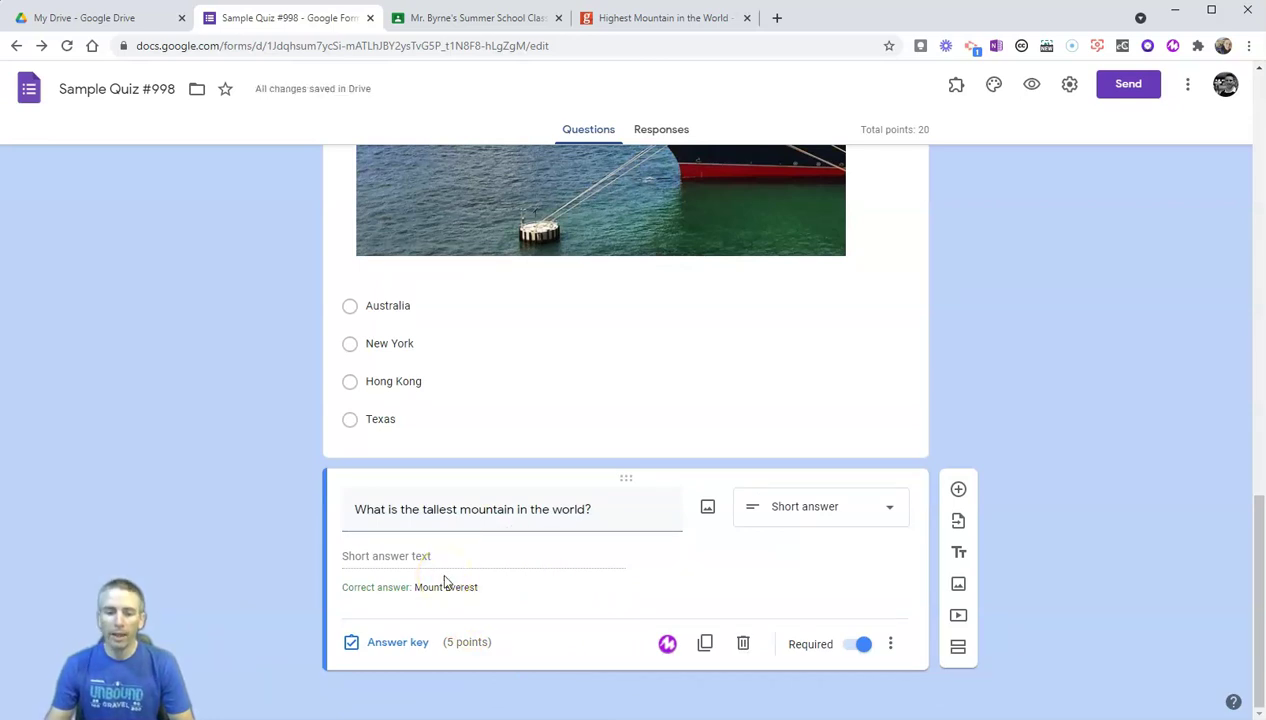
{"action": "left_click", "coordinate": [398, 642]}
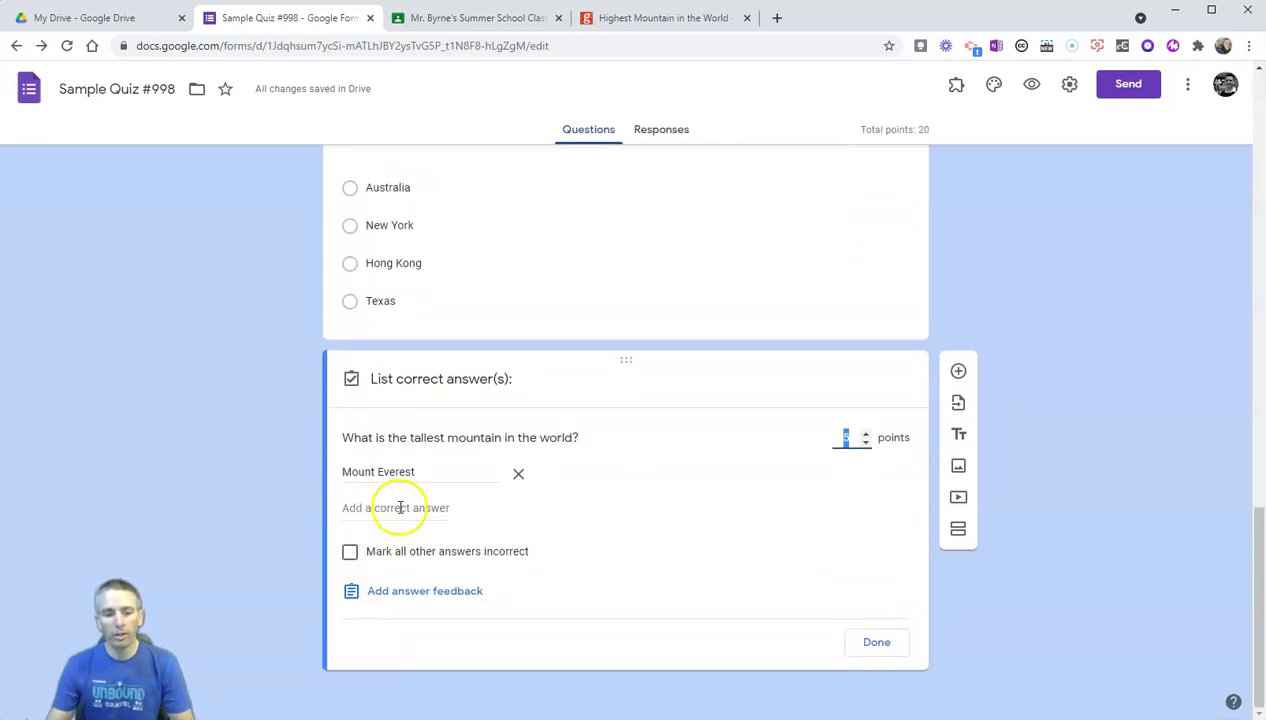
Add Everest and Mt. Everest as accepted answers and mark all other answers incorrect
{"action": "left_click", "coordinate": [400, 508]}
{"action": "type", "text": "Eve"}
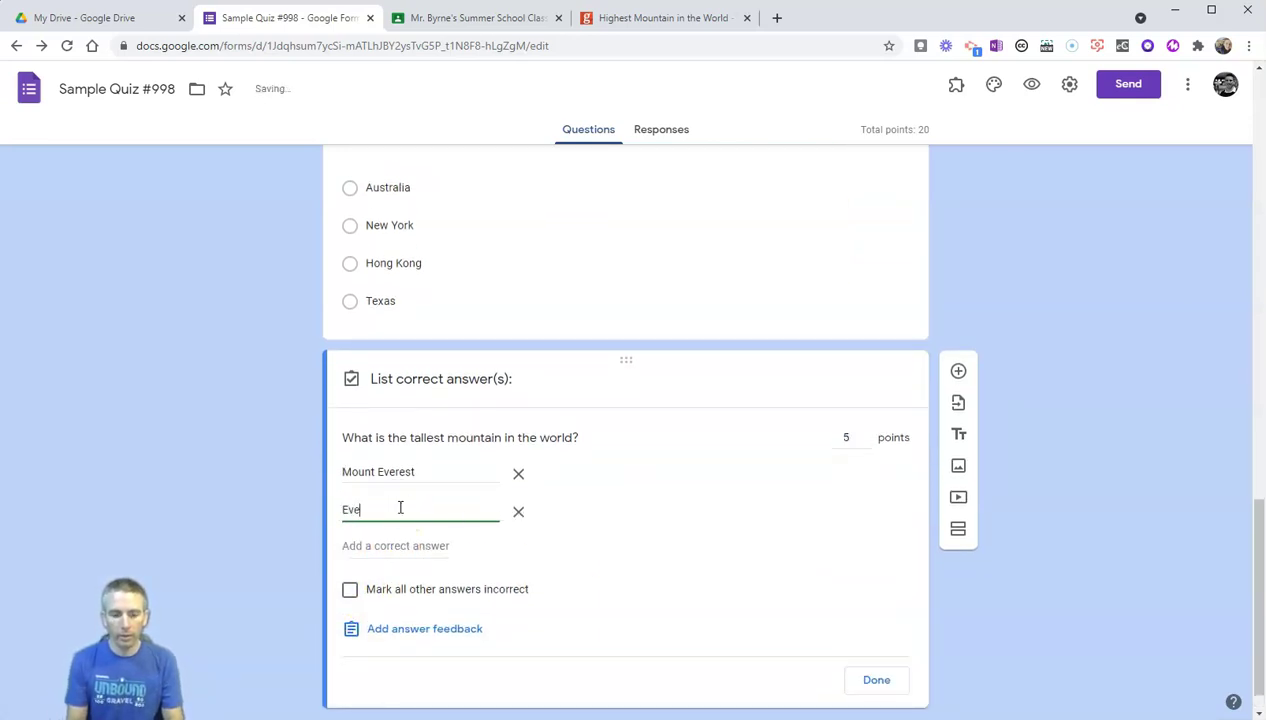
{"action": "type", "text": "rest"}
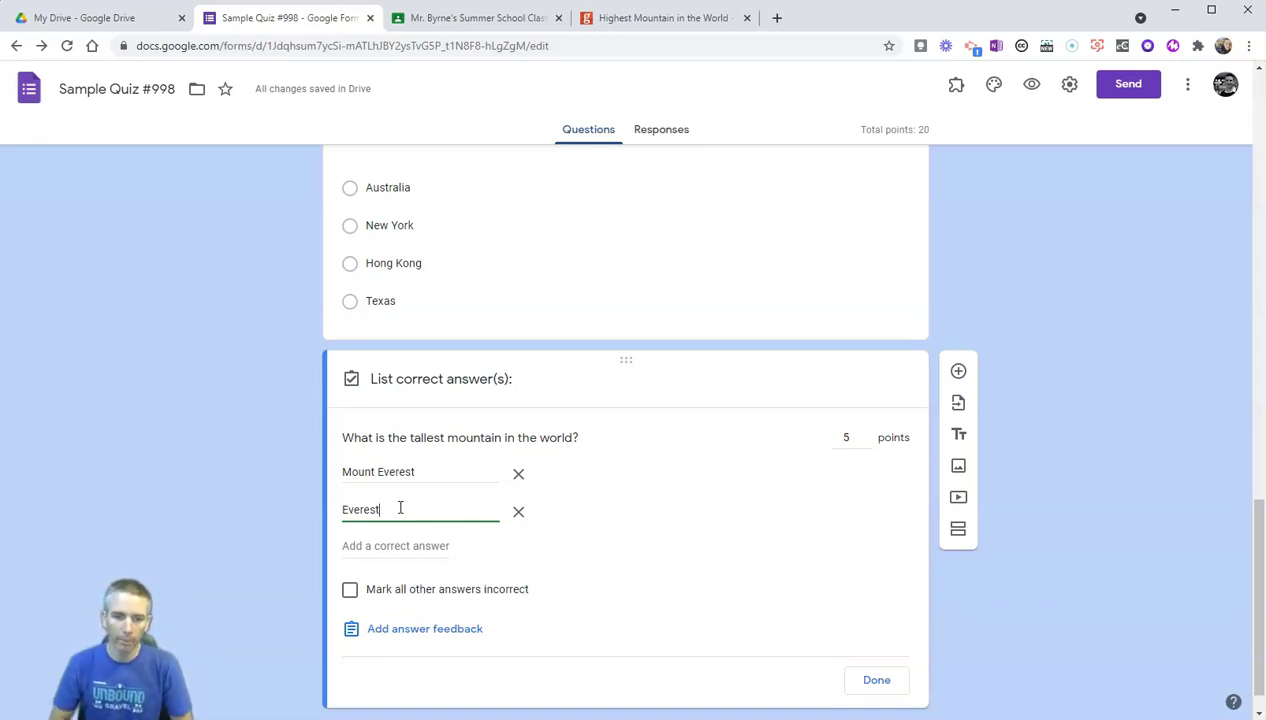
{"action": "left_click", "coordinate": [393, 544]}
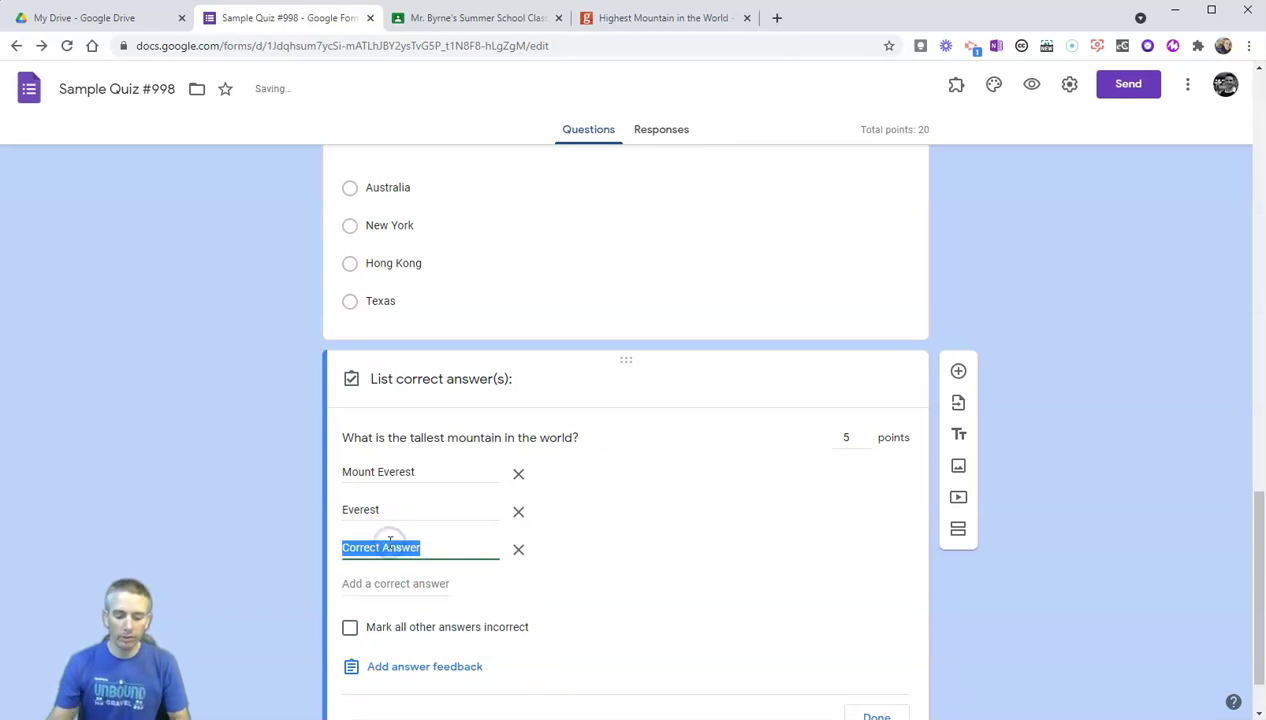
{"action": "type", "text": "Mt. Everest"}
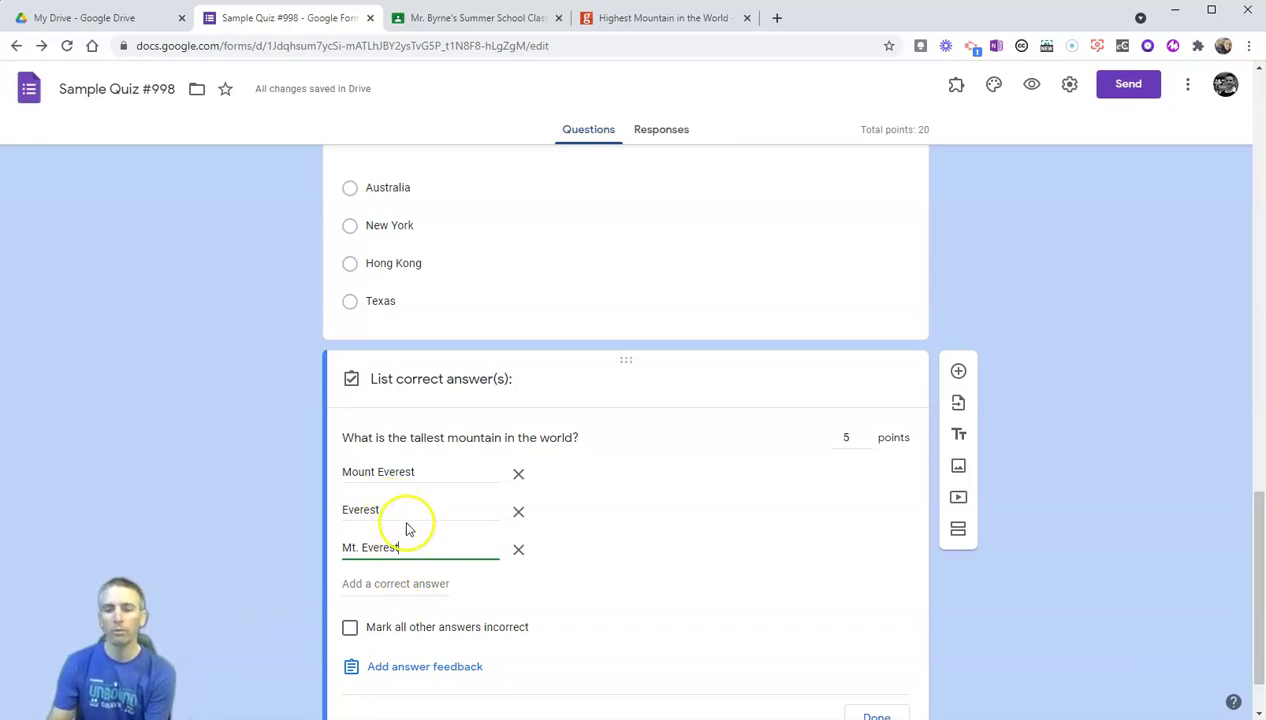
{"action": "scroll", "coordinate": [430, 525], "scroll_direction": "down", "scroll_amount": 1}
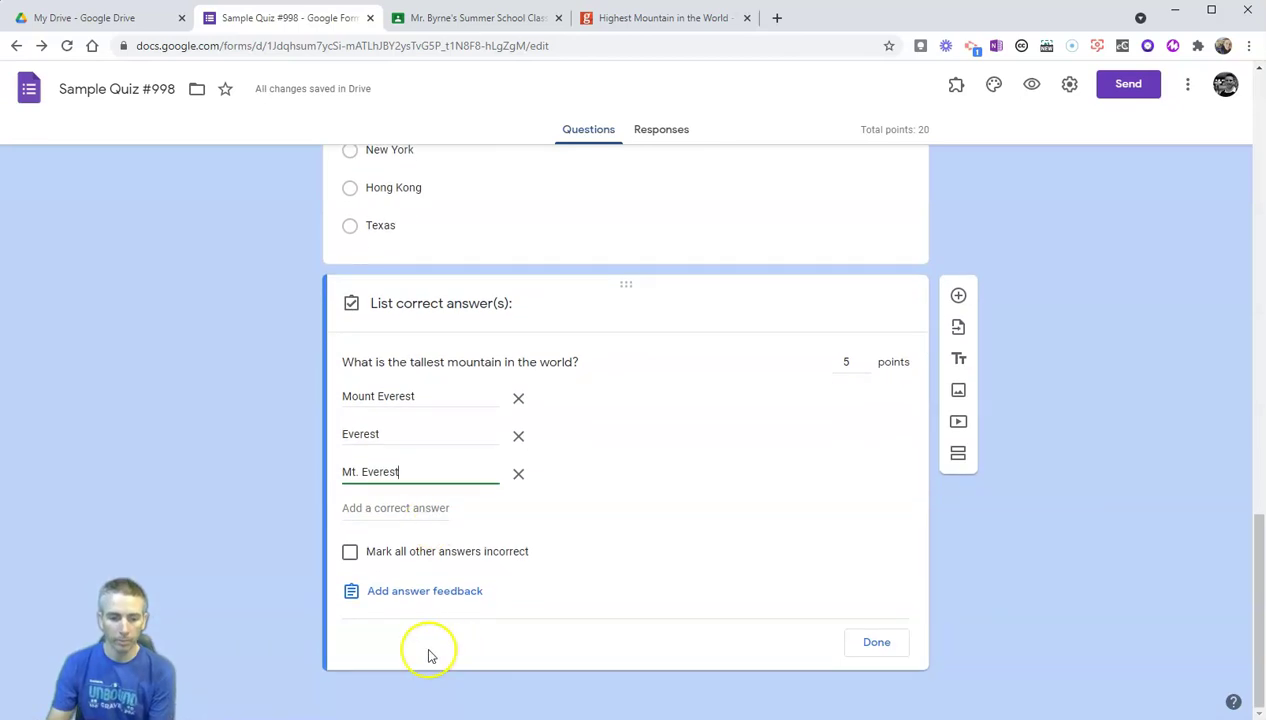
{"action": "left_click", "coordinate": [350, 555]}
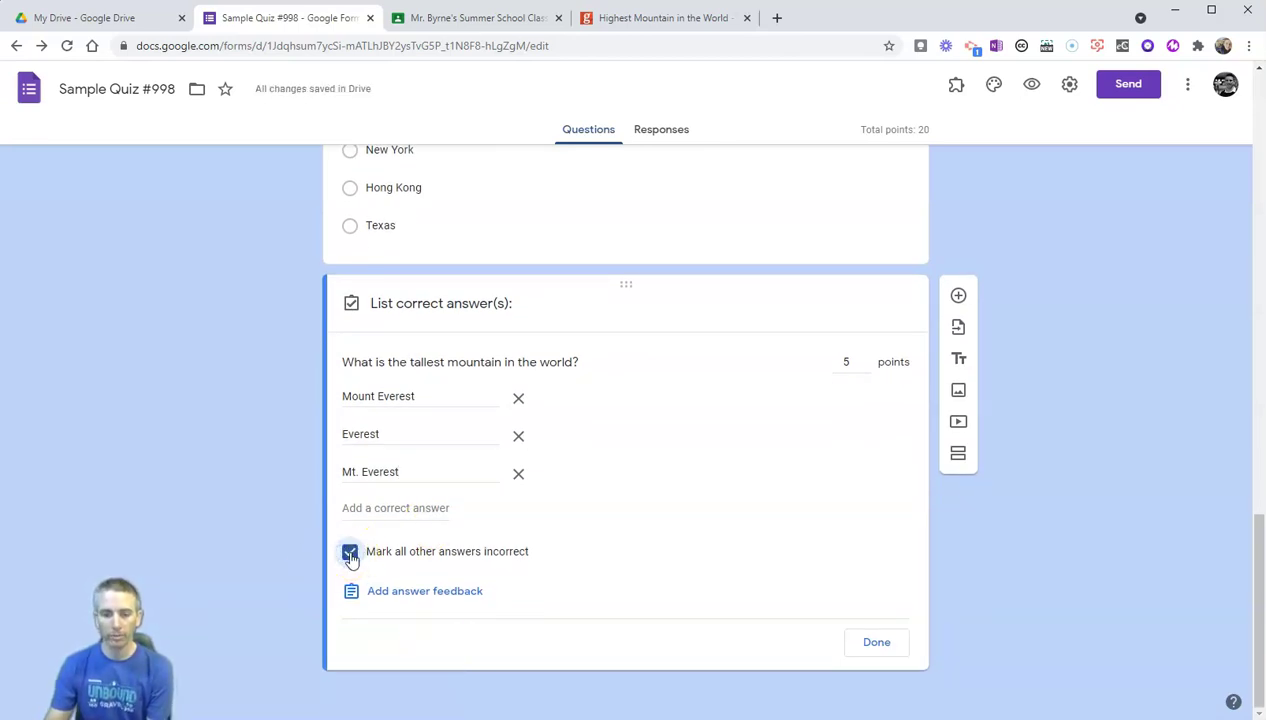
{"action": "left_click", "coordinate": [876, 643]}
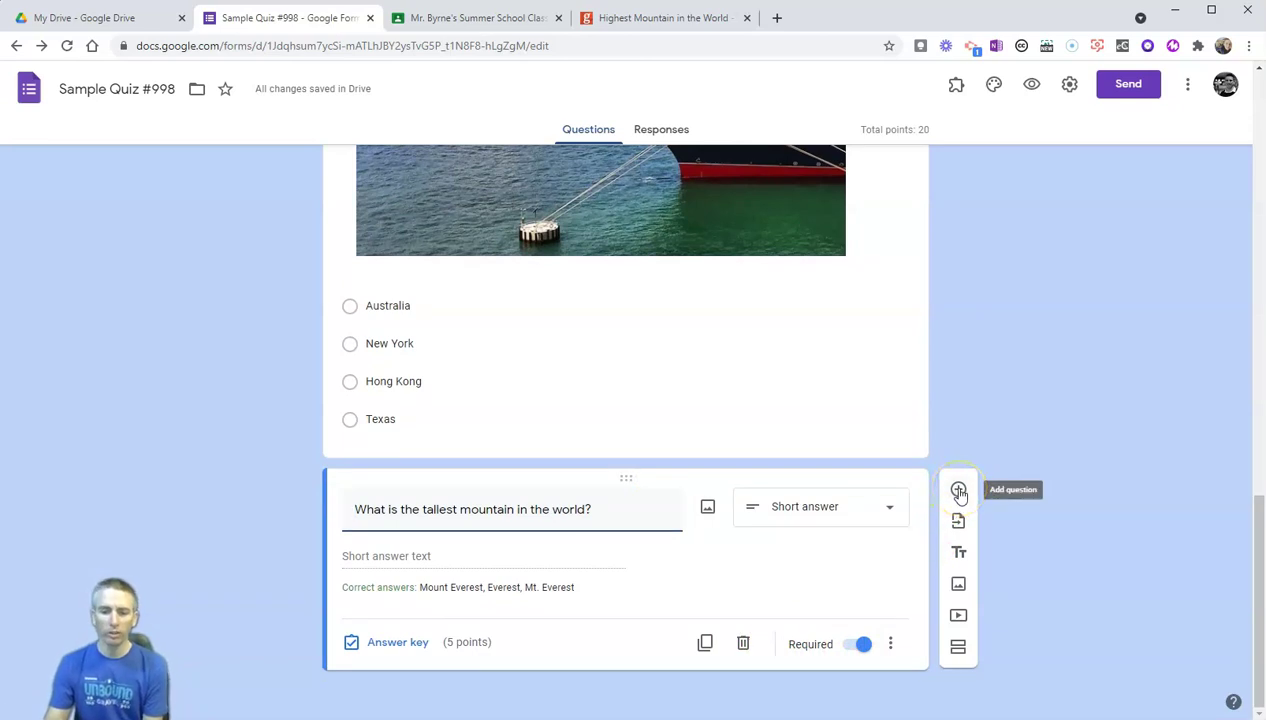
Add a Paragraph question 'Please explain why the United States hasn't adopted the metric system' worth 5 points
{"action": "left_click", "coordinate": [958, 491]}
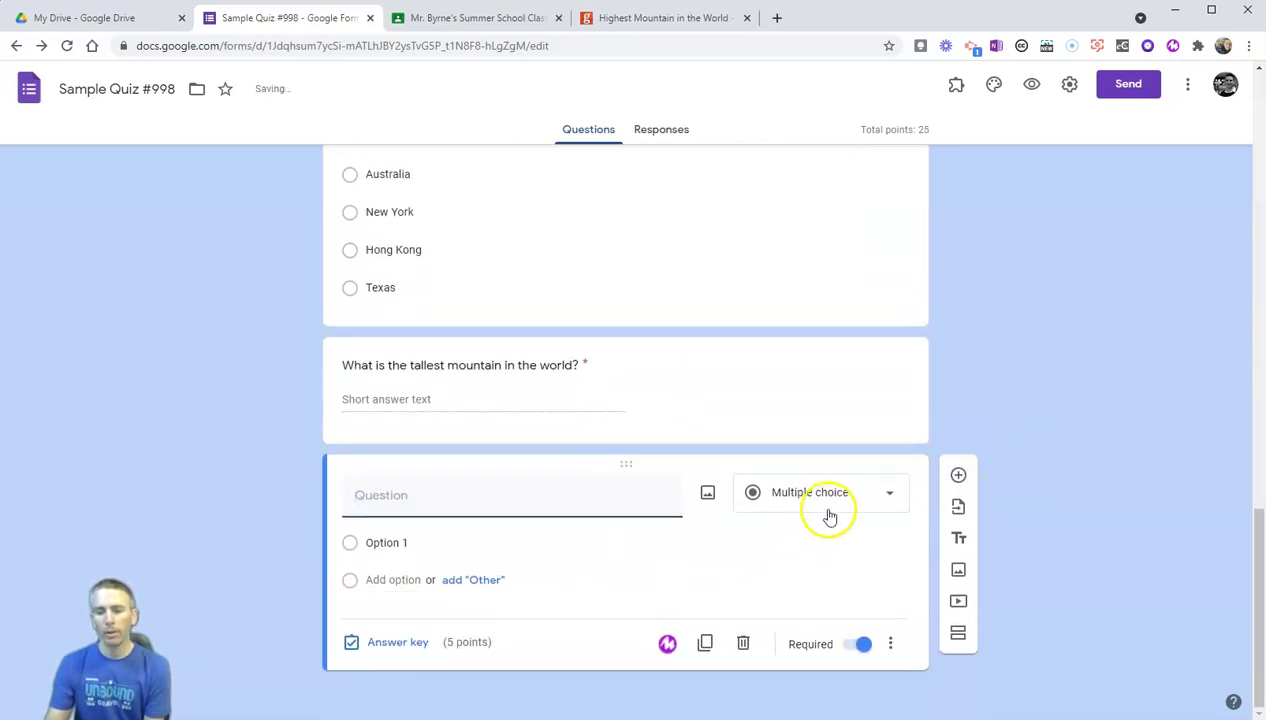
{"action": "left_click", "coordinate": [830, 516]}
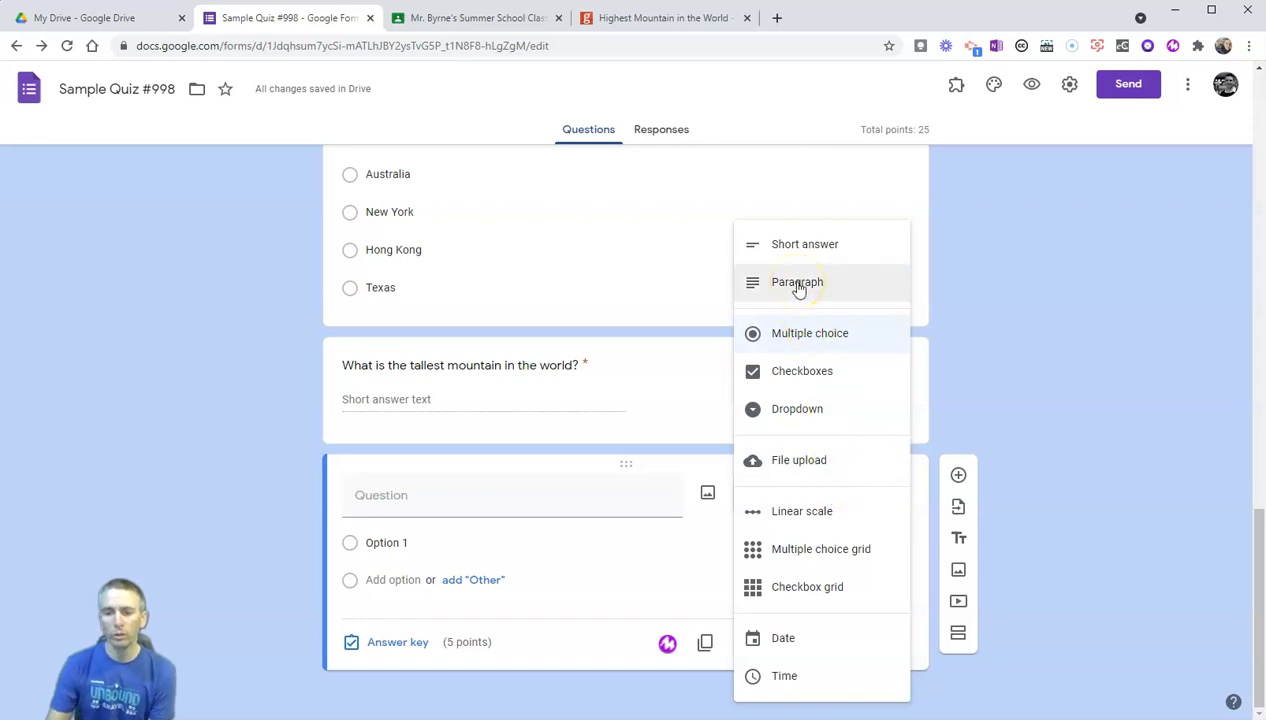
{"action": "left_click", "coordinate": [797, 284]}
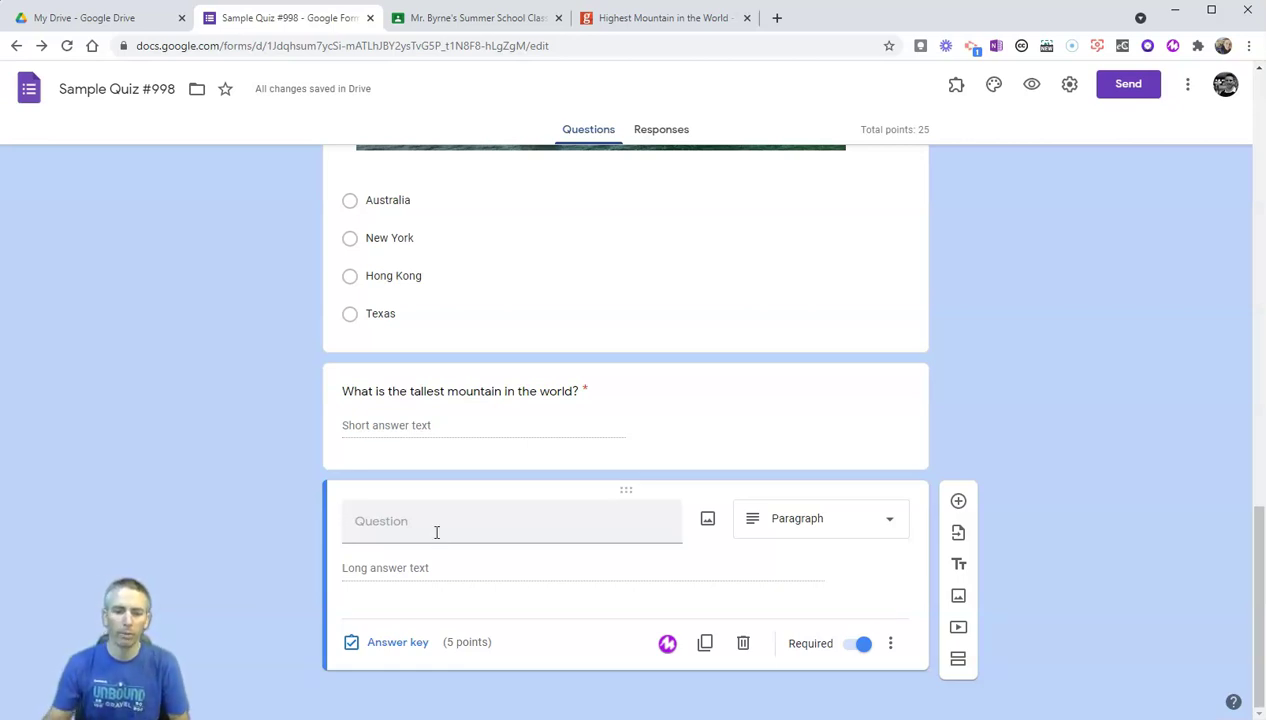
{"action": "left_click", "coordinate": [438, 515]}
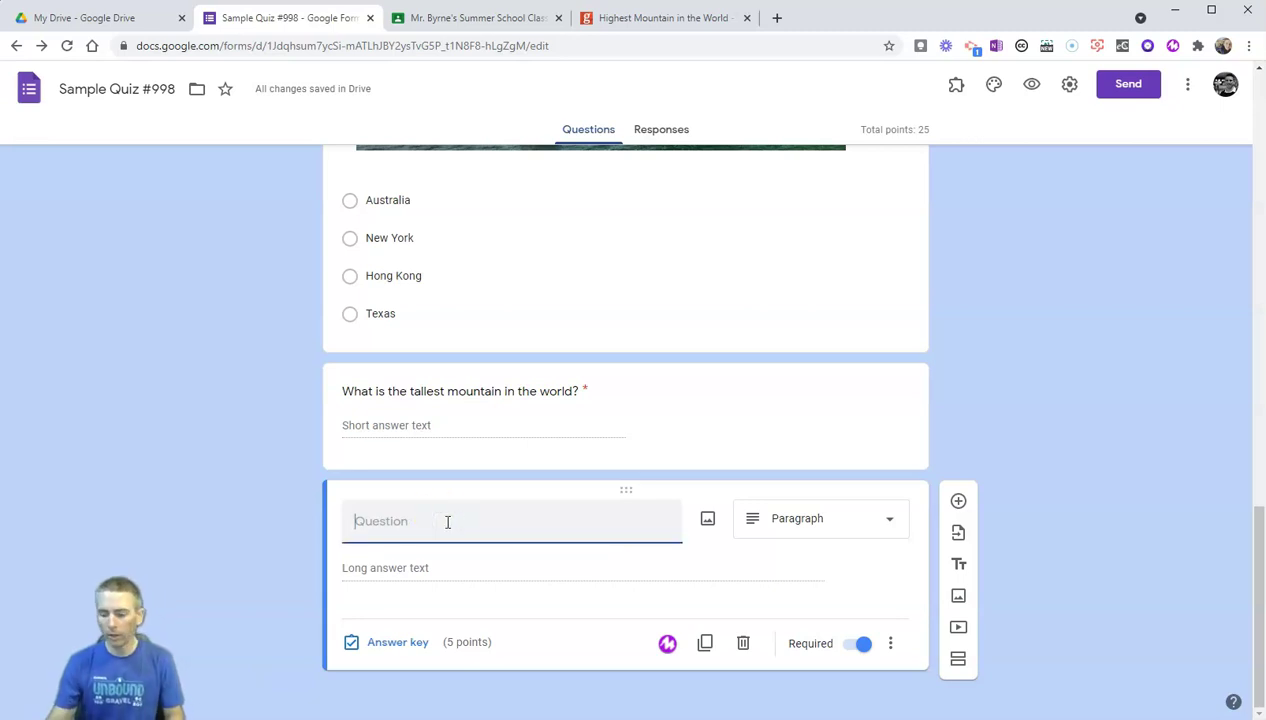
{"action": "type", "text": "P"}
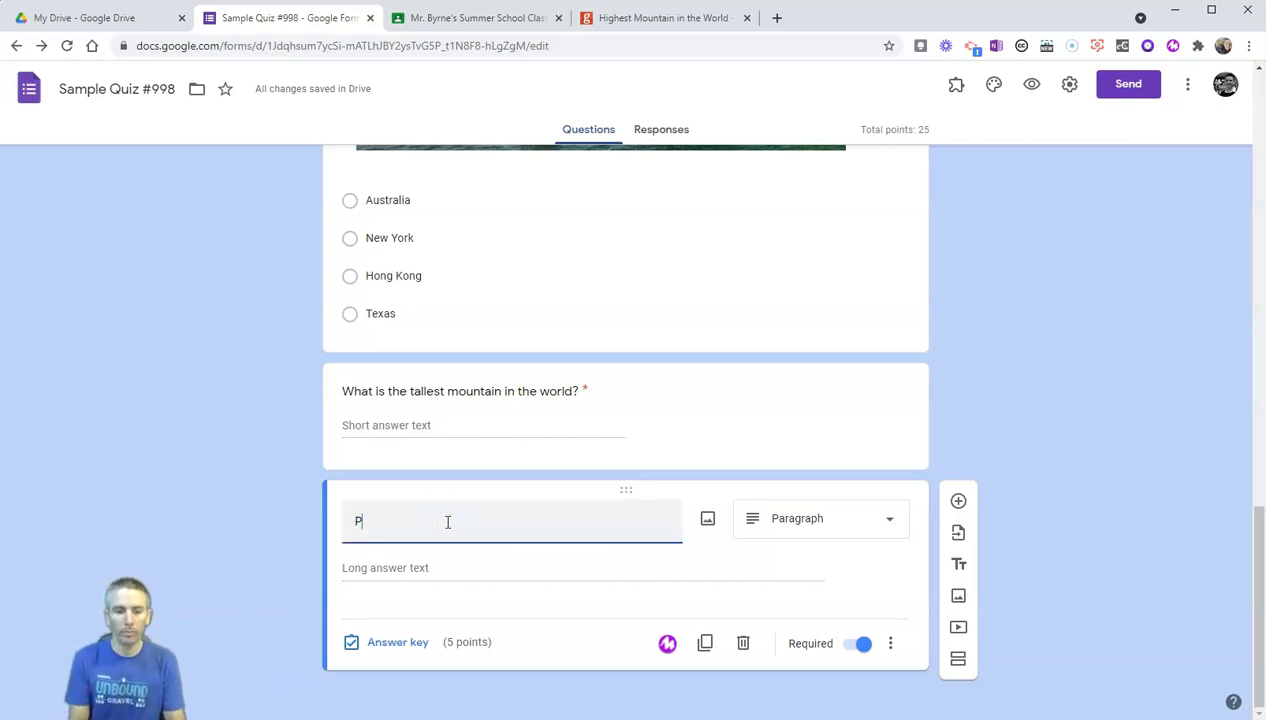
{"action": "type", "text": "lease explain w"}
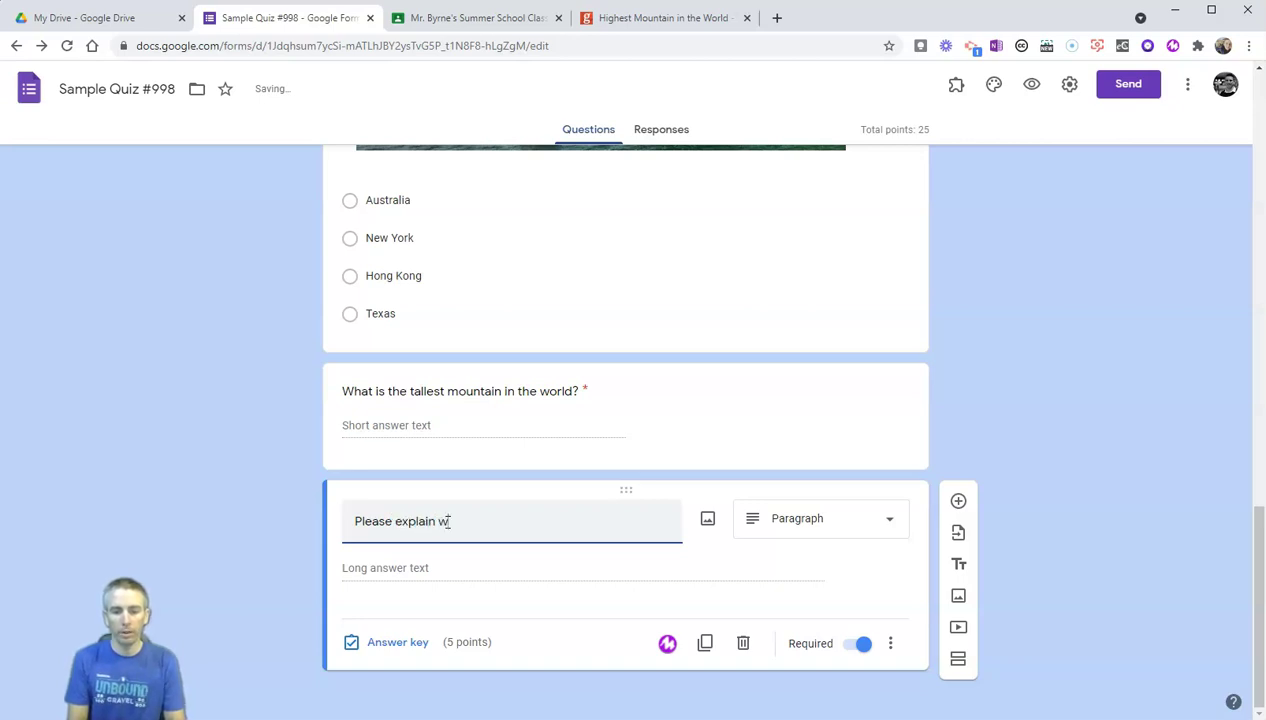
{"action": "type", "text": "hy the"}
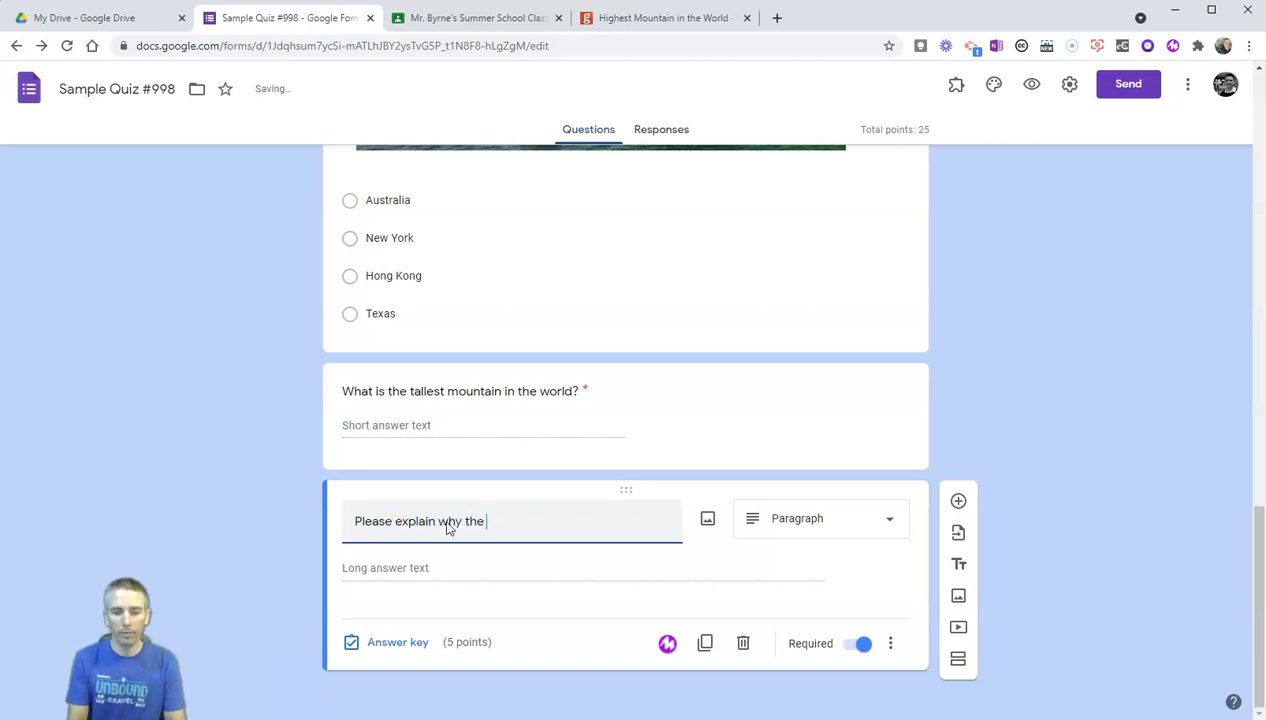
{"action": "type", "text": " United State"}
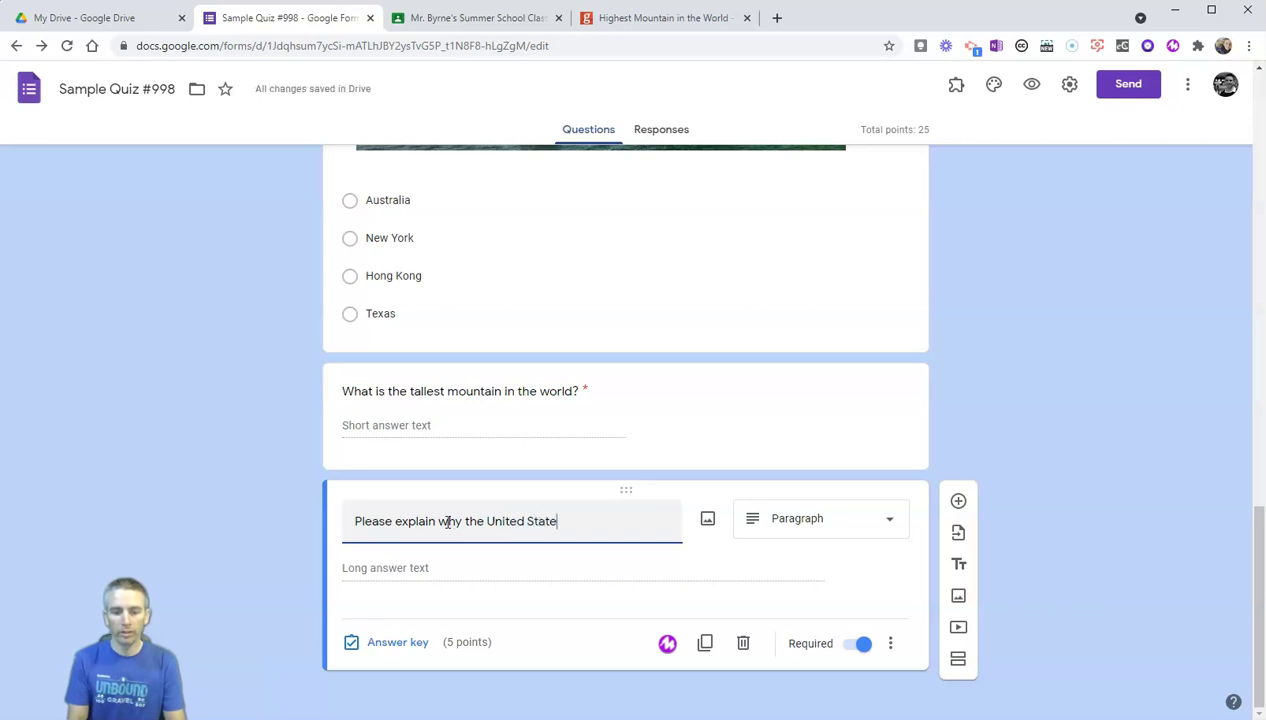
{"action": "type", "text": "s hasn"}
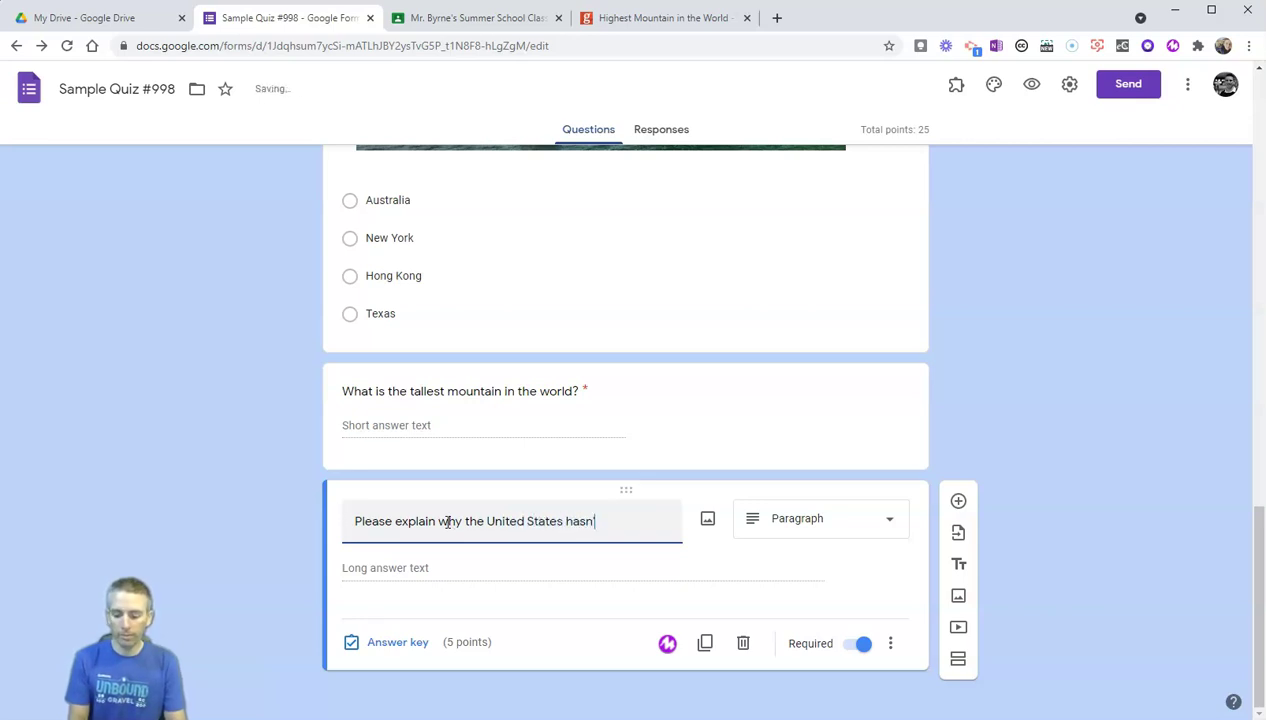
{"action": "type", "text": "'t adopted "}
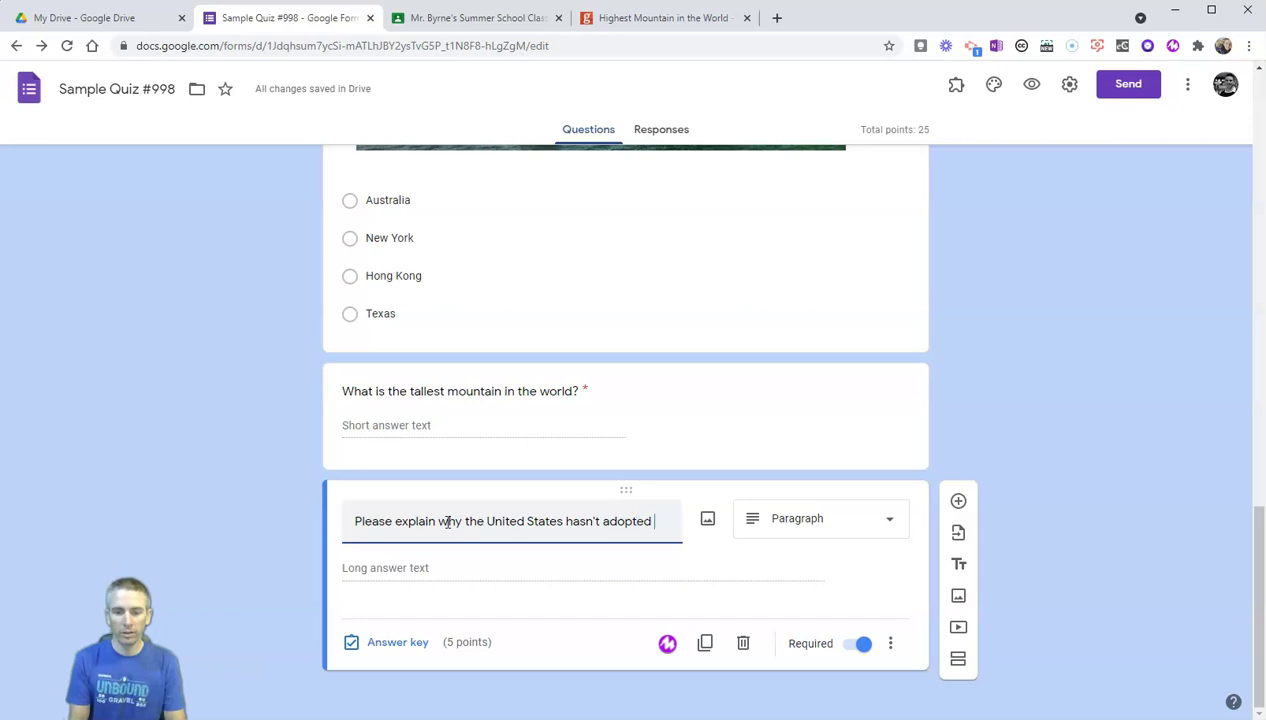
{"action": "type", "text": "the met"}
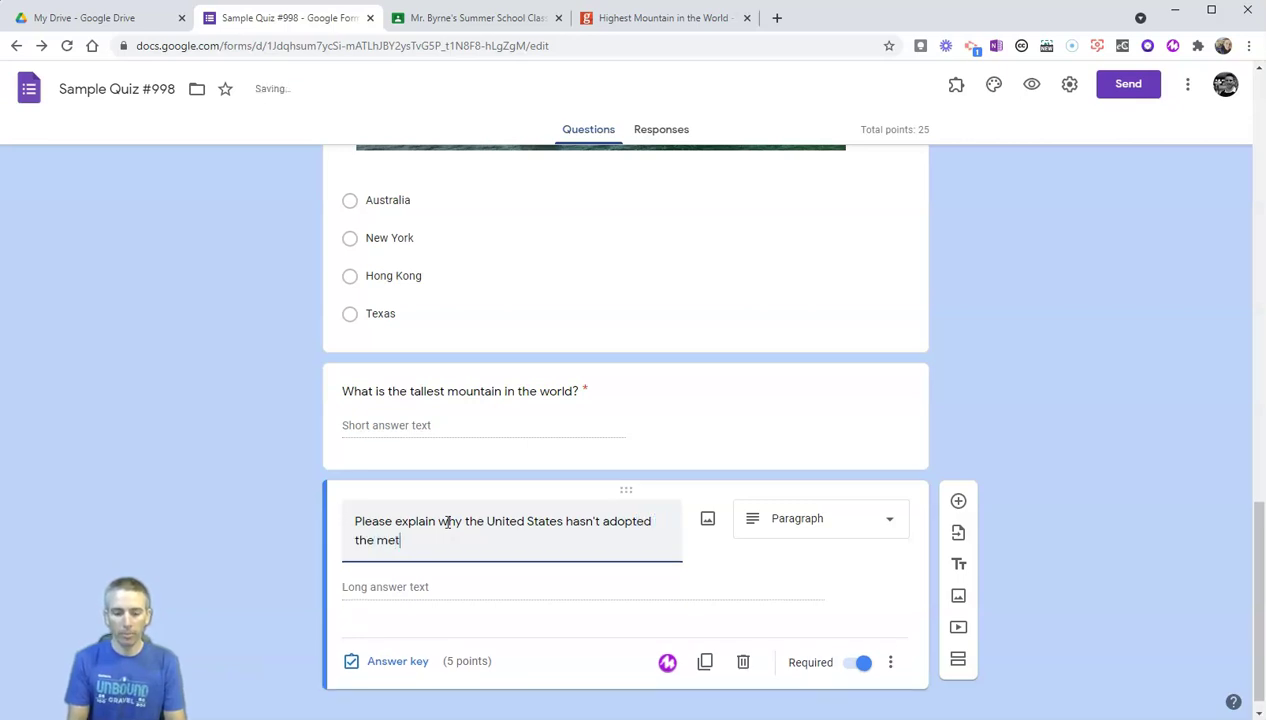
{"action": "type", "text": "ric system."}
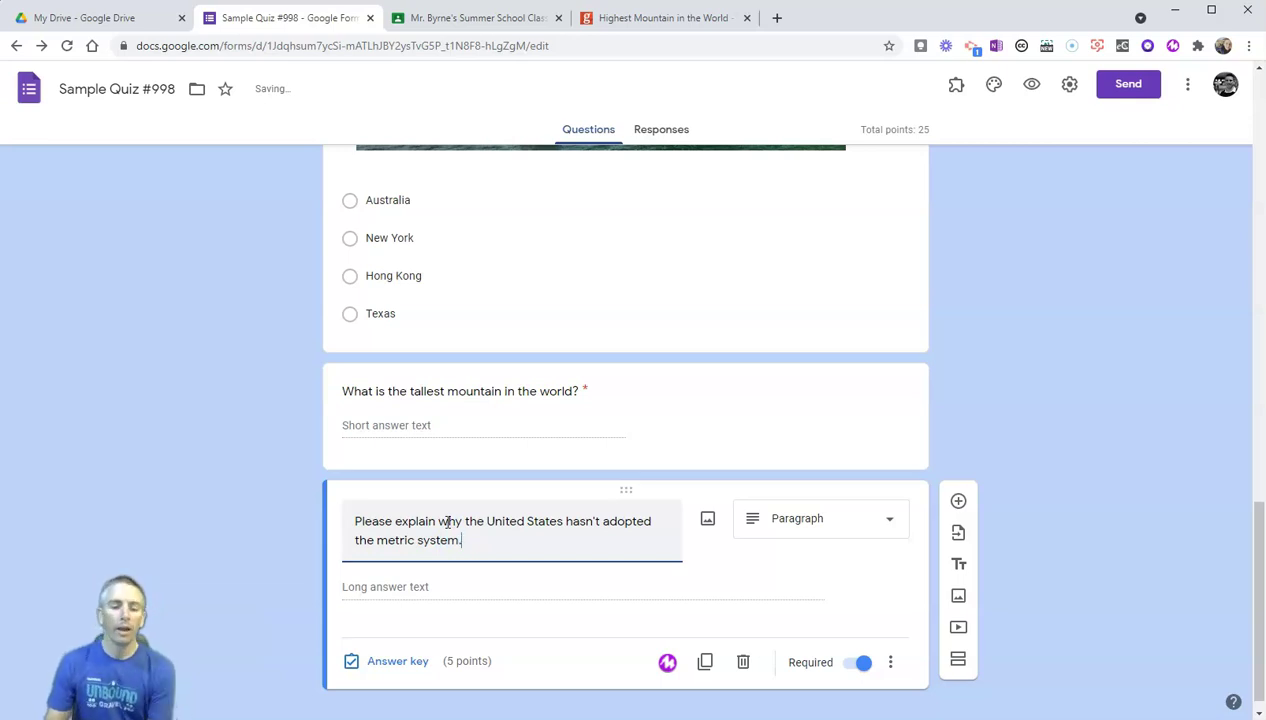
{"action": "left_click", "coordinate": [388, 661]}
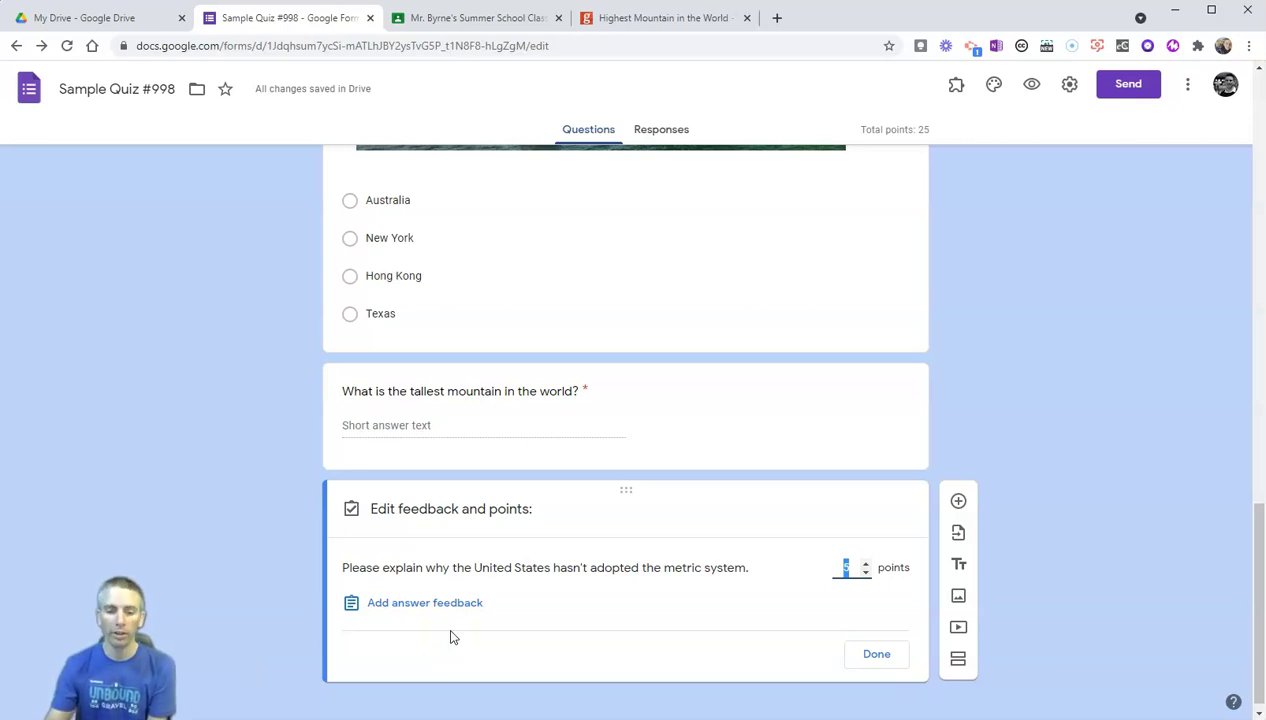
Close the metric-system question's answer key, keeping 5 points, and scroll back to the quiz top
{"action": "left_click", "coordinate": [887, 656]}
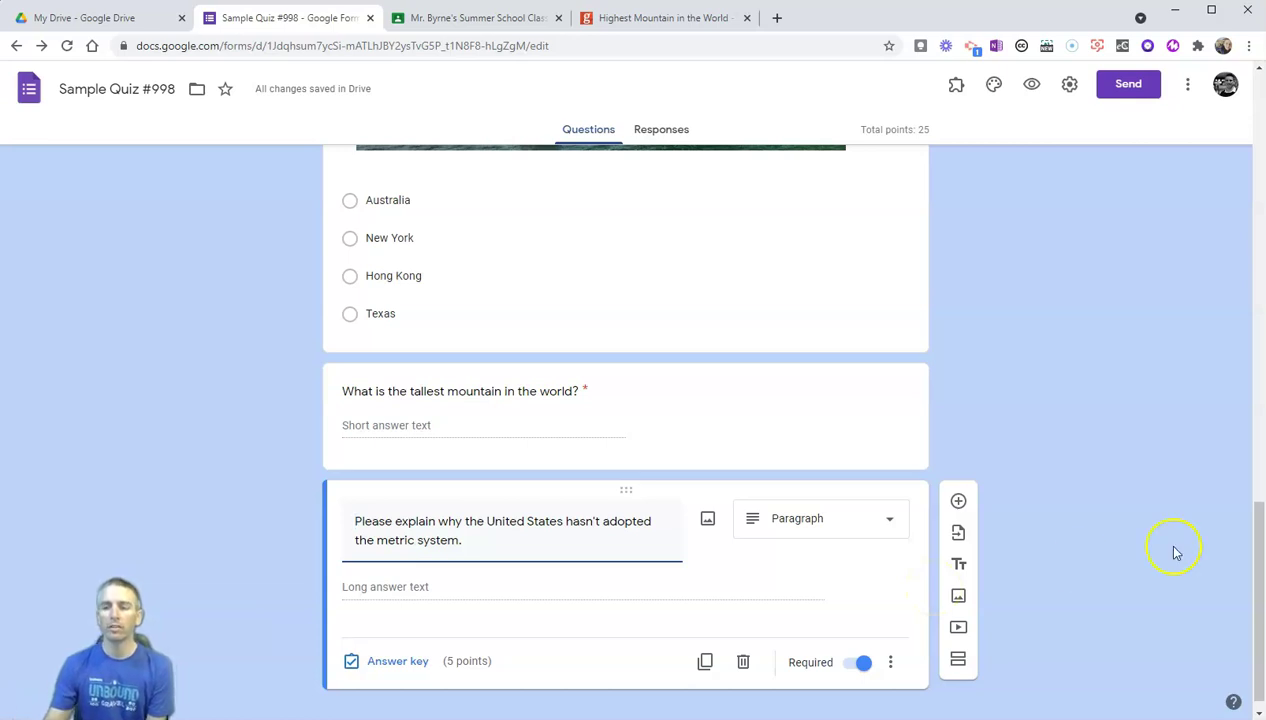
{"action": "scroll", "coordinate": [1185, 540], "scroll_direction": "up", "scroll_amount": 5}
{"action": "scroll", "coordinate": [1185, 542], "scroll_direction": "up", "scroll_amount": 10}
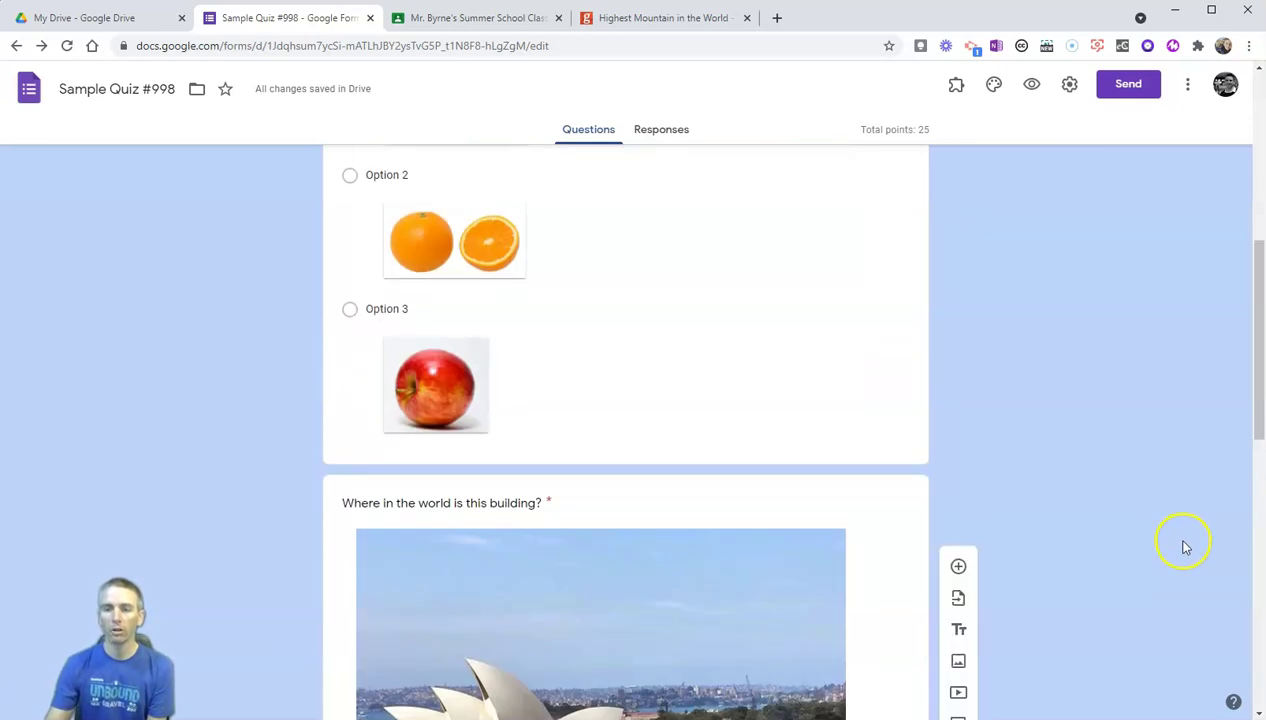
Copy the quiz's shareable respondent link from Send form and switch to the Classroom class
{"action": "left_click", "coordinate": [1130, 95]}
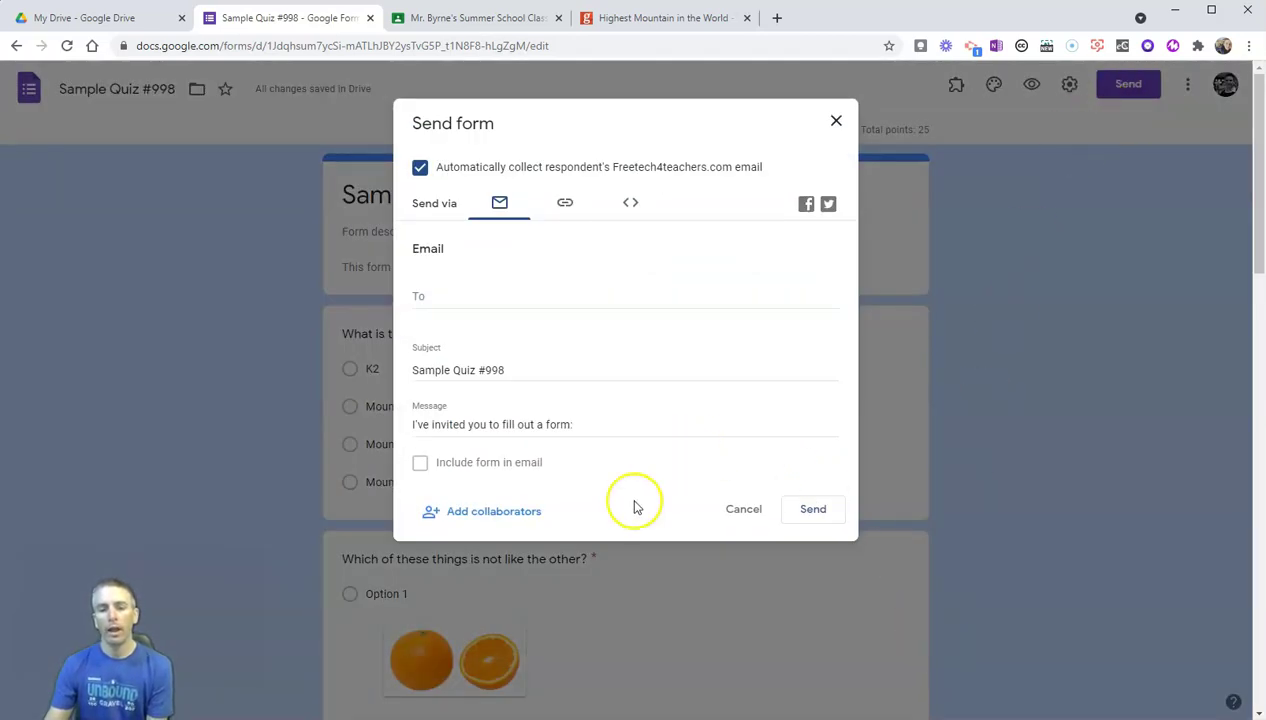
{"action": "left_click", "coordinate": [567, 208]}
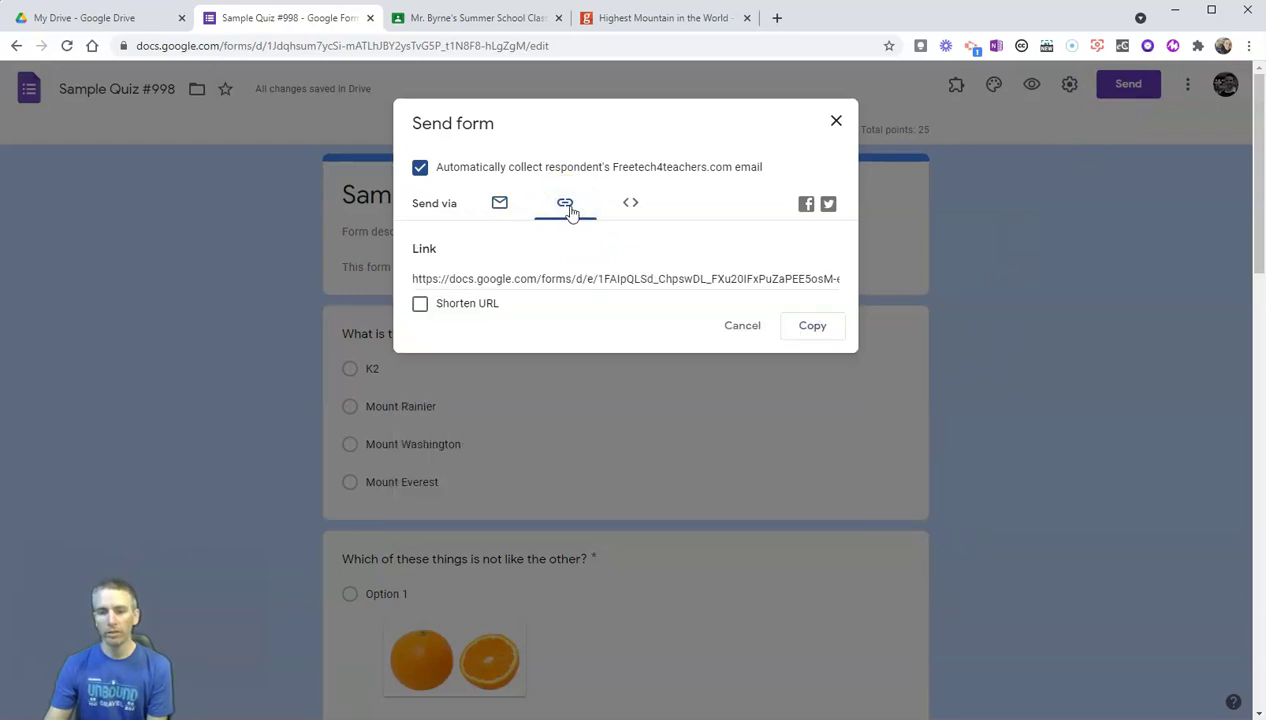
{"action": "left_click", "coordinate": [813, 328]}
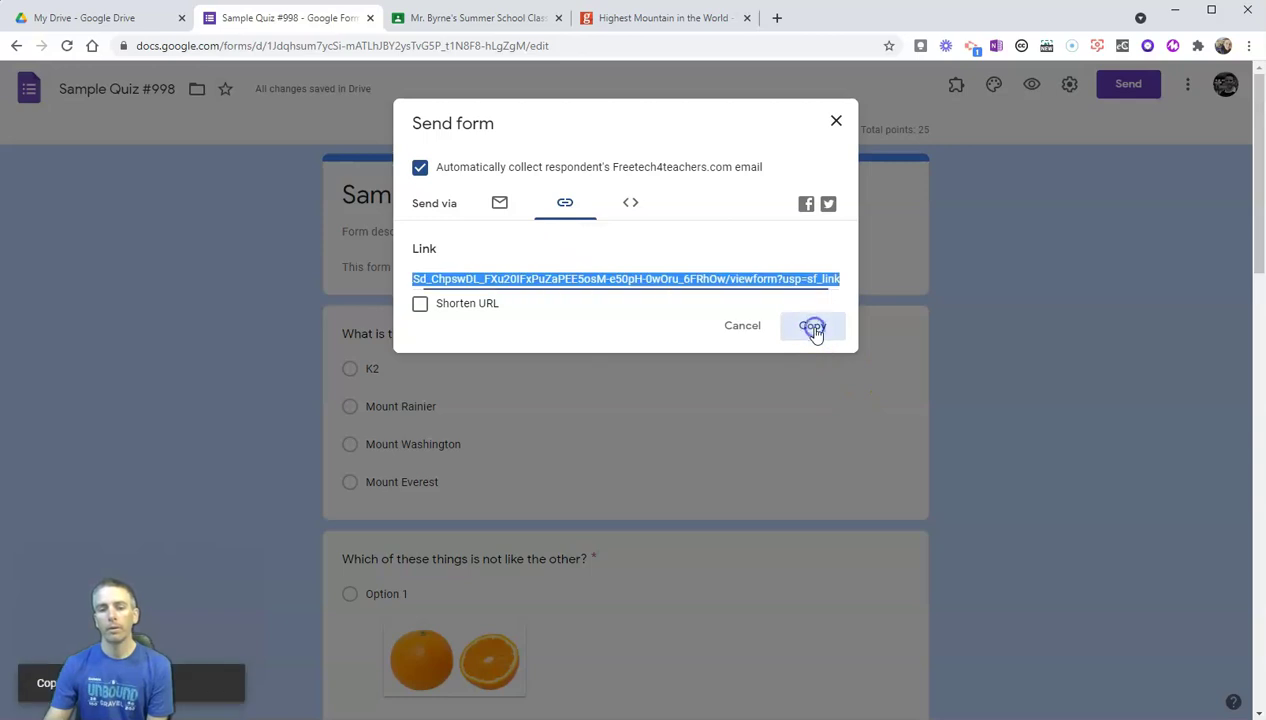
{"action": "left_click", "coordinate": [463, 20]}
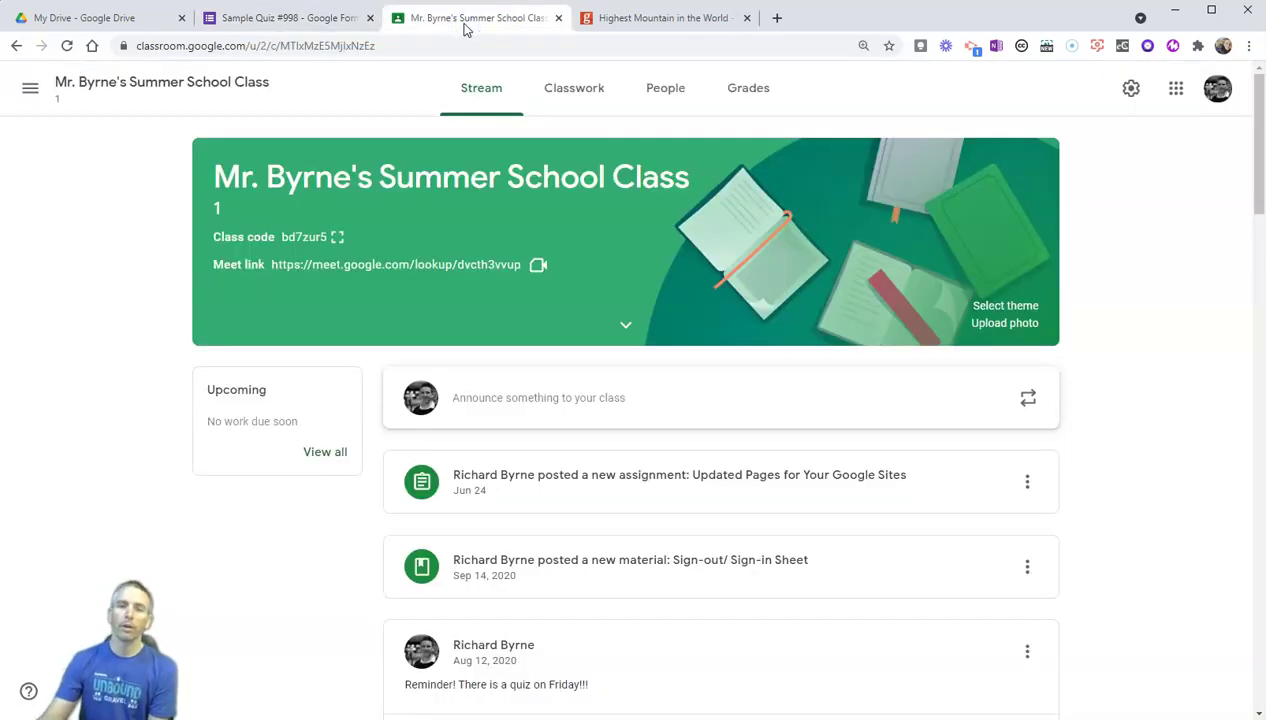
Create a new Classwork assignment titled 'Please take Sample Quiz #998'
{"action": "left_click", "coordinate": [583, 92]}
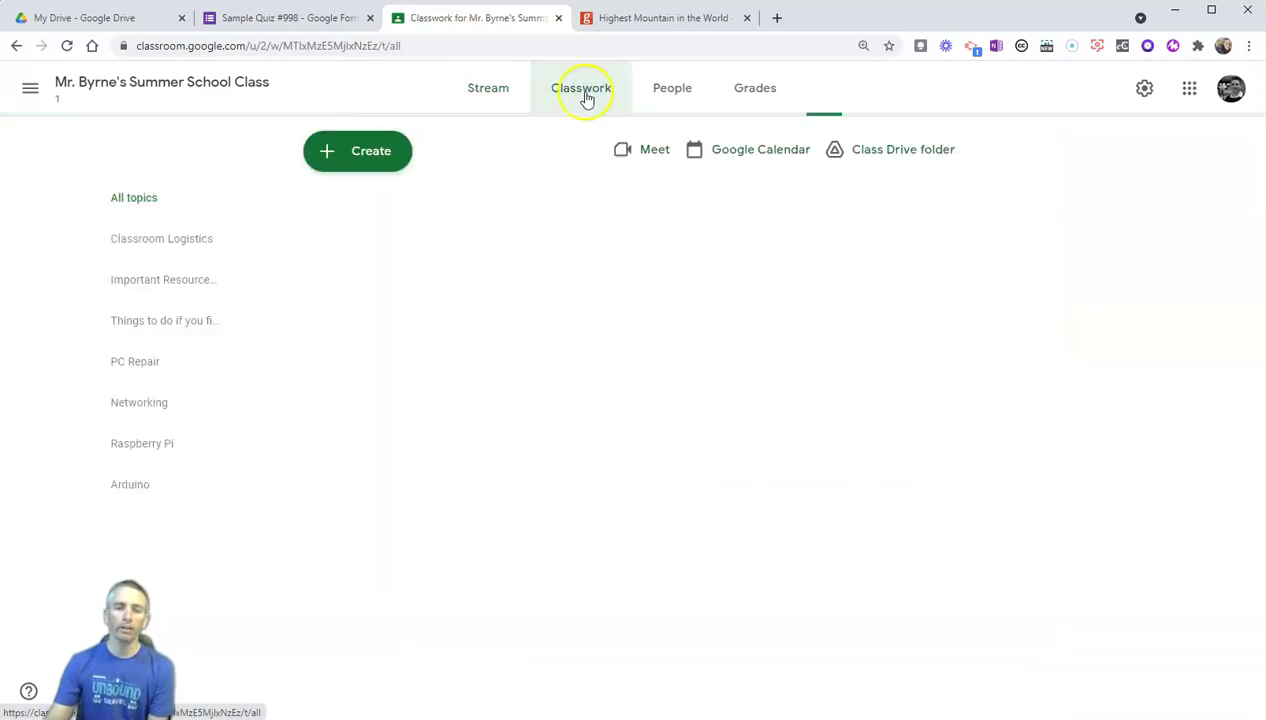
{"action": "left_click", "coordinate": [322, 151]}
{"action": "left_click", "coordinate": [382, 207]}
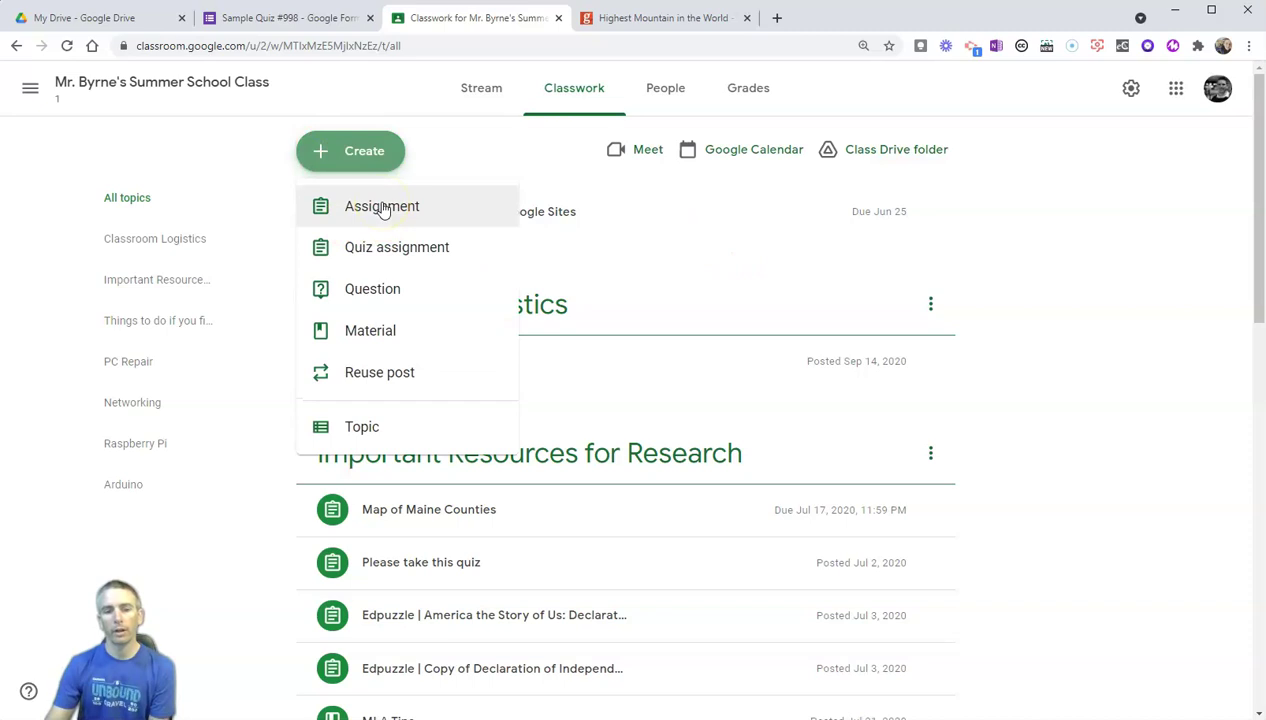
{"action": "left_click", "coordinate": [382, 207]}
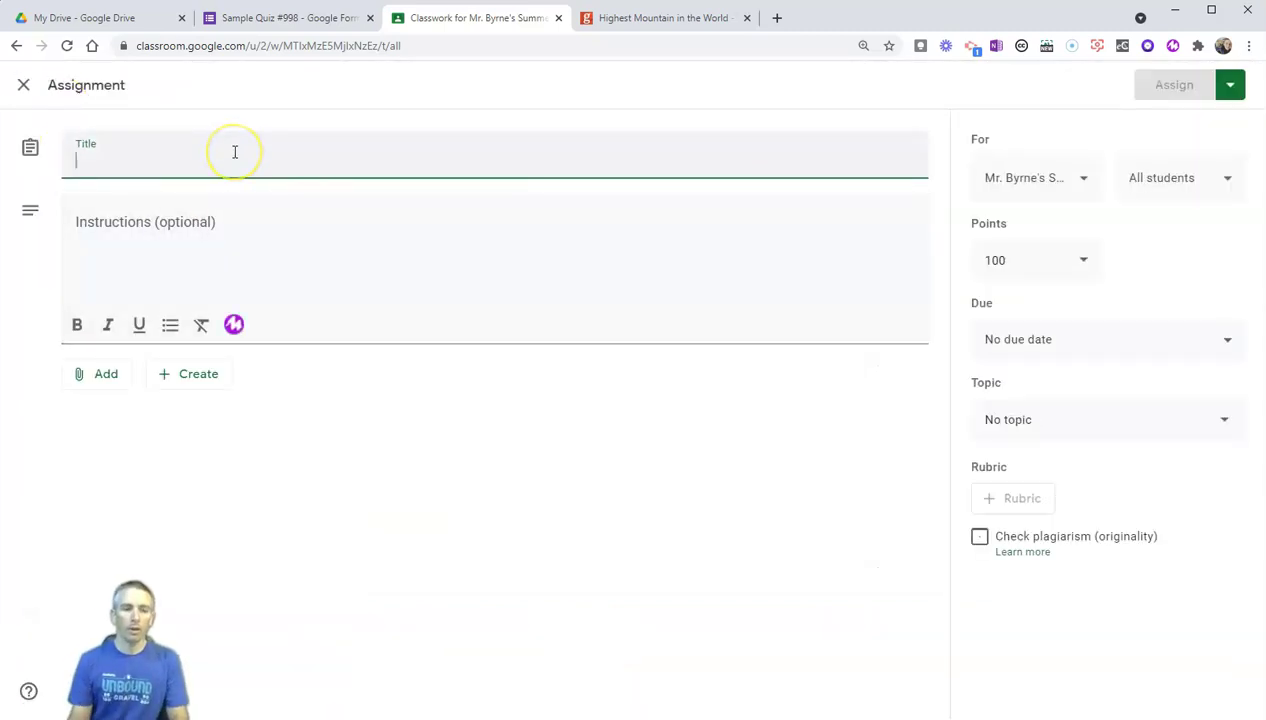
{"action": "type", "text": "Pl"}
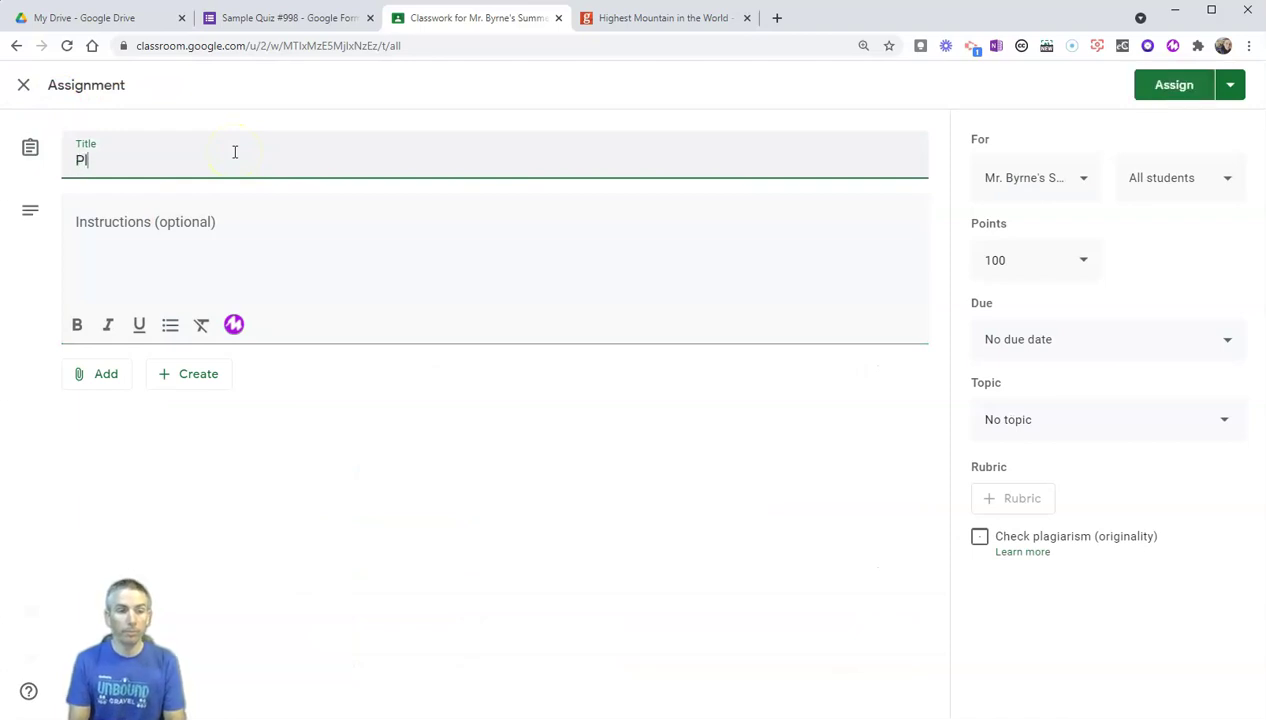
{"action": "type", "text": "ease ta"}
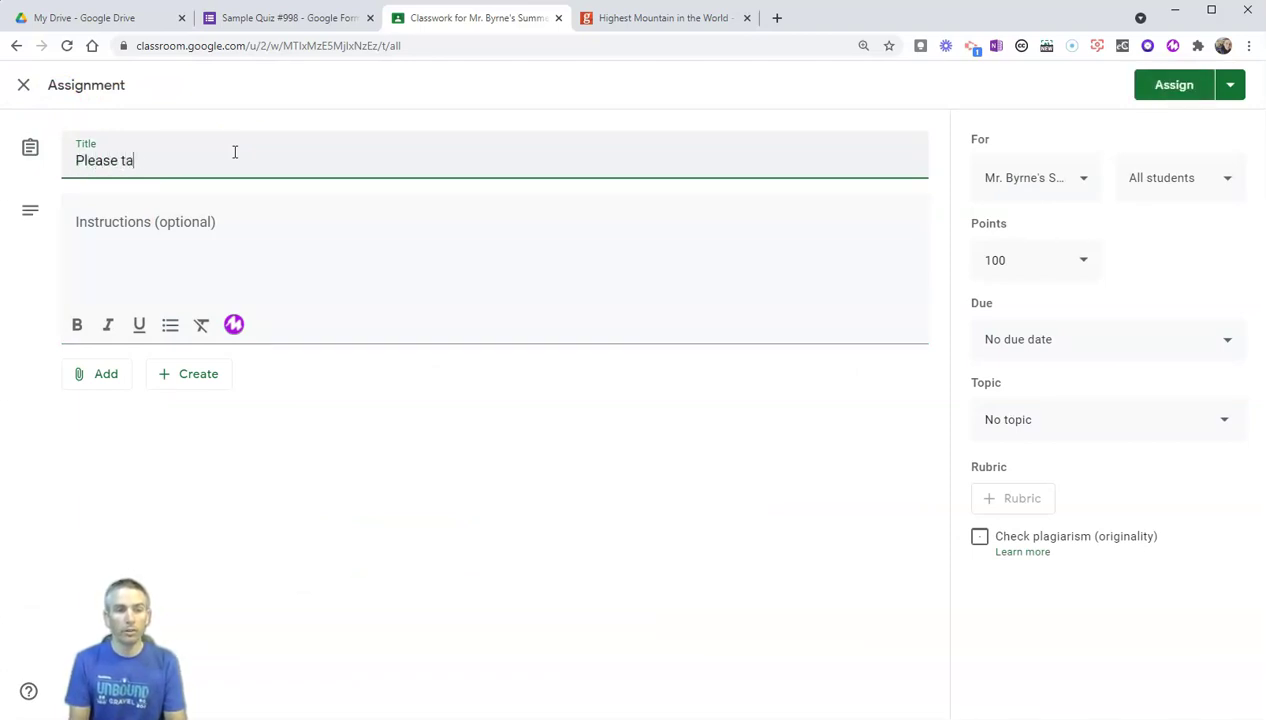
{"action": "type", "text": "ke Sample Quiz"}
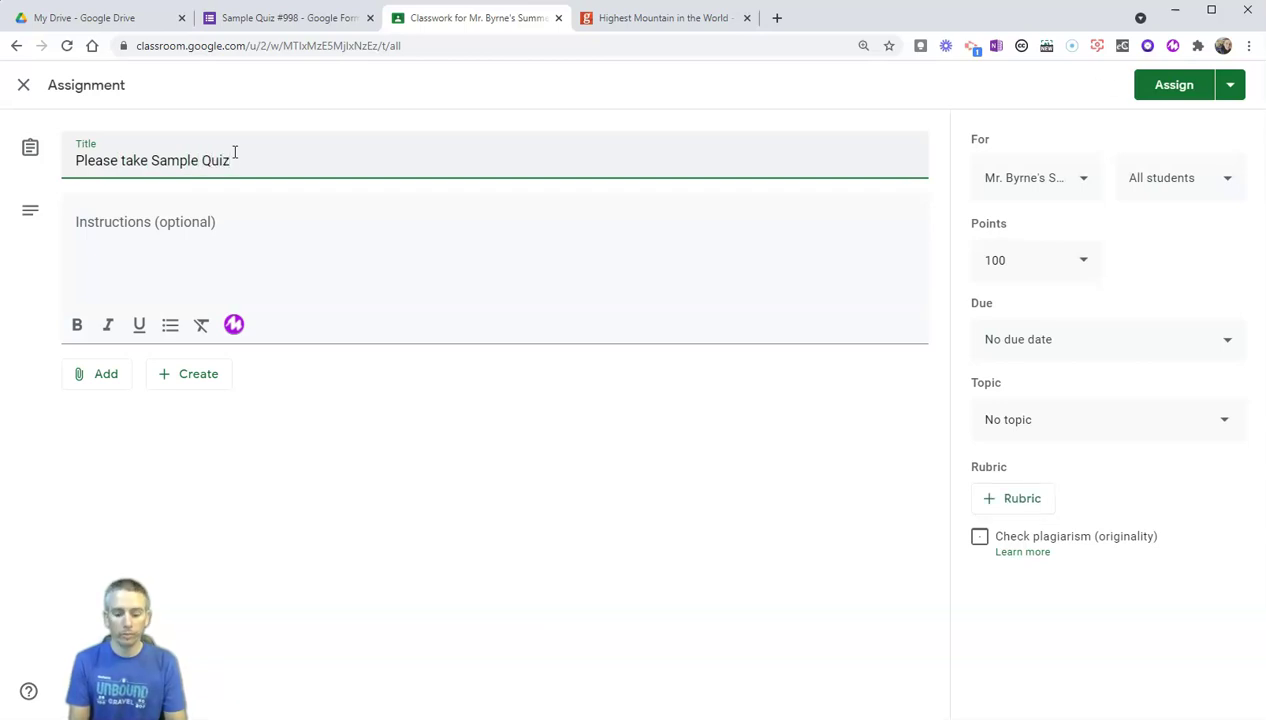
{"action": "type", "text": " #998"}
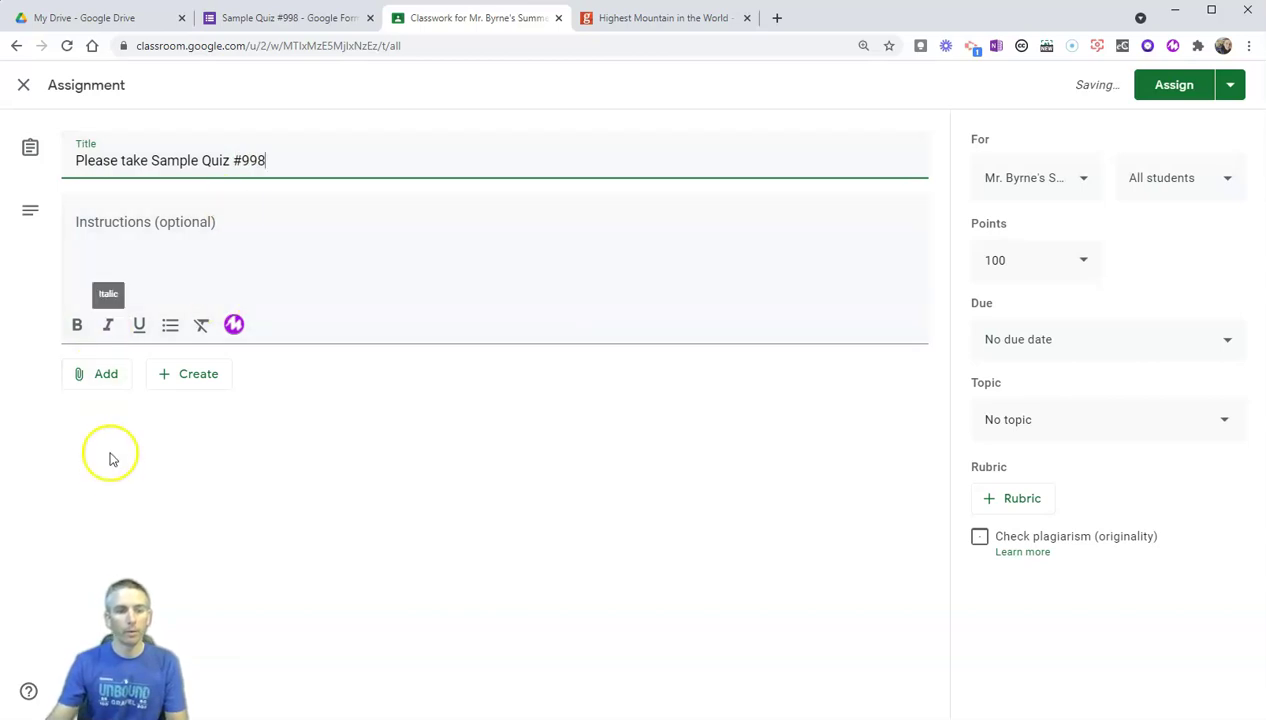
{"action": "left_click", "coordinate": [103, 378]}
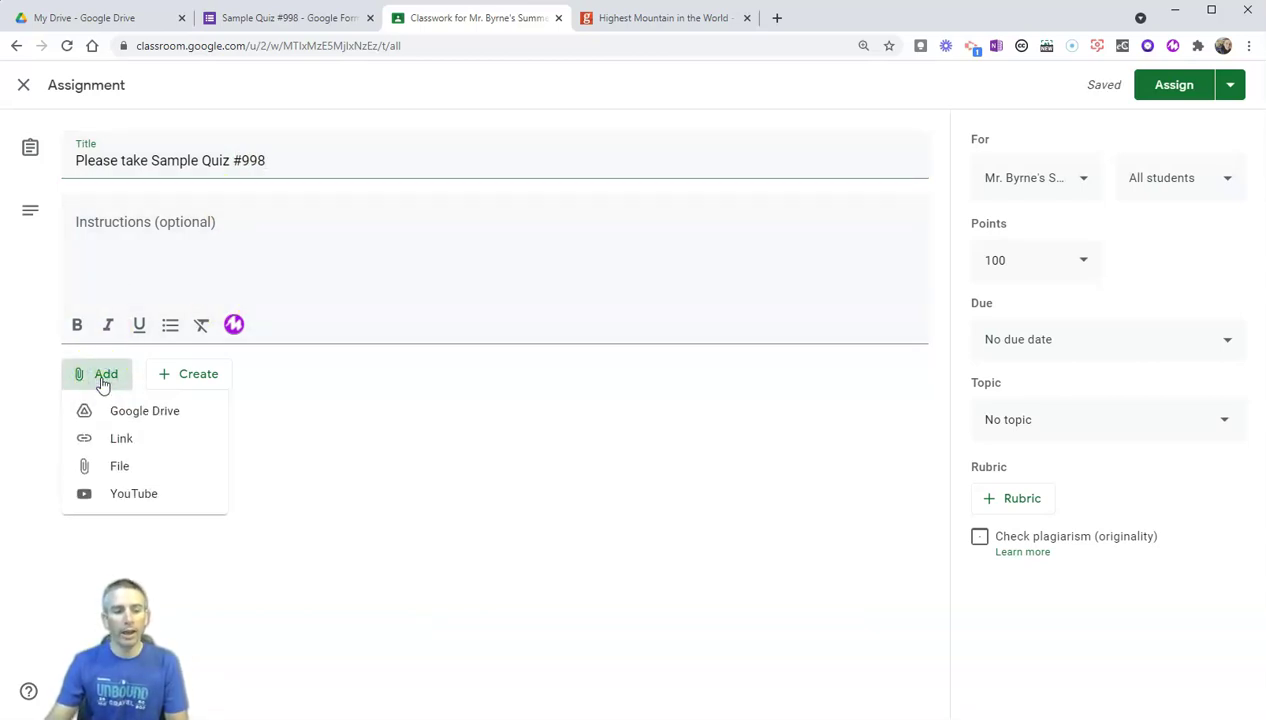
Attach the copied quiz link to the assignment
{"action": "left_click", "coordinate": [119, 441]}
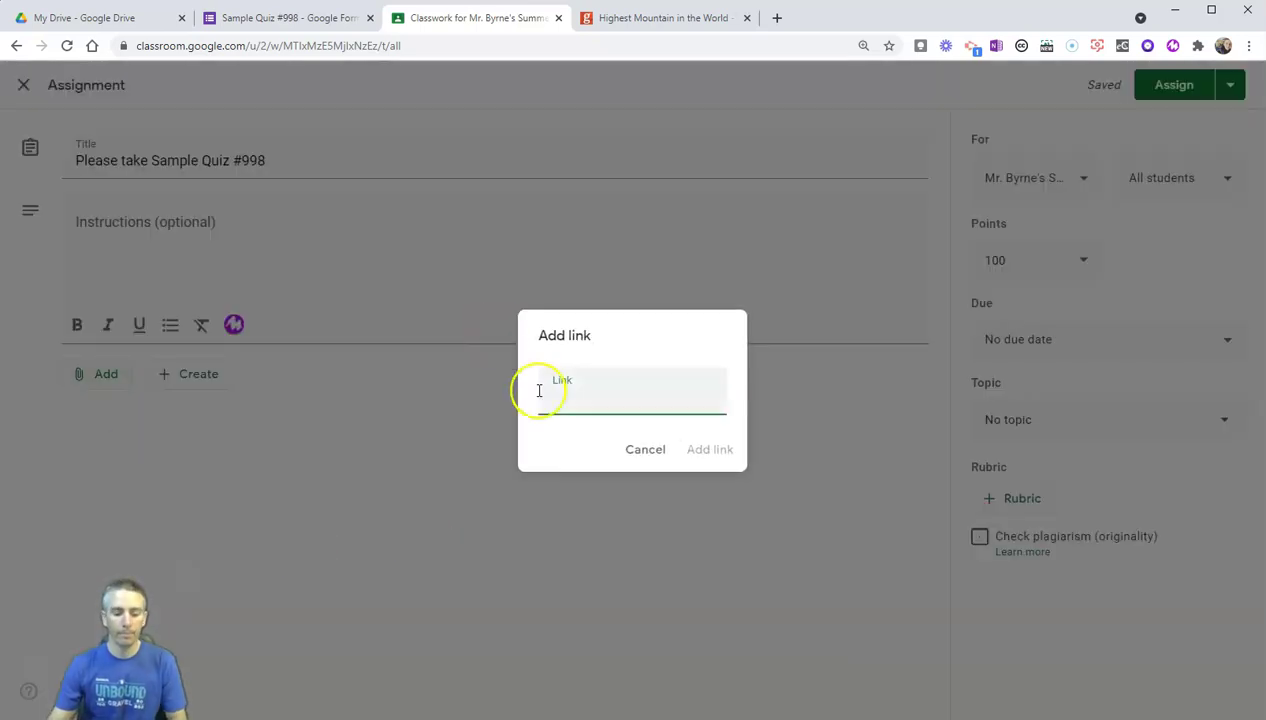
{"action": "key", "text": "ctrl+v"}
{"action": "left_click", "coordinate": [724, 450]}
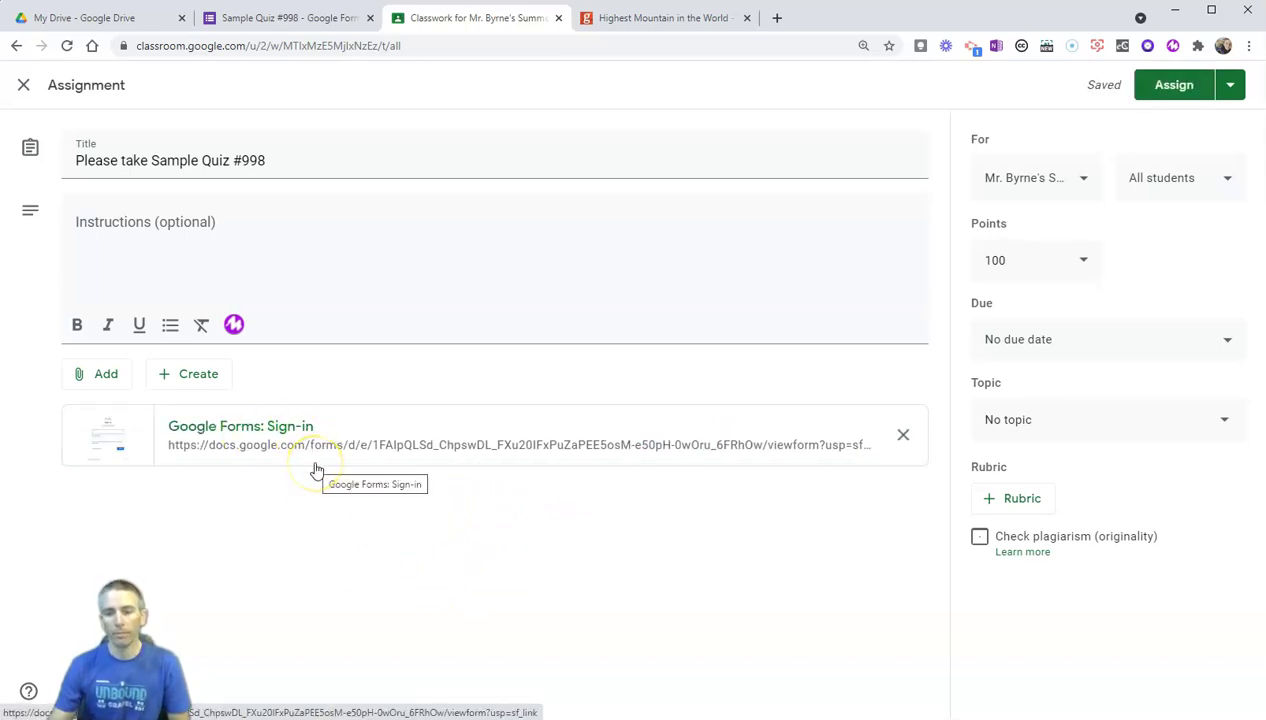
Attach Sample Quiz #998 from Google Drive and remove the pasted link attachment
{"action": "left_click", "coordinate": [84, 378]}
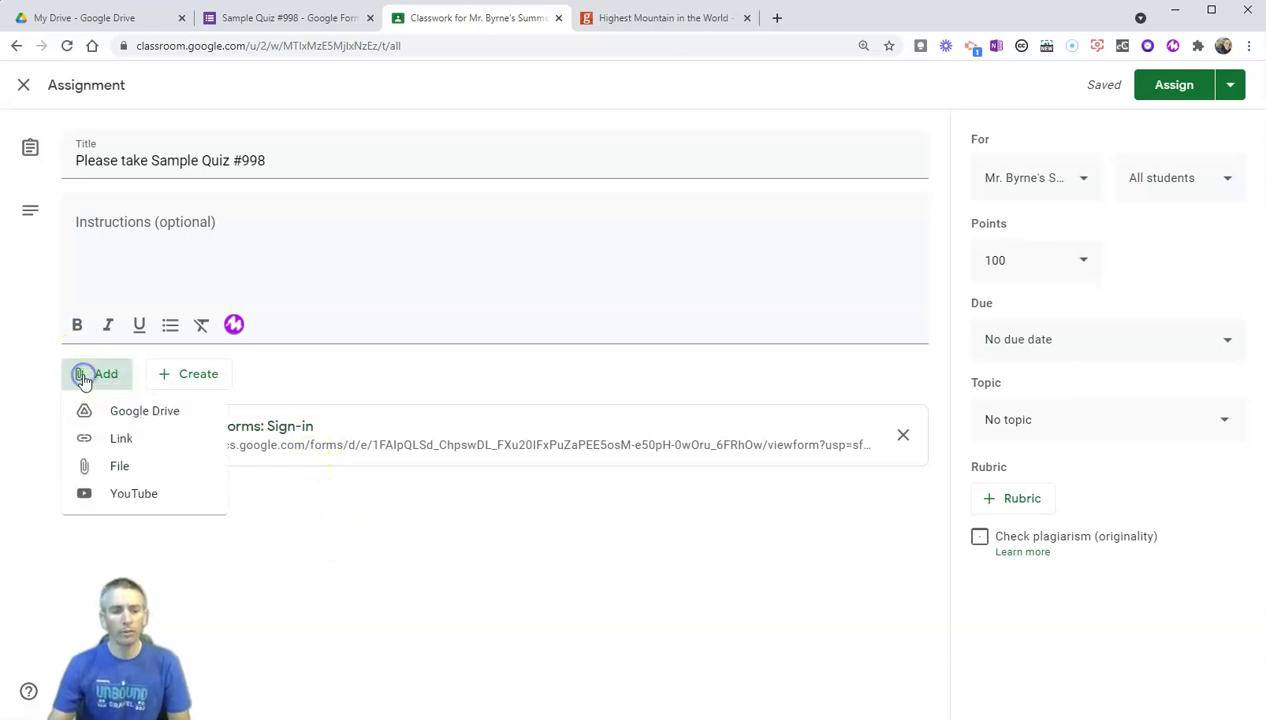
{"action": "left_click", "coordinate": [141, 416]}
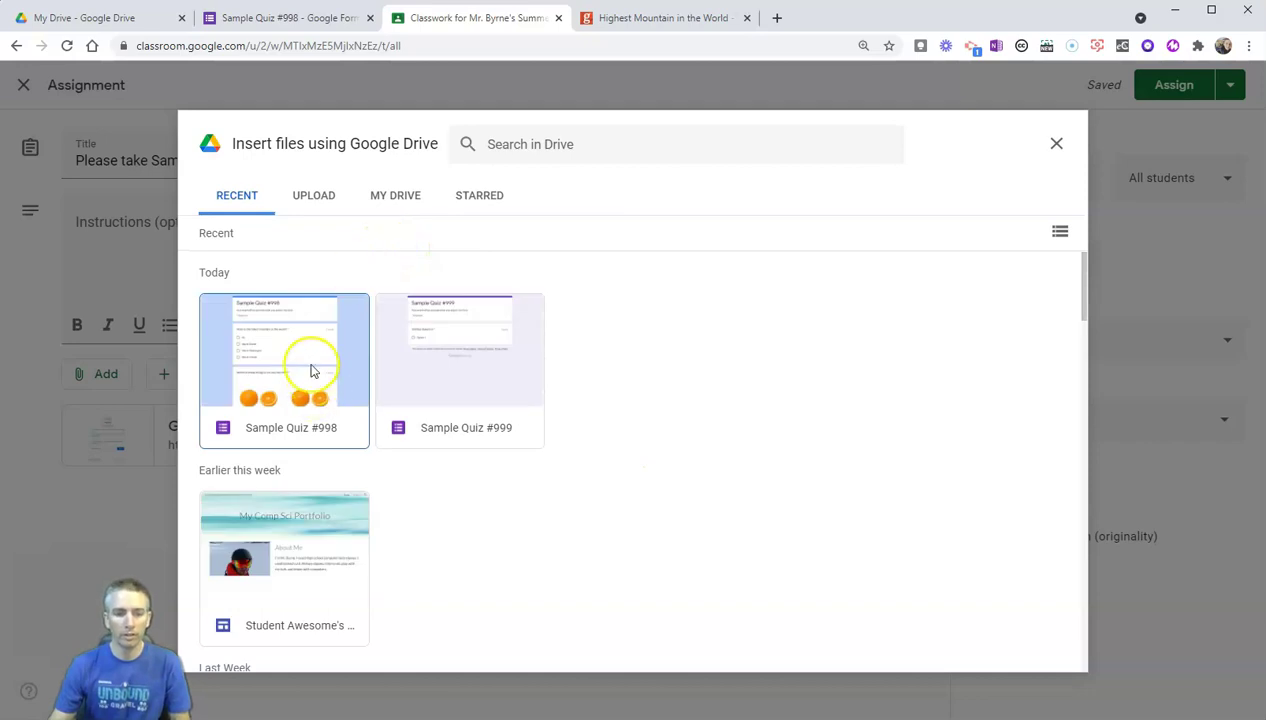
{"action": "left_click", "coordinate": [310, 370]}
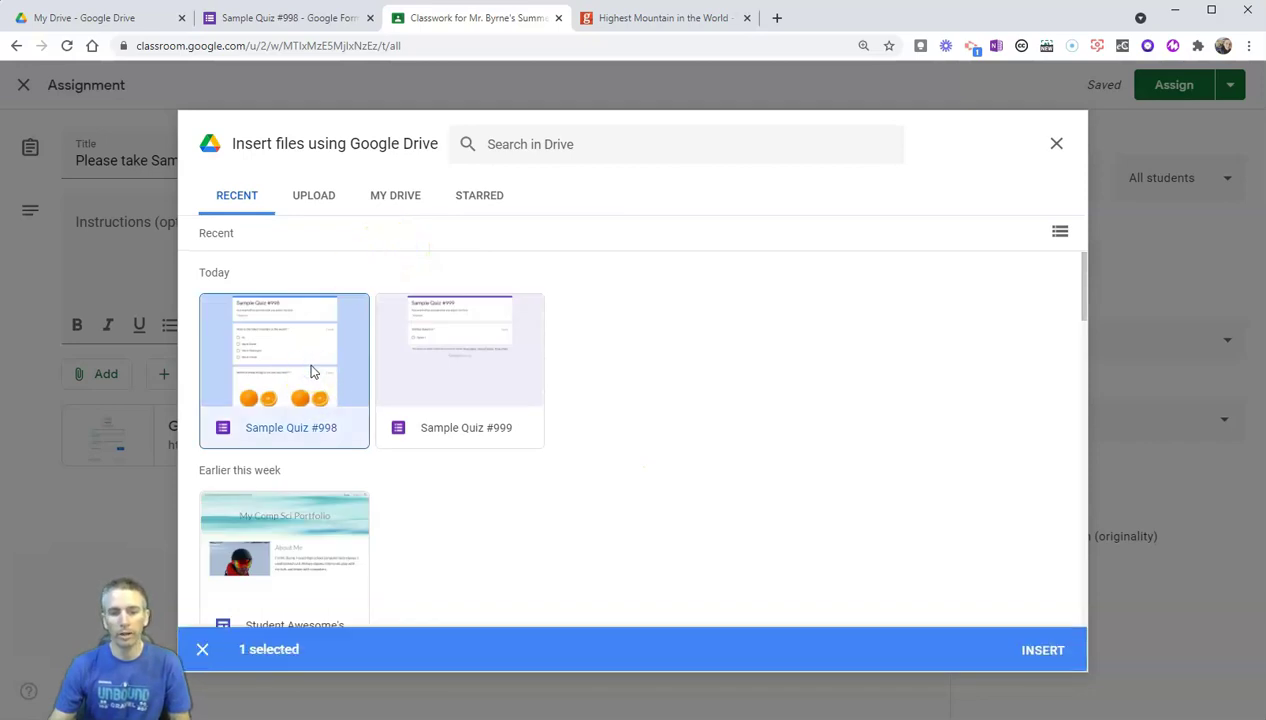
{"action": "left_click", "coordinate": [1045, 652]}
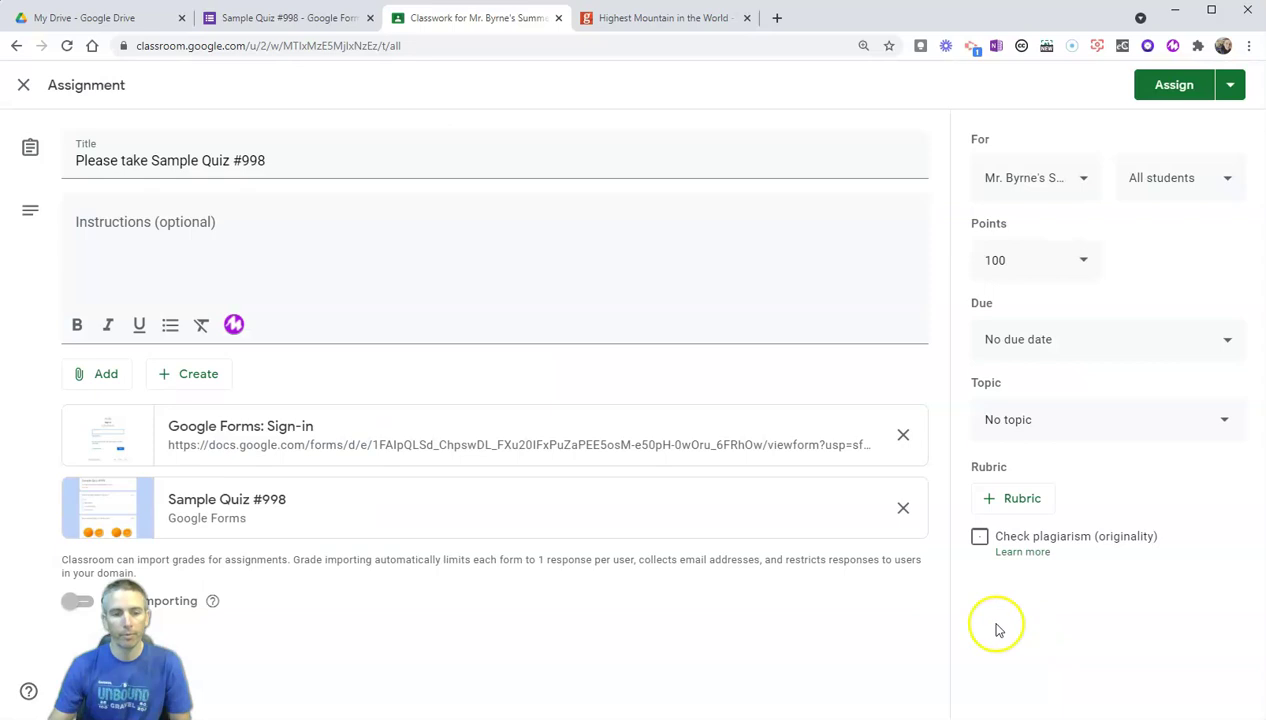
{"action": "left_click", "coordinate": [903, 436]}
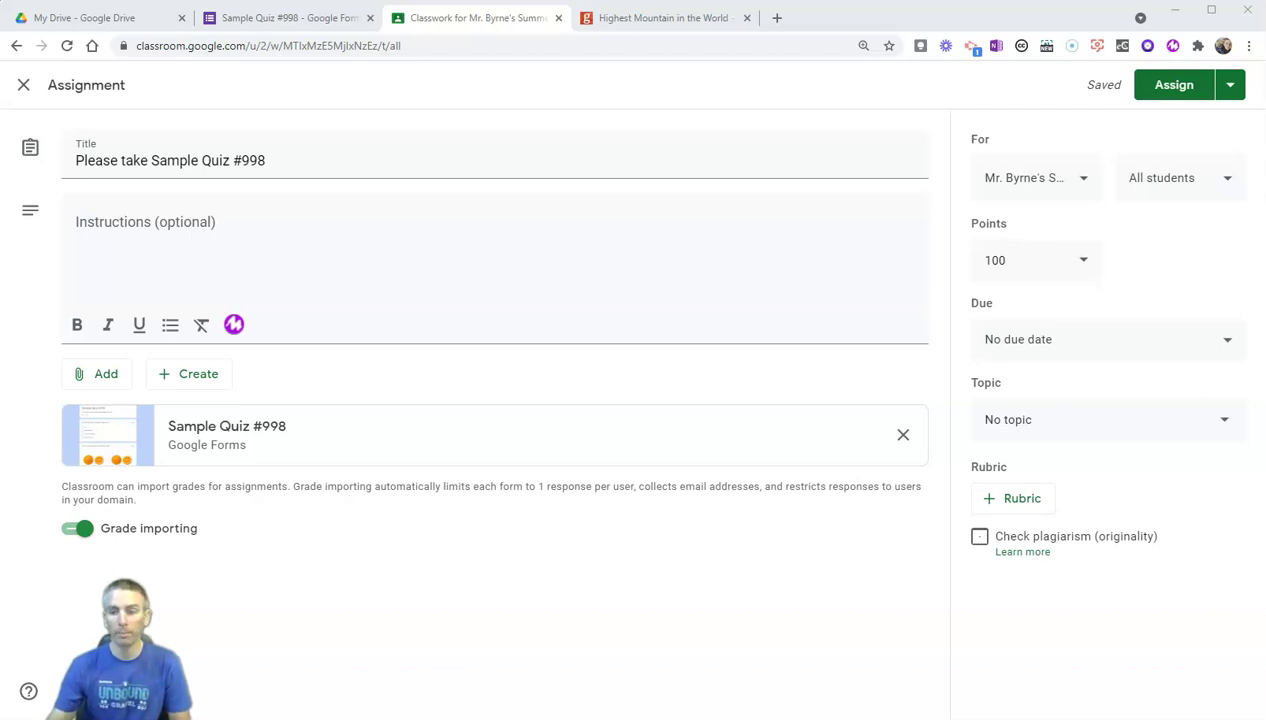
Set the assignment due July 16 and assign it to the class
{"action": "left_click", "coordinate": [1143, 350]}
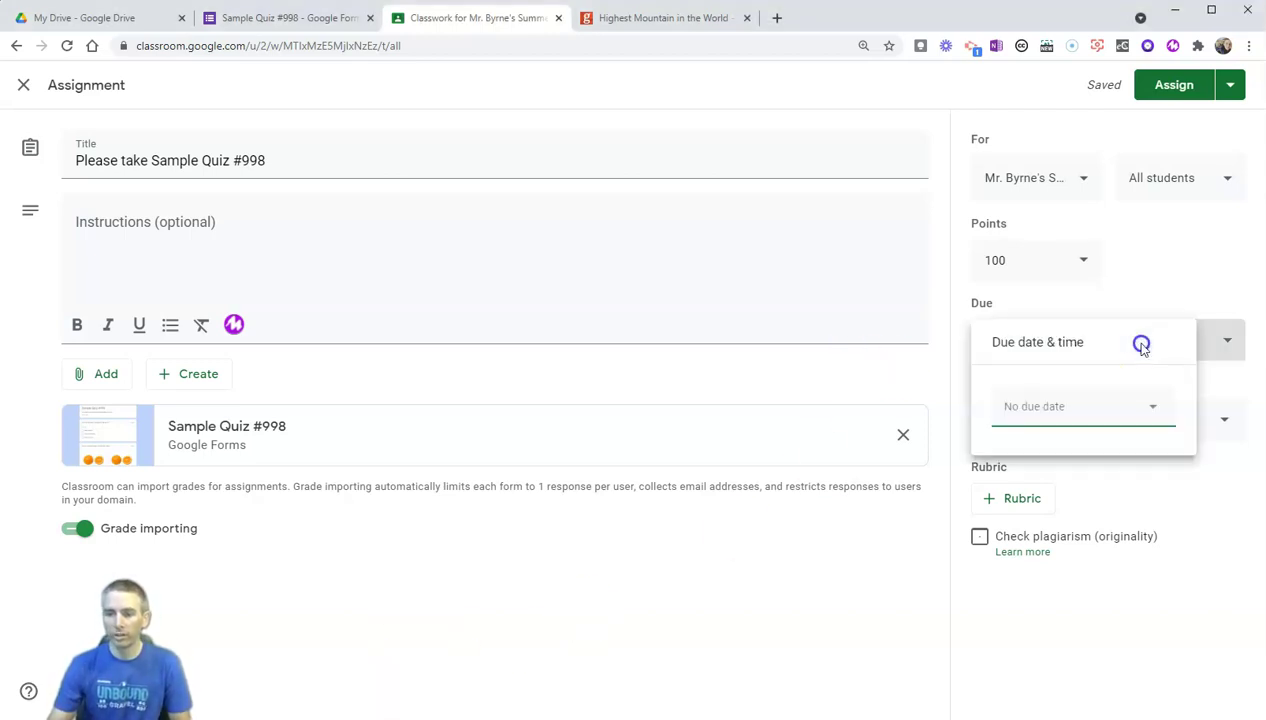
{"action": "left_click", "coordinate": [1100, 400]}
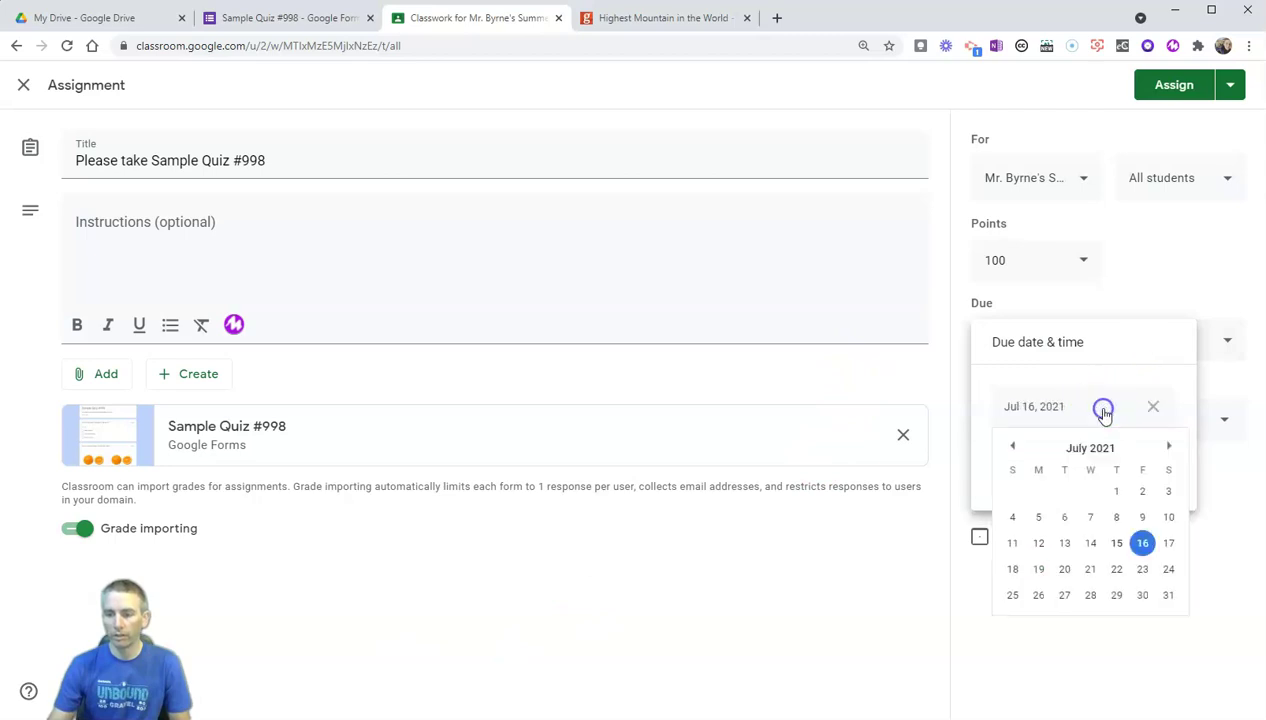
{"action": "left_click", "coordinate": [1142, 543]}
{"action": "left_click", "coordinate": [1168, 270]}
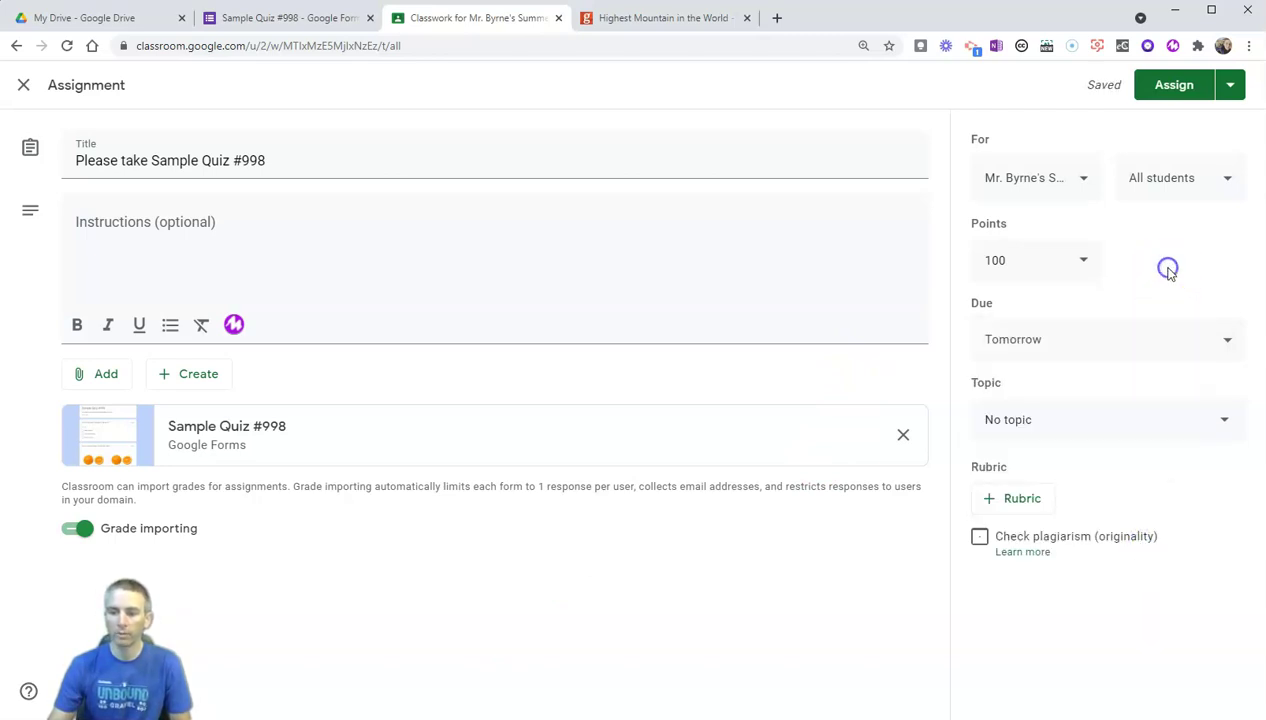
{"action": "left_click", "coordinate": [1174, 88]}
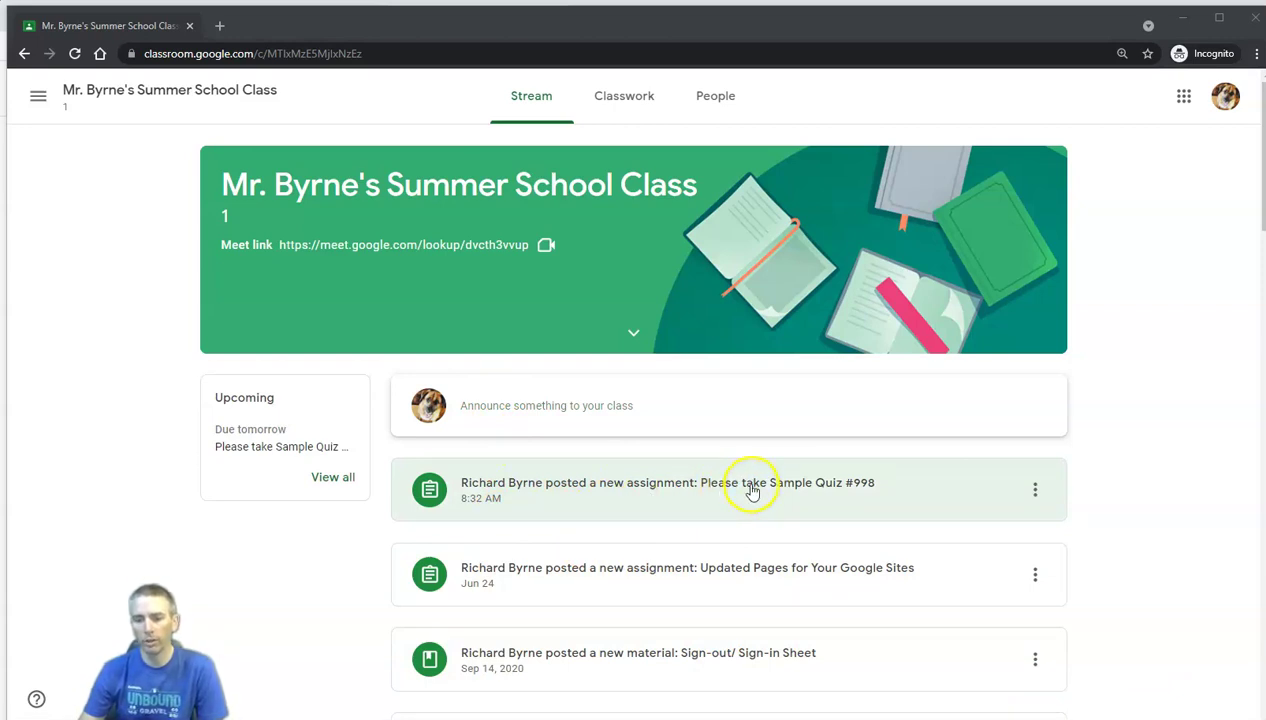
As the student, open the 'Please take Sample Quiz #998' post and launch its attached quiz
{"action": "left_click", "coordinate": [752, 490]}
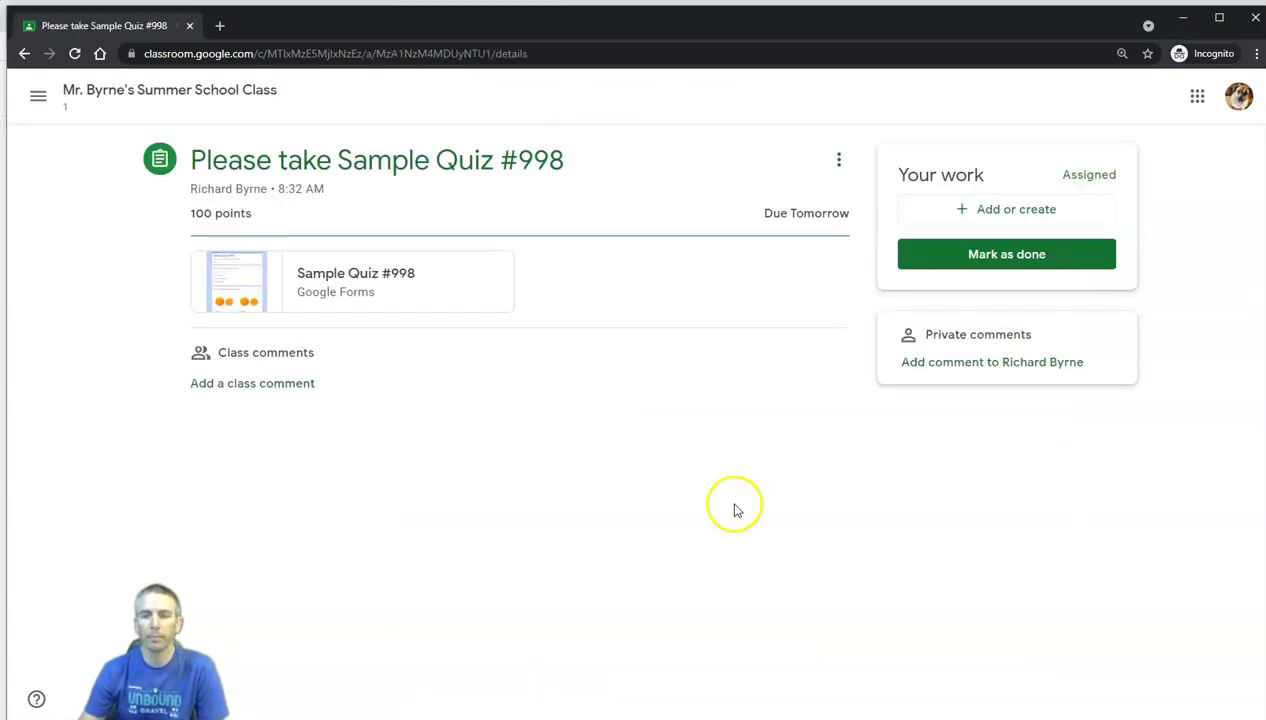
{"action": "left_click", "coordinate": [381, 283]}
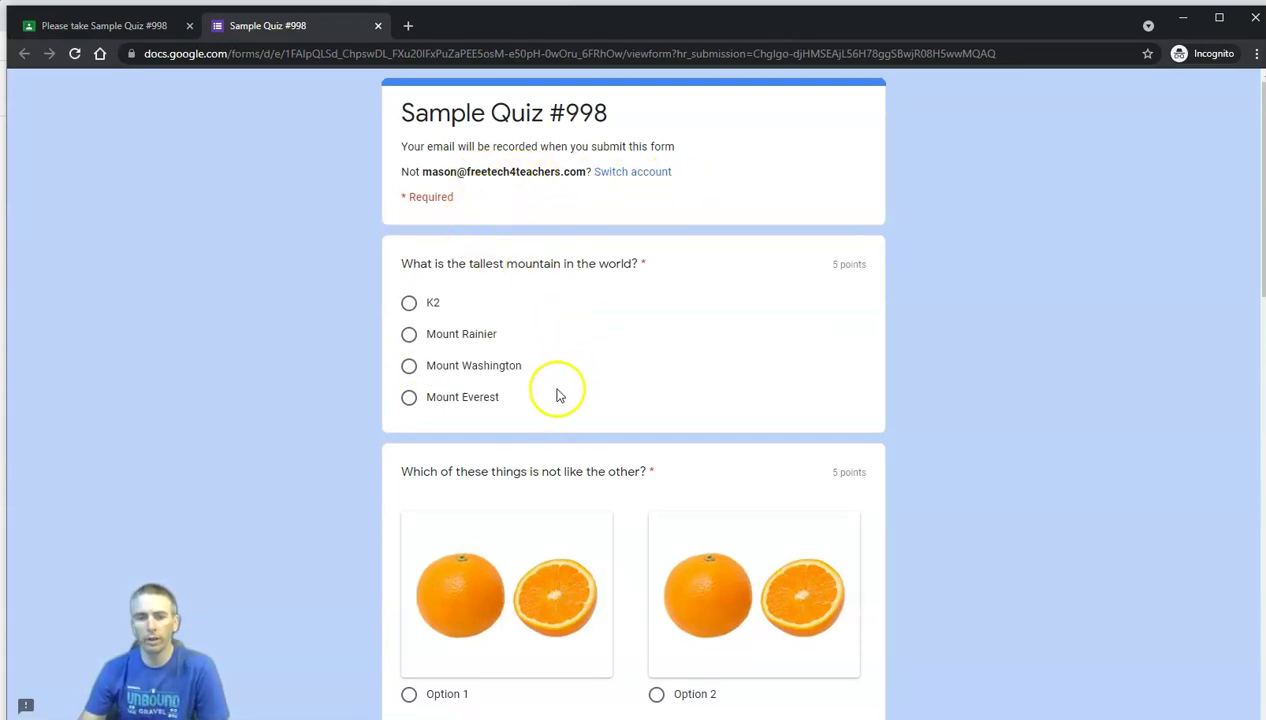
Answer the choice questions: Mount Washington, the apple as odd one out, and Australia
{"action": "scroll", "coordinate": [558, 395], "scroll_direction": "down", "scroll_amount": 3}
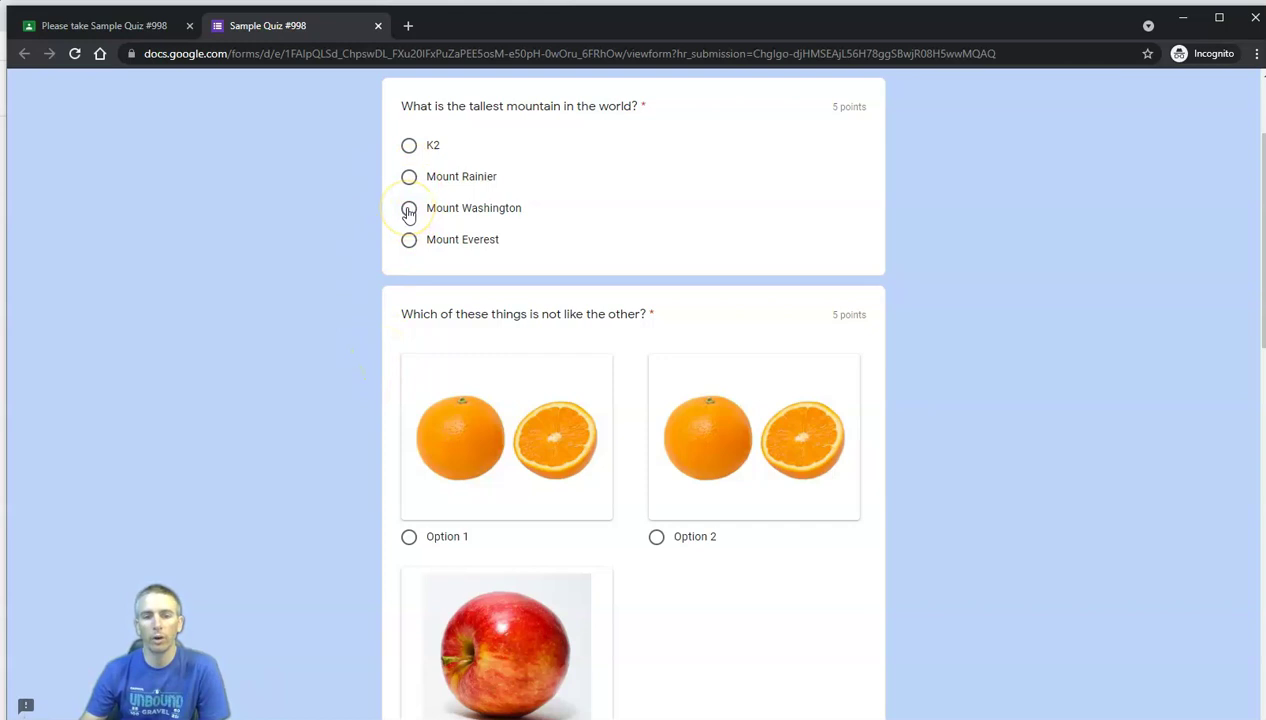
{"action": "left_click", "coordinate": [409, 240]}
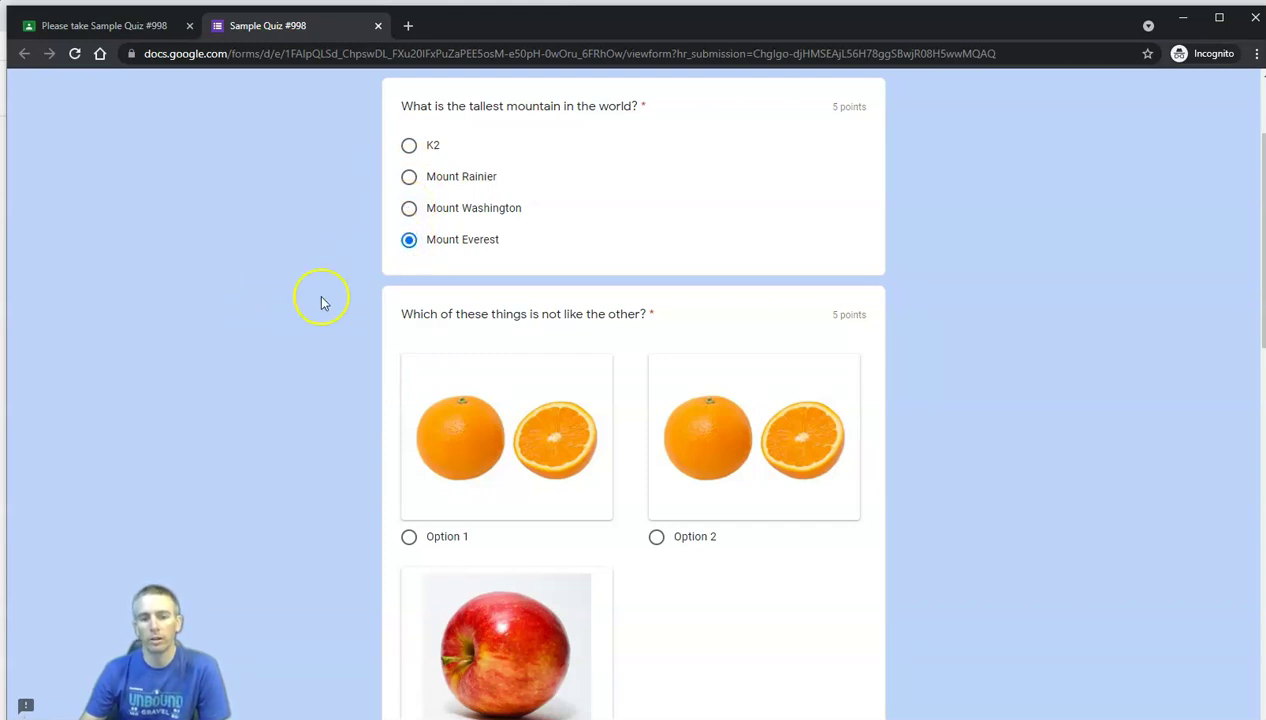
{"action": "scroll", "coordinate": [321, 303], "scroll_direction": "down", "scroll_amount": 5}
{"action": "scroll", "coordinate": [342, 311], "scroll_direction": "up", "scroll_amount": 3}
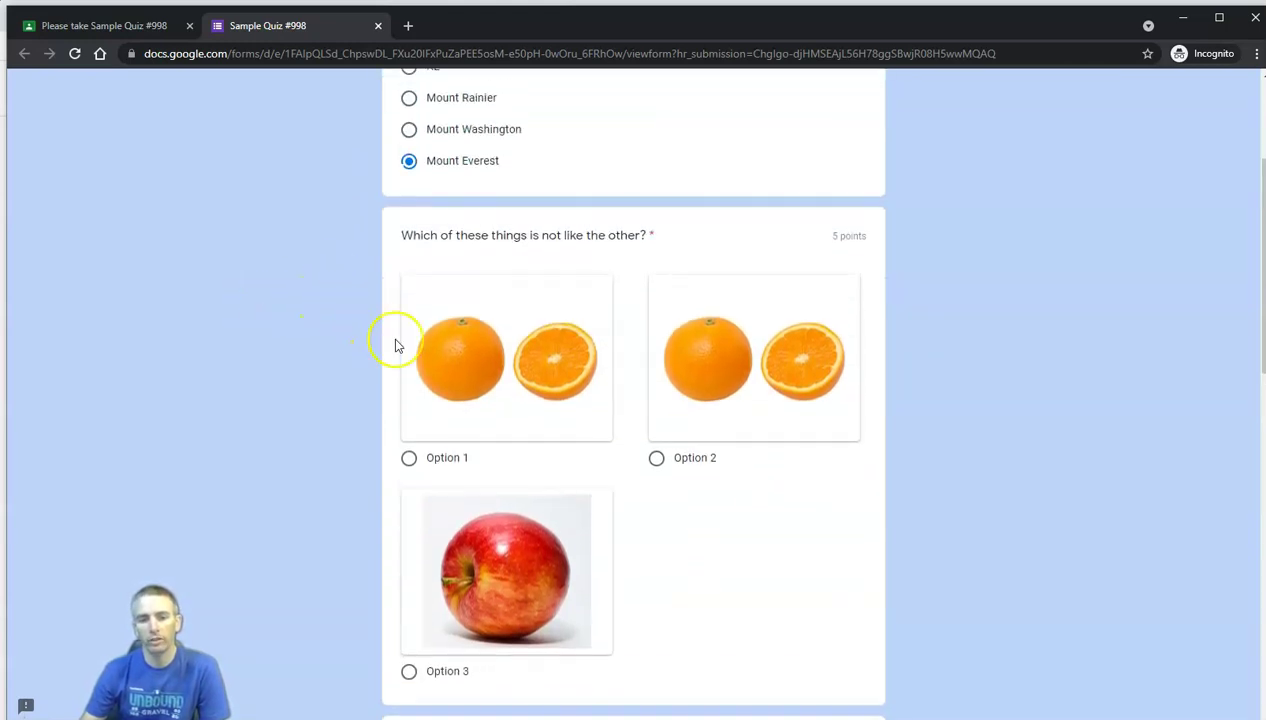
{"action": "left_click", "coordinate": [409, 287]}
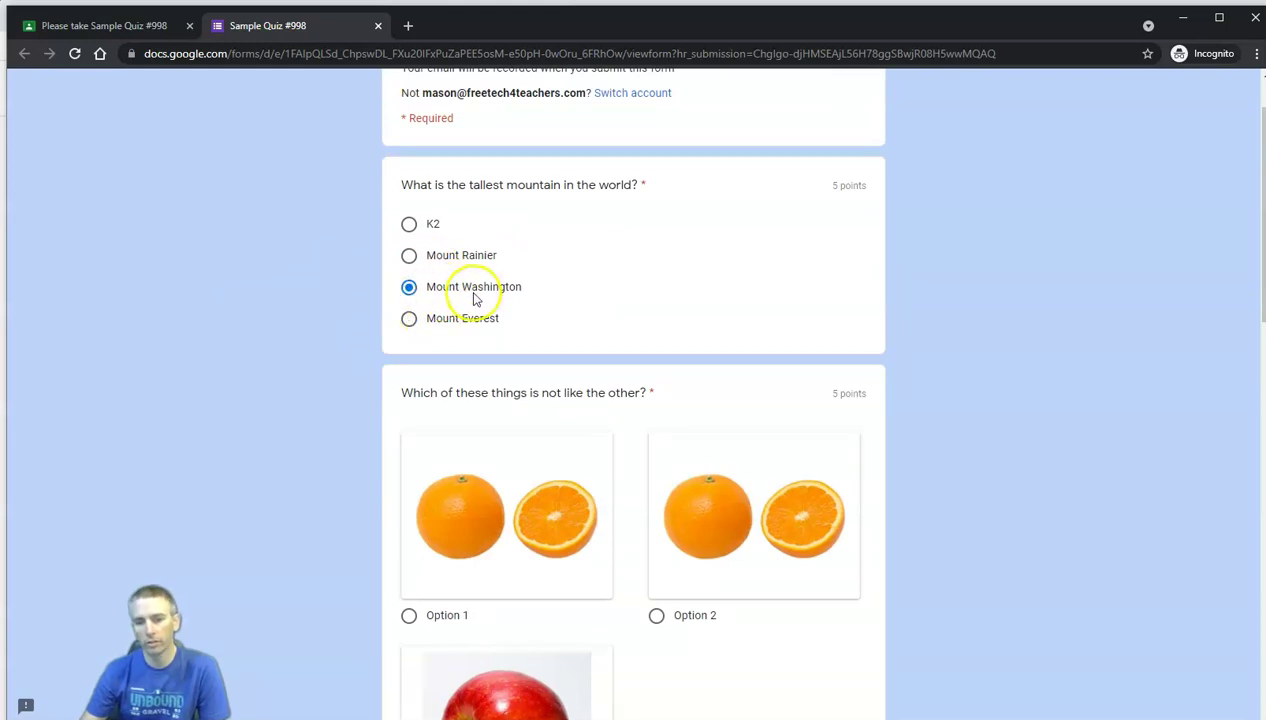
{"action": "scroll", "coordinate": [474, 312], "scroll_direction": "down", "scroll_amount": 1}
{"action": "scroll", "coordinate": [474, 312], "scroll_direction": "down", "scroll_amount": 3}
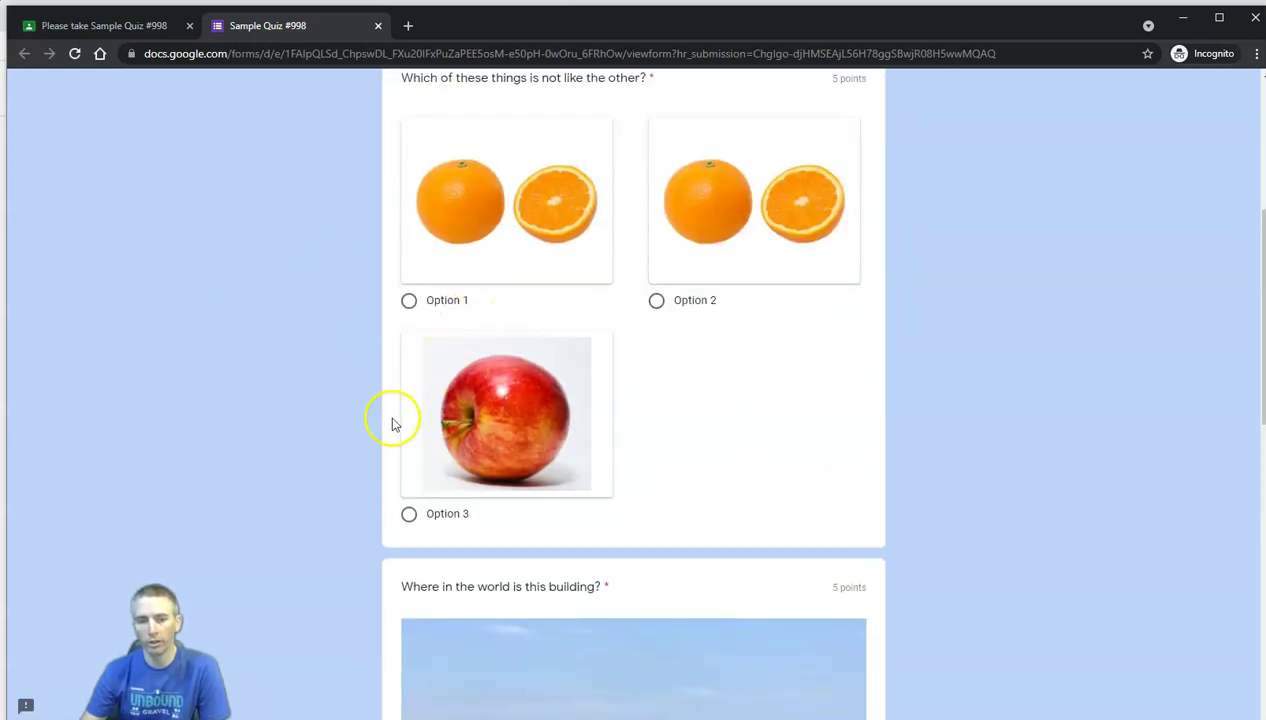
{"action": "left_click", "coordinate": [410, 515]}
{"action": "scroll", "coordinate": [820, 452], "scroll_direction": "down", "scroll_amount": 7}
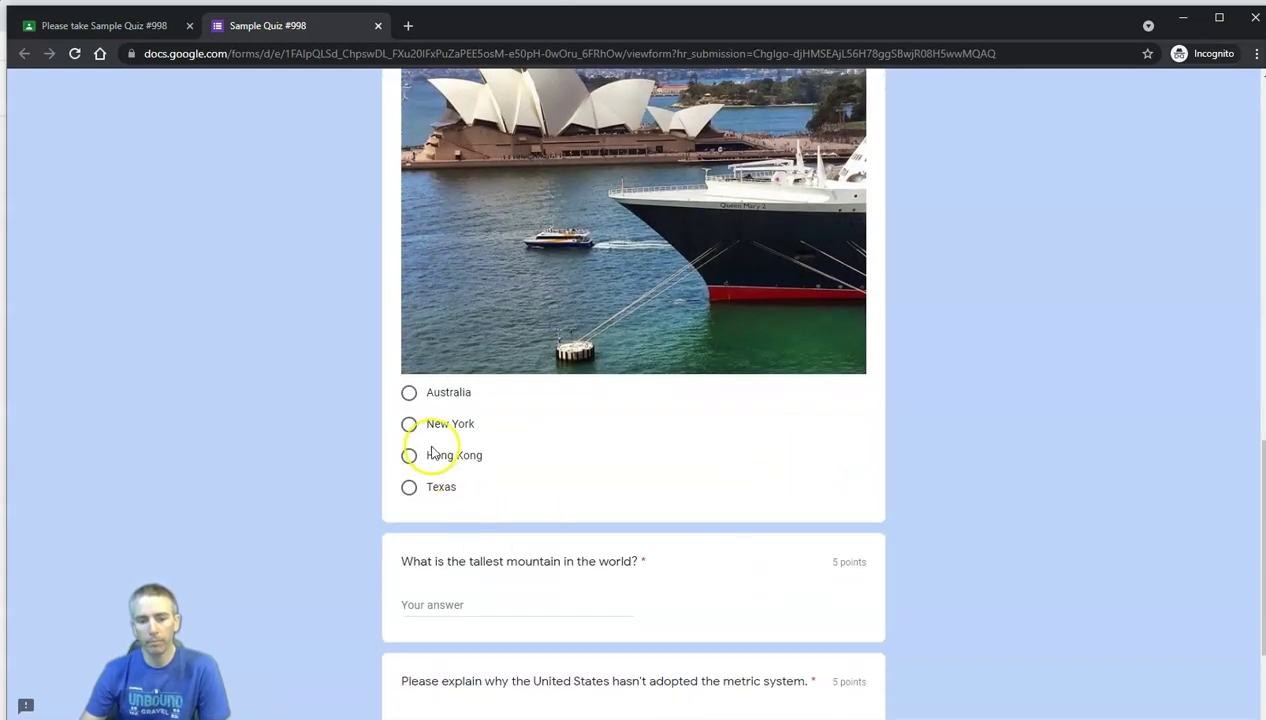
{"action": "left_click", "coordinate": [410, 395]}
{"action": "scroll", "coordinate": [700, 480], "scroll_direction": "down", "scroll_amount": 2}
Type Everest for the mountain question and a metric-system explanation, then submit the quiz
{"action": "left_click", "coordinate": [498, 423]}
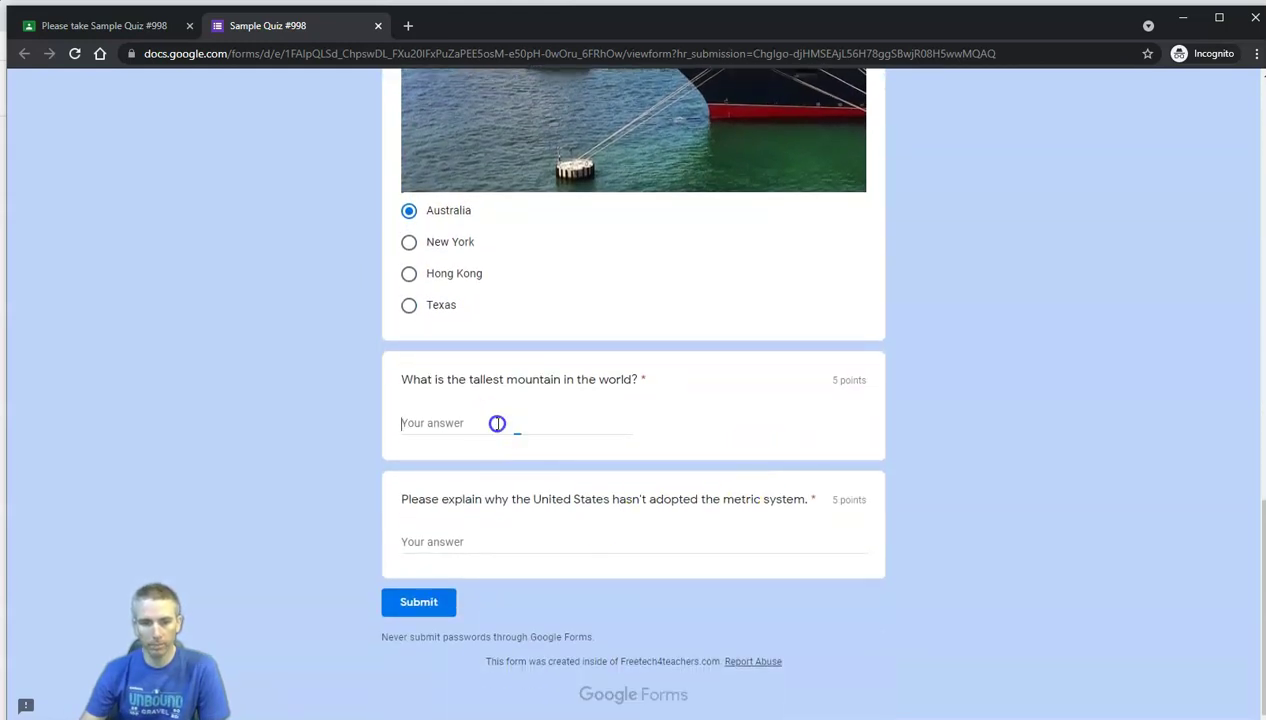
{"action": "type", "text": "Everest"}
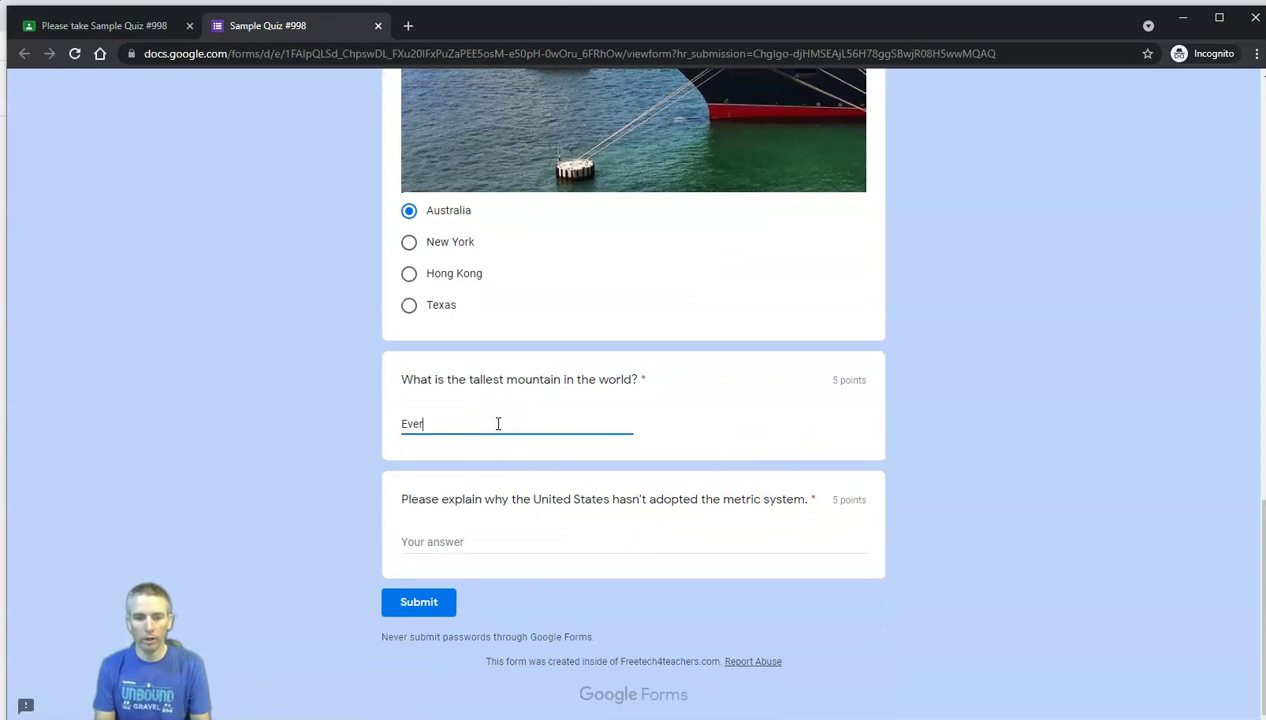
{"action": "left_click", "coordinate": [478, 543]}
{"action": "type", "text": "Your"}
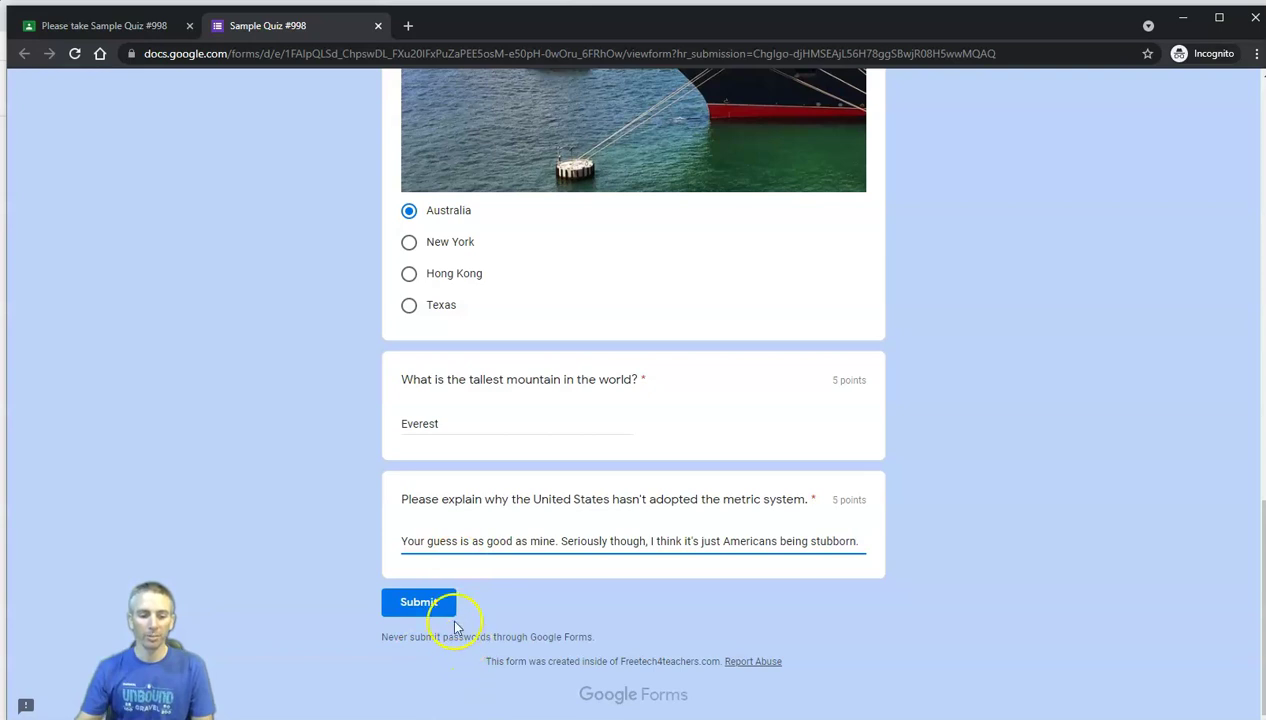
{"action": "left_click", "coordinate": [424, 605]}
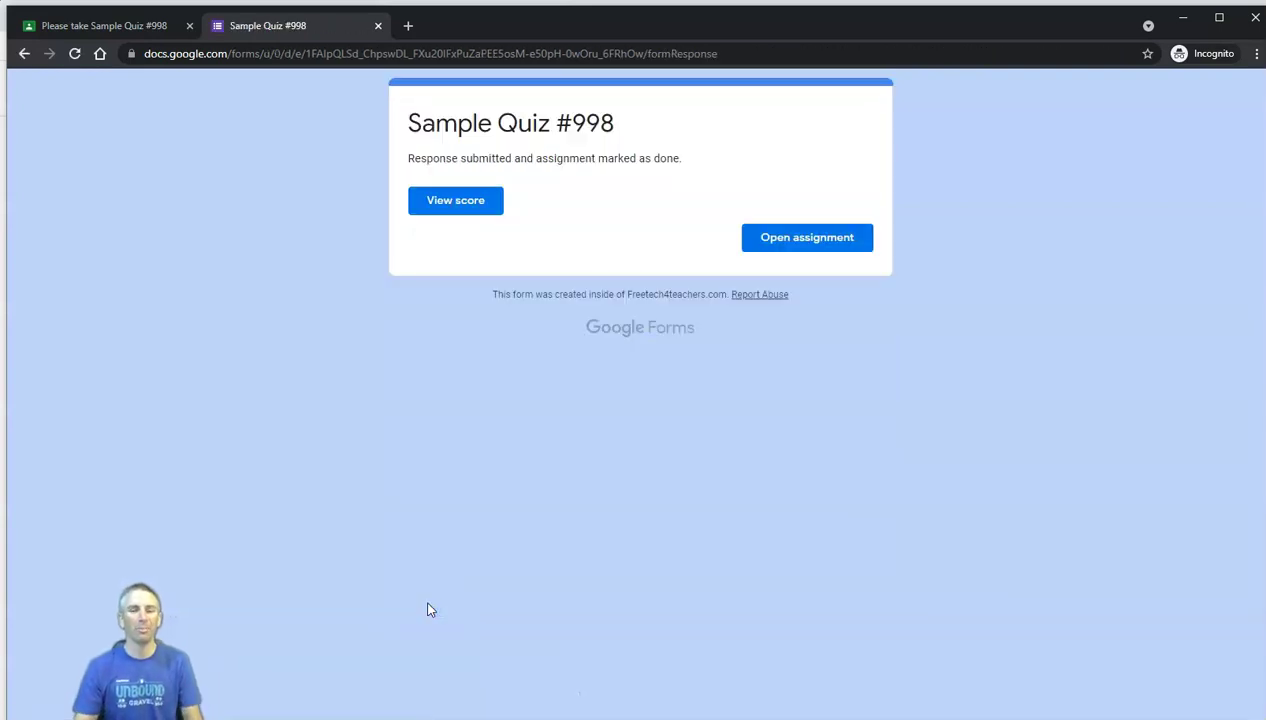
{"action": "left_click", "coordinate": [458, 204]}
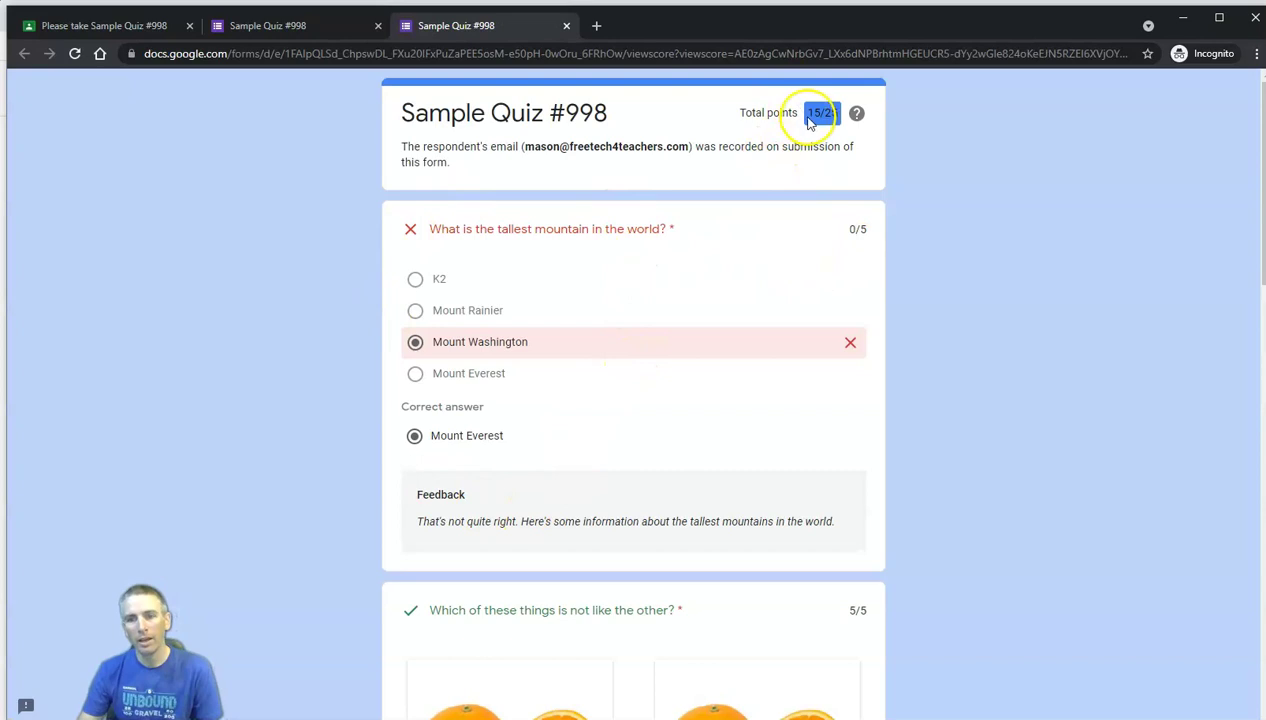
{"action": "scroll", "coordinate": [793, 240], "scroll_direction": "down", "scroll_amount": 14}
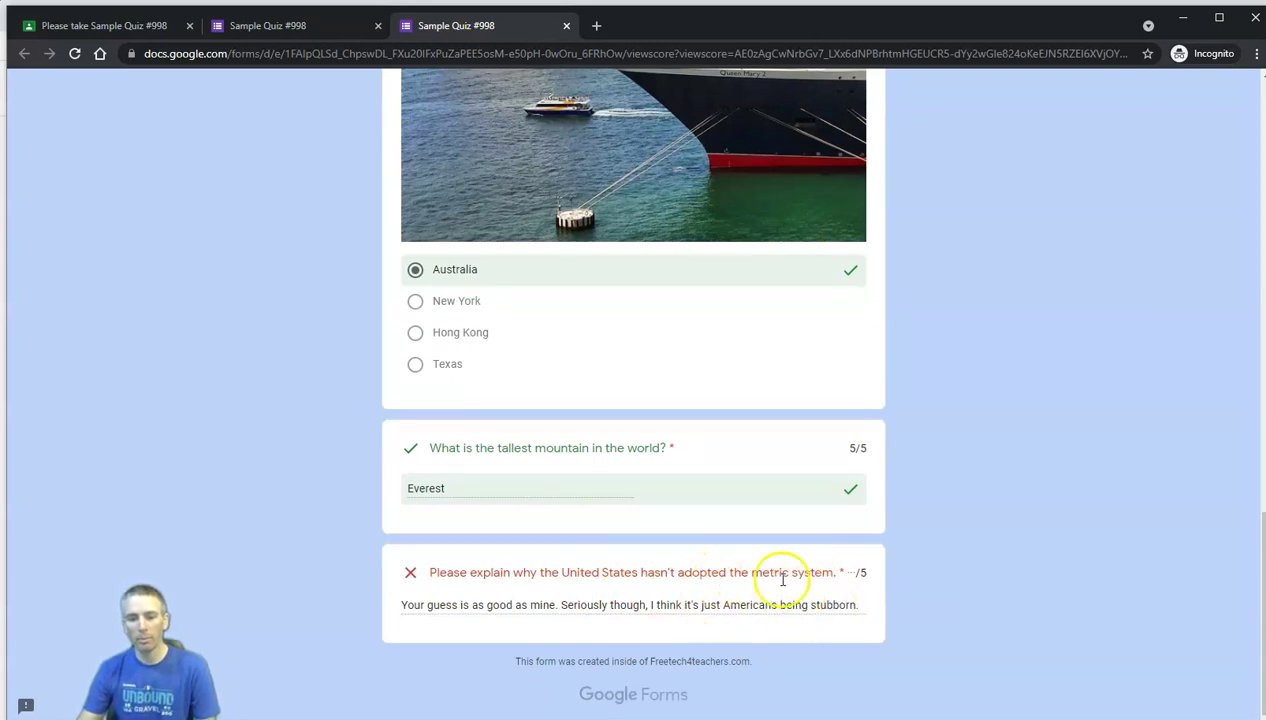
{"action": "scroll", "coordinate": [765, 580], "scroll_direction": "up", "scroll_amount": 10}
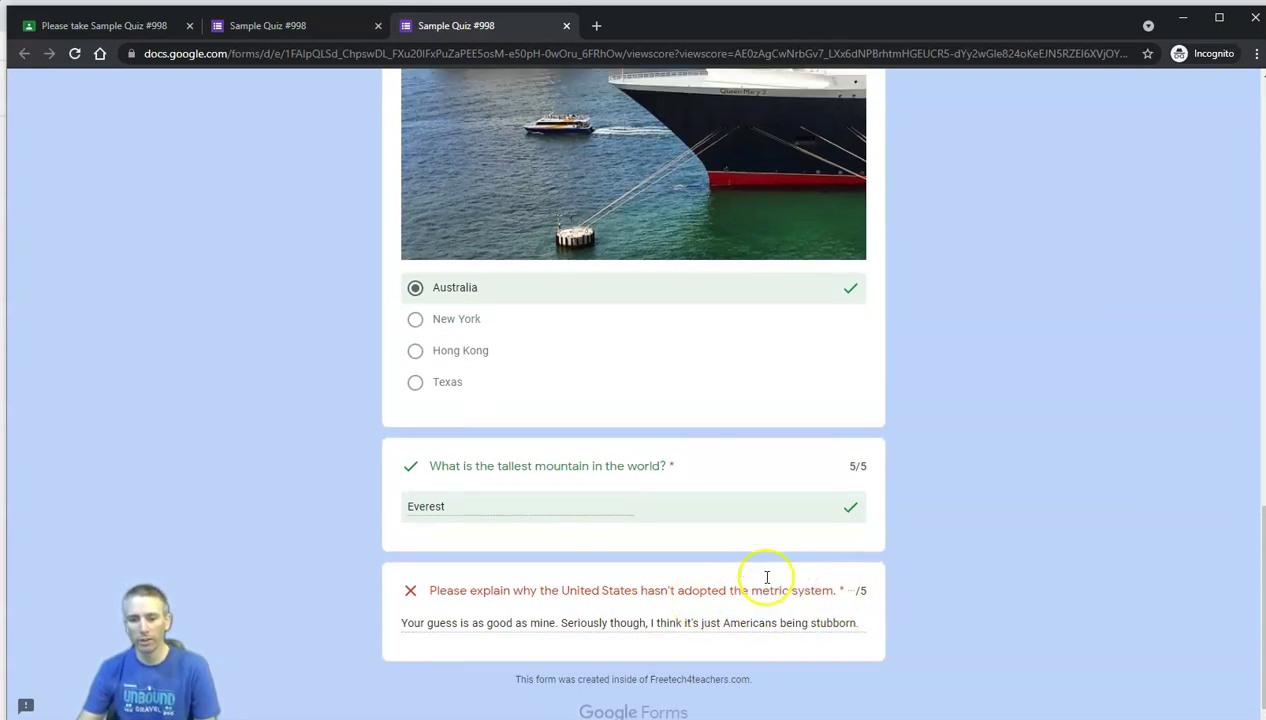
{"action": "scroll", "coordinate": [765, 580], "scroll_direction": "up", "scroll_amount": 1}
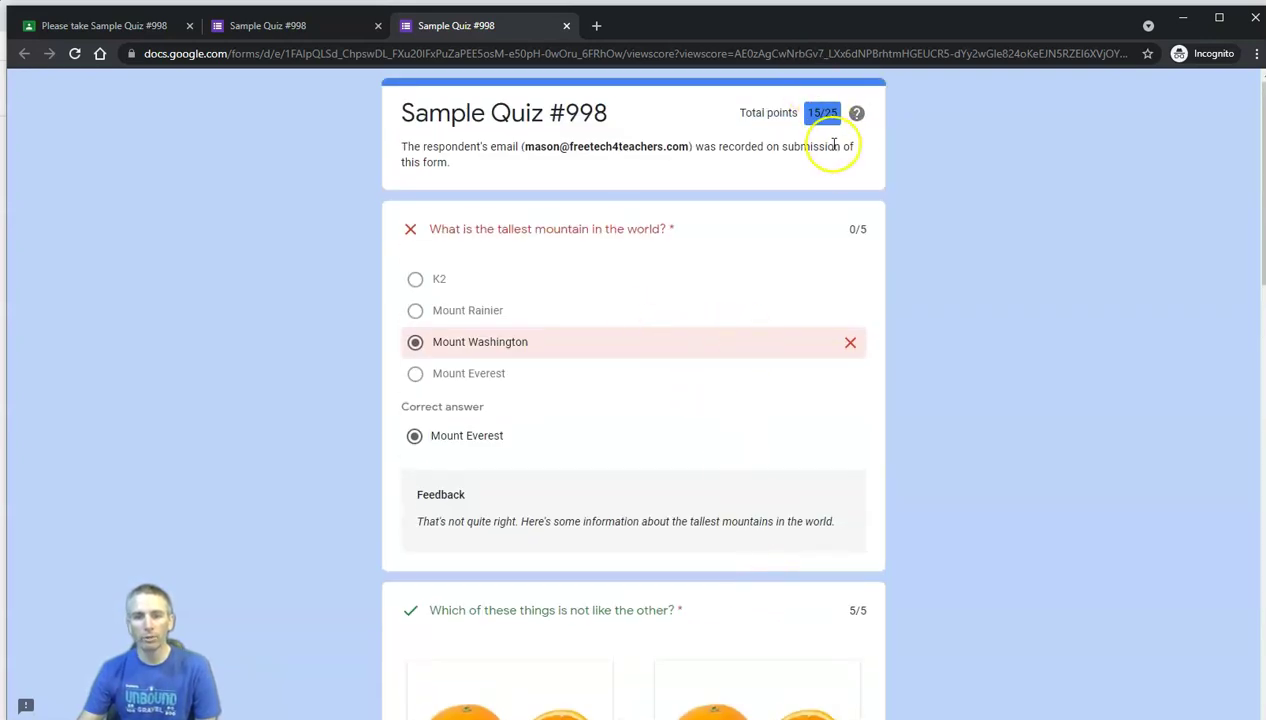
{"action": "left_click", "coordinate": [566, 25]}
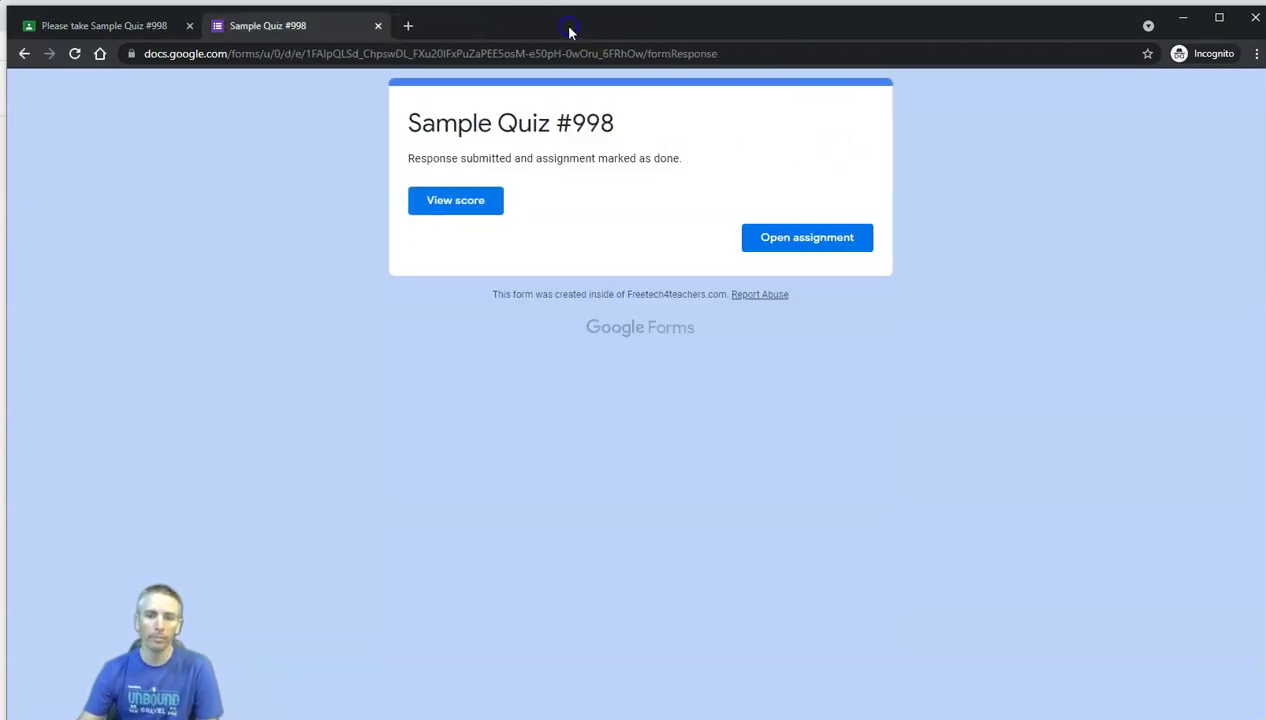
Post a private comment on the assignment asking why the last question earned no points
{"action": "left_click", "coordinate": [808, 240]}
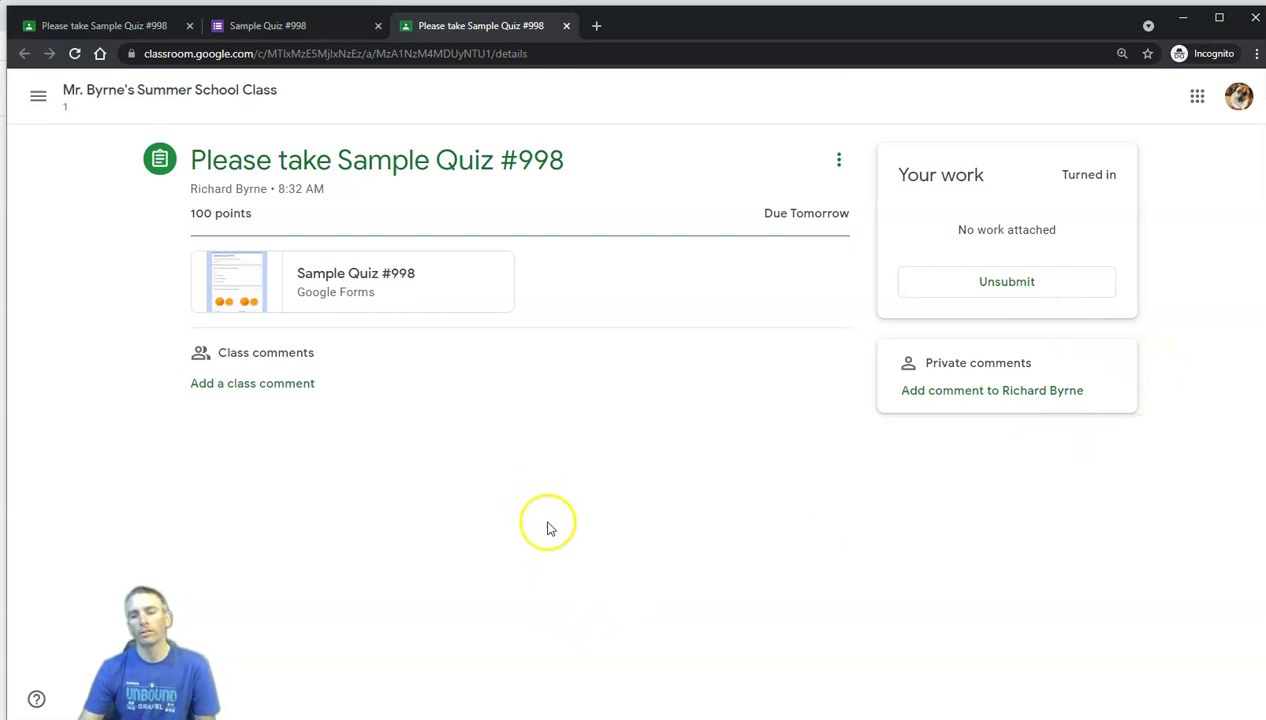
{"action": "left_click", "coordinate": [957, 398]}
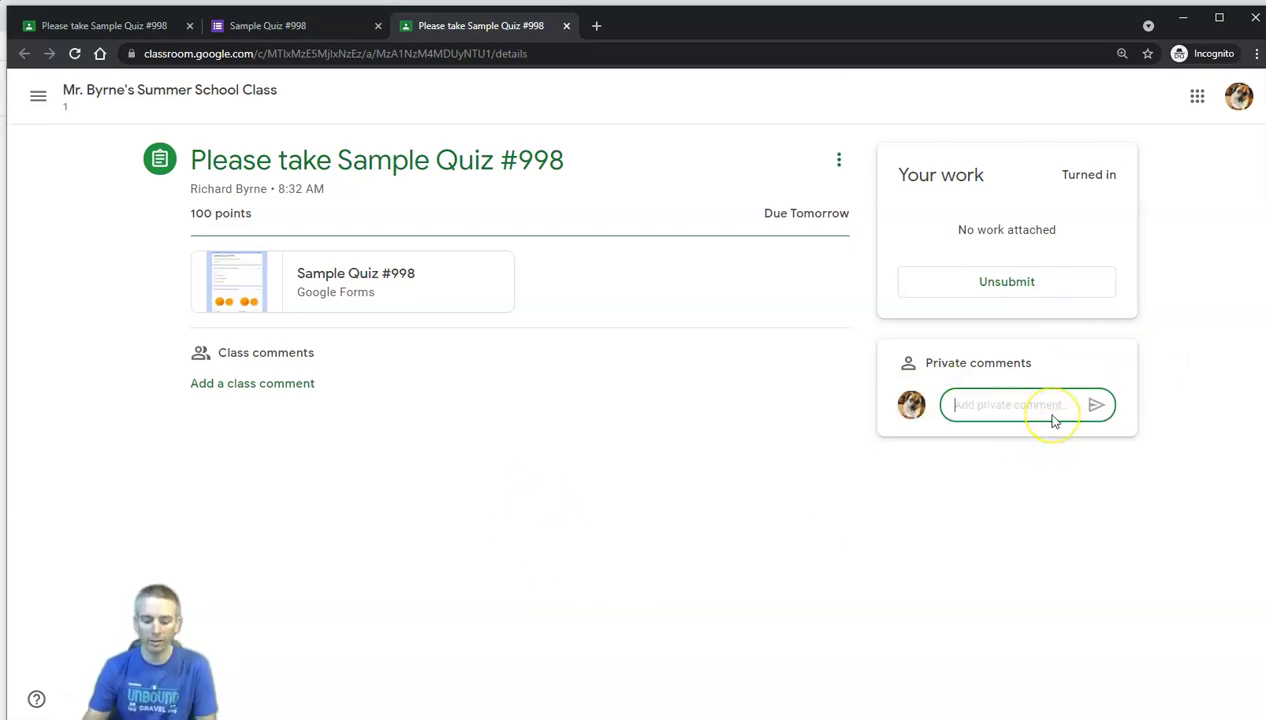
{"action": "type", "text": "Why didn't I get an"}
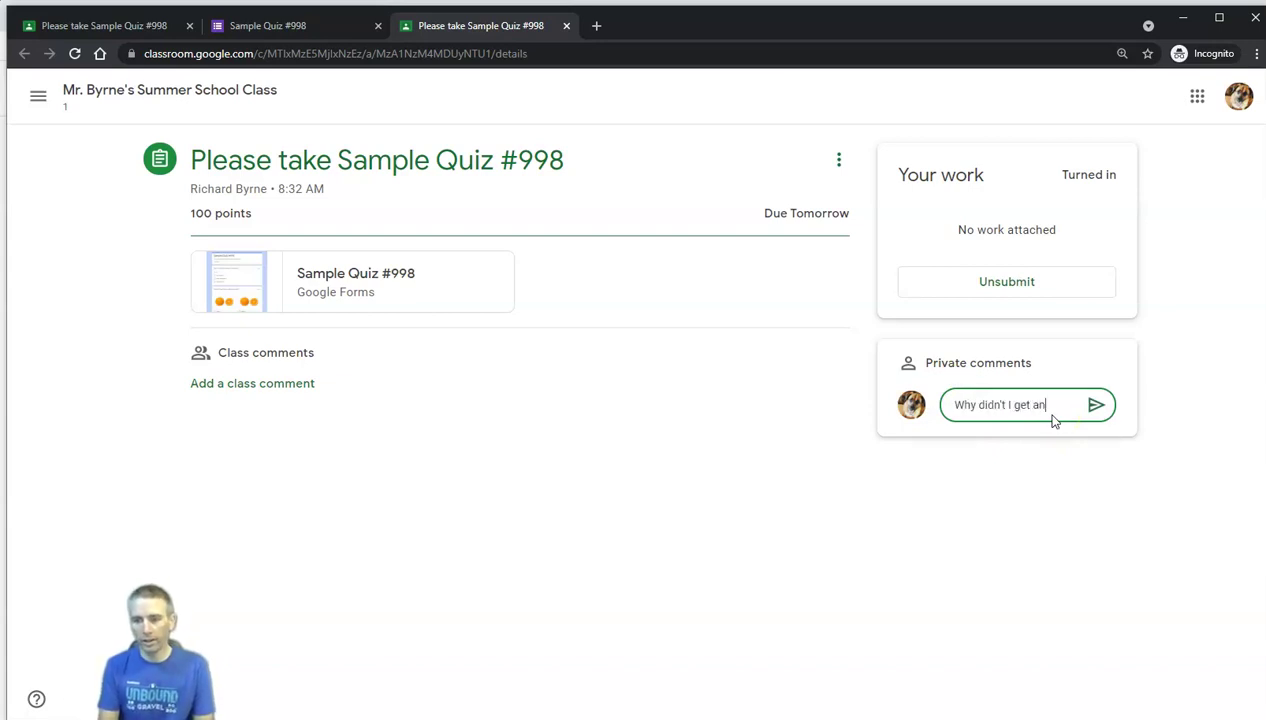
{"action": "type", "text": "y points fo"}
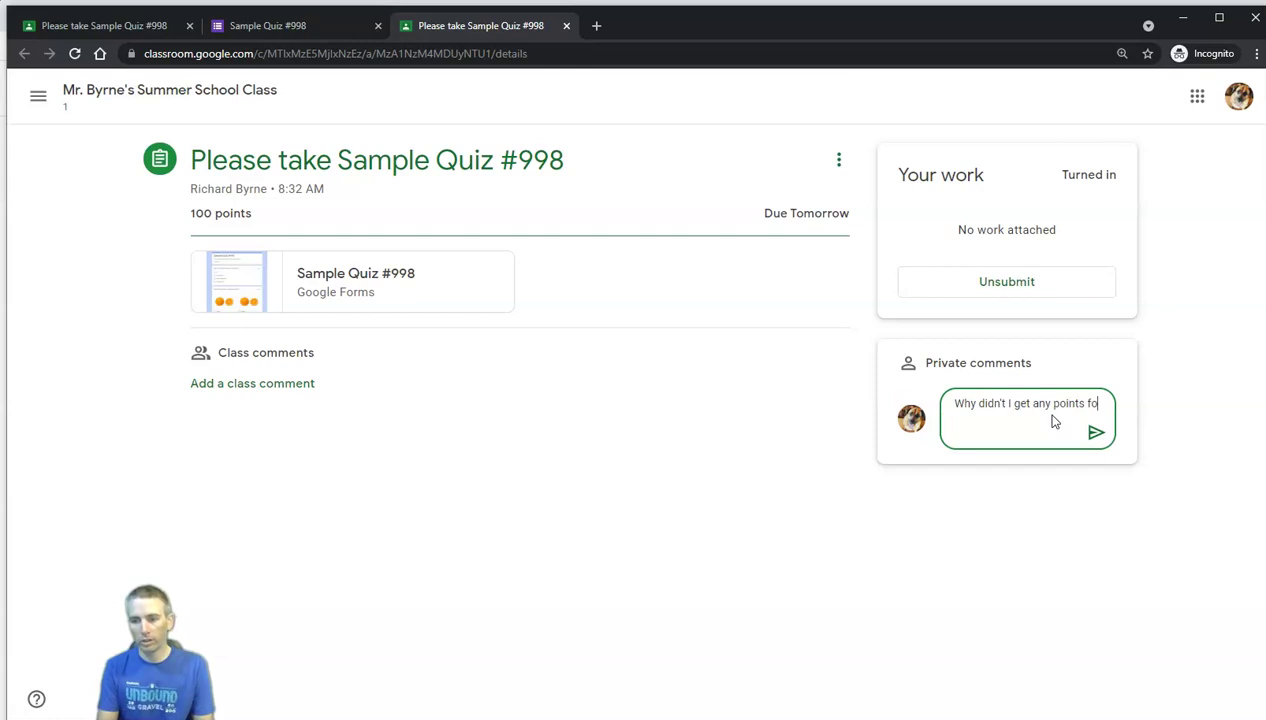
{"action": "type", "text": "r the last question?"}
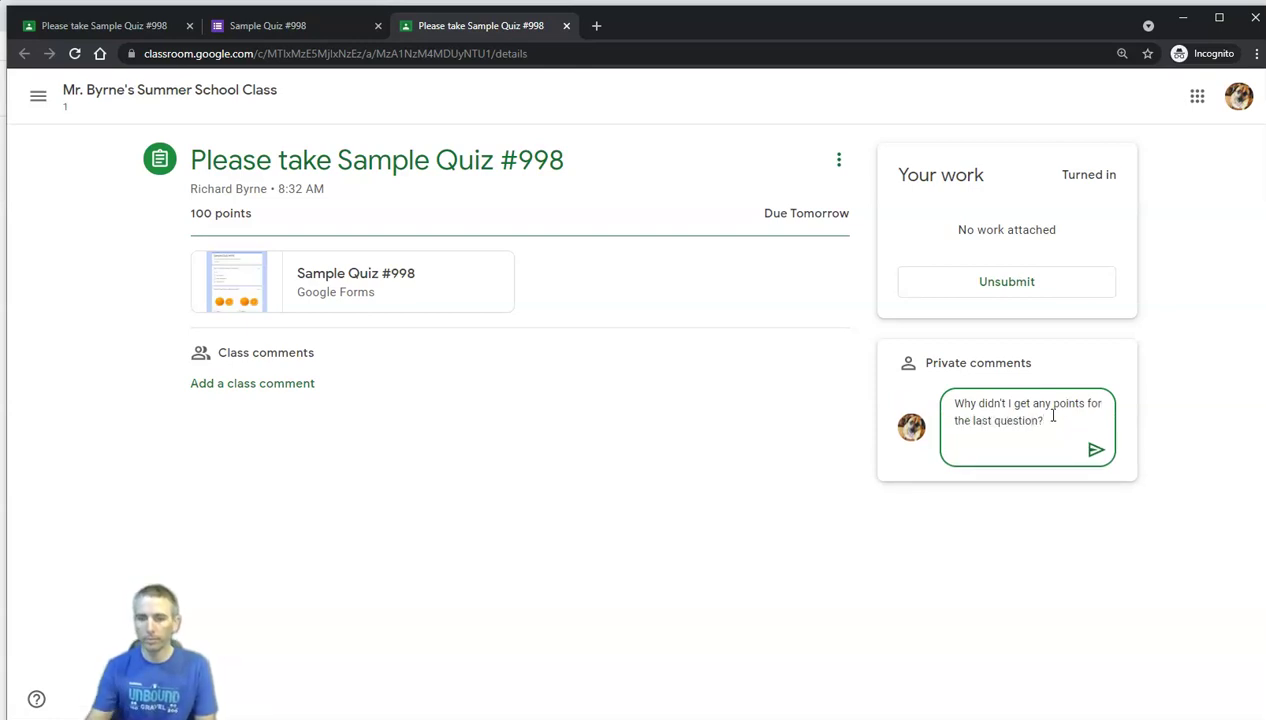
{"action": "left_click", "coordinate": [1096, 450]}
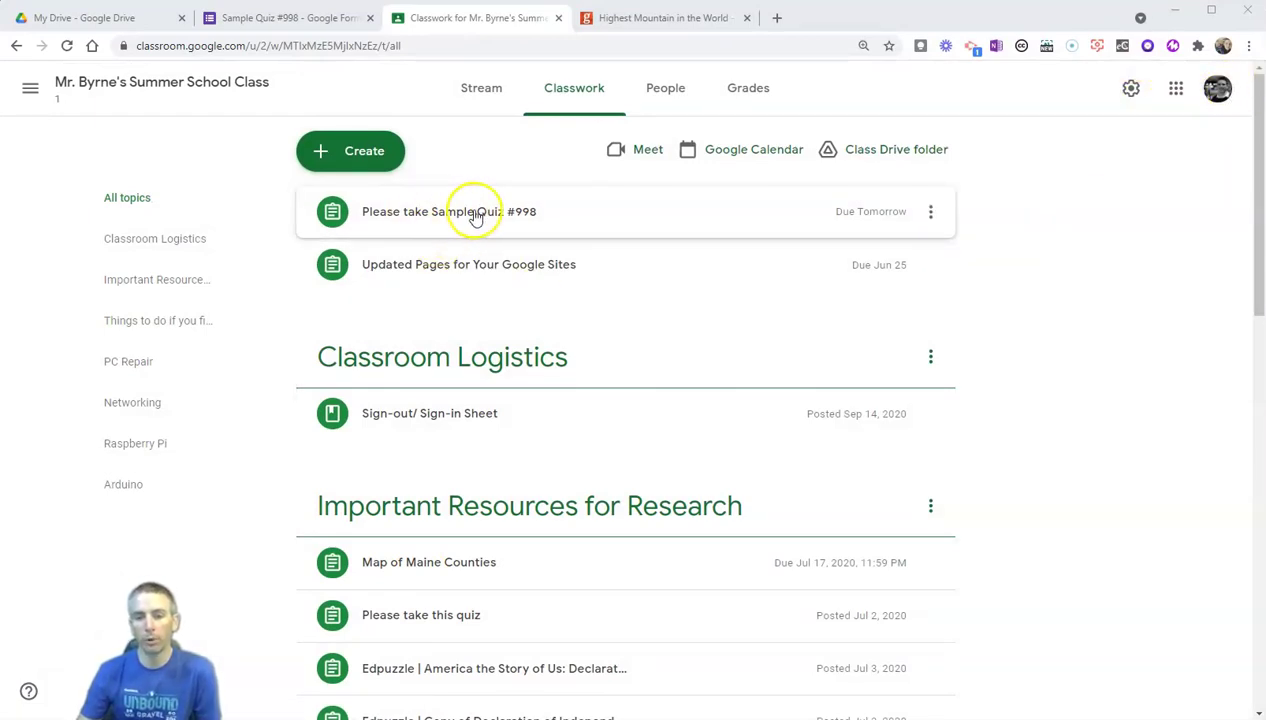
Review the quiz assignment's Student work: 1 turned in, submission ungraded out of 100
{"action": "left_click", "coordinate": [476, 217]}
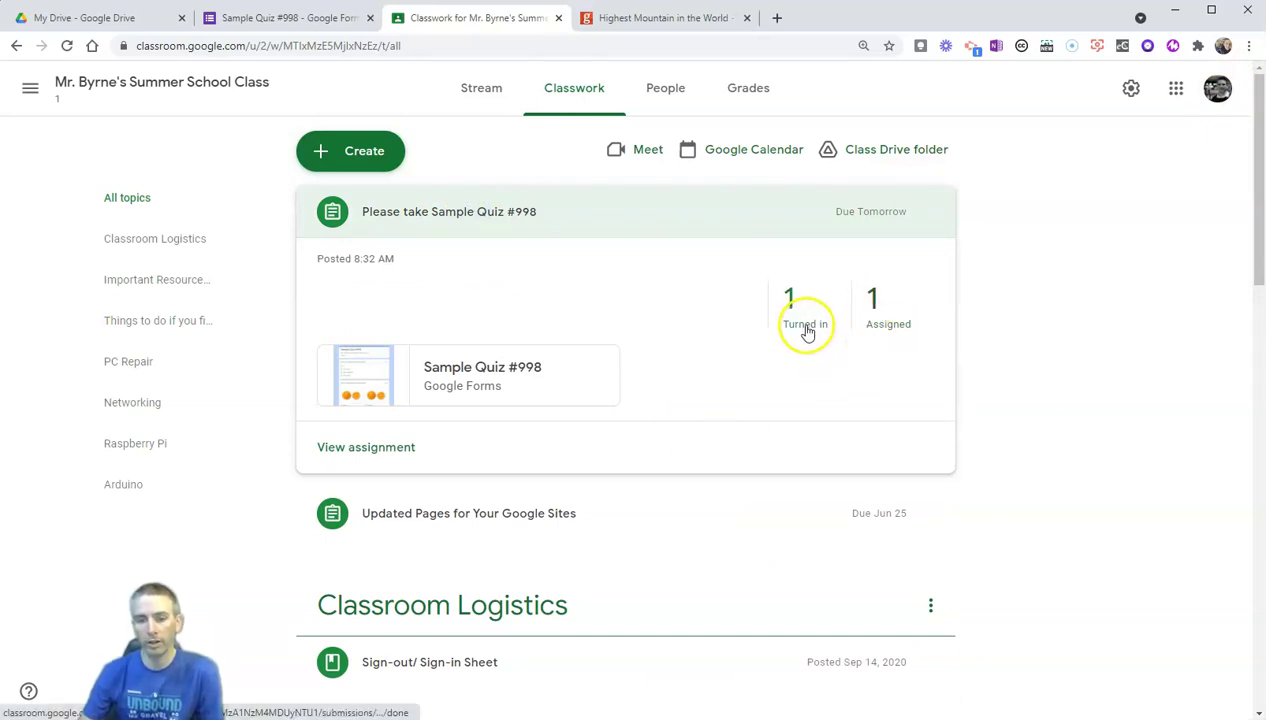
{"action": "left_click", "coordinate": [806, 329]}
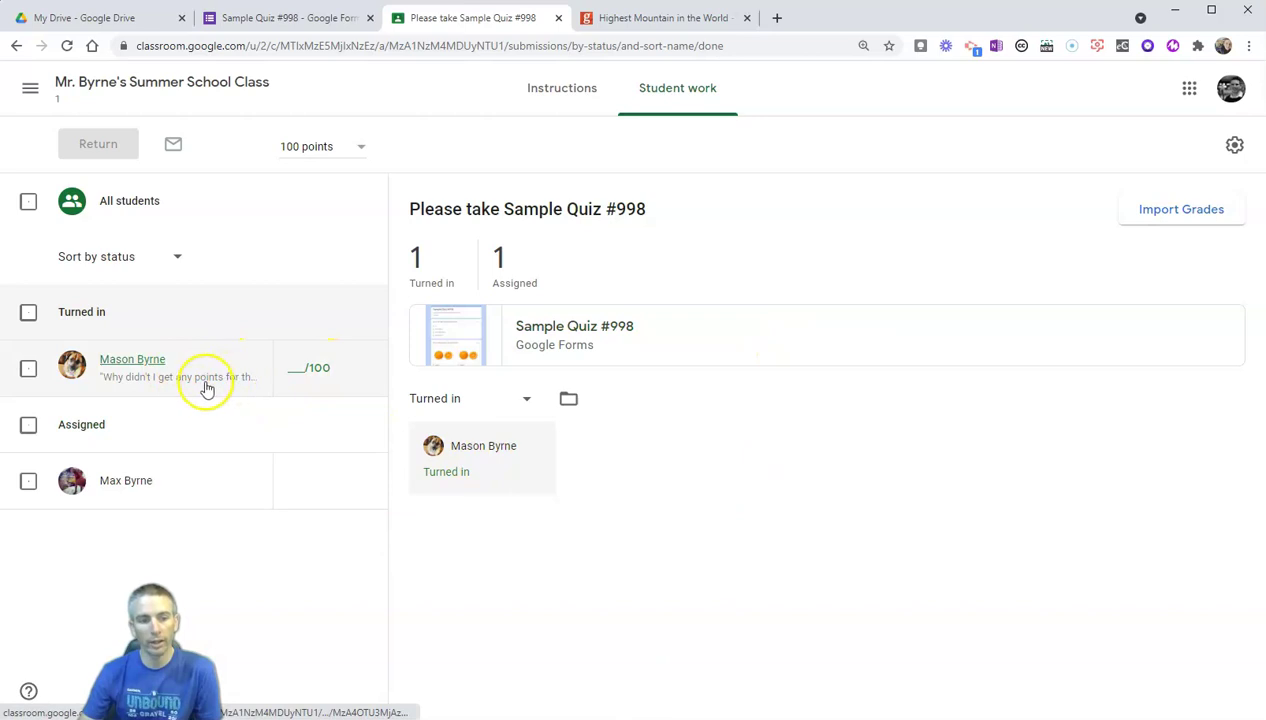
{"action": "left_click", "coordinate": [169, 378]}
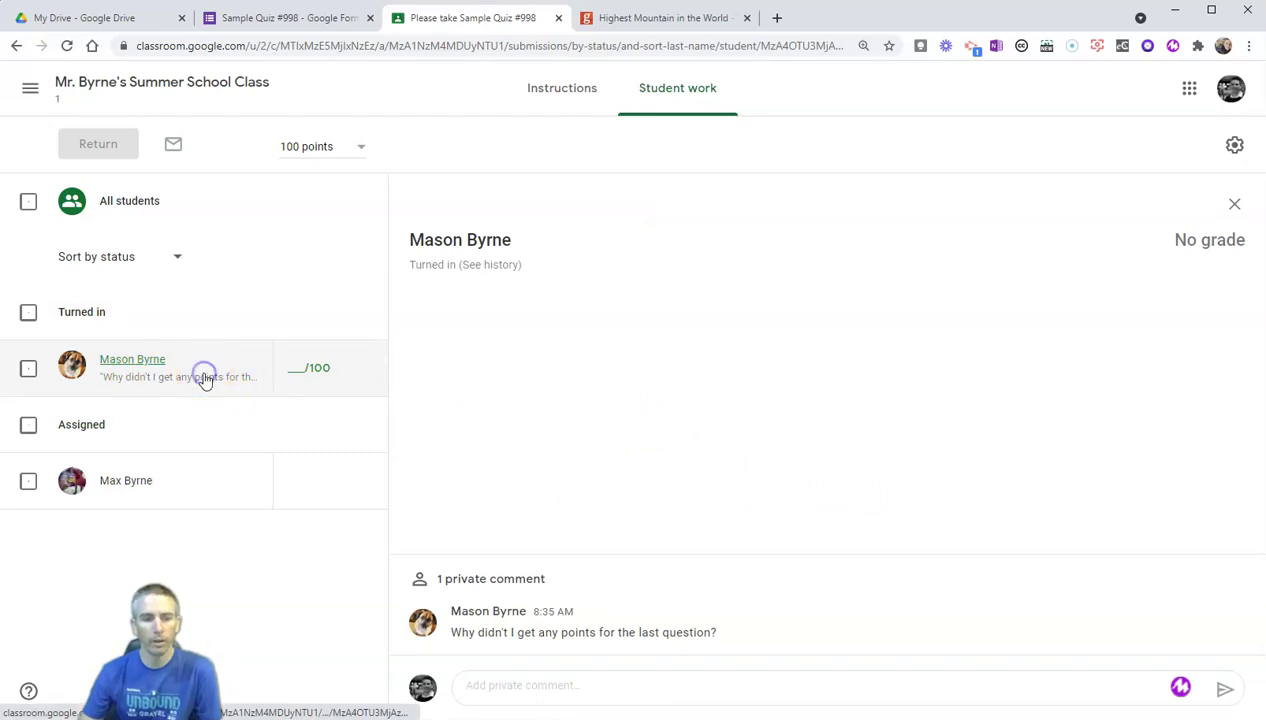
{"action": "left_click", "coordinate": [1234, 204]}
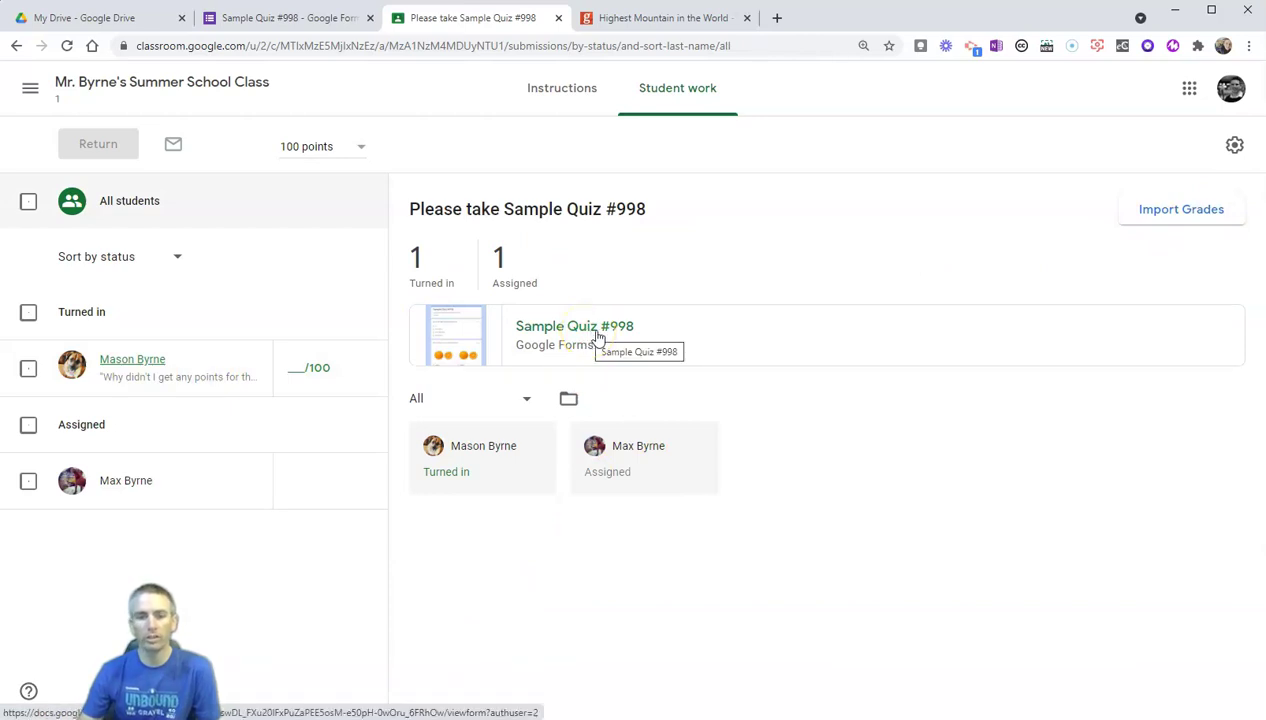
{"action": "left_click", "coordinate": [598, 340]}
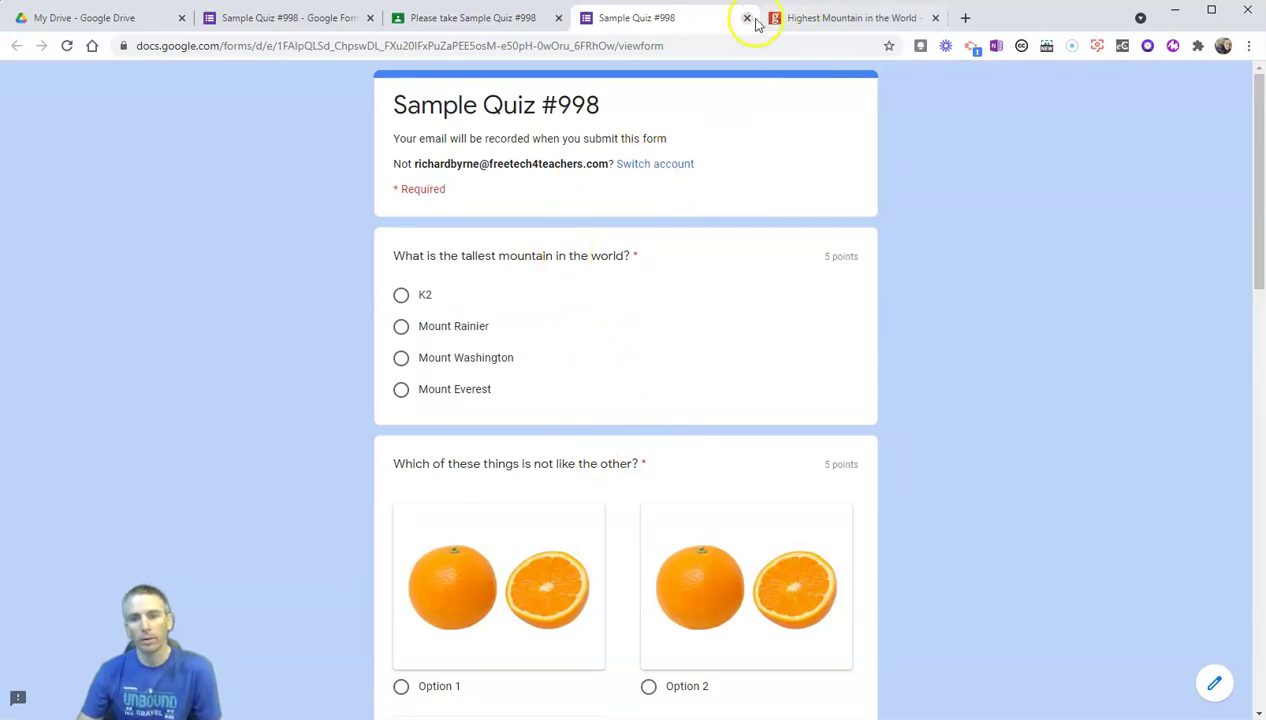
{"action": "scroll", "coordinate": [676, 453], "scroll_direction": "down", "scroll_amount": 14}
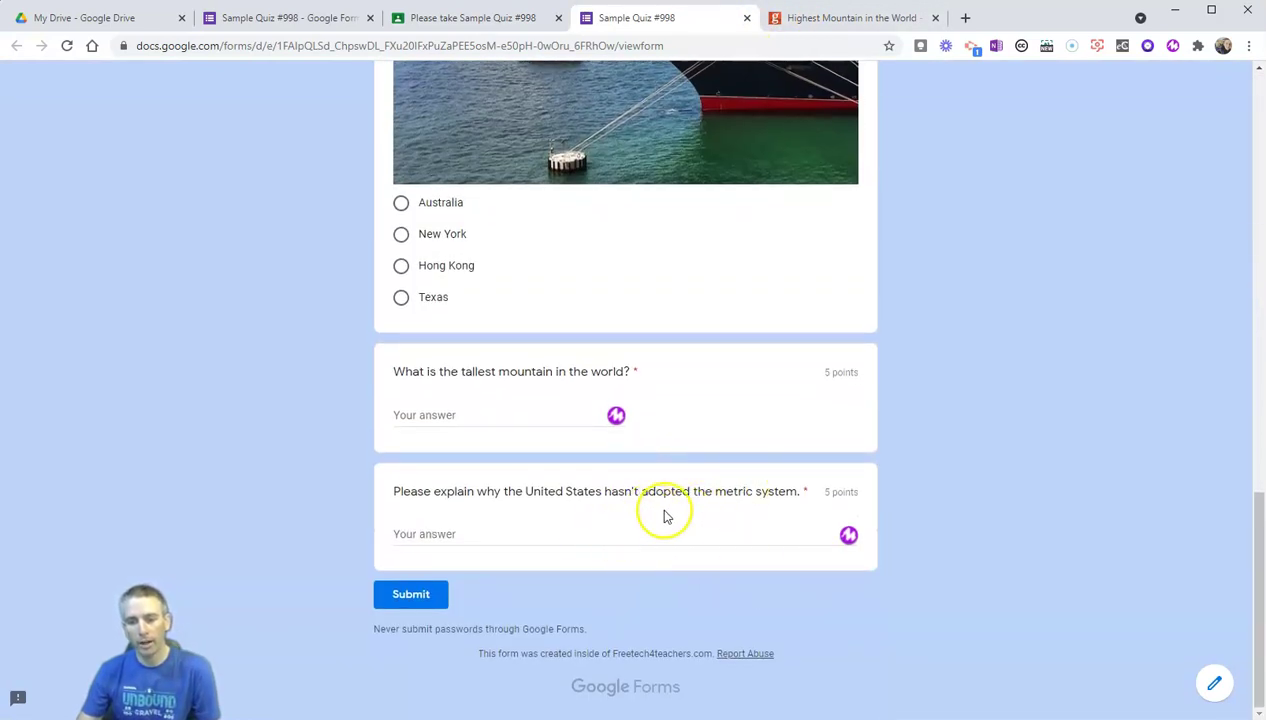
{"action": "left_click", "coordinate": [747, 17]}
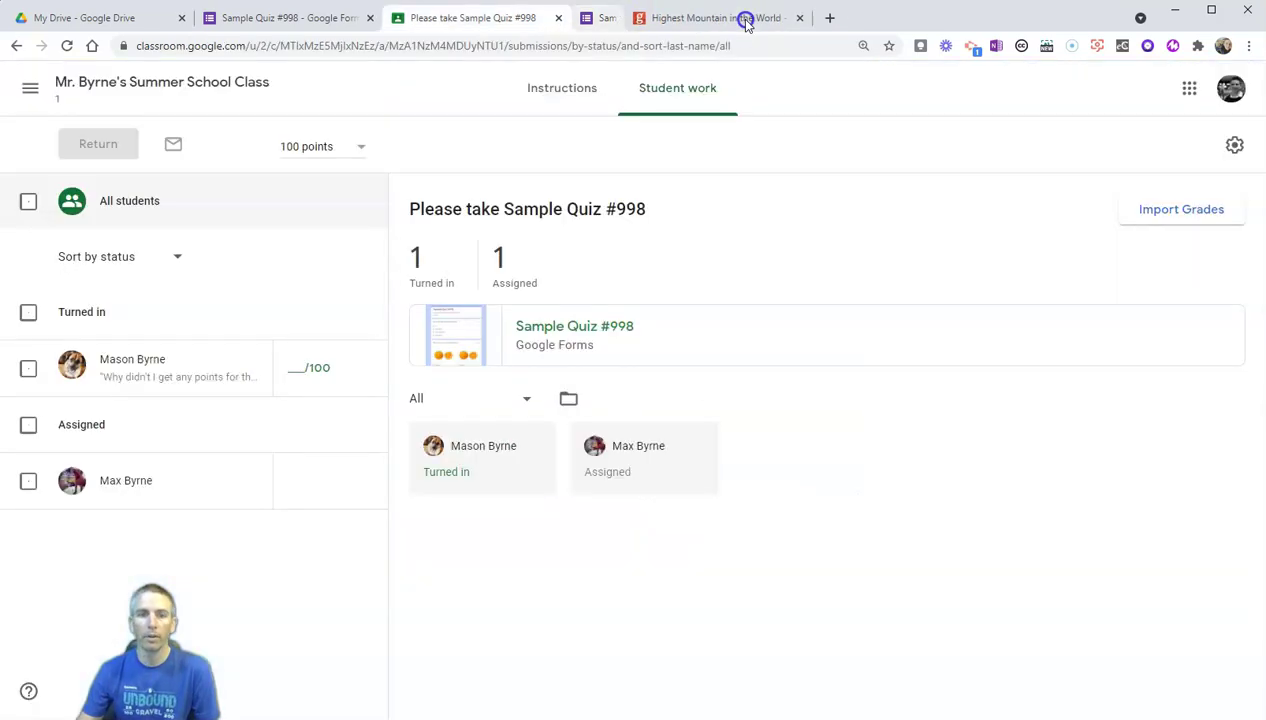
{"action": "left_click", "coordinate": [300, 17]}
{"action": "left_click", "coordinate": [836, 121]}
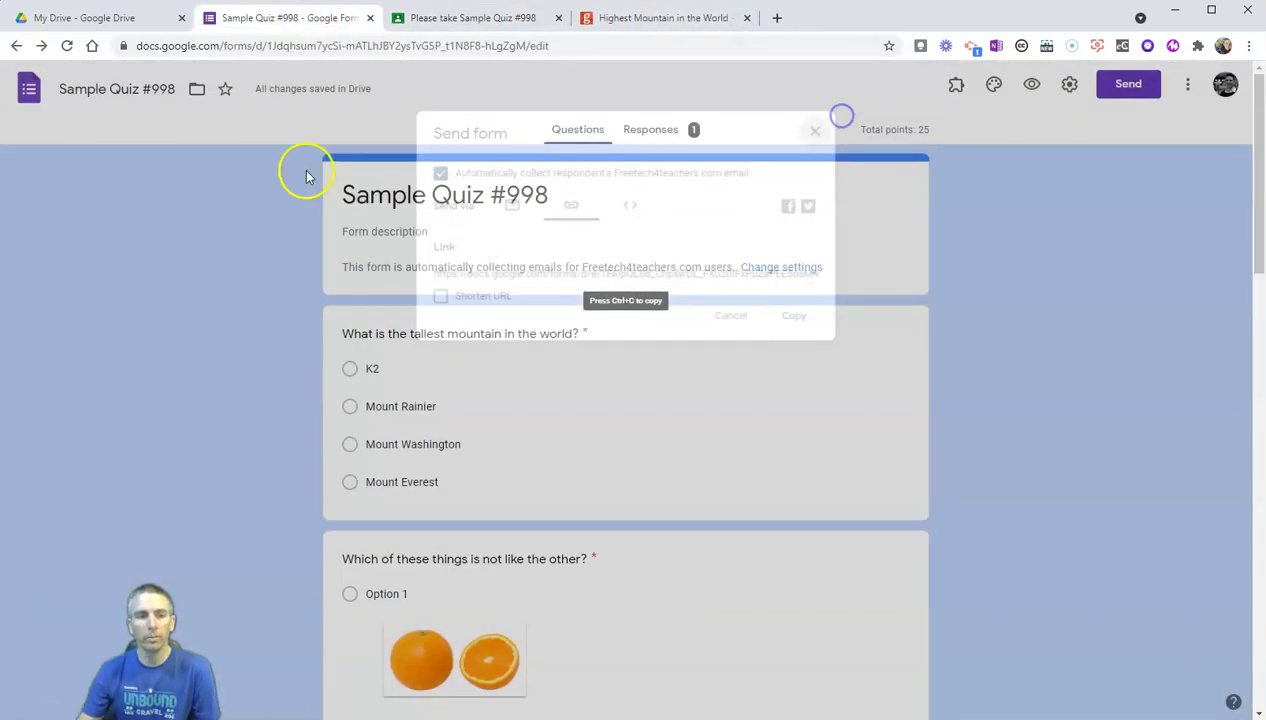
{"action": "left_click", "coordinate": [67, 45]}
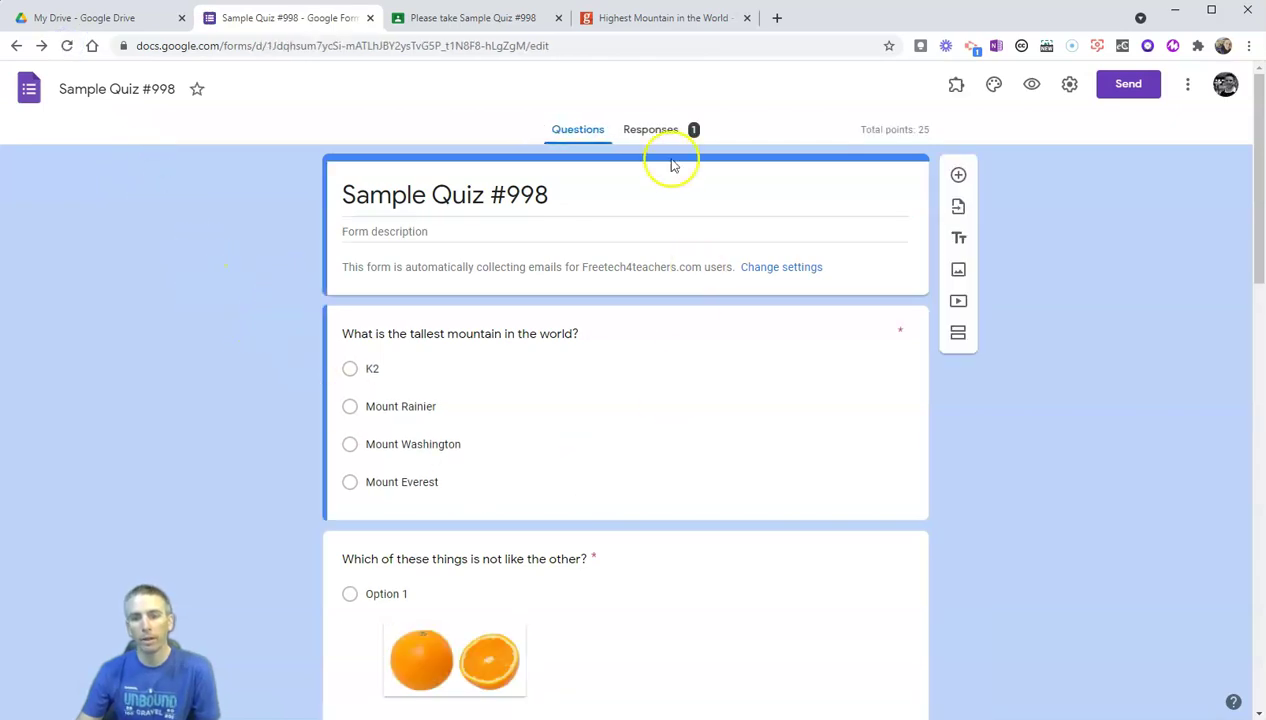
{"action": "left_click", "coordinate": [652, 131]}
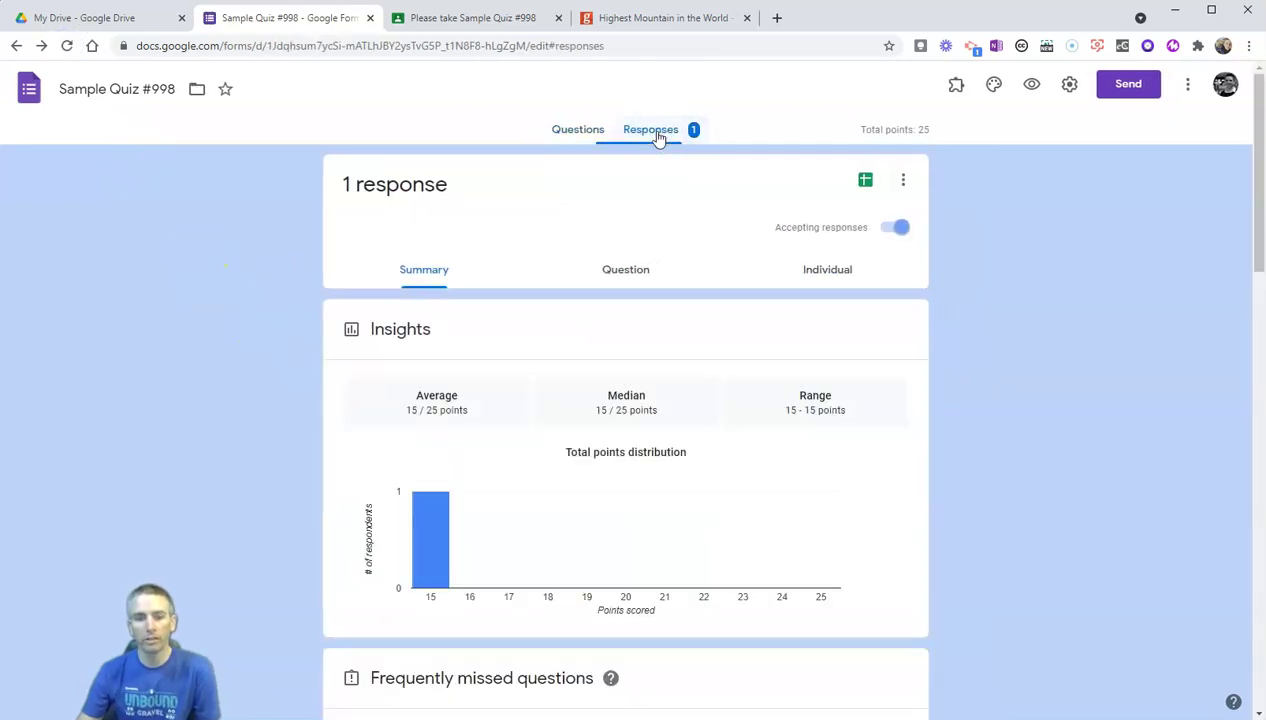
{"action": "scroll", "coordinate": [686, 360], "scroll_direction": "down", "scroll_amount": 1}
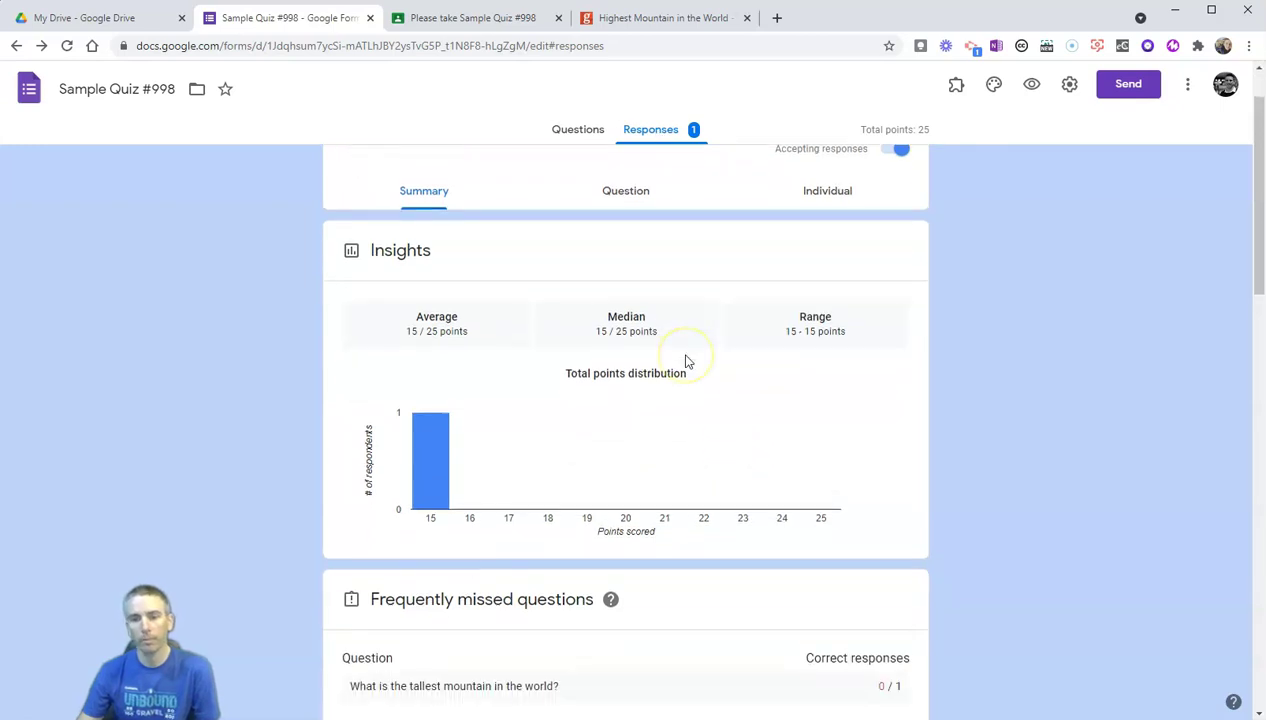
{"action": "scroll", "coordinate": [687, 361], "scroll_direction": "up", "scroll_amount": 1}
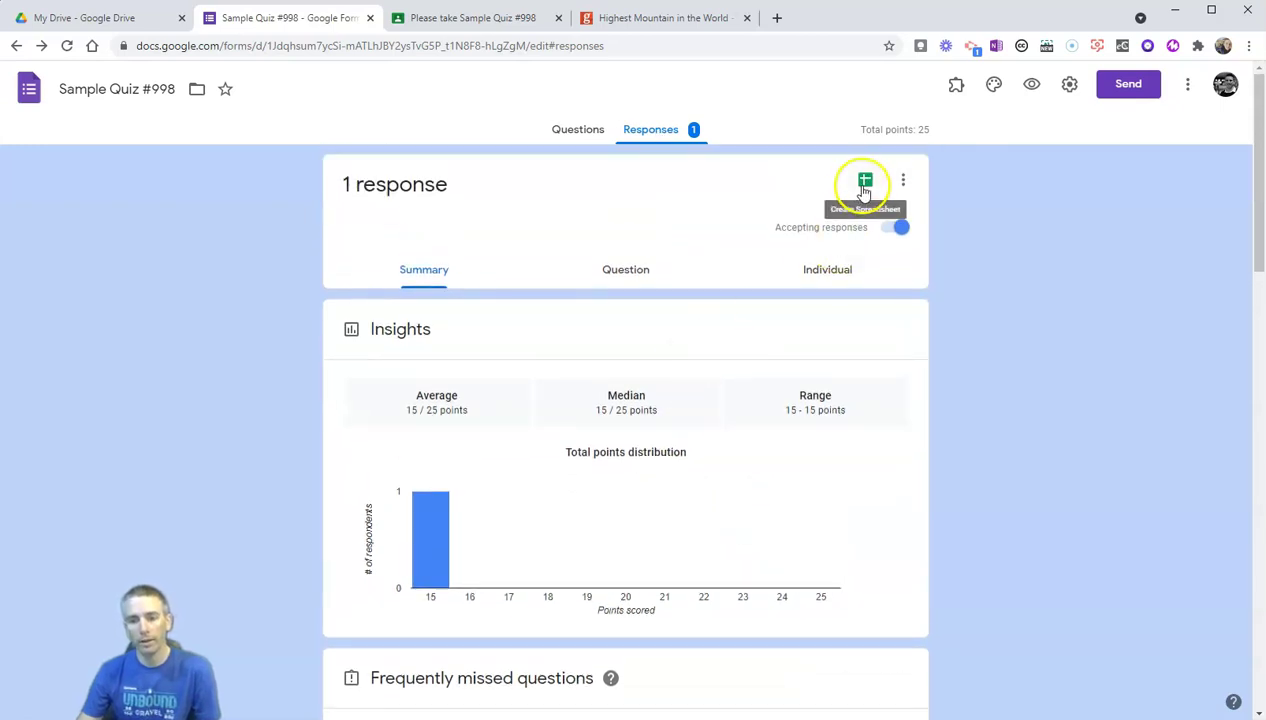
{"action": "scroll", "coordinate": [797, 452], "scroll_direction": "down", "scroll_amount": 2}
{"action": "scroll", "coordinate": [797, 452], "scroll_direction": "down", "scroll_amount": 10}
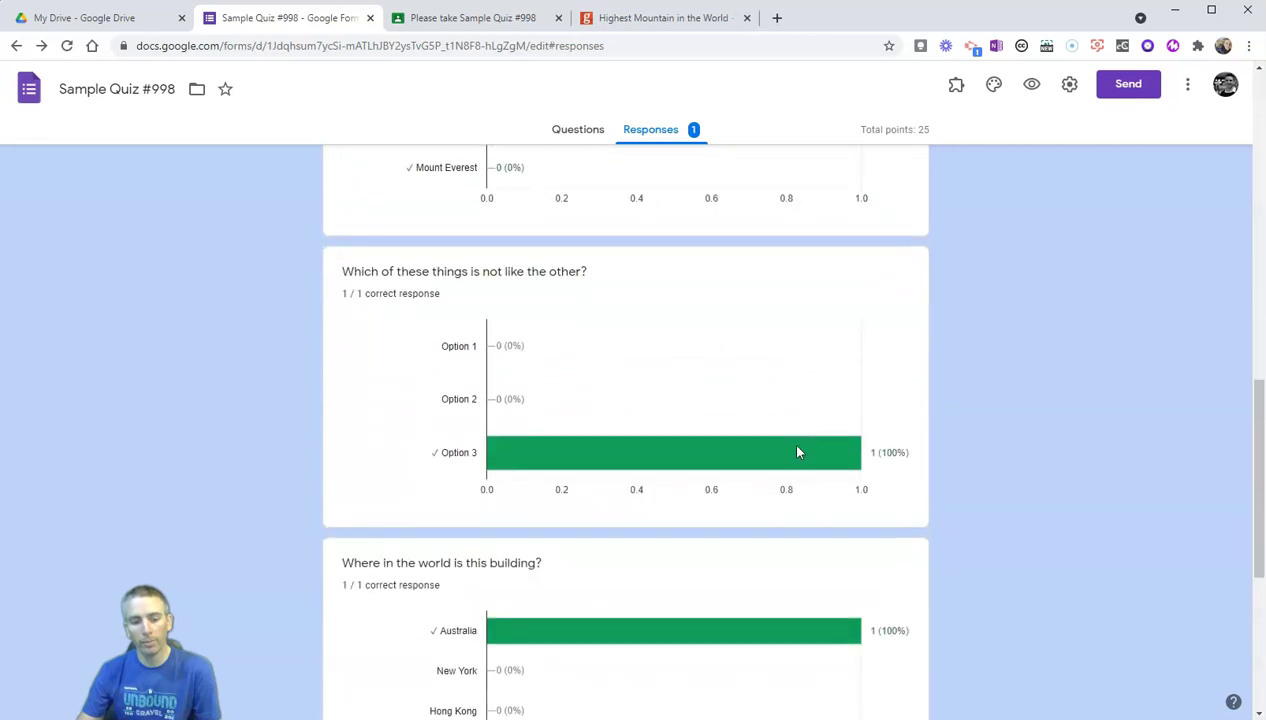
{"action": "scroll", "coordinate": [797, 452], "scroll_direction": "down", "scroll_amount": 2}
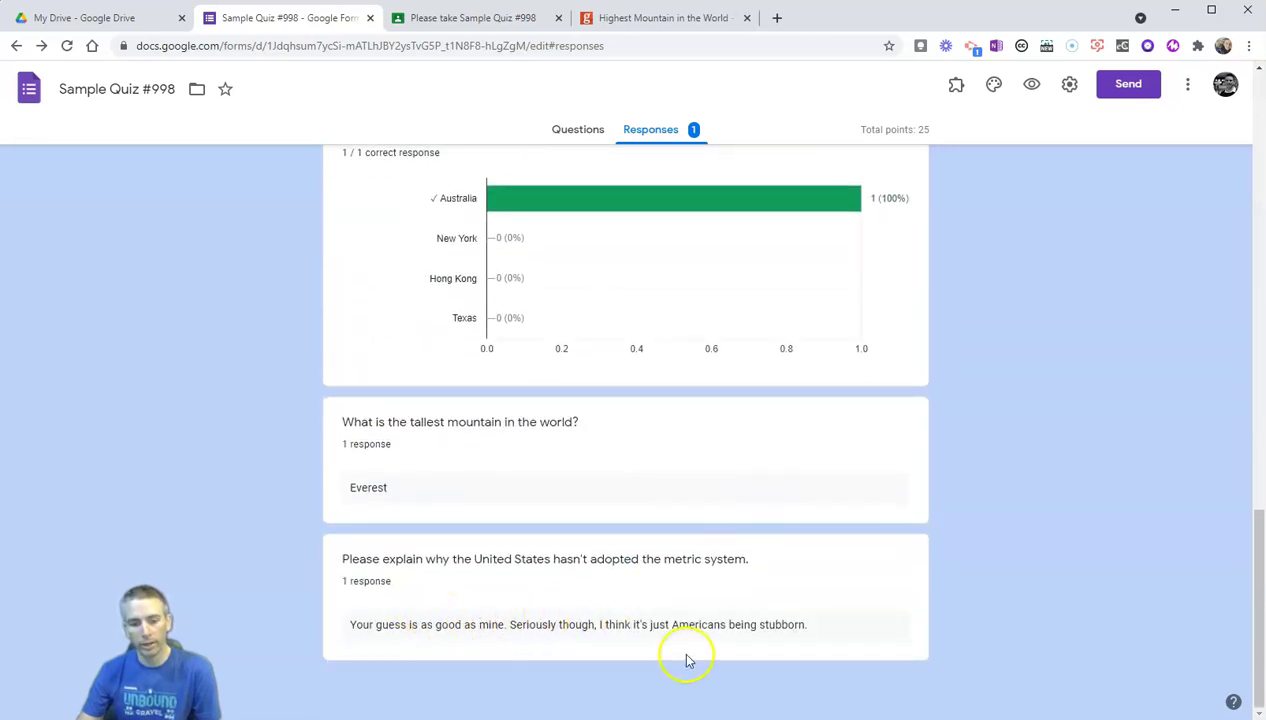
{"action": "scroll", "coordinate": [701, 625], "scroll_direction": "up", "scroll_amount": 7}
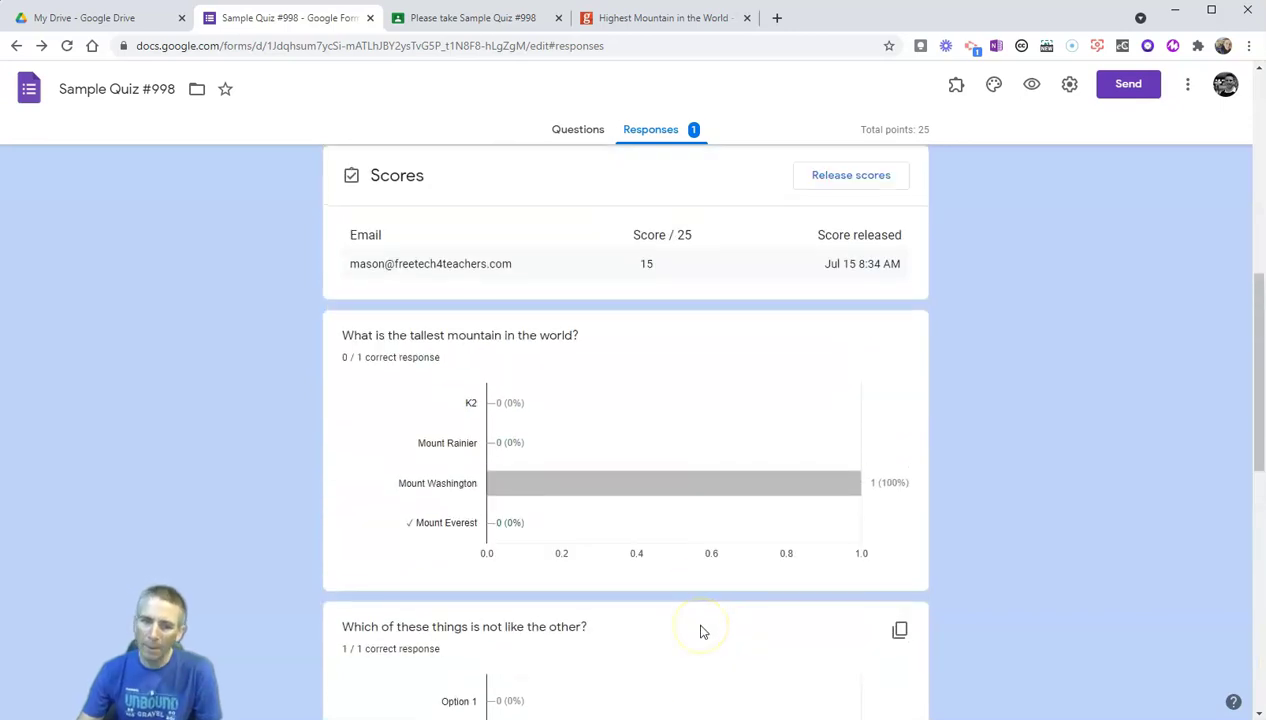
{"action": "scroll", "coordinate": [701, 631], "scroll_direction": "up", "scroll_amount": 3}
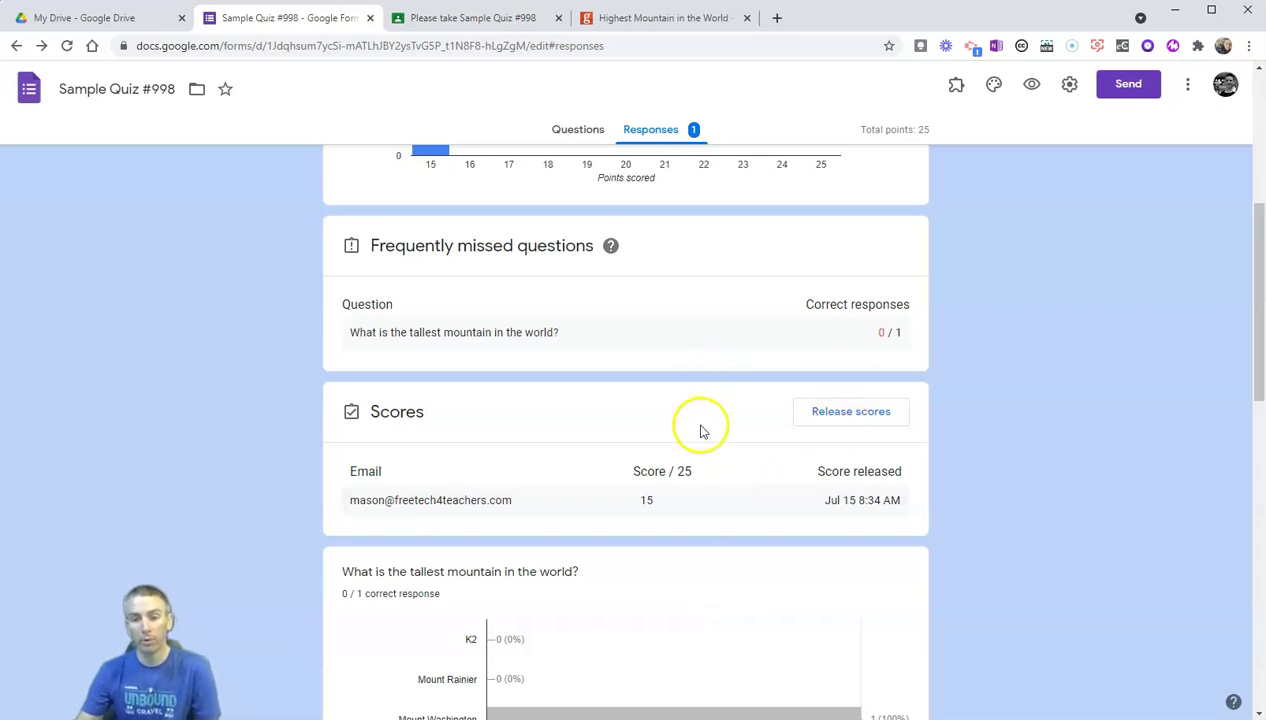
{"action": "scroll", "coordinate": [701, 432], "scroll_direction": "down", "scroll_amount": 3}
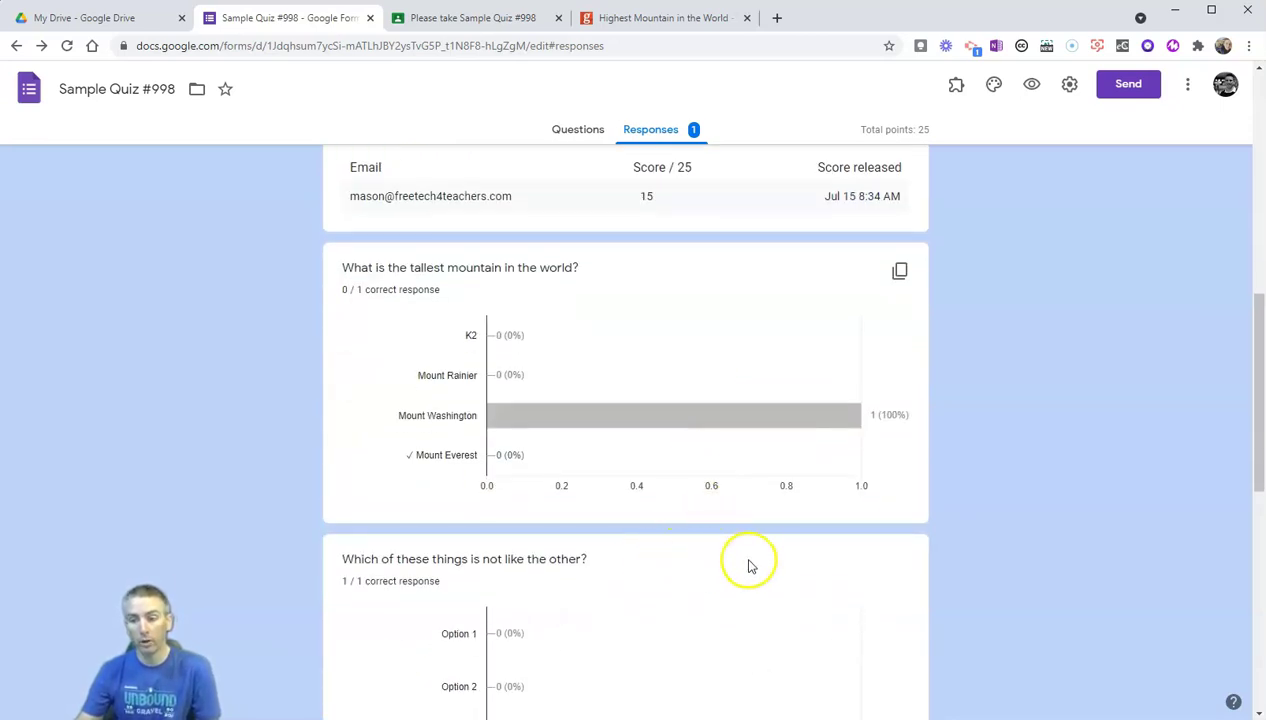
{"action": "scroll", "coordinate": [751, 560], "scroll_direction": "down", "scroll_amount": 5}
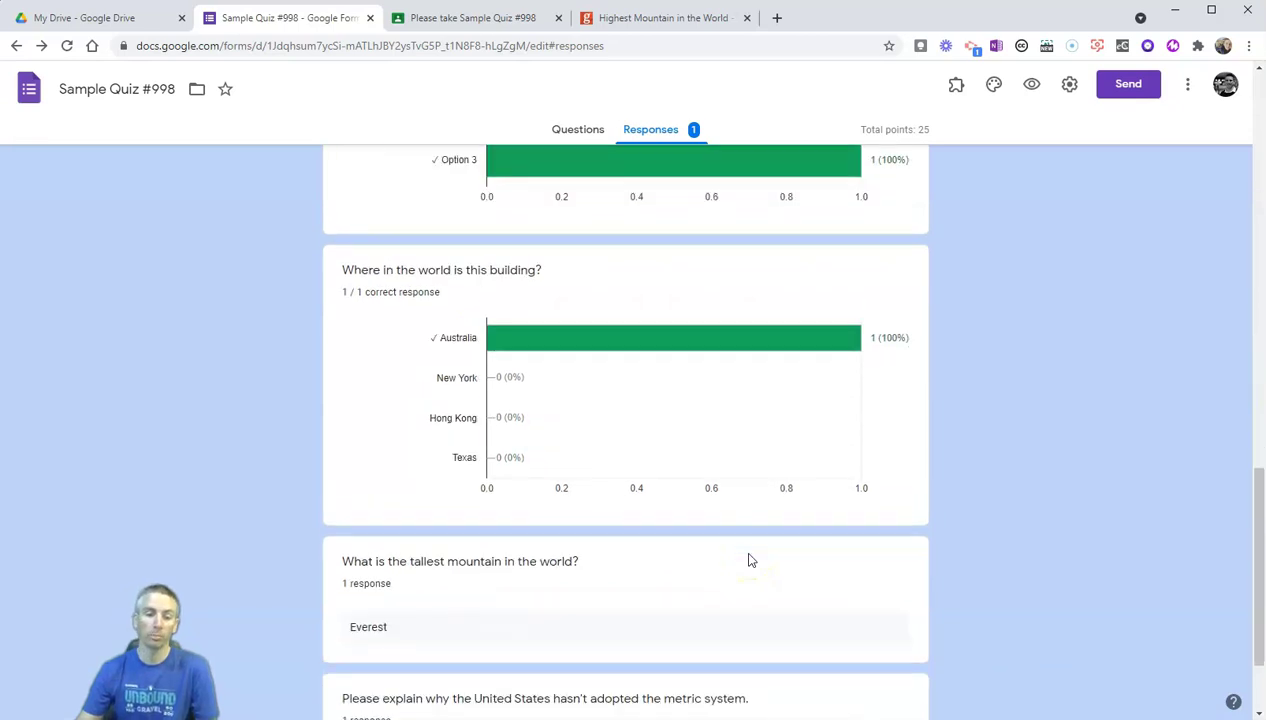
{"action": "scroll", "coordinate": [749, 557], "scroll_direction": "down", "scroll_amount": 2}
{"action": "scroll", "coordinate": [749, 555], "scroll_direction": "up", "scroll_amount": 5}
{"action": "scroll", "coordinate": [749, 555], "scroll_direction": "up", "scroll_amount": 10}
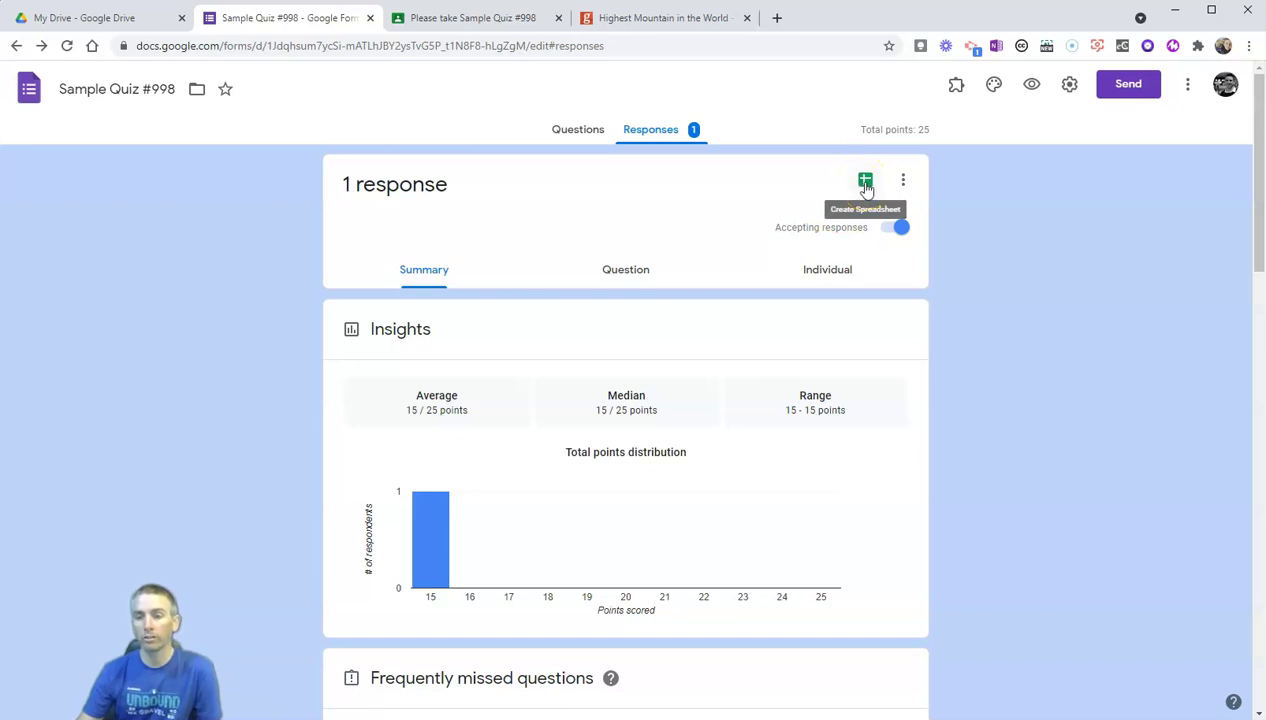
Export the Sample Quiz #998 responses to a new spreadsheet and change cell C2's score to 20
{"action": "left_click", "coordinate": [866, 182]}
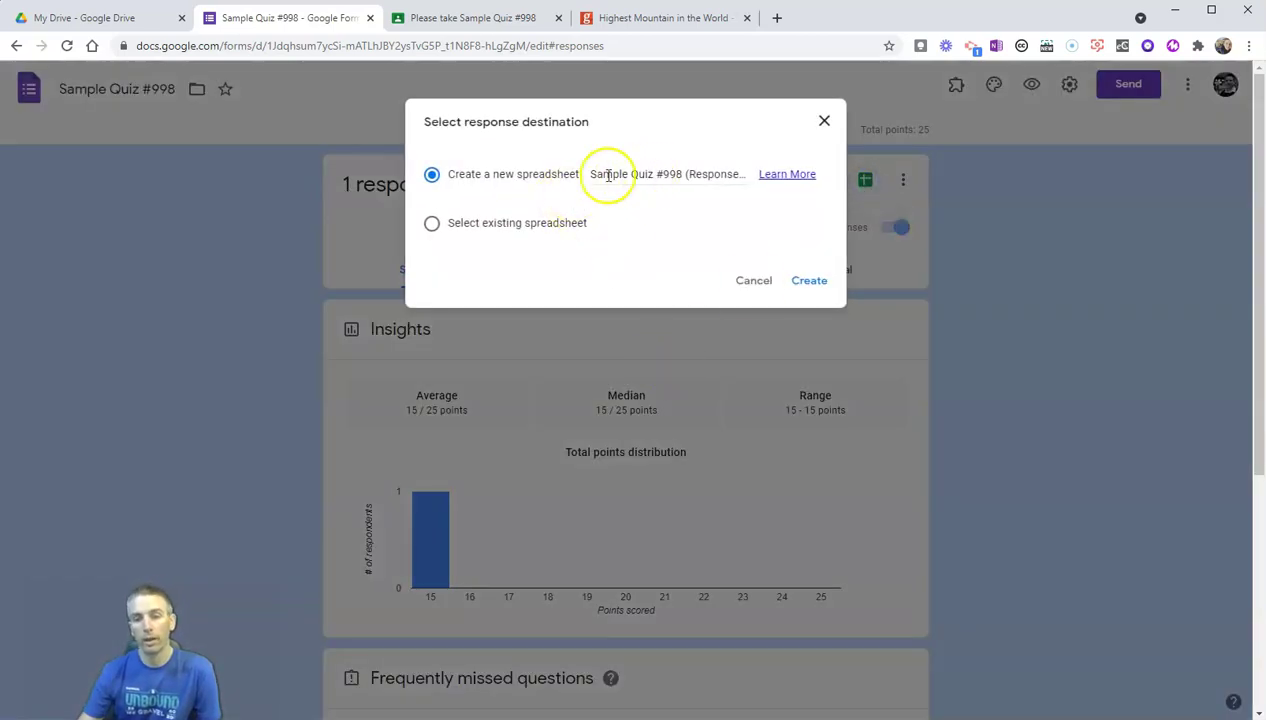
{"action": "left_click", "coordinate": [809, 280]}
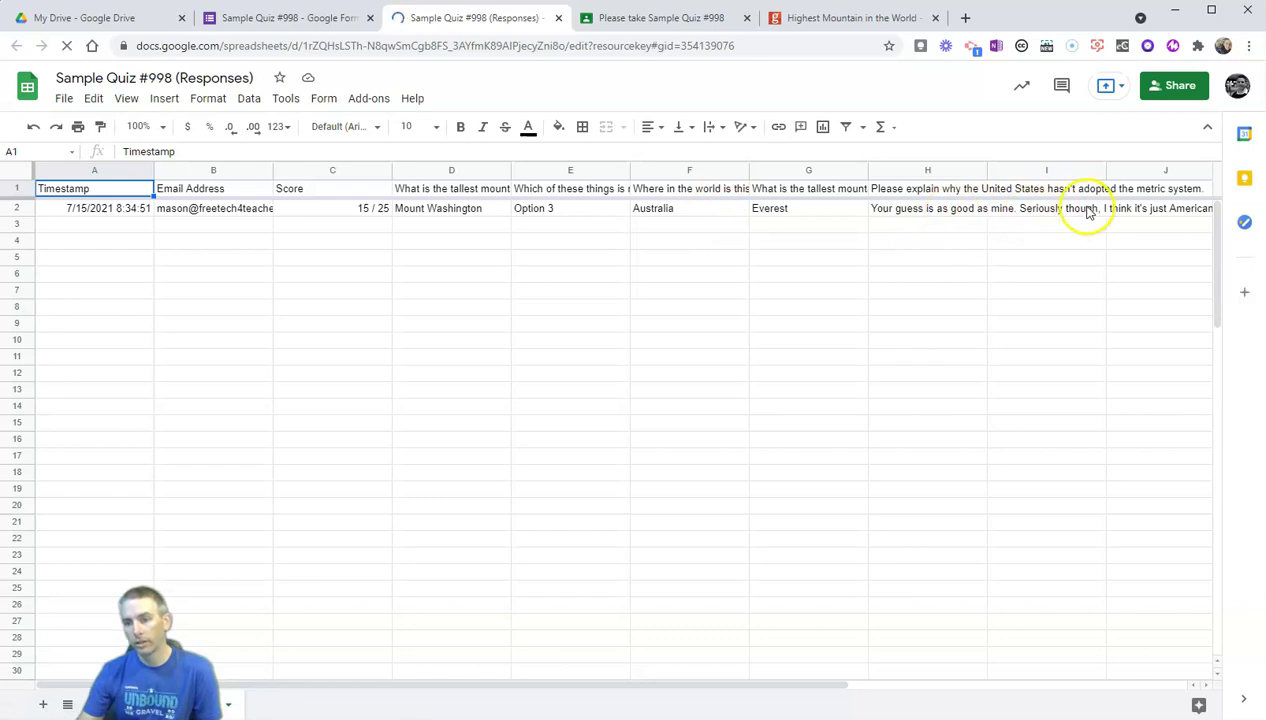
{"action": "double_click", "coordinate": [368, 209]}
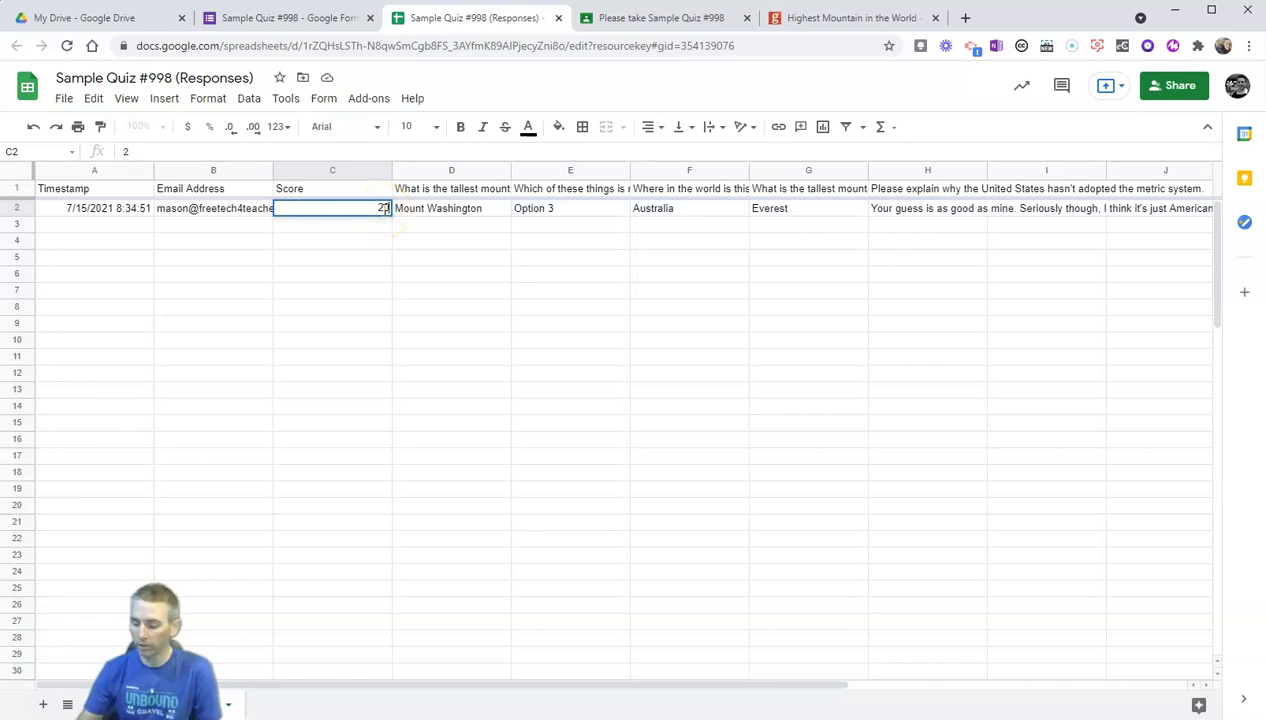
{"action": "type", "text": "20"}
{"action": "key", "text": "Return"}
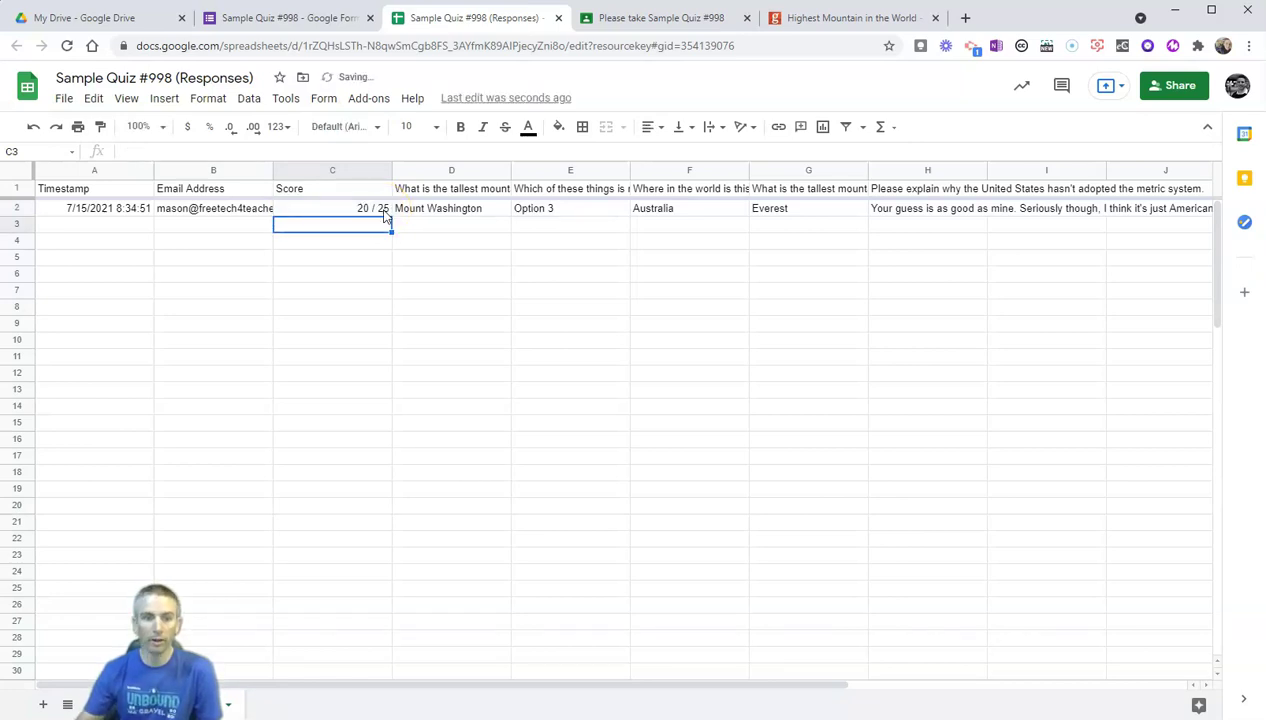
{"action": "left_click", "coordinate": [301, 16]}
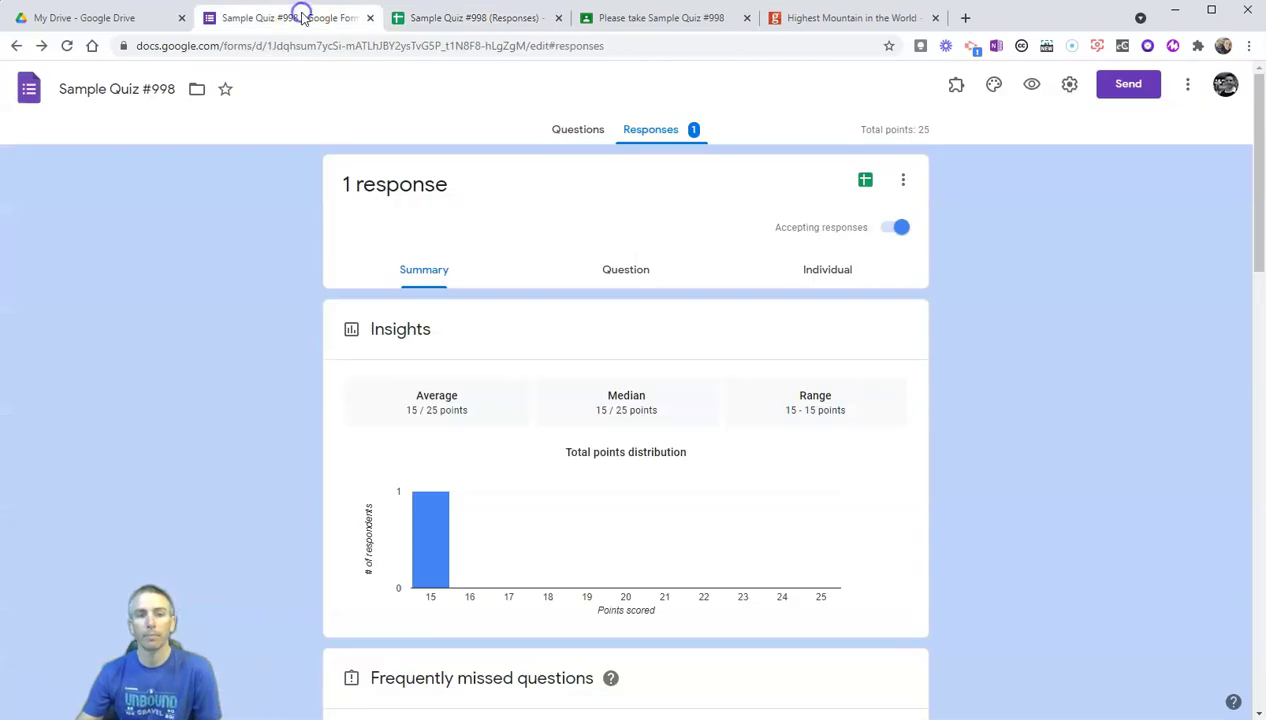
In the individual response, give the metric-system question 5 points and save the new score
{"action": "left_click", "coordinate": [838, 278]}
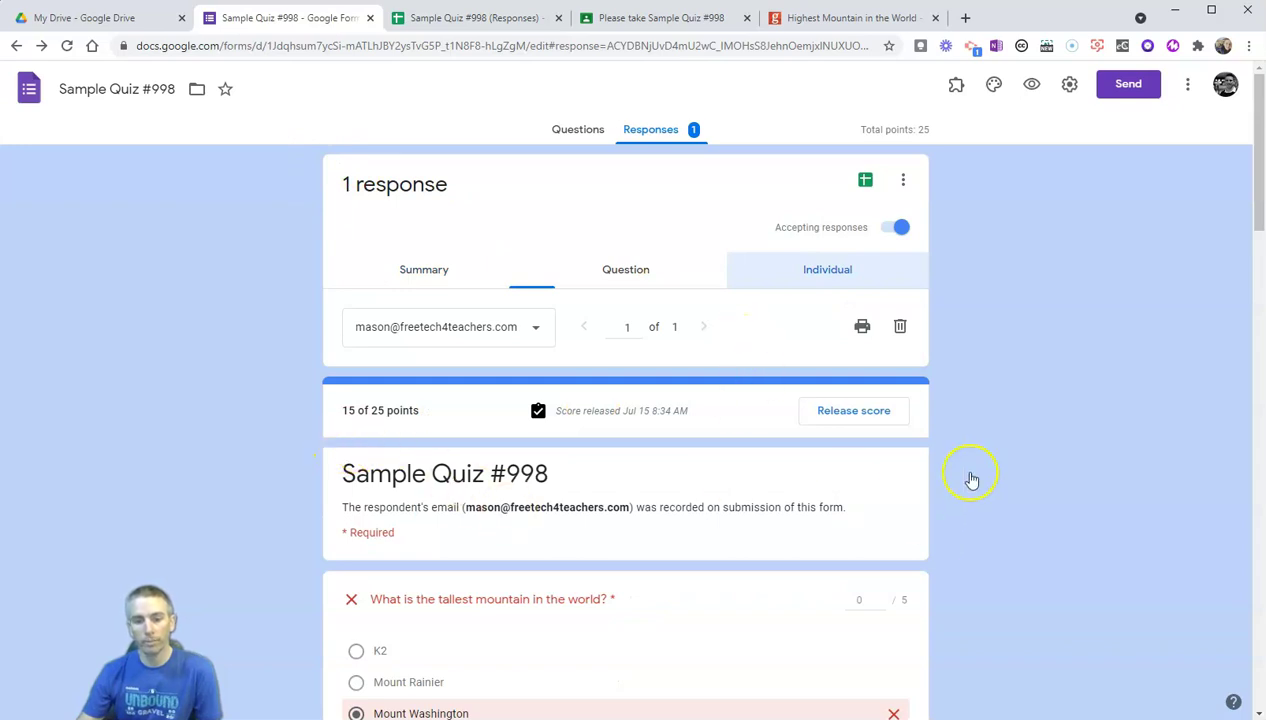
{"action": "scroll", "coordinate": [975, 495], "scroll_direction": "down", "scroll_amount": 15}
{"action": "scroll", "coordinate": [988, 517], "scroll_direction": "down", "scroll_amount": 10}
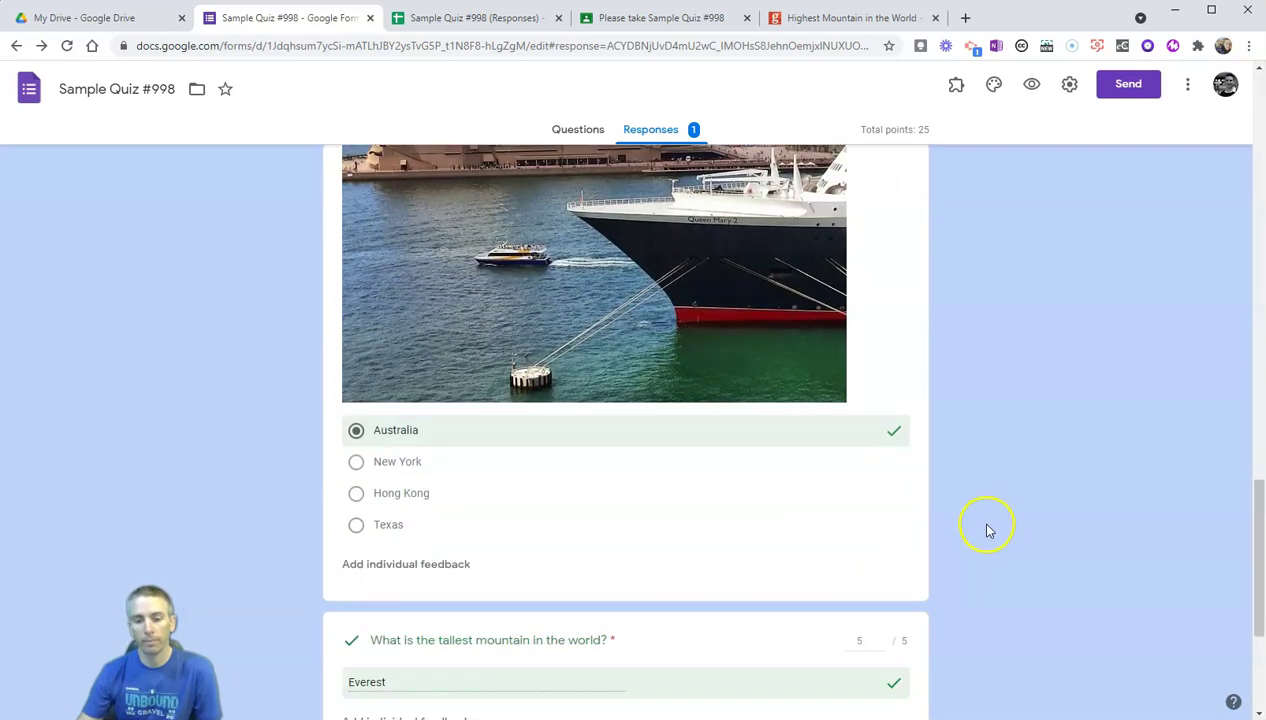
{"action": "left_click", "coordinate": [872, 502]}
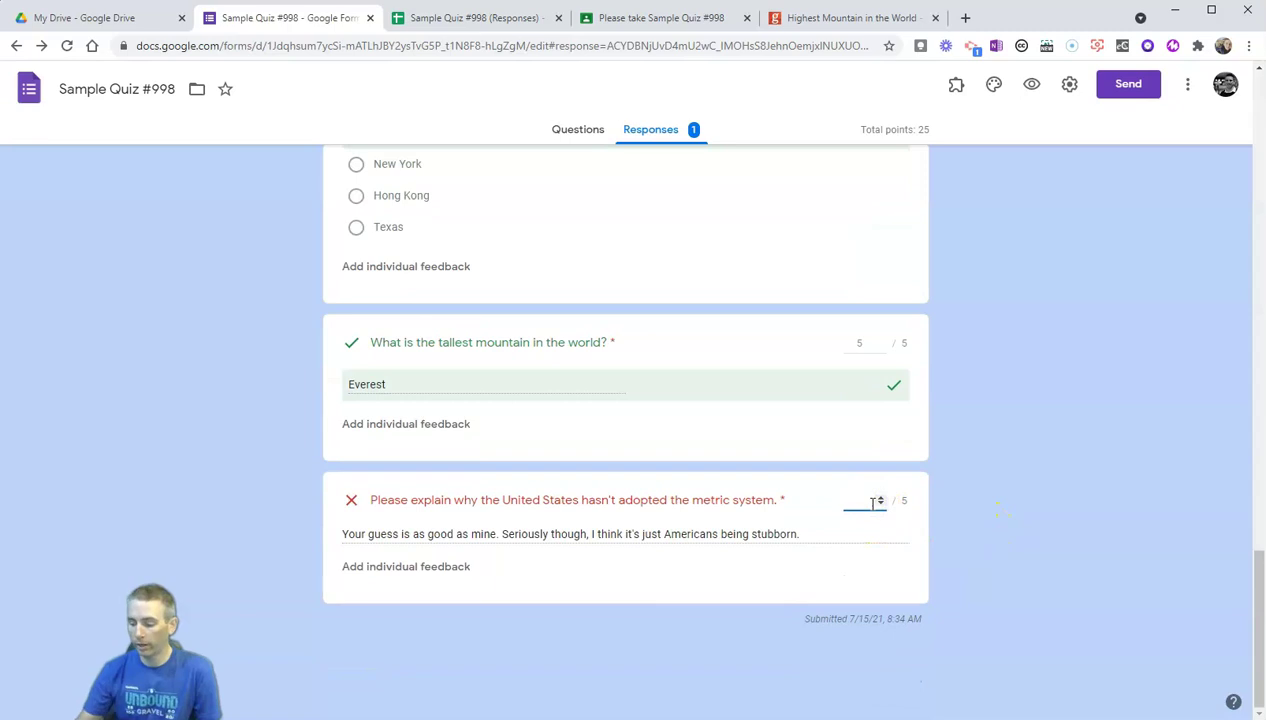
{"action": "type", "text": "5"}
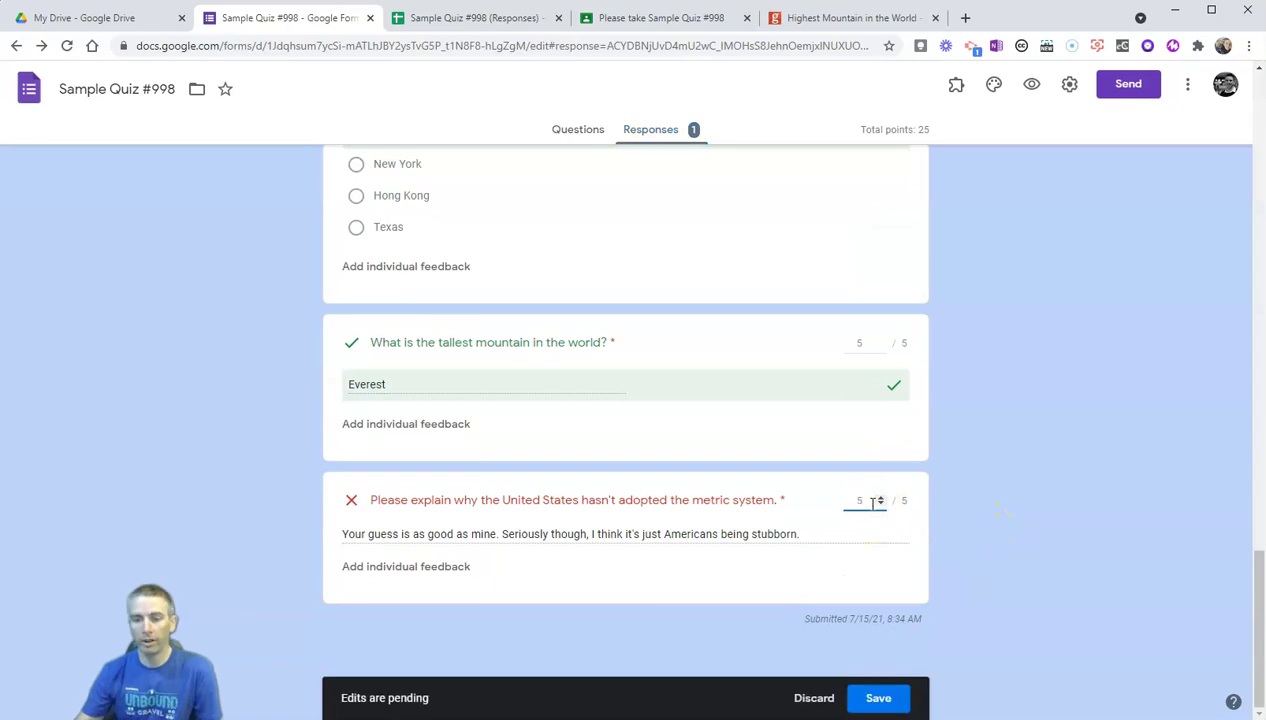
{"action": "left_click", "coordinate": [880, 697]}
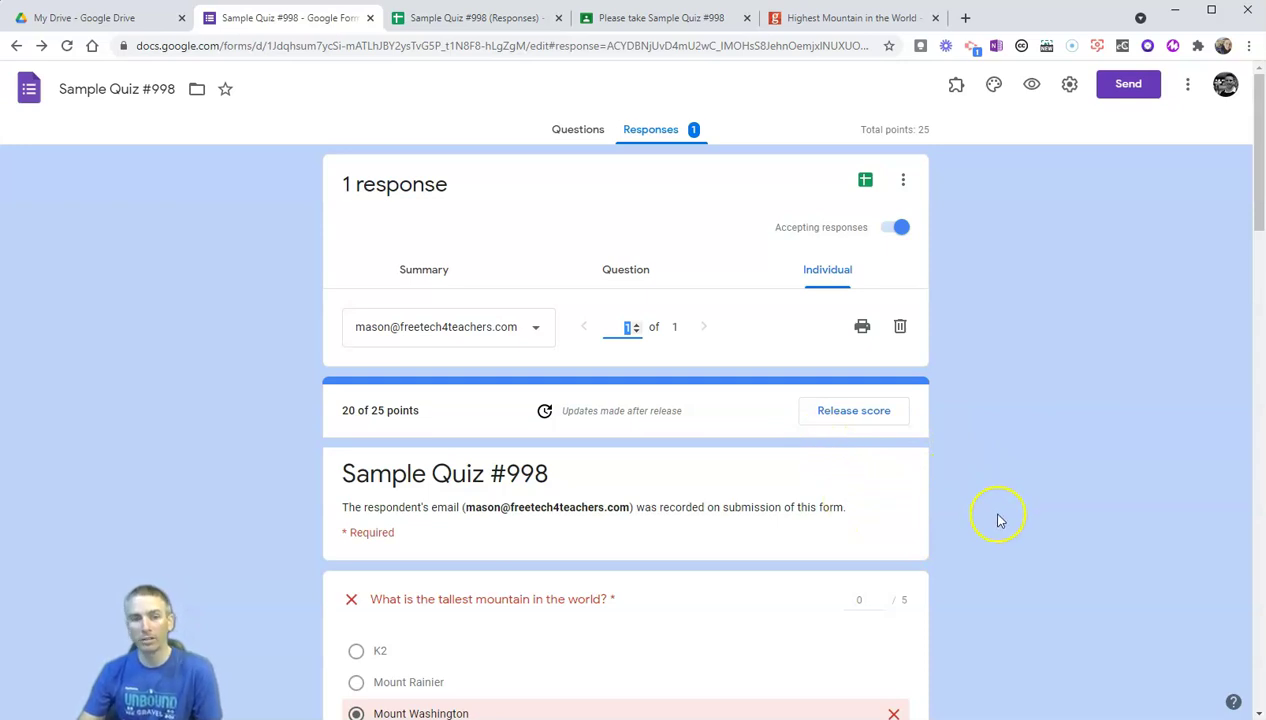
{"action": "left_click", "coordinate": [476, 19]}
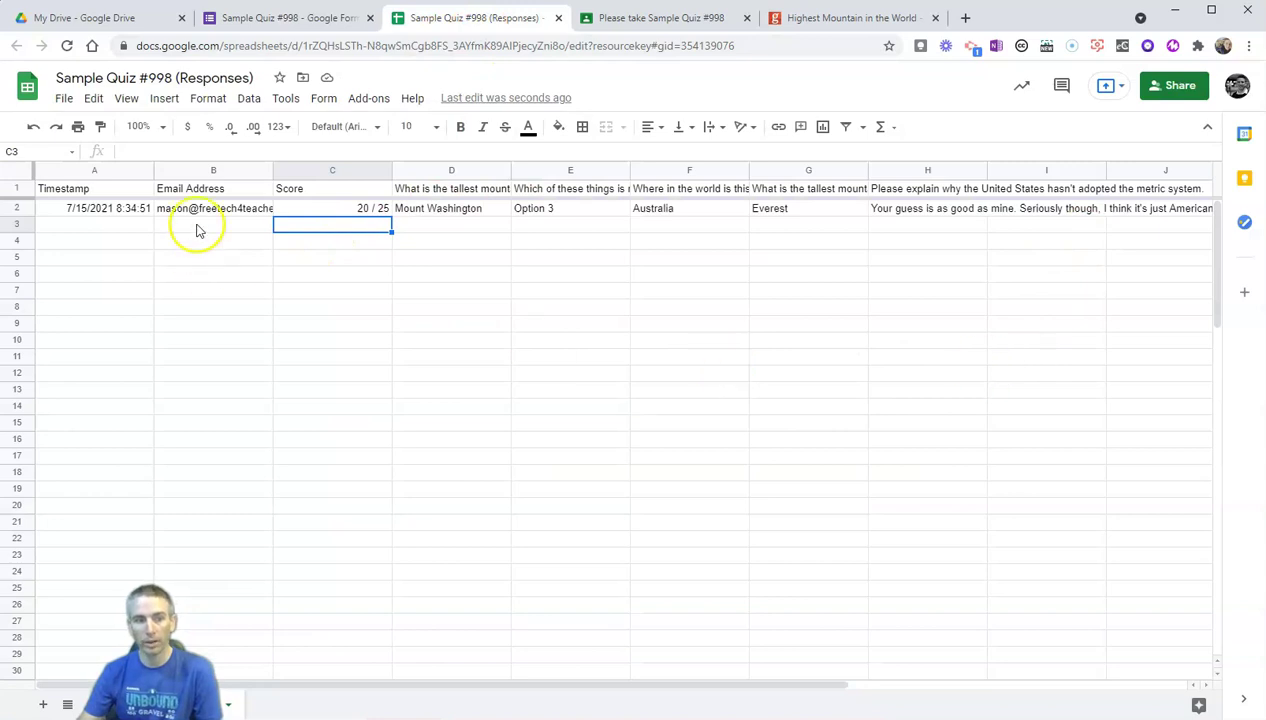
{"action": "left_click", "coordinate": [305, 18]}
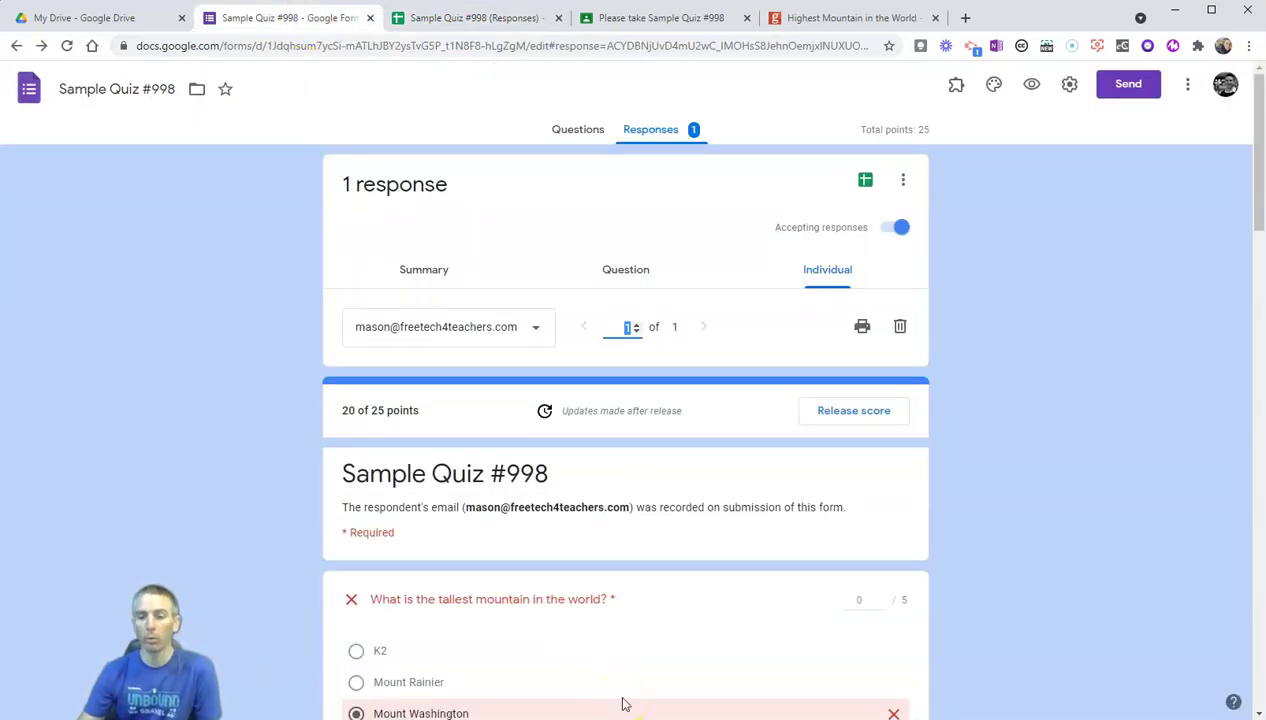
Release the 20/25 score to all respondents with email notification, then review the response
{"action": "left_click", "coordinate": [843, 414]}
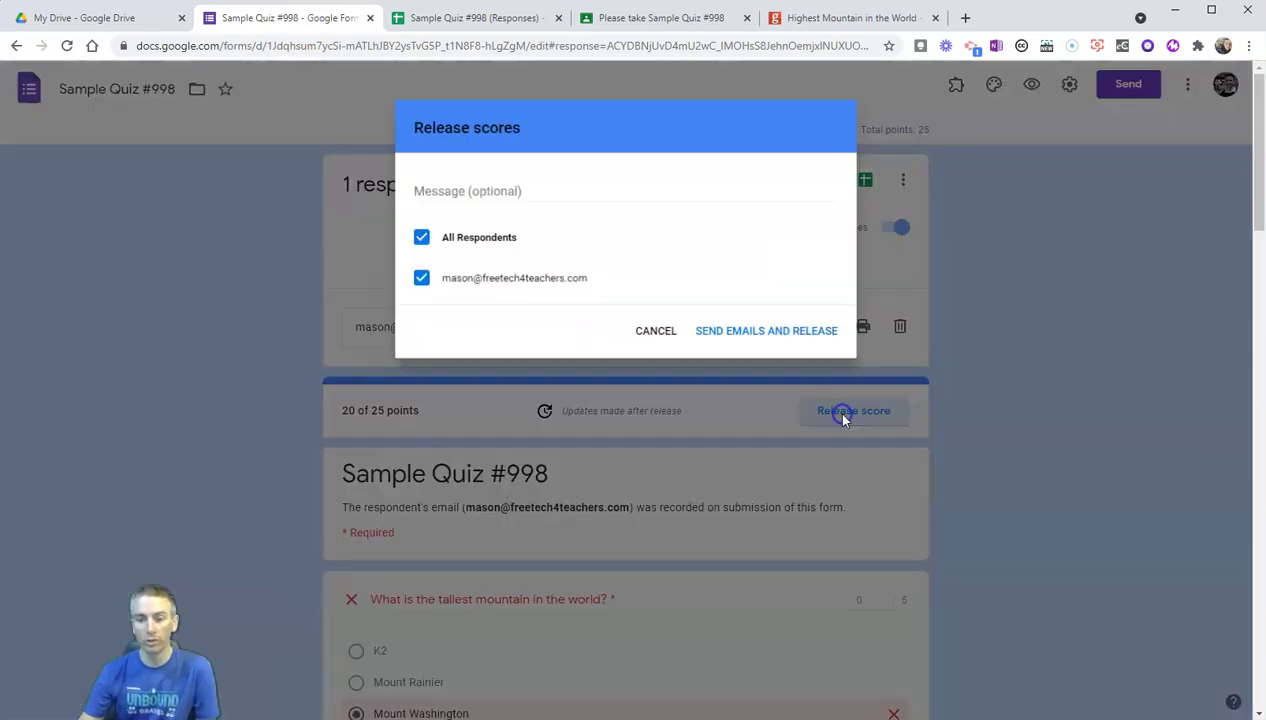
{"action": "left_click", "coordinate": [762, 333]}
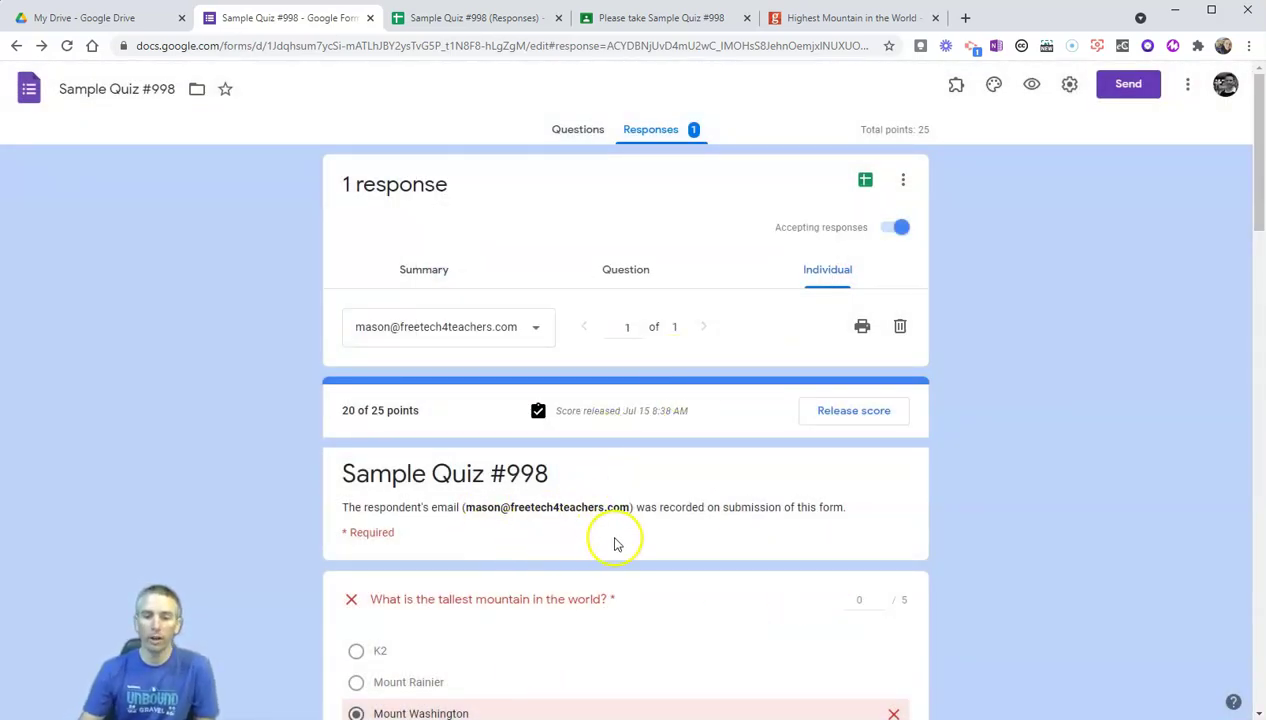
{"action": "scroll", "coordinate": [614, 542], "scroll_direction": "down", "scroll_amount": 1}
{"action": "scroll", "coordinate": [614, 542], "scroll_direction": "down", "scroll_amount": 12}
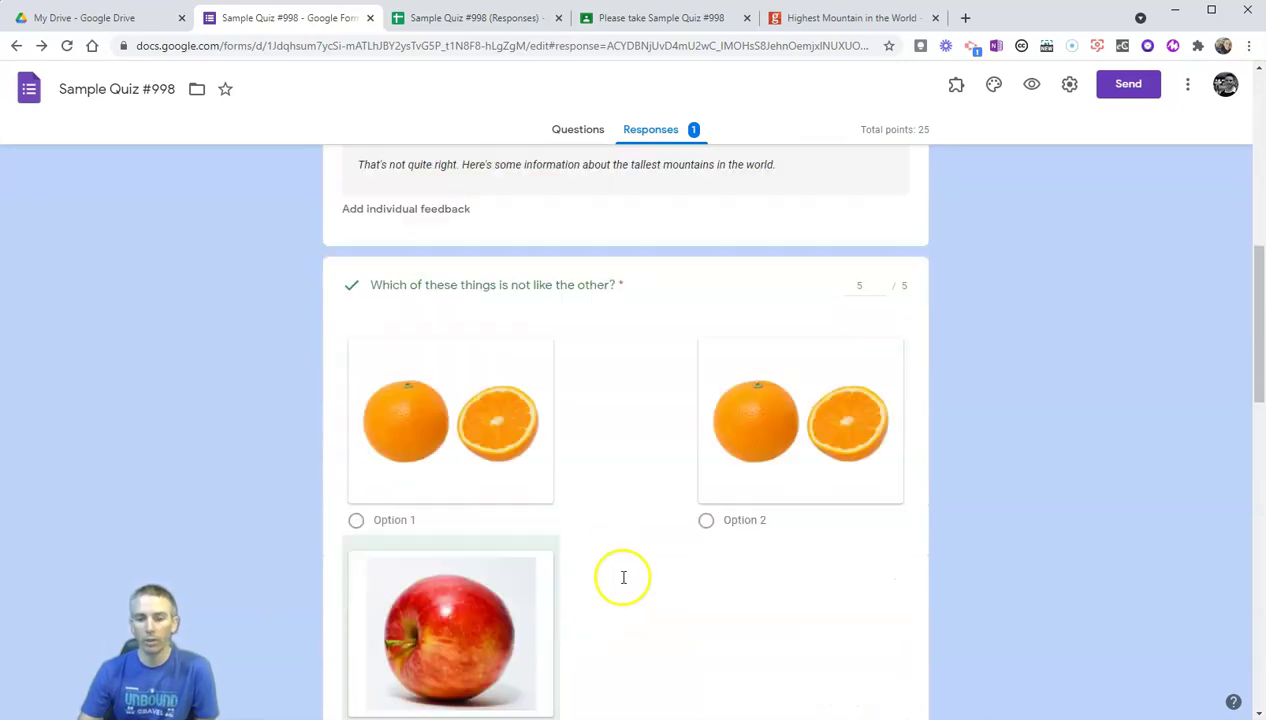
{"action": "scroll", "coordinate": [622, 583], "scroll_direction": "down", "scroll_amount": 4}
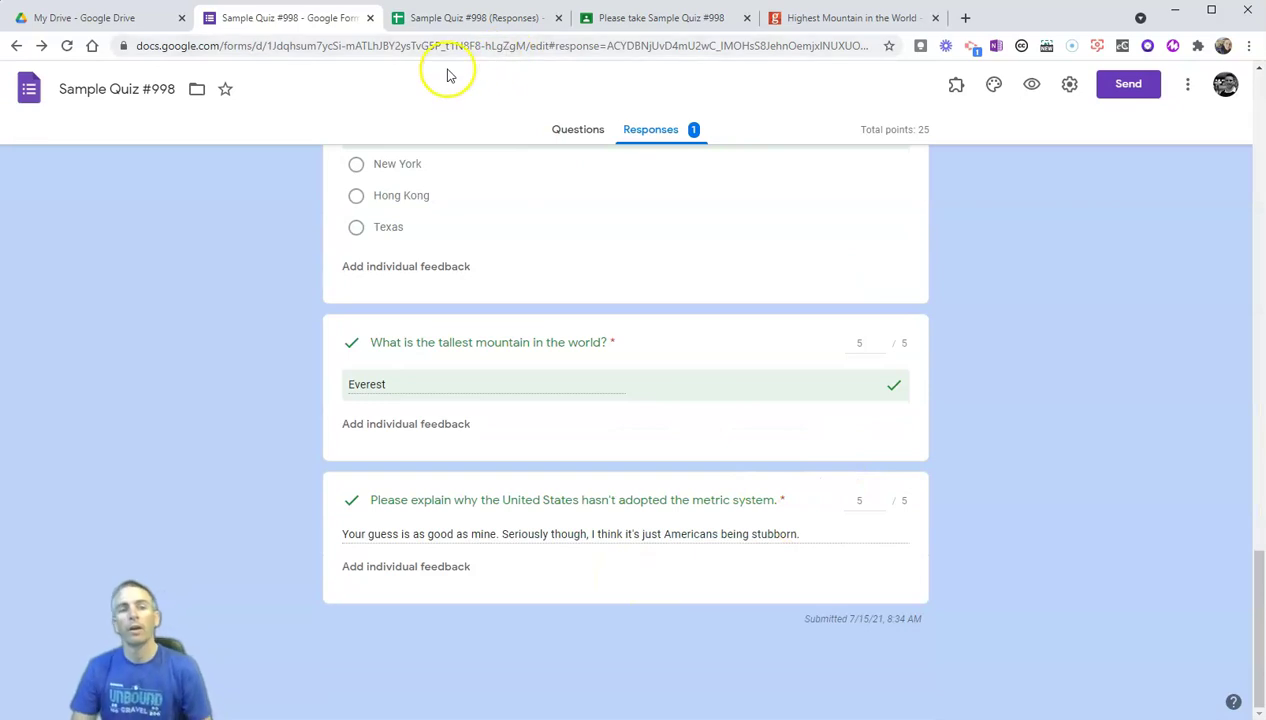
Grade the student's turned-in quiz 80 in Classroom's Student work and return it
{"action": "left_click", "coordinate": [684, 20]}
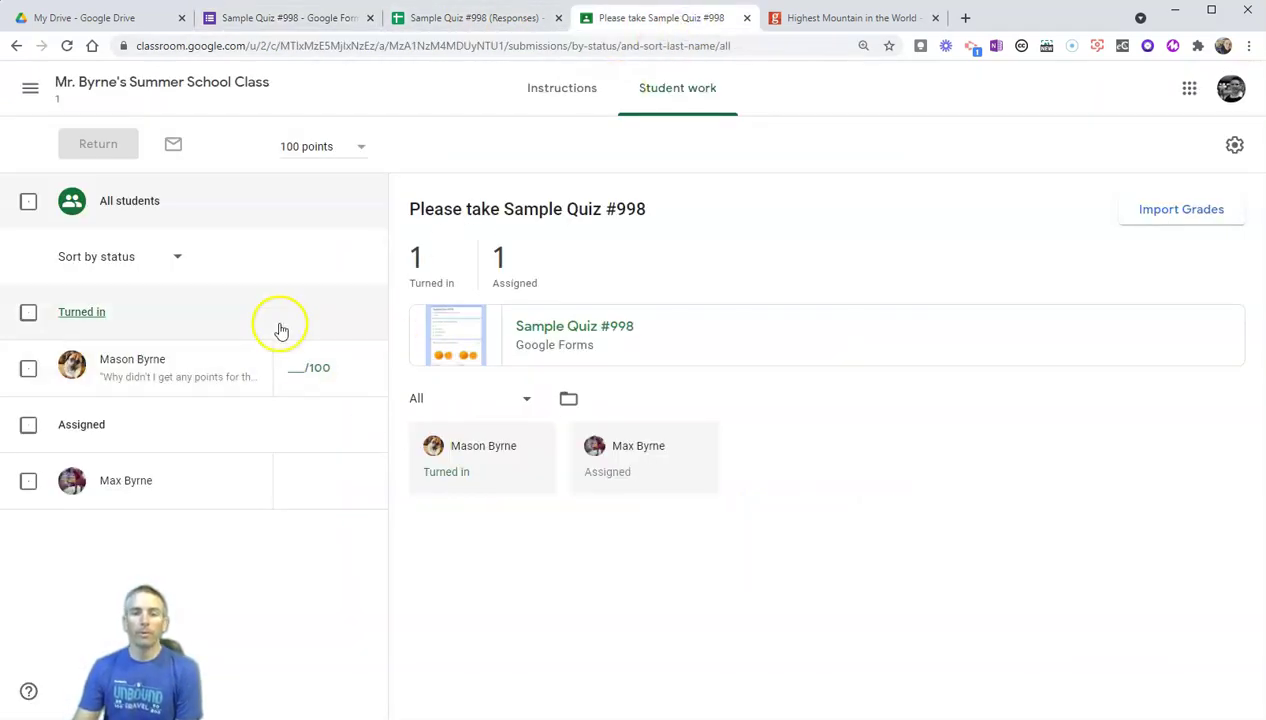
{"action": "left_click", "coordinate": [65, 47]}
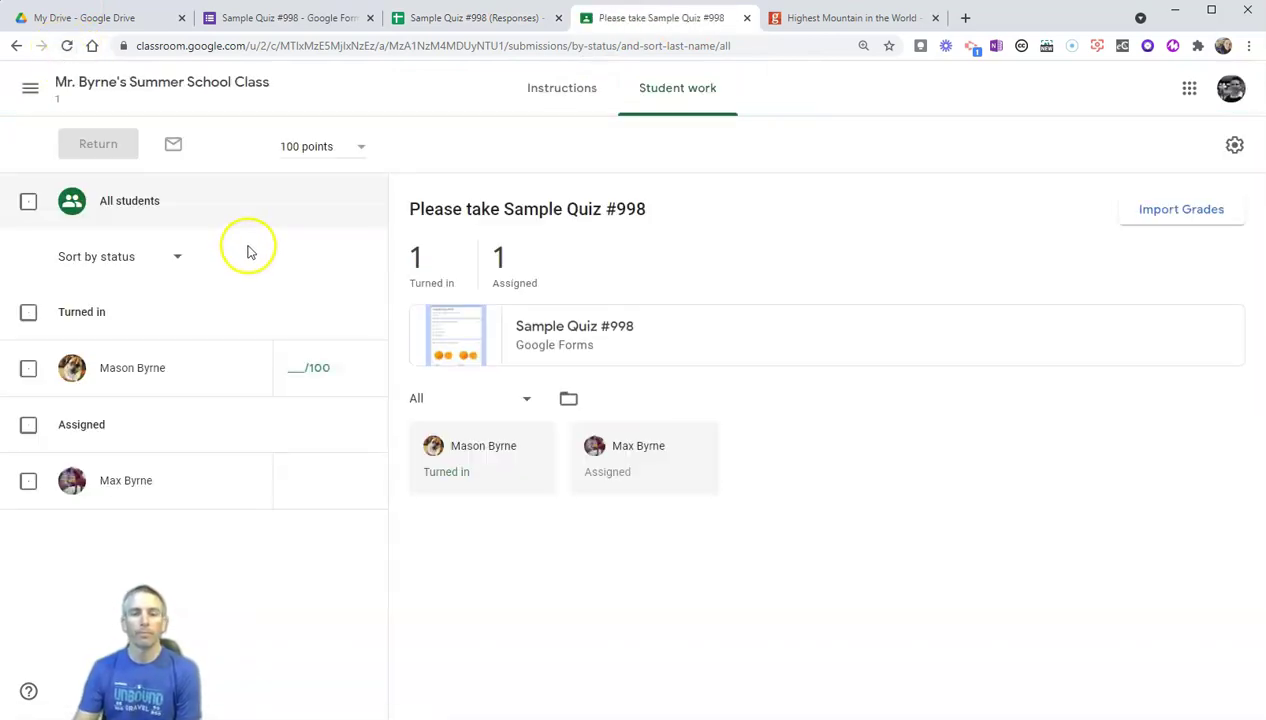
{"action": "left_click", "coordinate": [296, 373]}
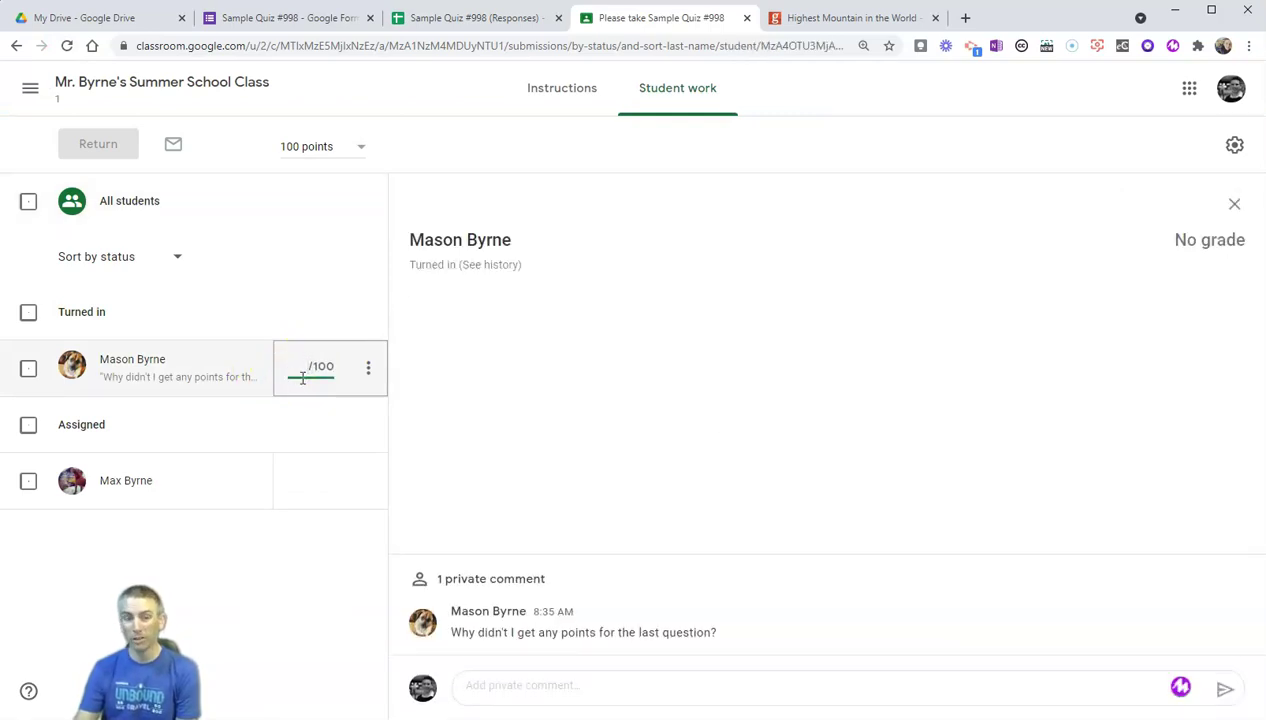
{"action": "type", "text": "80"}
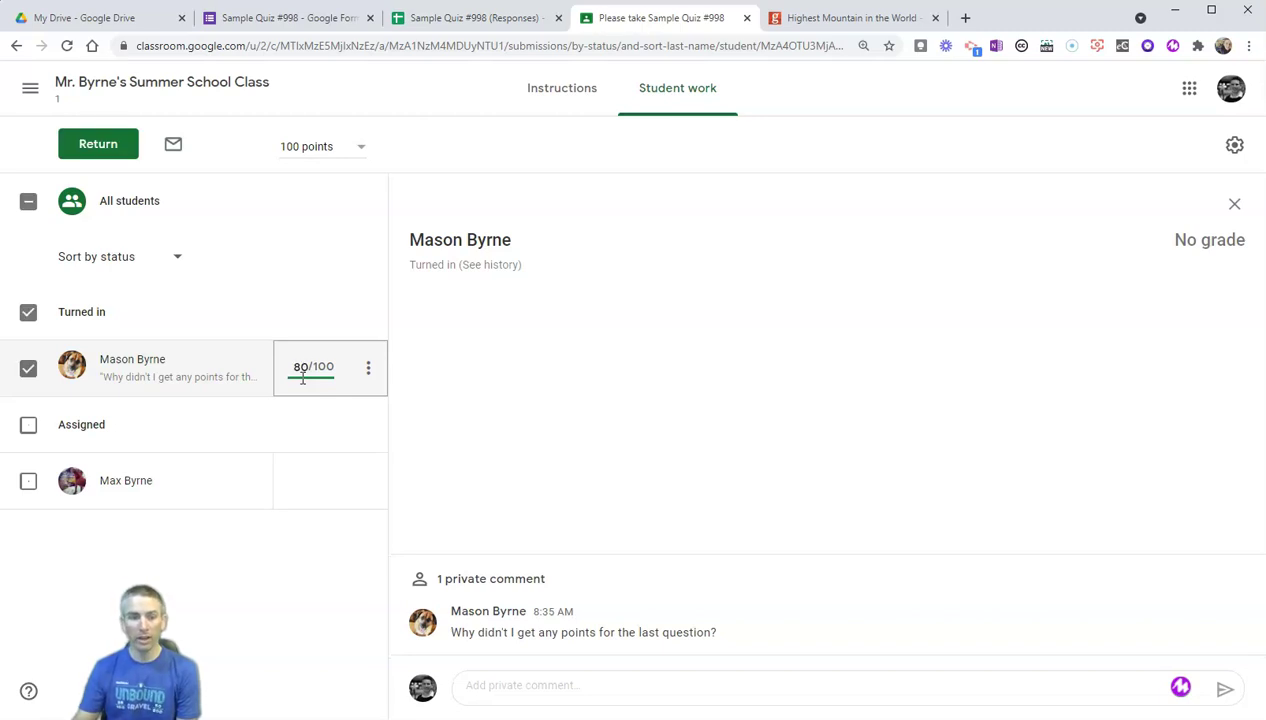
{"action": "left_click", "coordinate": [309, 276]}
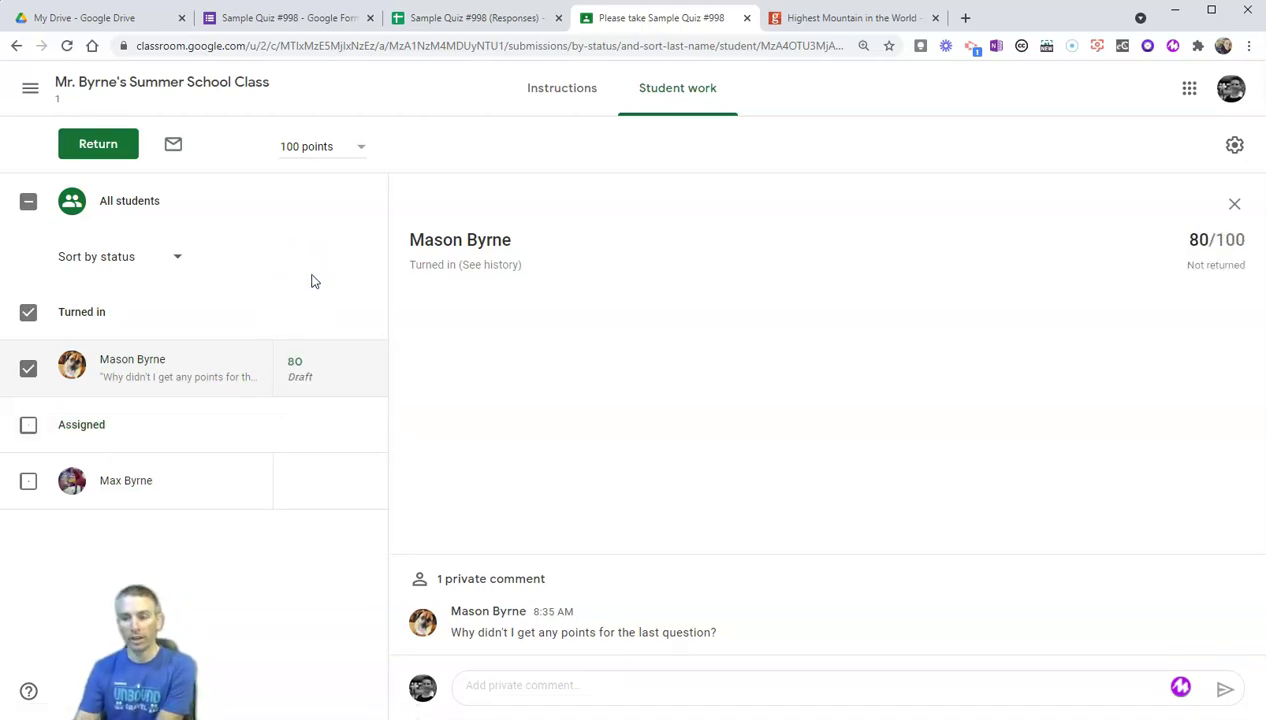
{"action": "left_click", "coordinate": [85, 151]}
{"action": "left_click", "coordinate": [805, 488]}
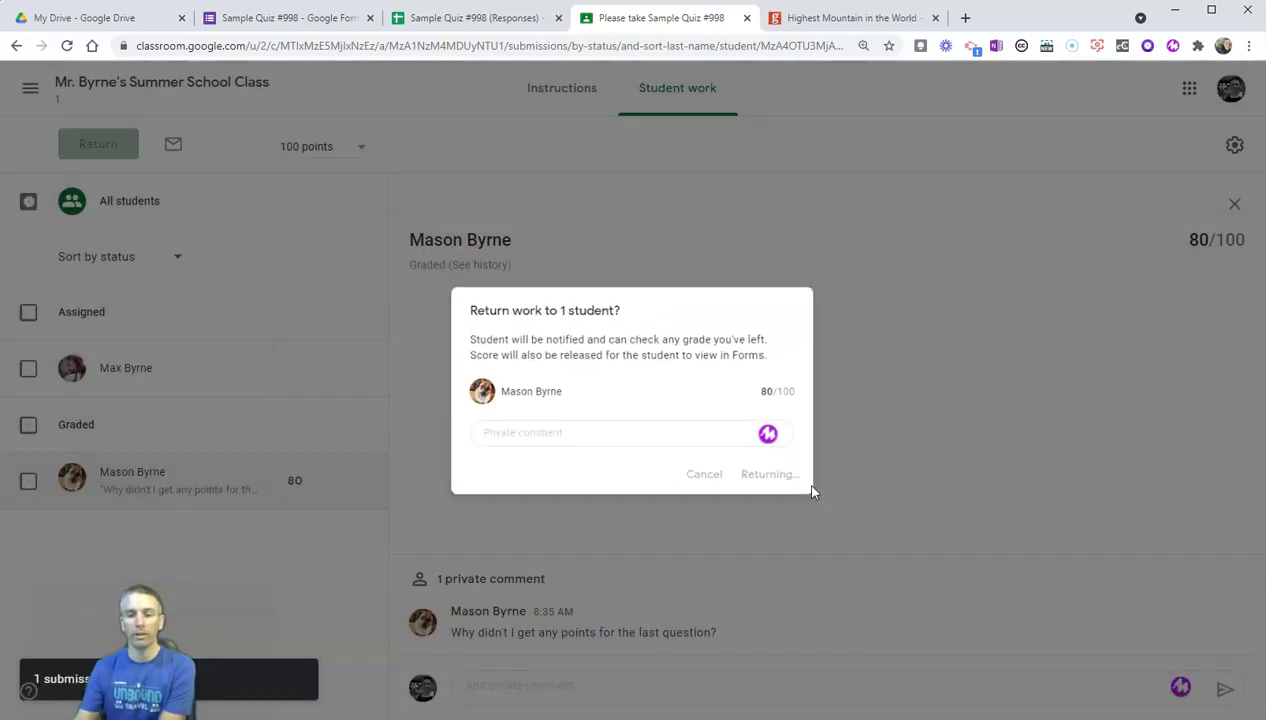